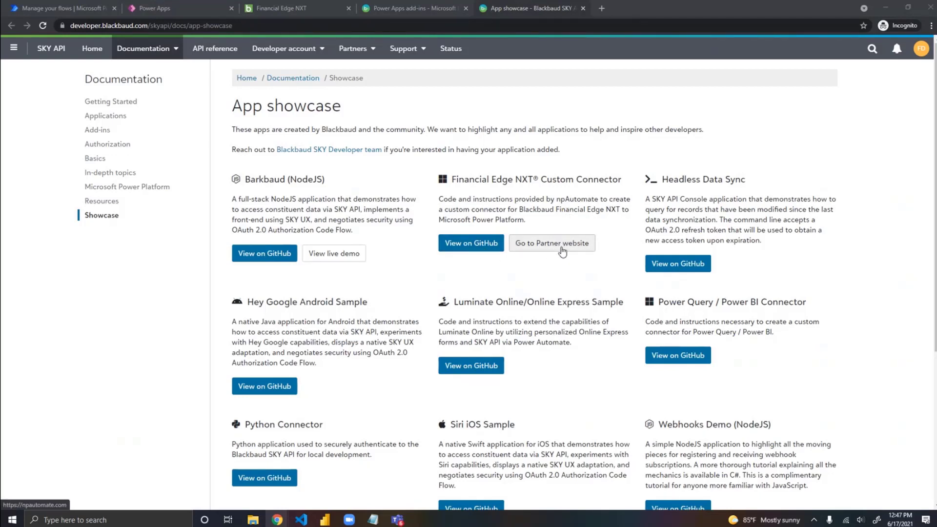
Step: Look over the npAutomate partner website linked from the Financial Edge NXT Custom Connector, then return to the app showcase
left_click(563, 248)
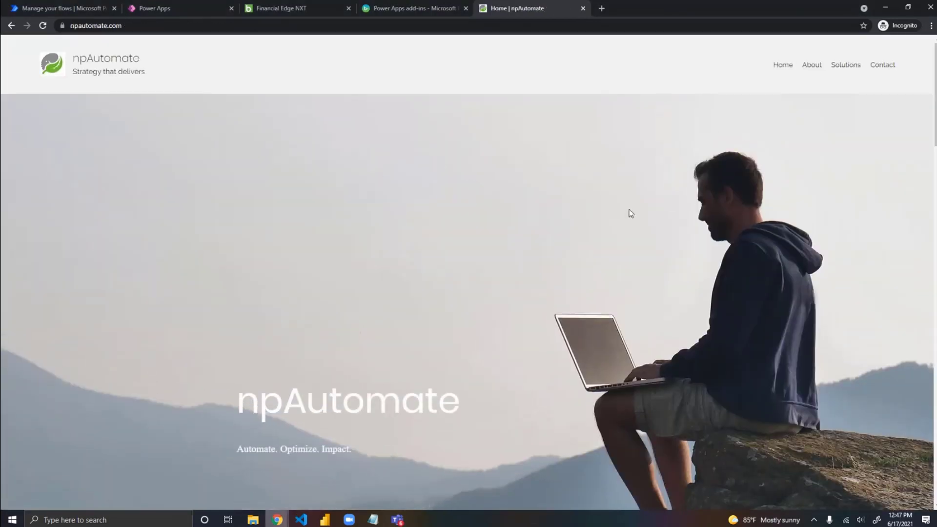
scroll(629, 239, "down", 2)
scroll(629, 240, "down", 10)
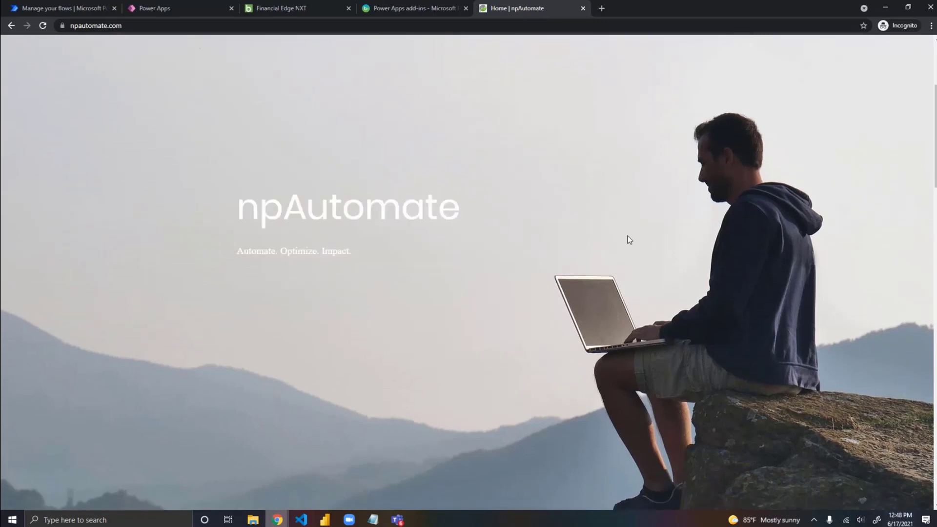
scroll(629, 239, "down", 1)
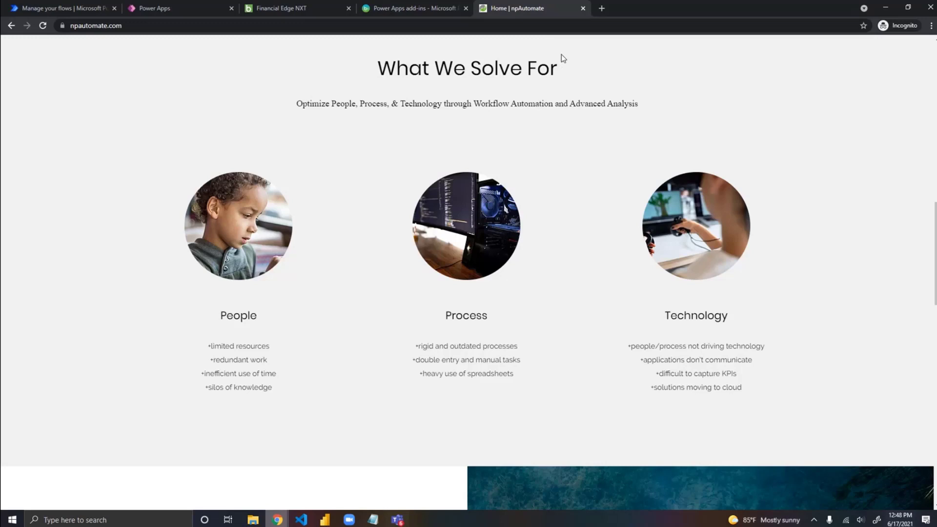
left_click(11, 26)
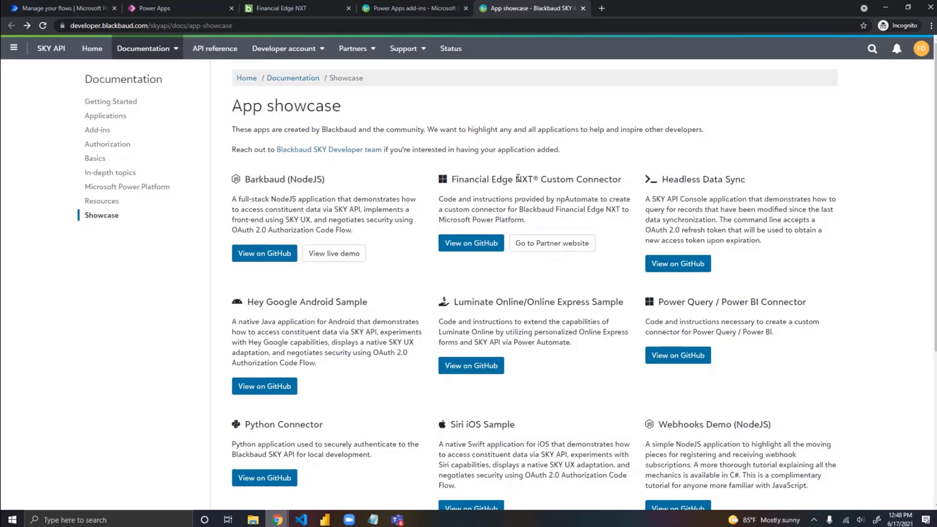
Step: Open the Financial Edge NXT Custom Connector's GitHub repository and read the setup instructions in its README
left_click(474, 247)
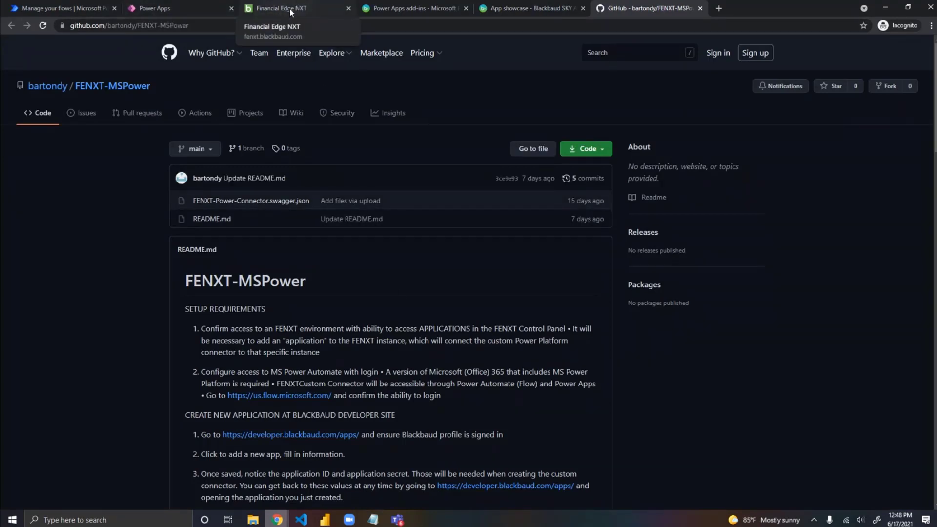
scroll(373, 253, "down", 1)
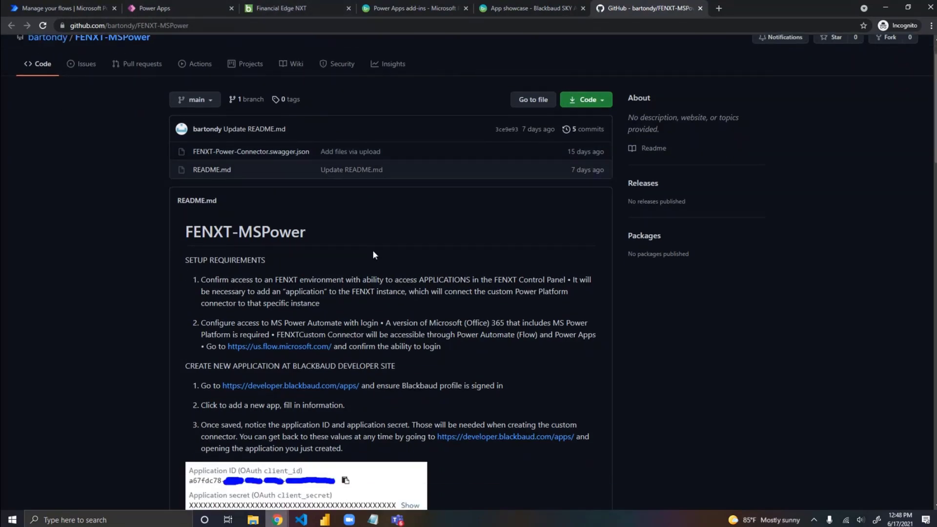
scroll(373, 255, "down", 3)
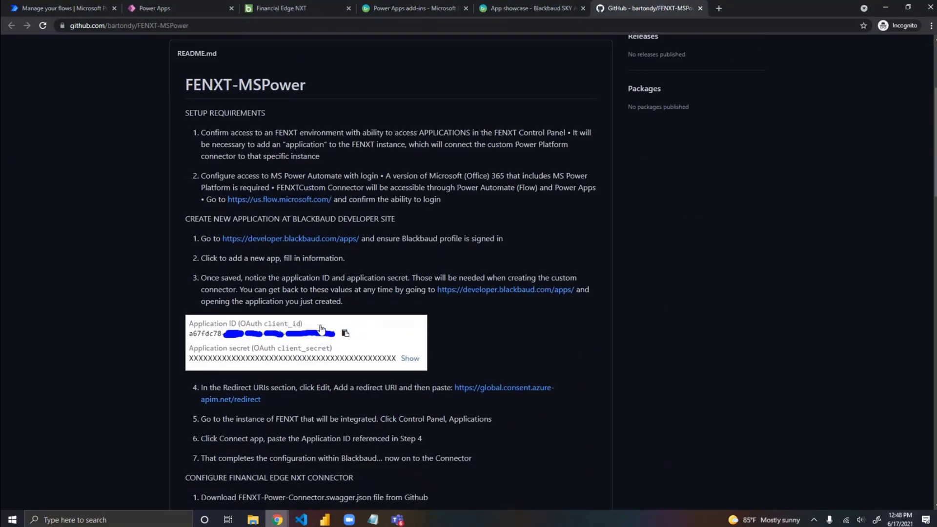
Step: Open the NCC Automate Tiles application from the Blackbaud developer account's applications and review its redirect URIs and add-ins
left_click(425, 8)
left_click(524, 11)
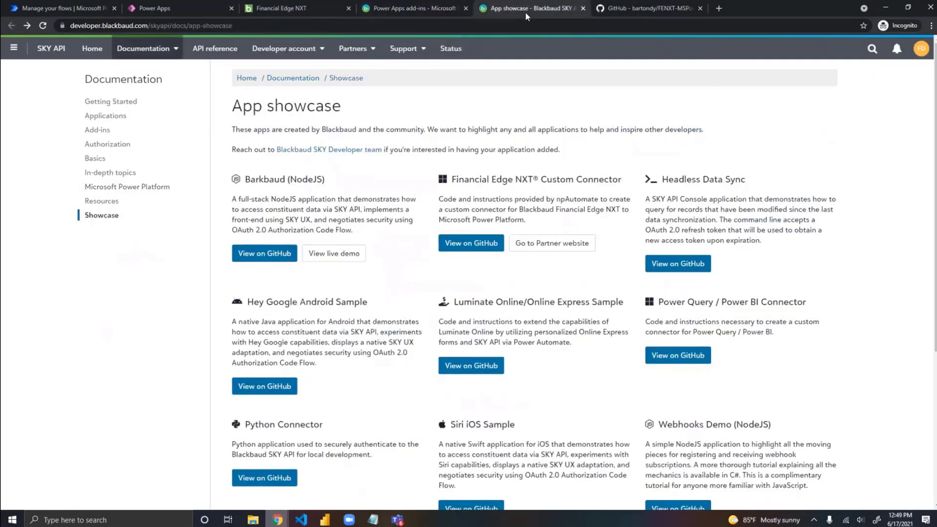
left_click(317, 48)
left_click(318, 75)
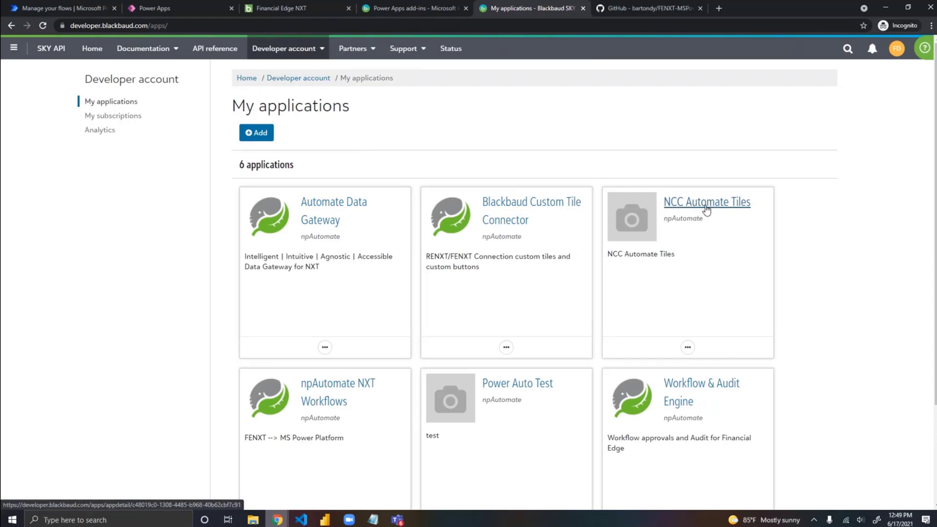
scroll(705, 210, "down", 3)
scroll(706, 210, "up", 3)
left_click(716, 211)
scroll(414, 266, "down", 3)
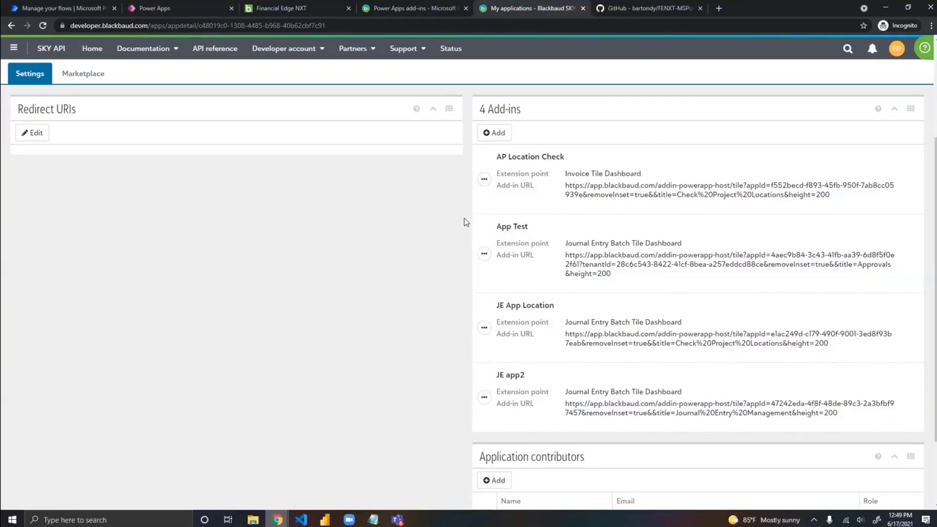
scroll(464, 220, "up", 3)
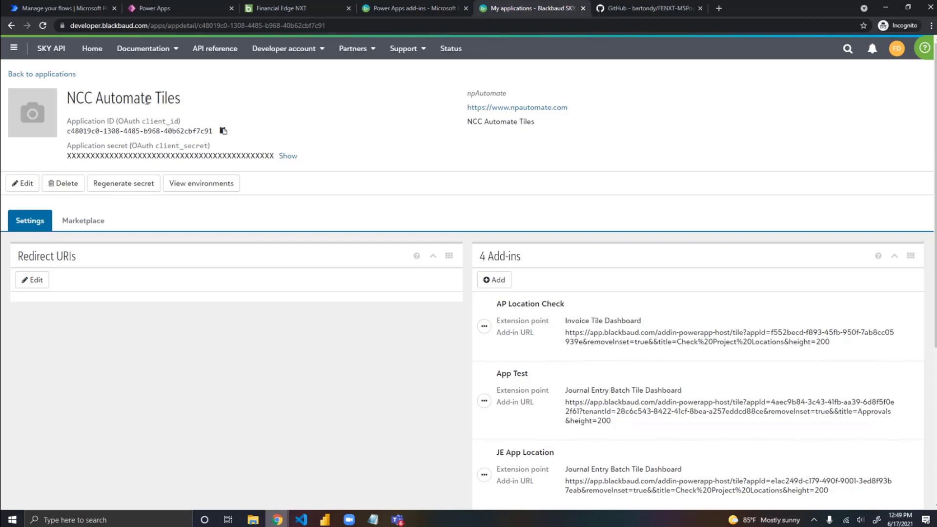
Step: Switch to Power Automate and open the custom connector FENXT Connector 2 for editing
left_click(78, 10)
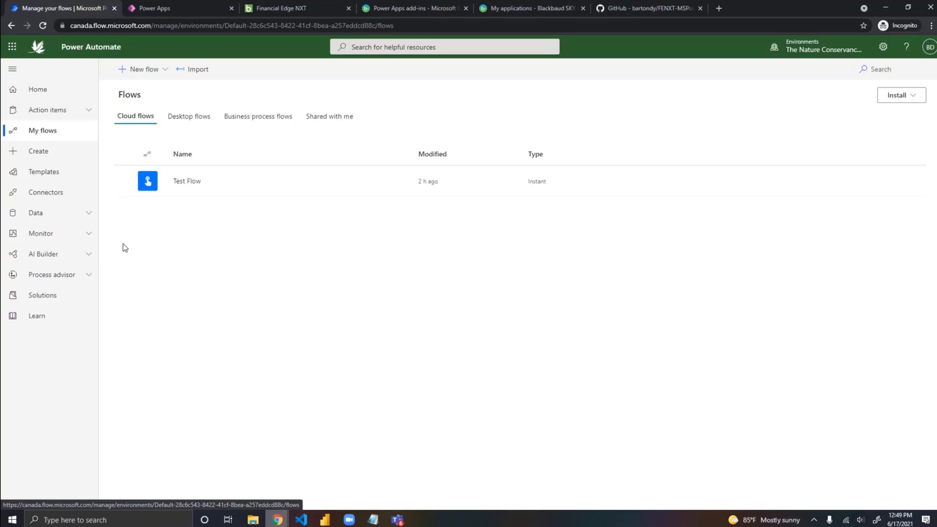
left_click(89, 215)
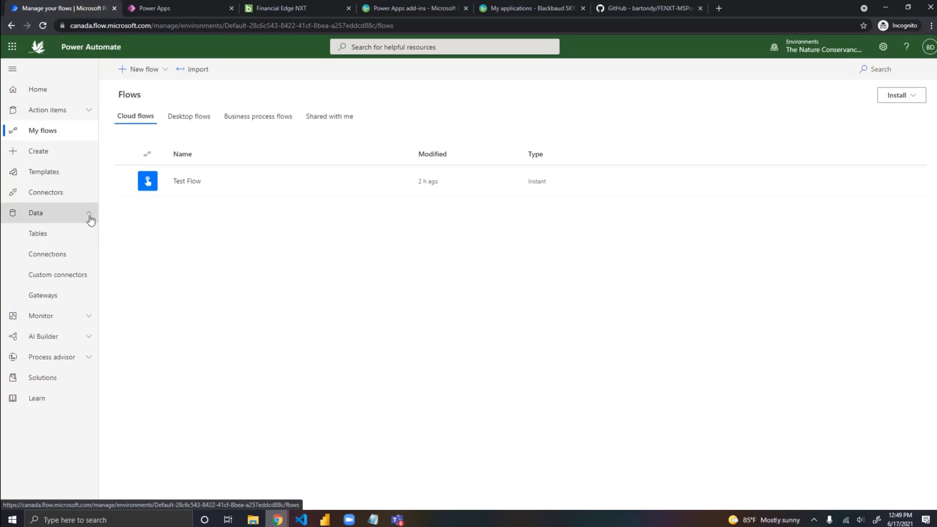
left_click(80, 279)
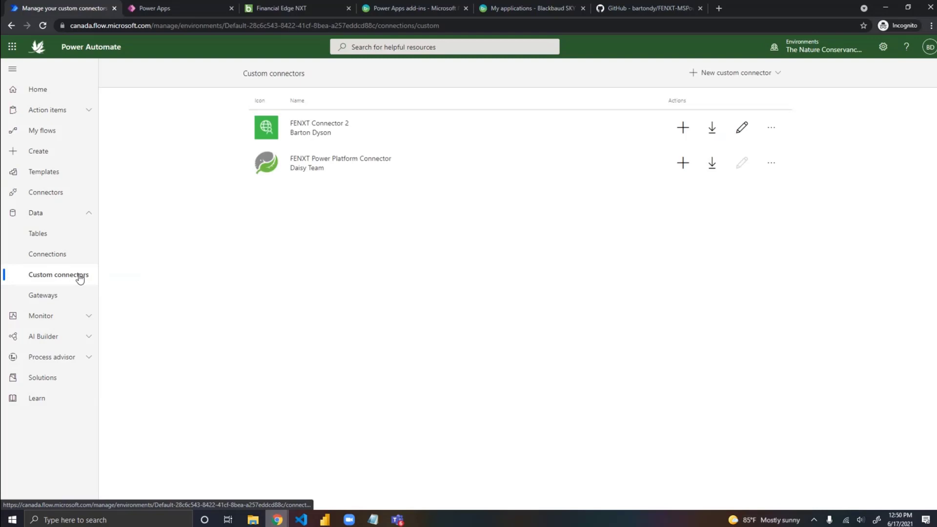
left_click(742, 128)
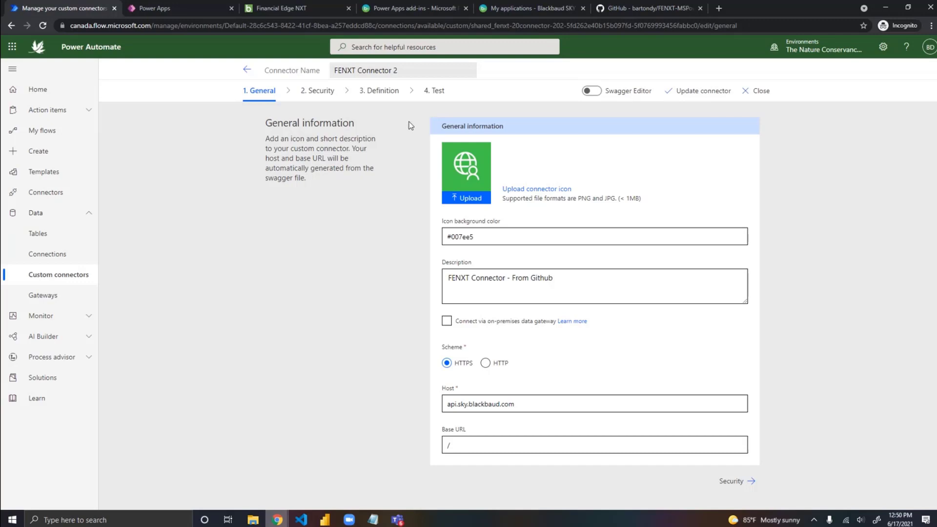
Step: Examine the connector's definition, viewing its Swagger code and the full list of actions
left_click(395, 93)
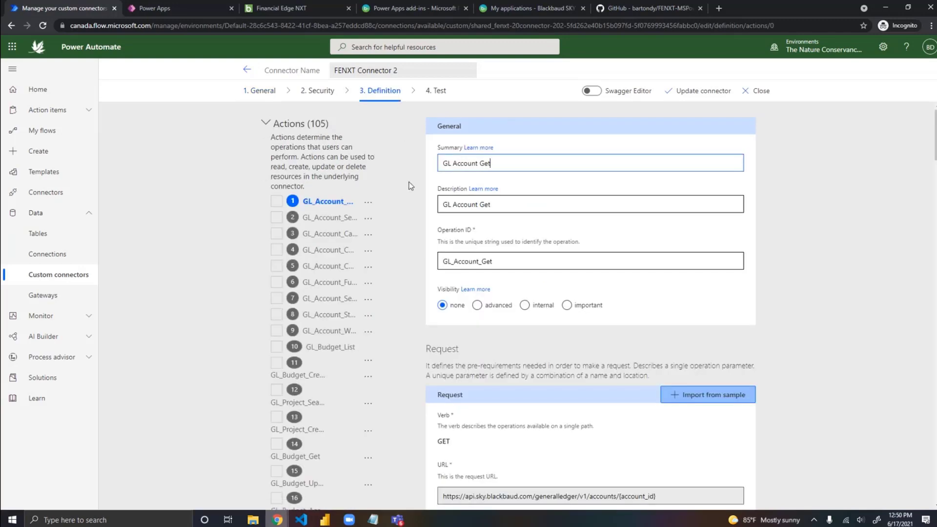
left_click(591, 91)
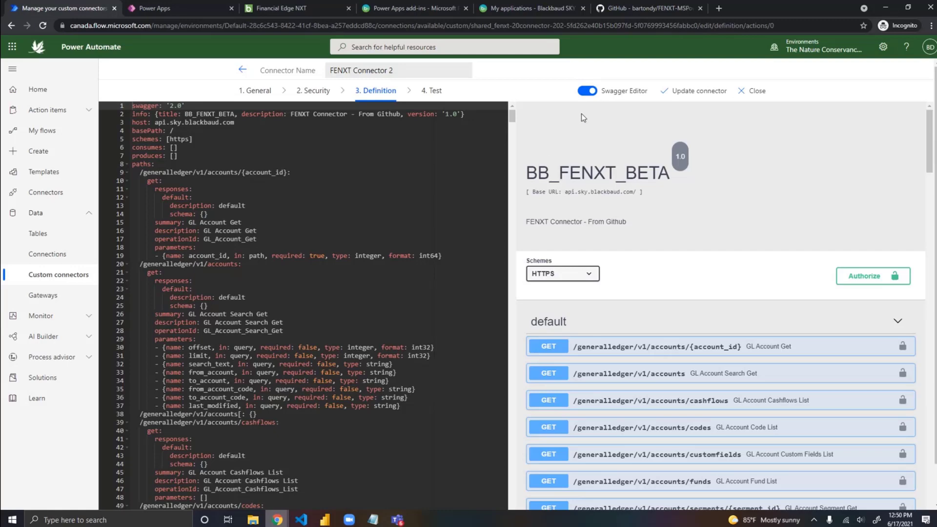
left_click(588, 91)
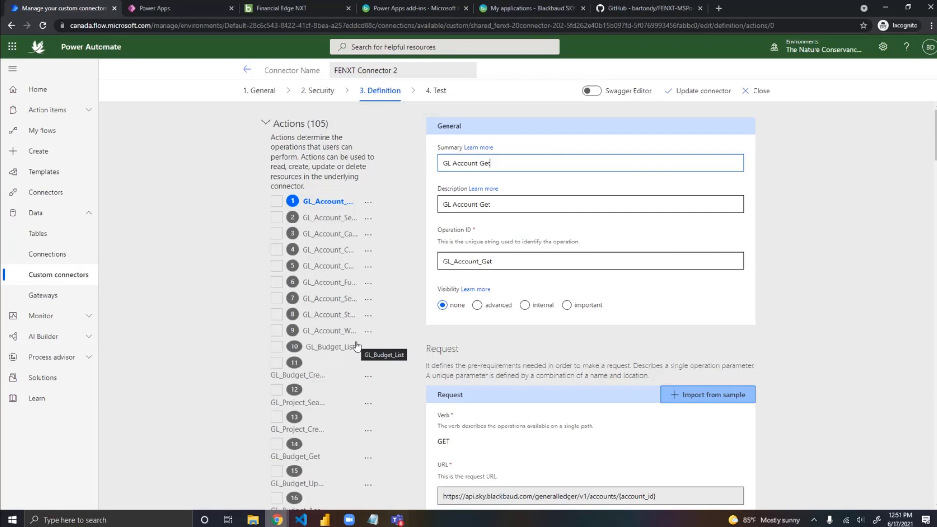
scroll(356, 345, "down", 20)
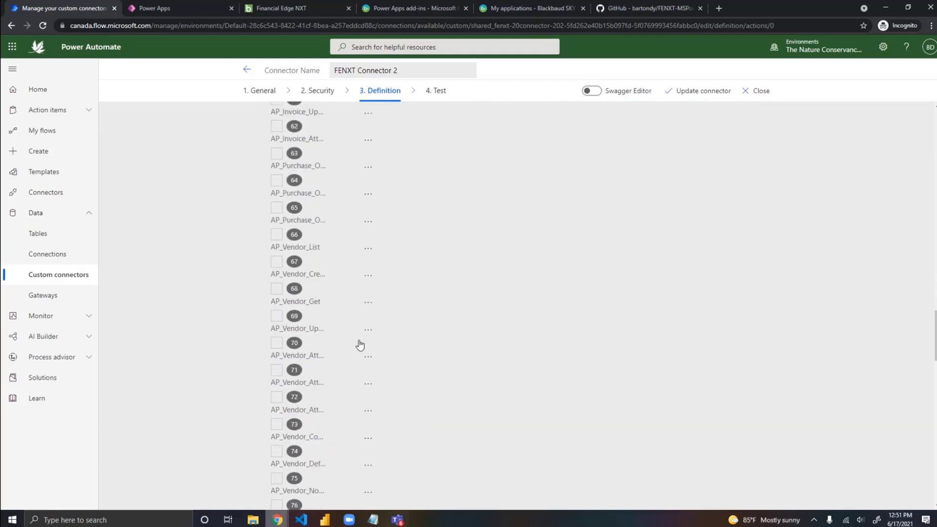
scroll(360, 345, "down", 15)
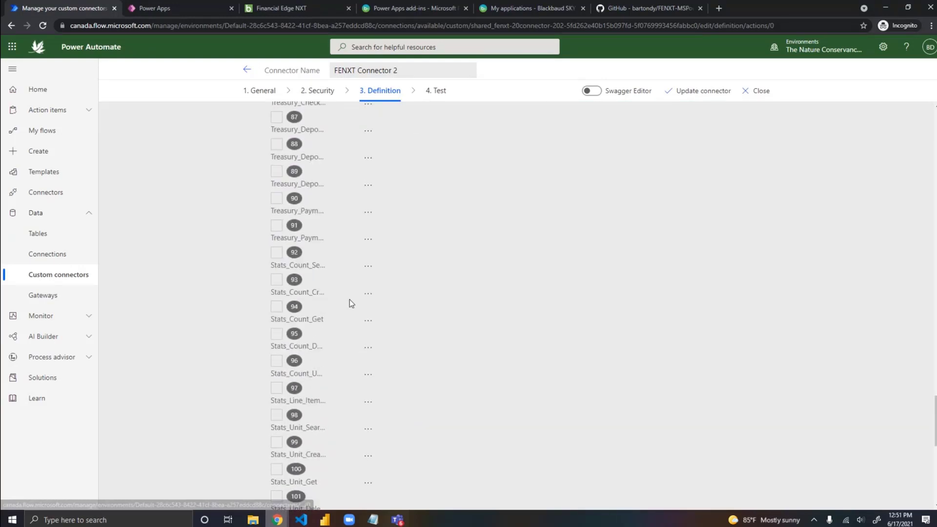
scroll(350, 303, "down", 6)
scroll(337, 344, "up", 1)
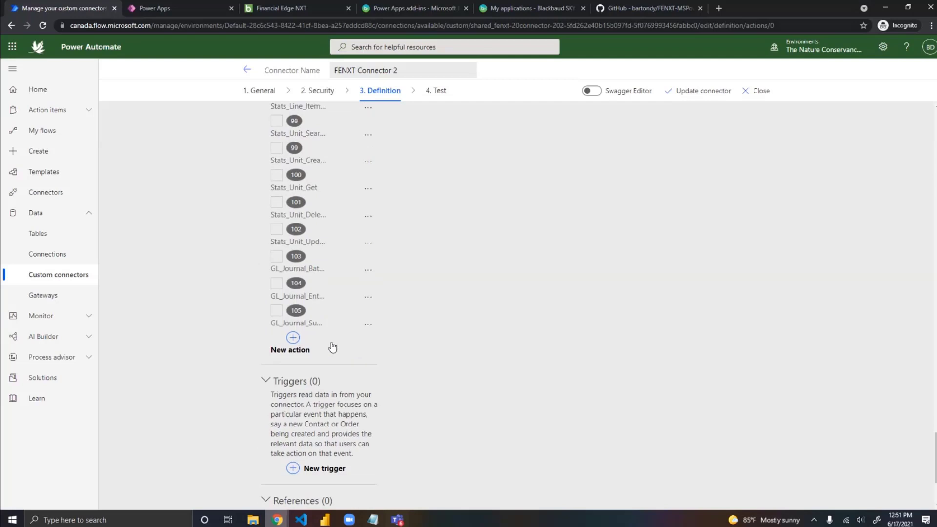
left_click(293, 339)
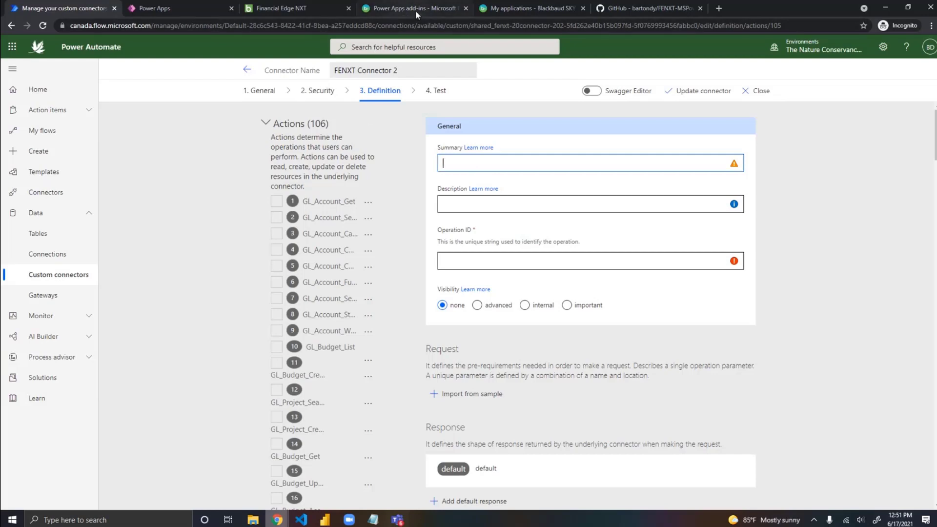
left_click(524, 11)
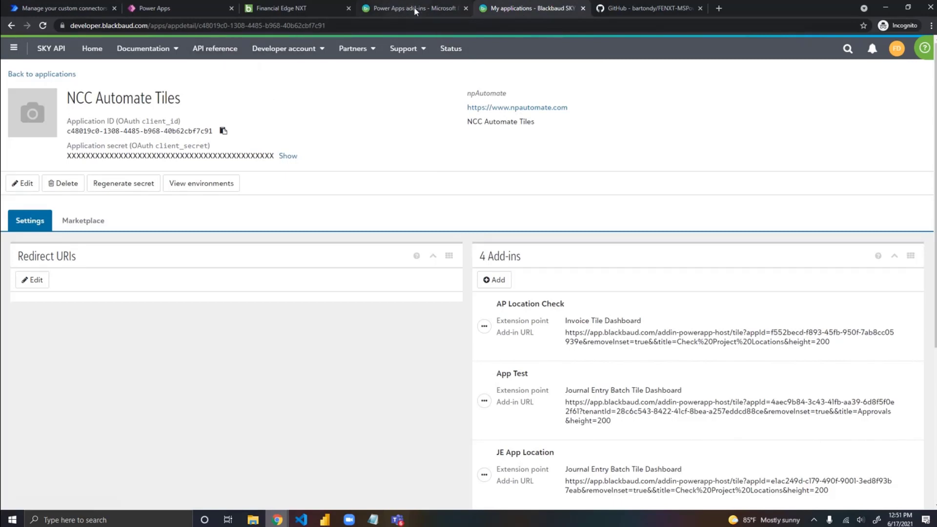
left_click(173, 9)
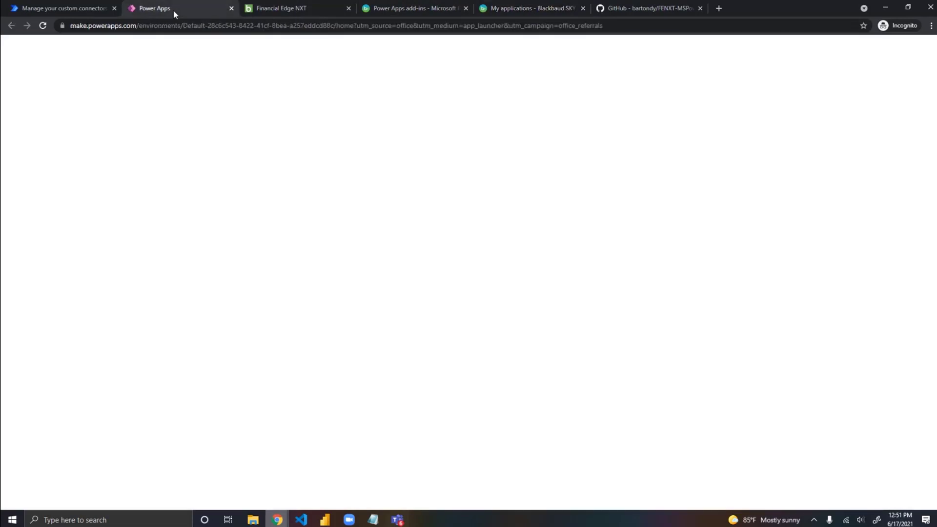
left_click(82, 7)
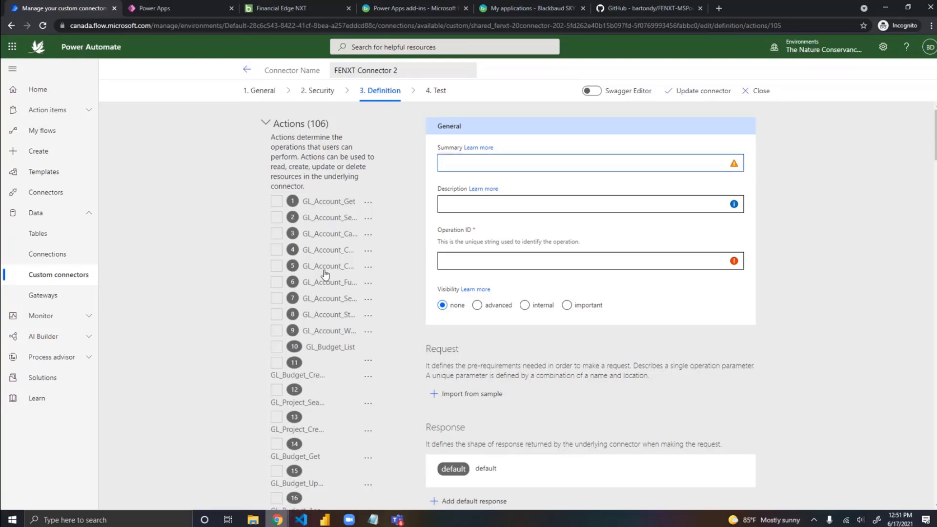
left_click(247, 69)
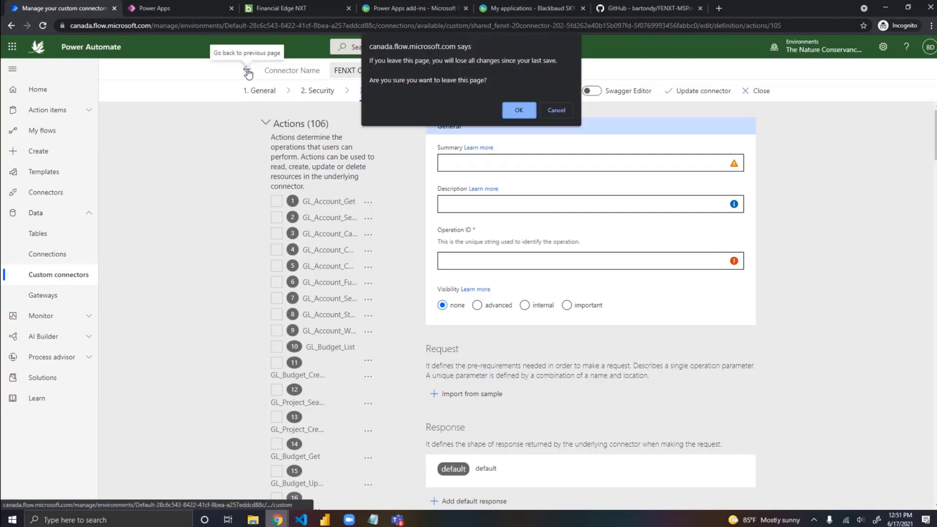
left_click(519, 111)
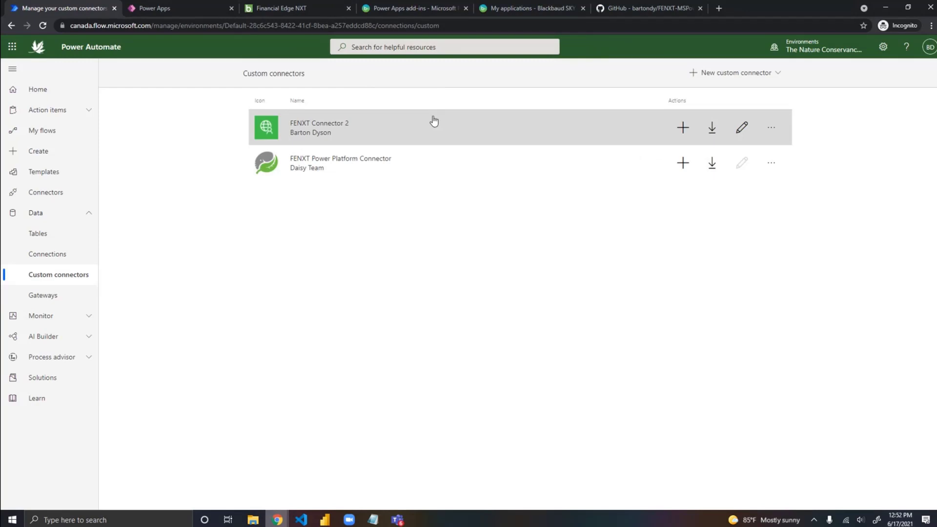
Step: Open FENXT Connector 2 for editing and review its OAuth 2.0 security settings down to the redirect URL
left_click(741, 126)
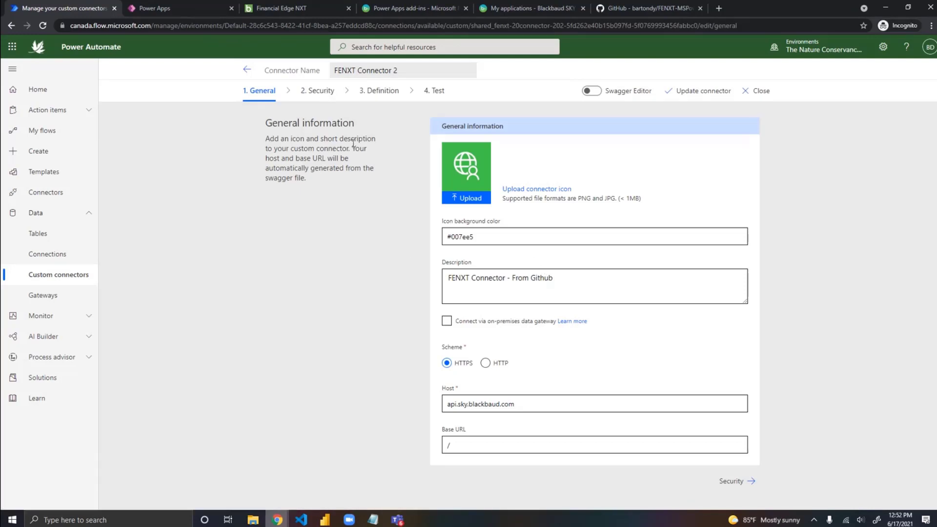
left_click(318, 93)
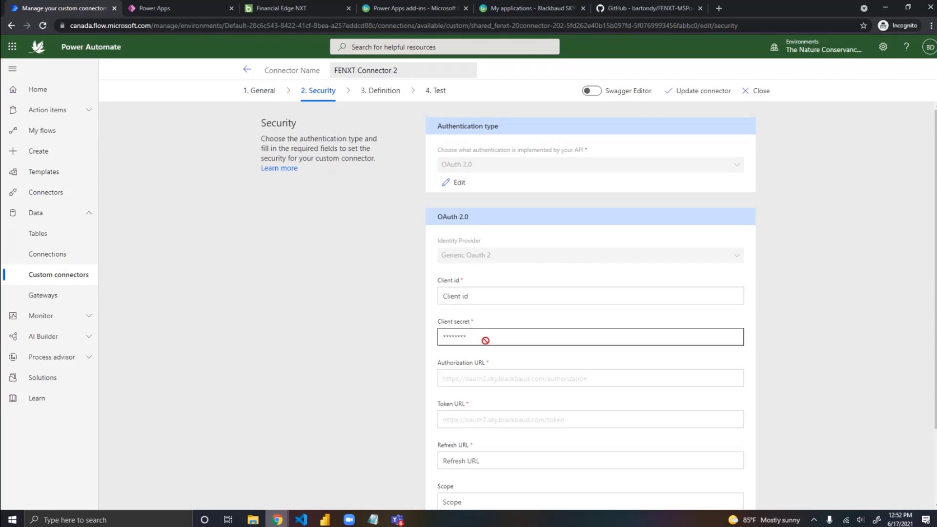
scroll(767, 346, "down", 2)
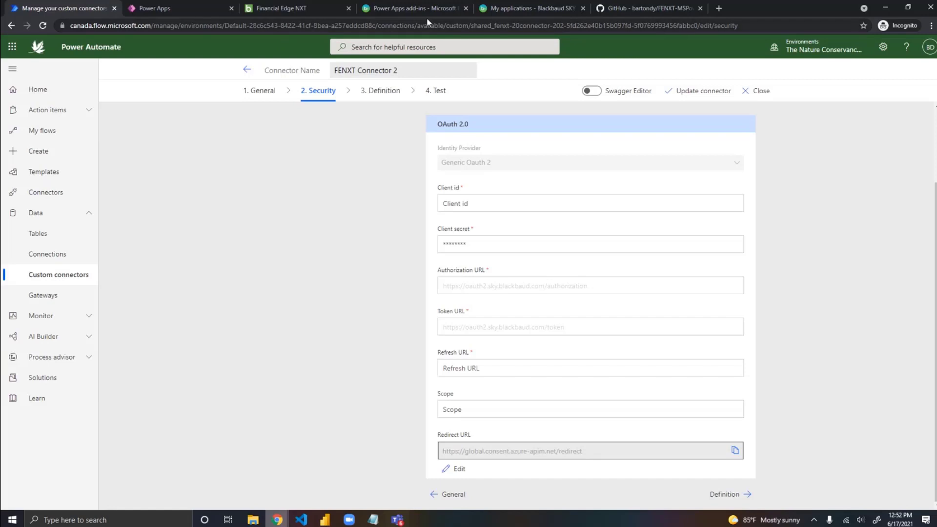
Step: Check the azure-apim.net redirect URI in the Automate Data Gateway application's settings against the redirect URL in the connector's security settings
left_click(508, 10)
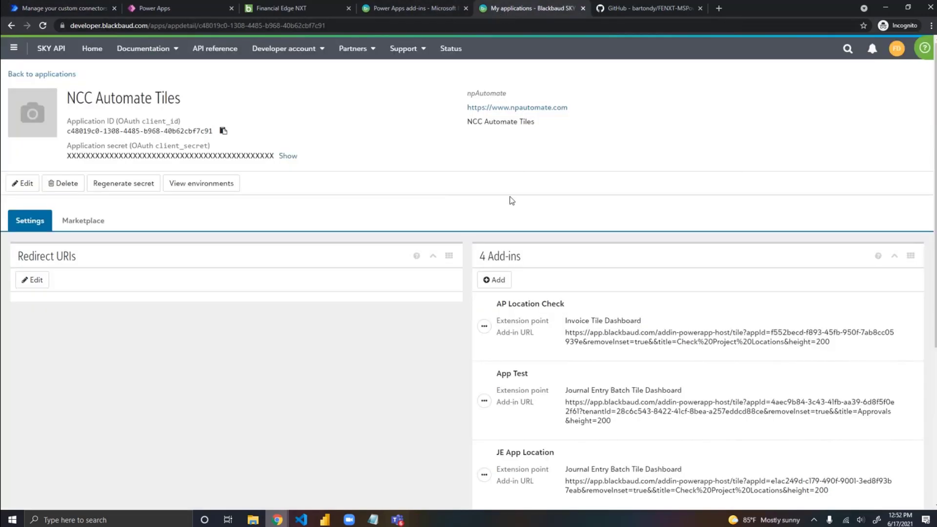
left_click(11, 26)
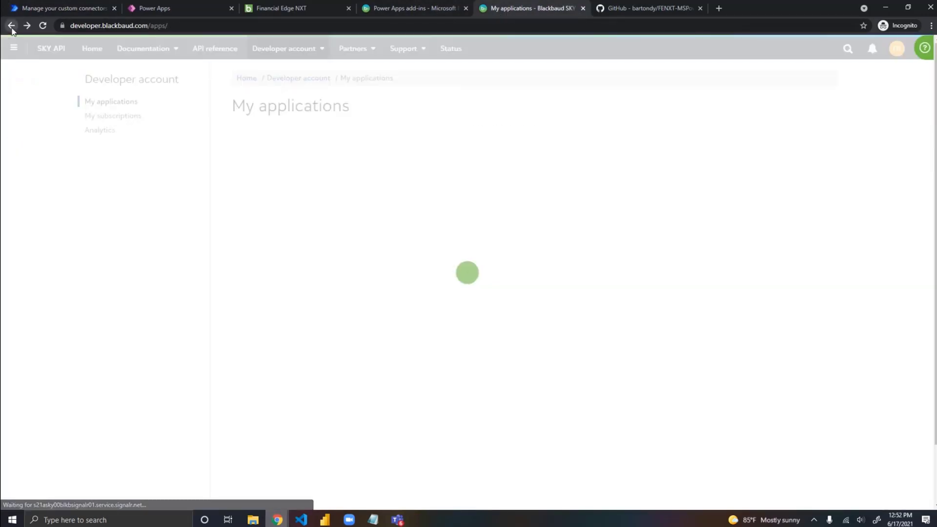
left_click(322, 204)
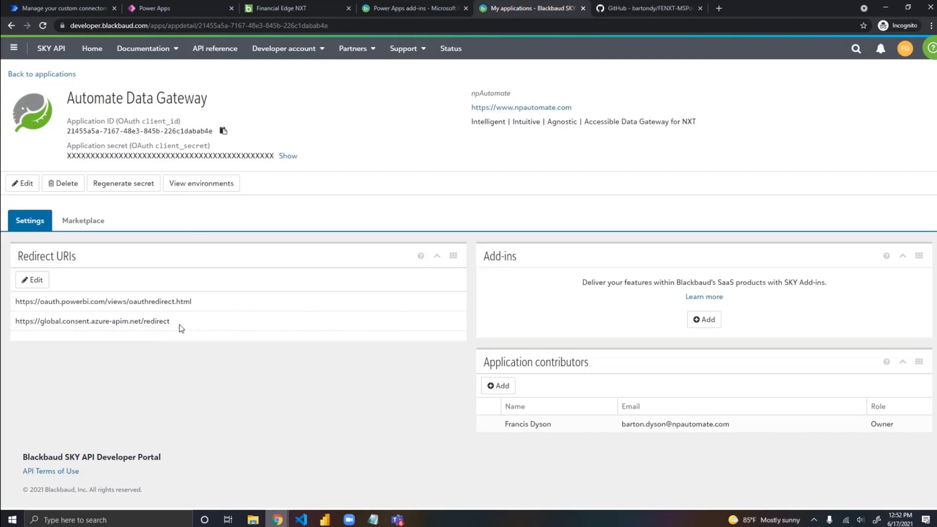
left_click_drag(181, 327, 13, 327)
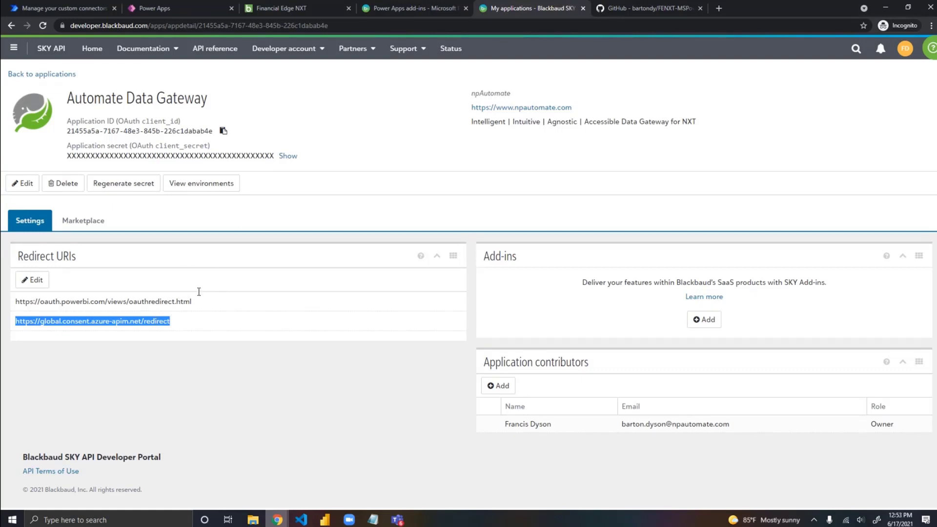
left_click(66, 9)
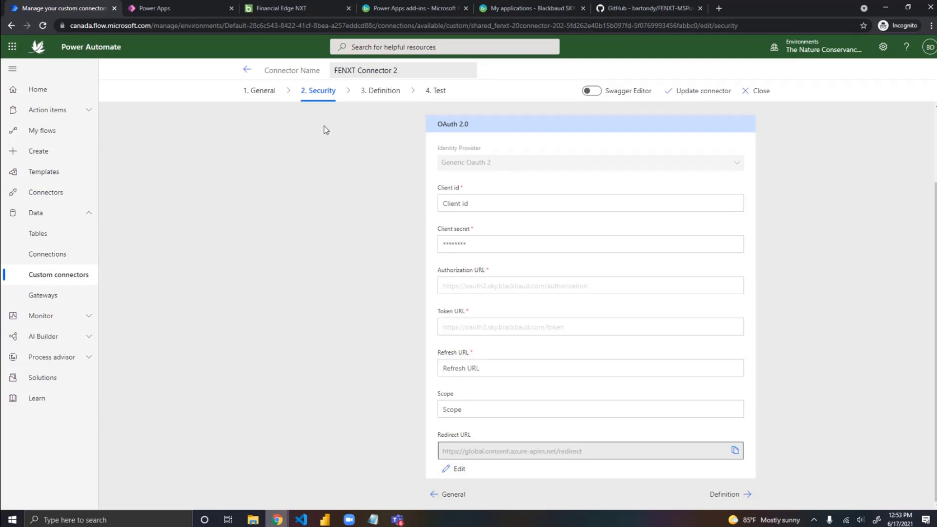
Step: Leave the connector settings and open Test Flow from the cloud flows for editing
left_click(53, 135)
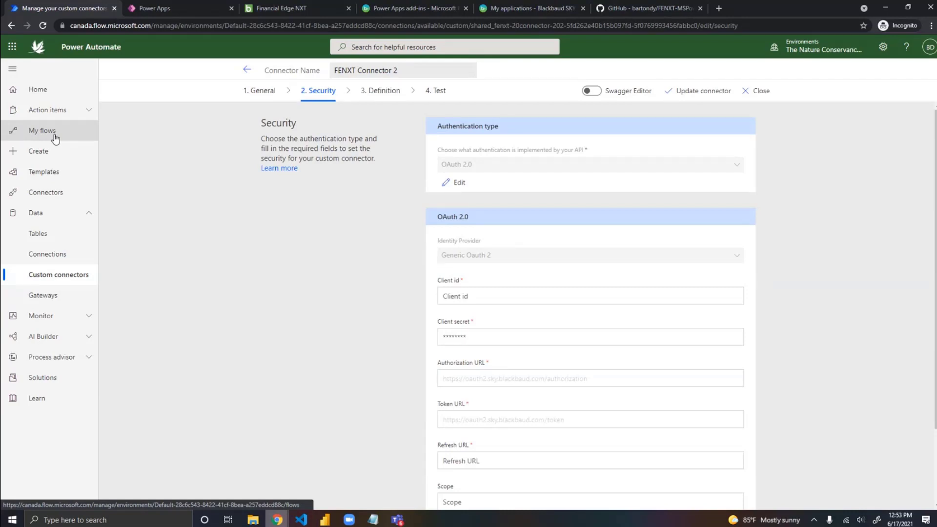
left_click(56, 140)
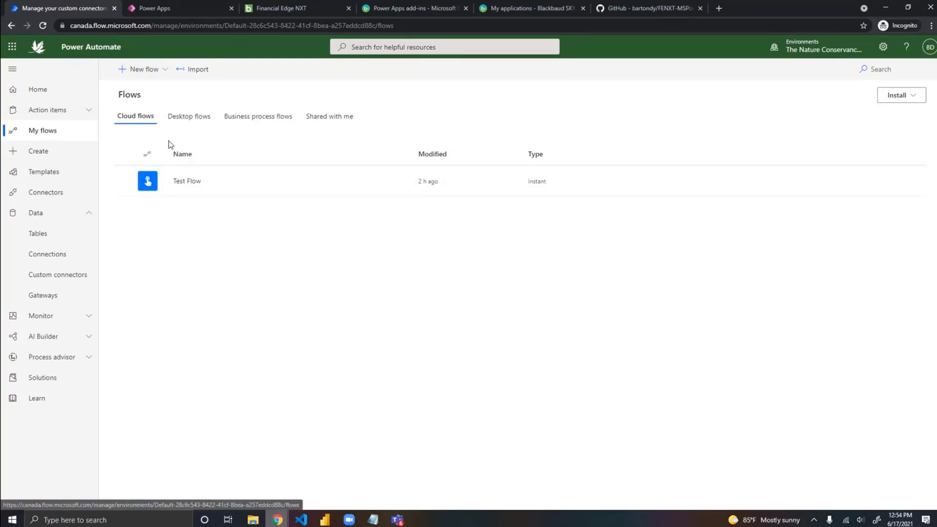
left_click(186, 182)
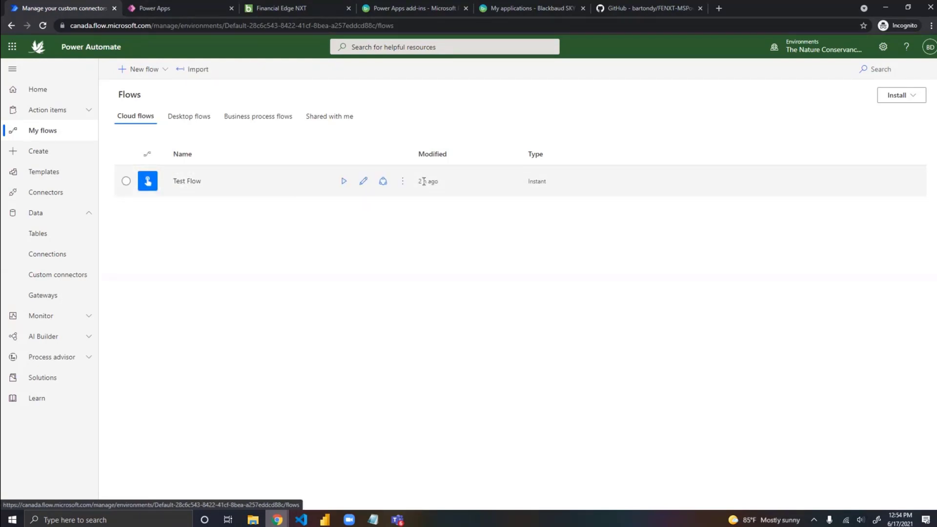
left_click(185, 182)
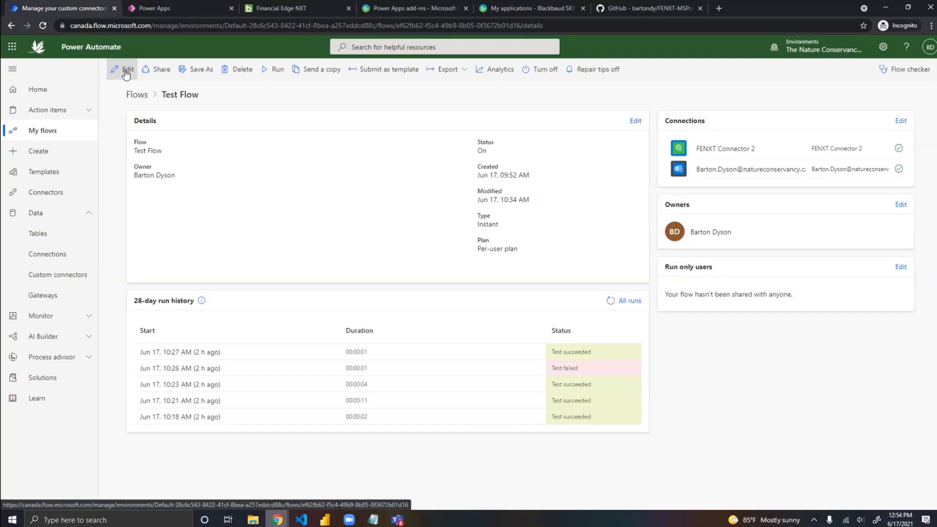
left_click(126, 72)
left_click(122, 73)
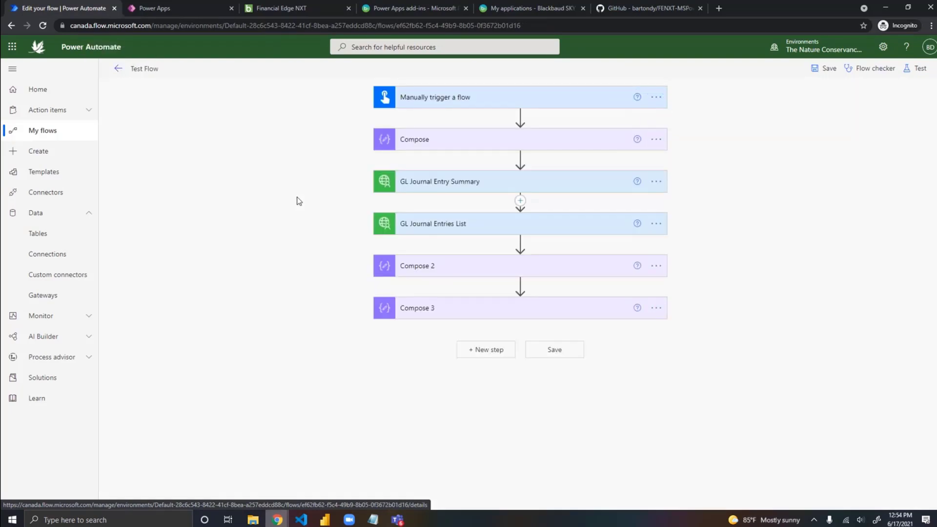
Step: Review the manual trigger and the first Compose action's input options, and delete that Compose action from the flow
left_click(575, 106)
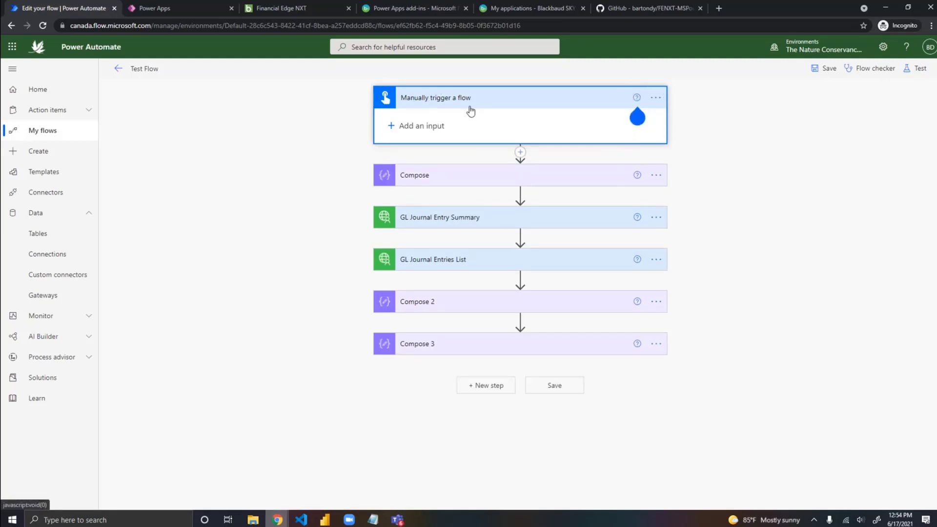
left_click(442, 176)
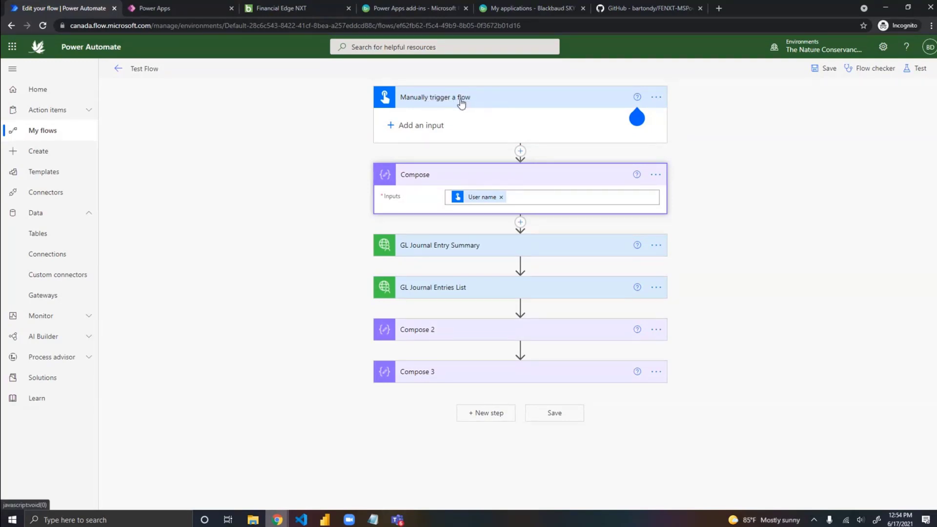
left_click(655, 176)
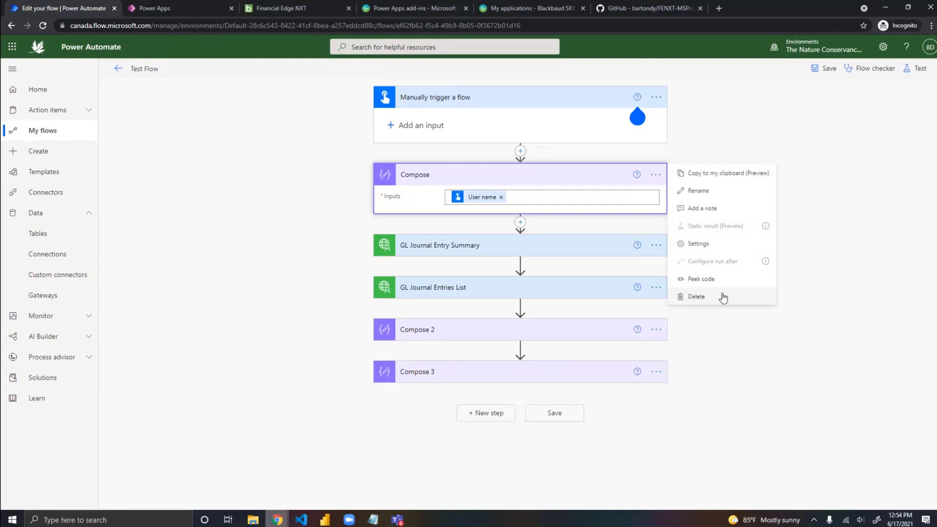
left_click(549, 197)
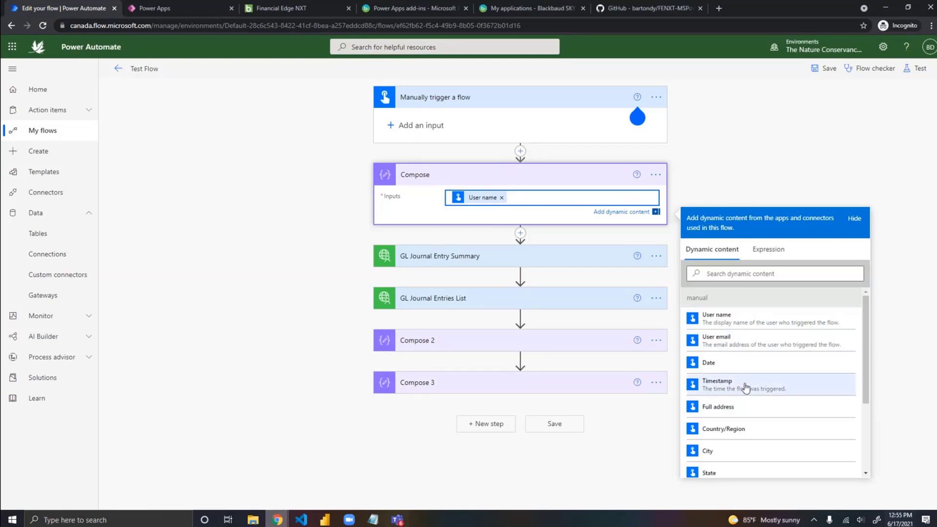
left_click(655, 174)
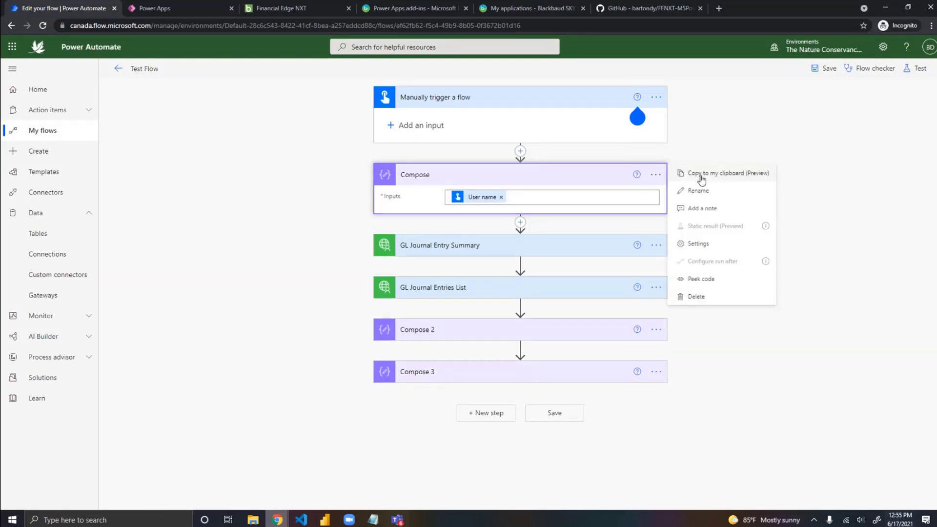
left_click(706, 295)
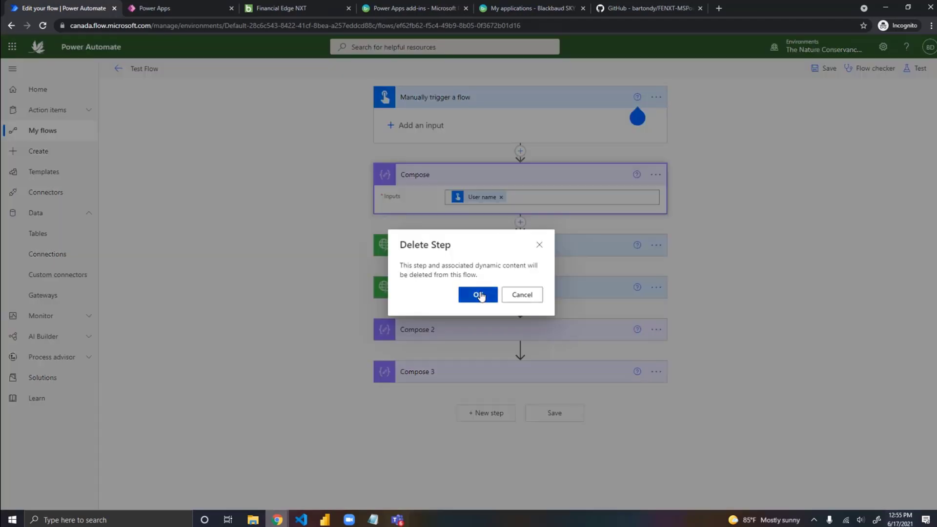
left_click(480, 295)
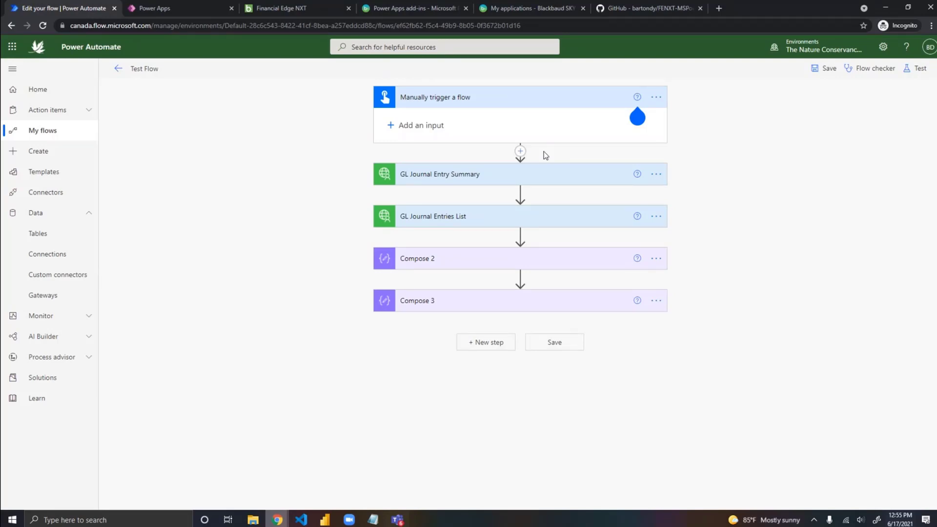
Step: Expand GL Journal Entry Summary to check its batch_id input, and insert a new step between the manual trigger and it
left_click(531, 175)
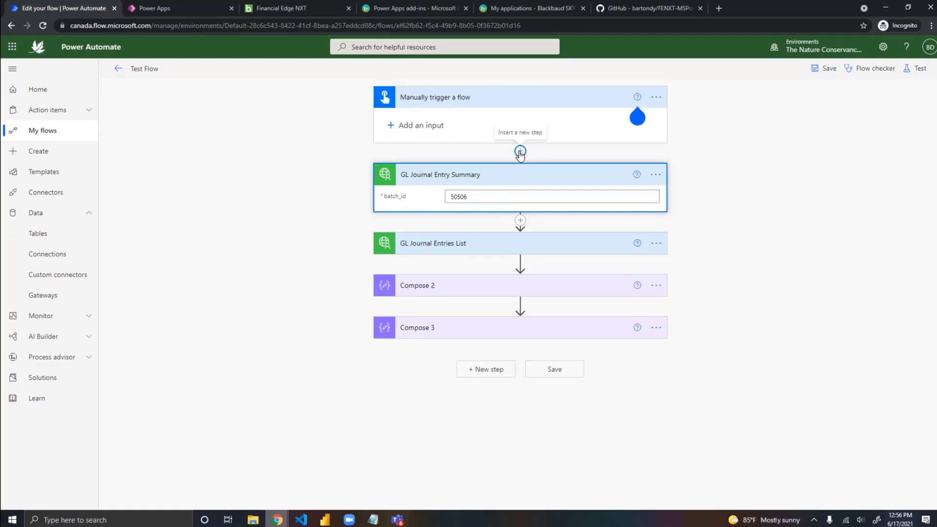
left_click(521, 152)
left_click(519, 164)
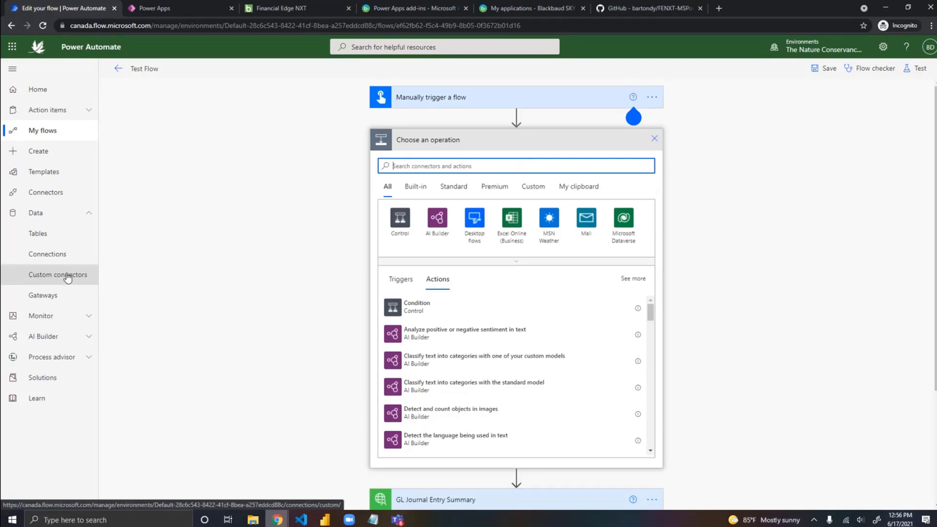
Step: Check the developer account options in the Blackbaud SKY developer portal and return to Test Flow in Power Automate
left_click(531, 8)
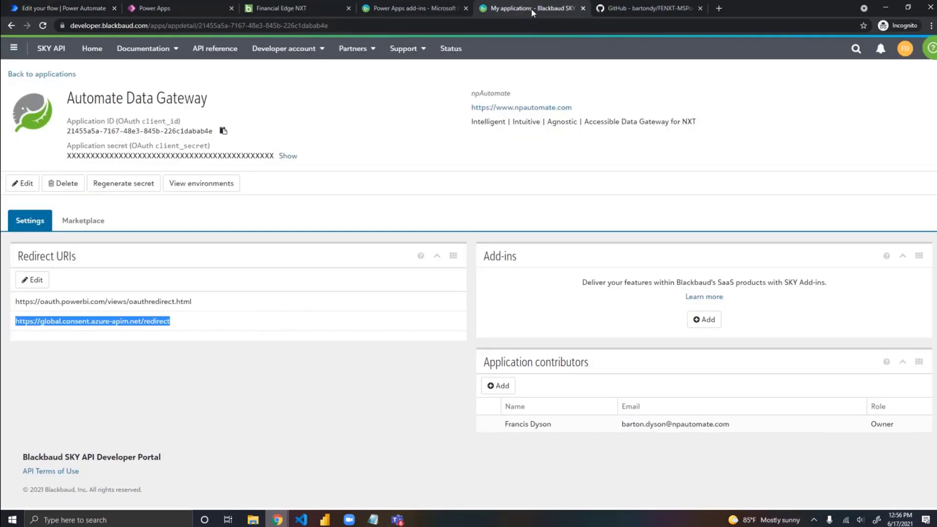
left_click(317, 47)
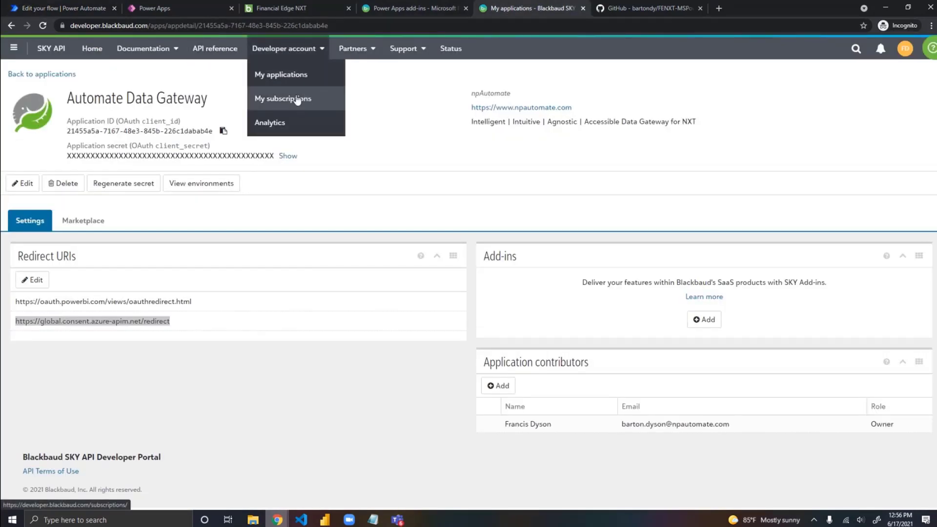
key("ctrl+1")
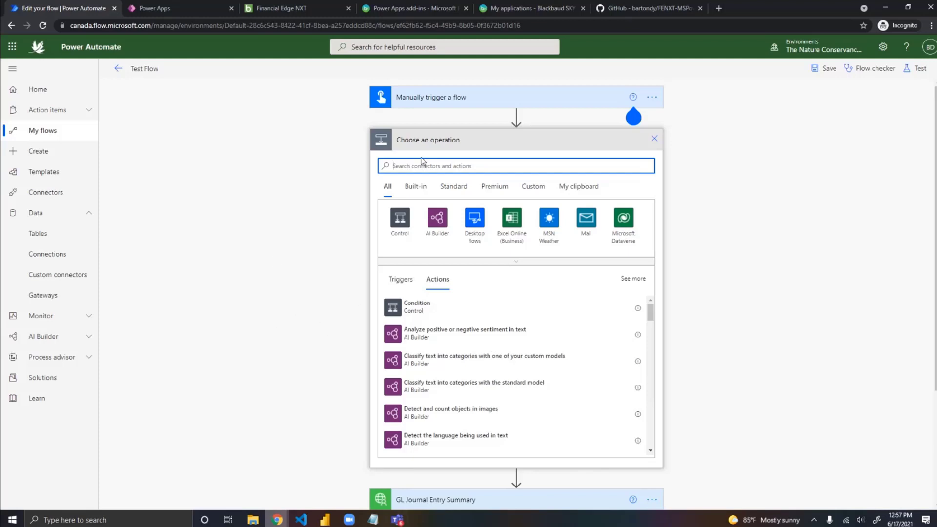
Step: Show the custom connectors available for the new step and choose FENXT Connector 2
left_click(464, 162)
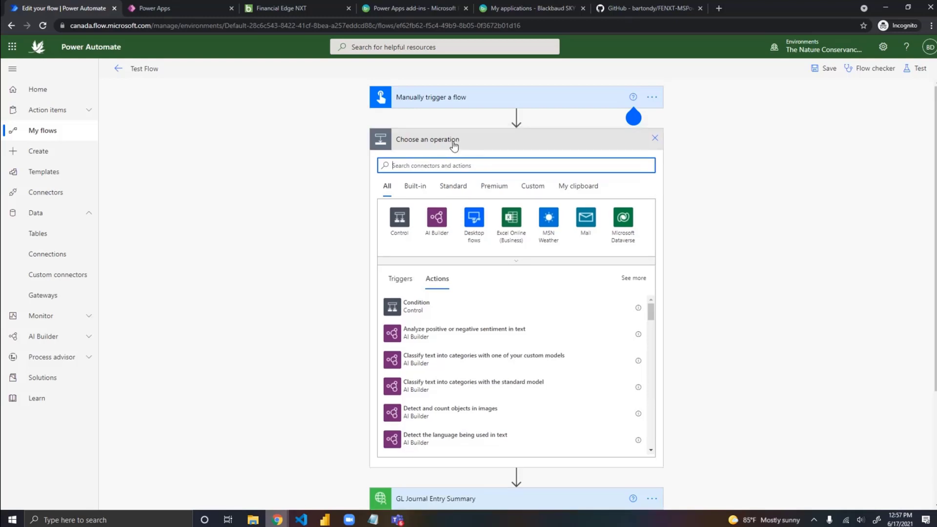
left_click(532, 189)
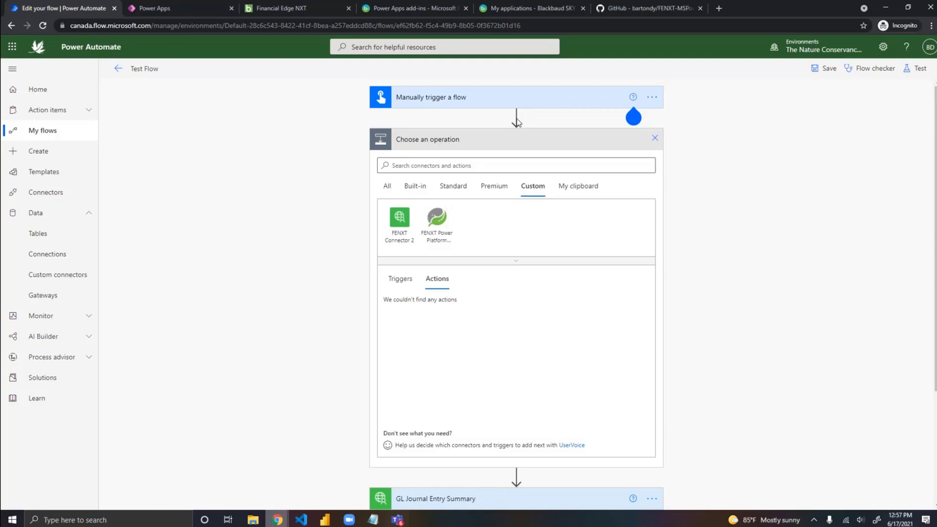
left_click(389, 188)
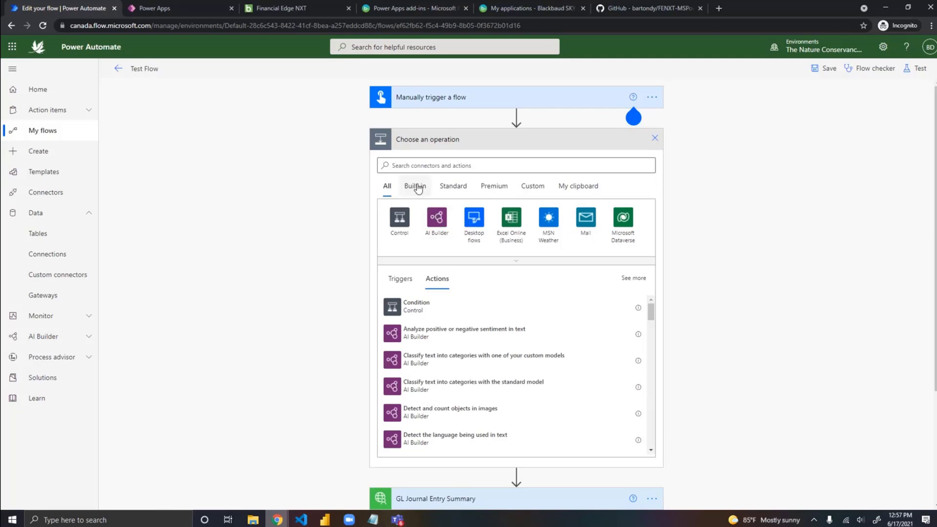
left_click(532, 187)
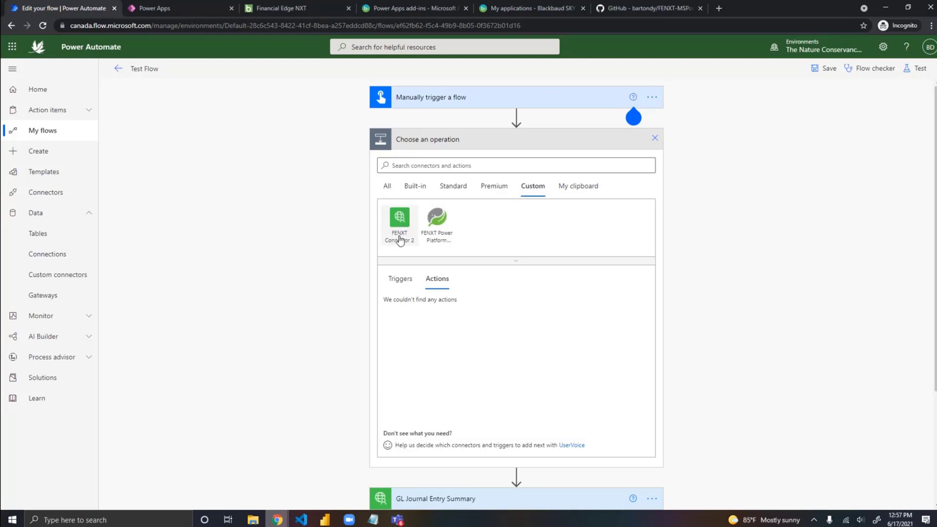
left_click(400, 218)
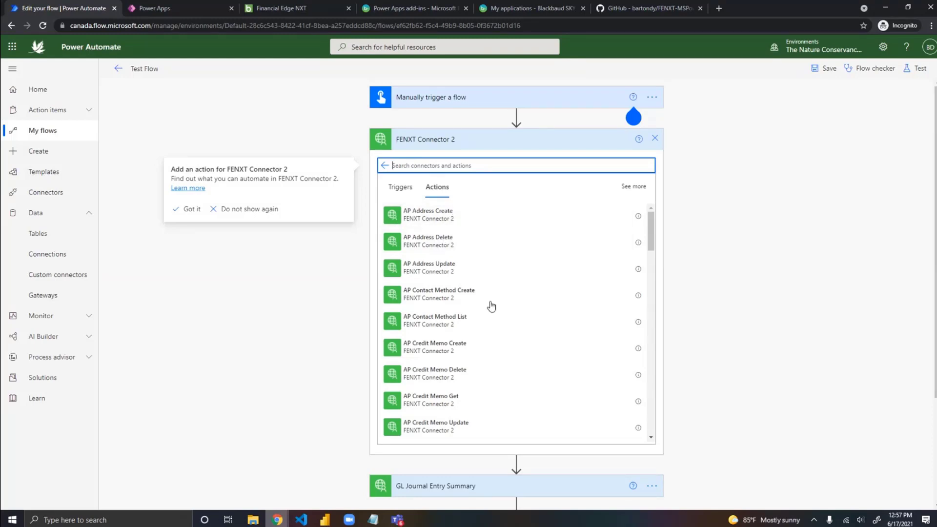
Step: Browse the actions of FENXT Connector 2, search them for "vendor", and clear the search
scroll(491, 307, "down", 15)
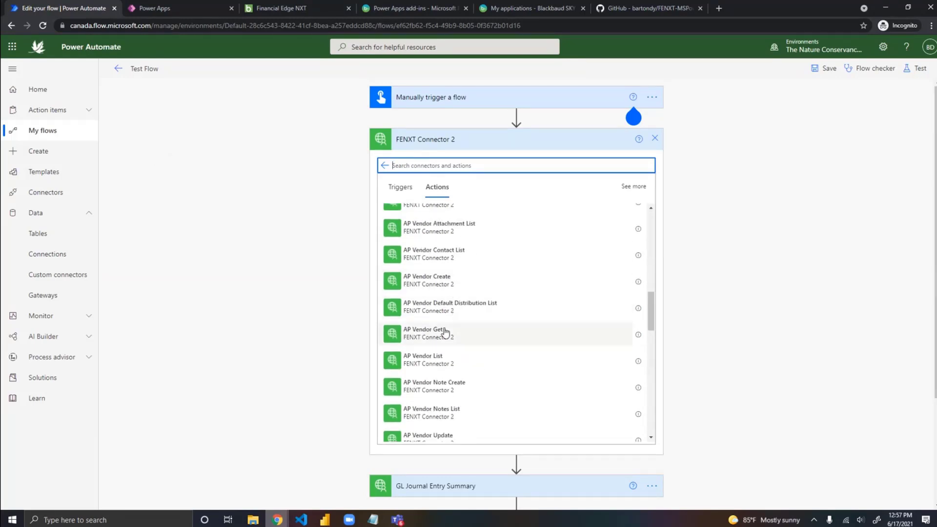
scroll(487, 379, "down", 1)
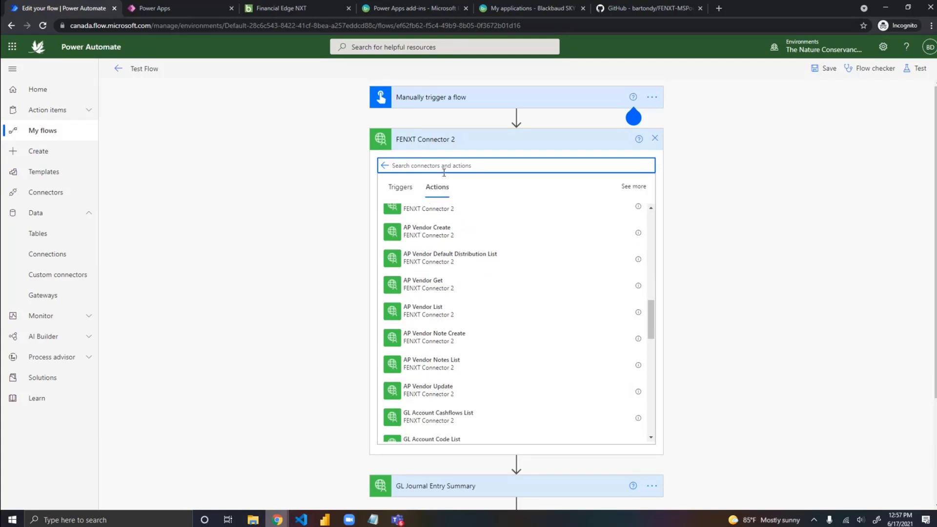
type("vendor")
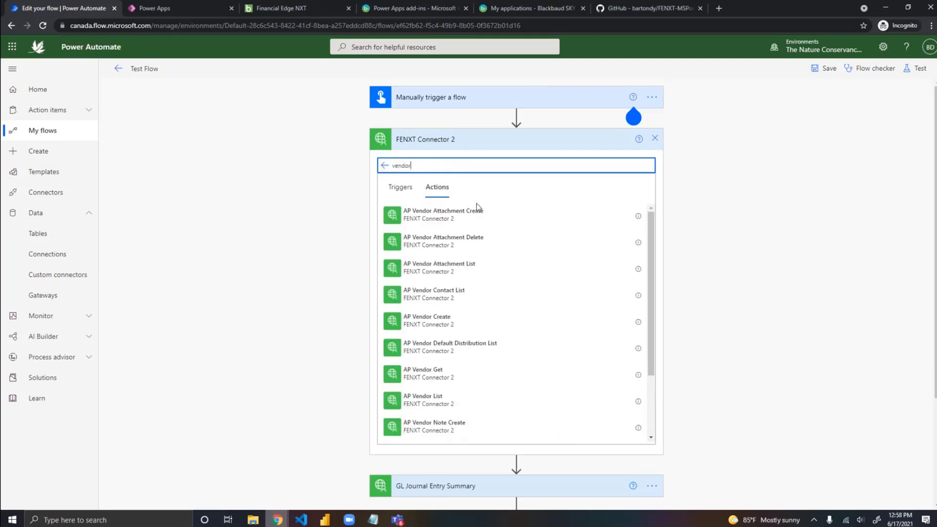
key("BackSpace")
key("BackSpace")
key("BackSpace")
key("BackSpace")
key("BackSpace")
key("BackSpace")
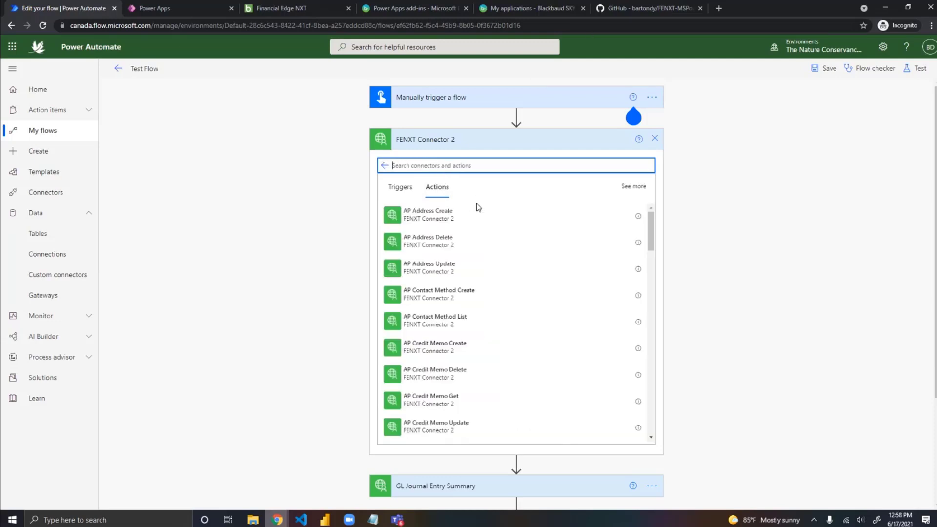
type("onvoic")
key("BackSpace")
key("BackSpace")
key("BackSpace")
key("BackSpace")
key("BackSpace")
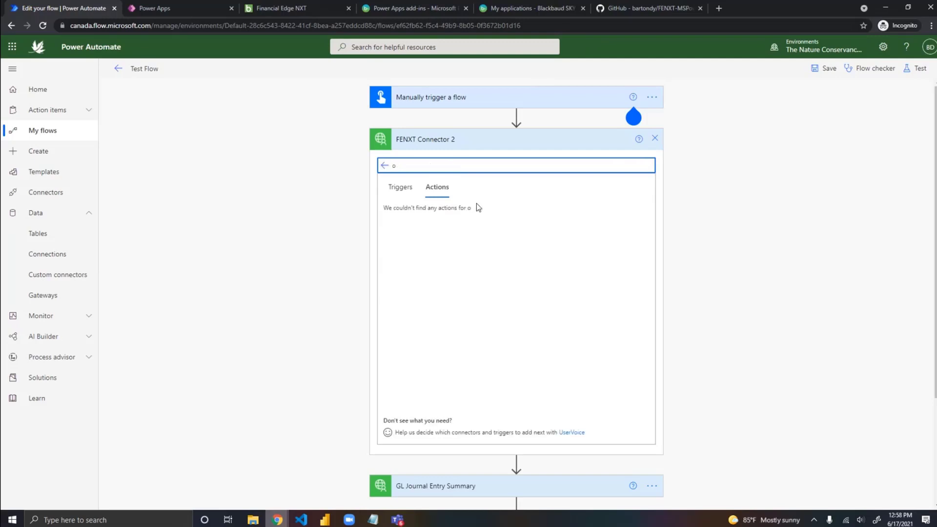
key("BackSpace")
Step: Search the connector's actions for "journal", add GL Journal Entry Summary after the manual trigger, and open its batch_id input for entry
type("journal")
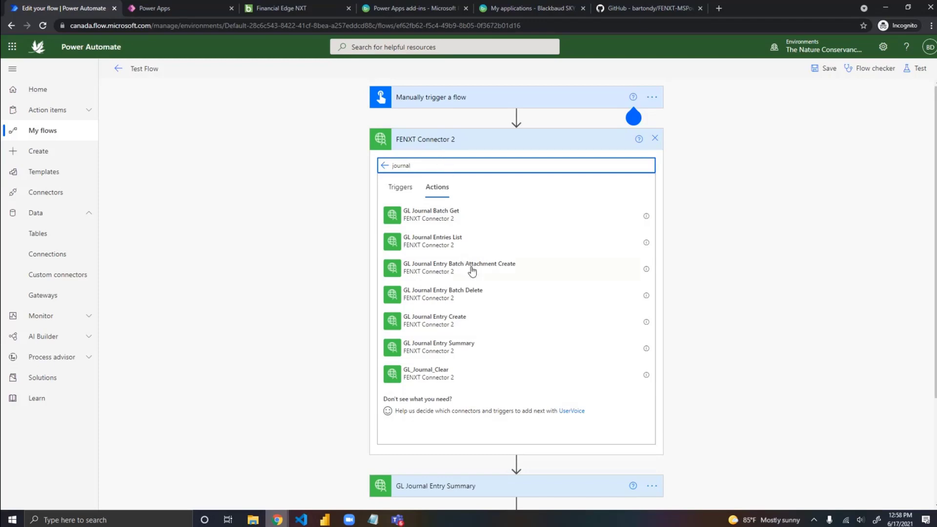
left_click(447, 348)
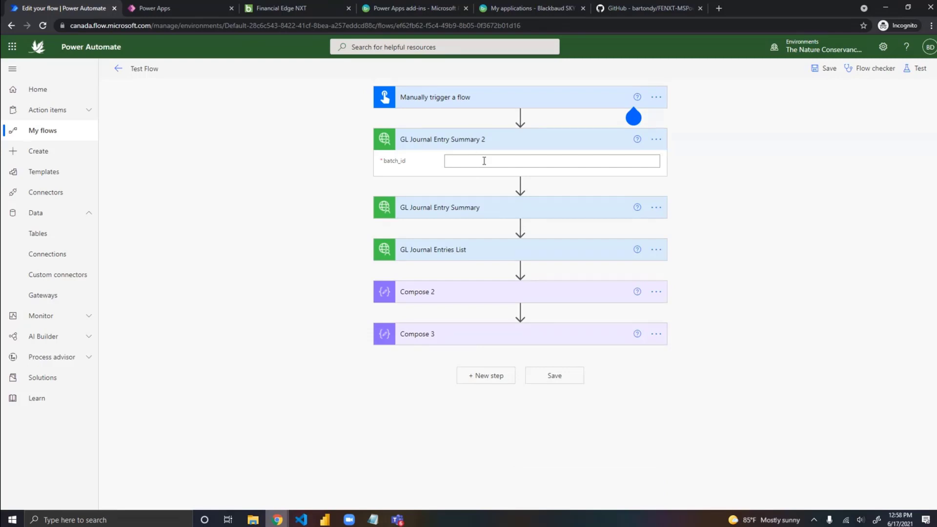
left_click(484, 161)
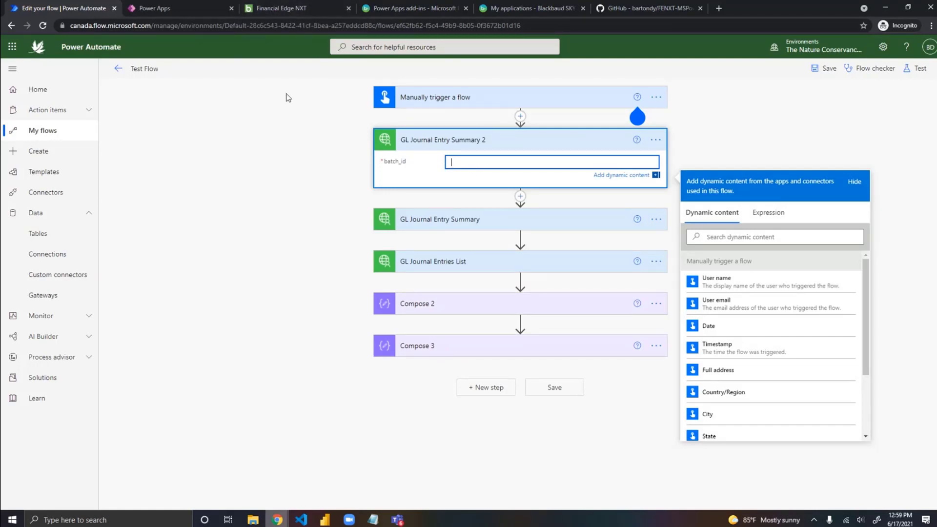
Step: Switch to Financial Edge NXT and view journal entry batch 38223, FENXT Test Batch, down to its Power Apps add-in tiles
left_click(269, 9)
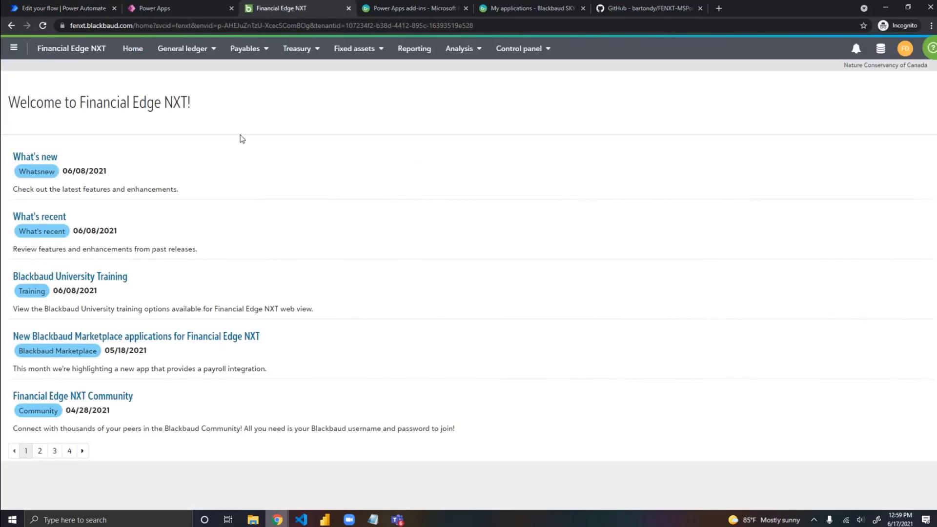
left_click(208, 49)
left_click(216, 78)
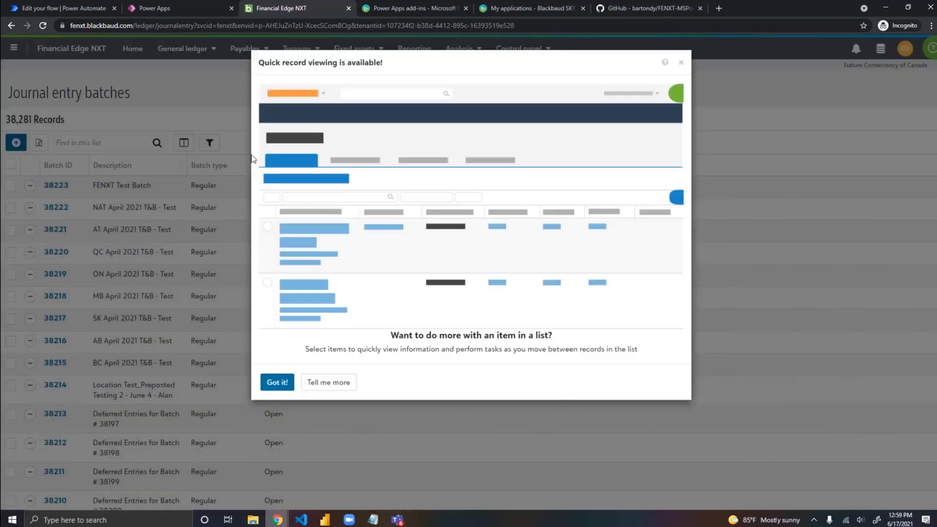
left_click(681, 63)
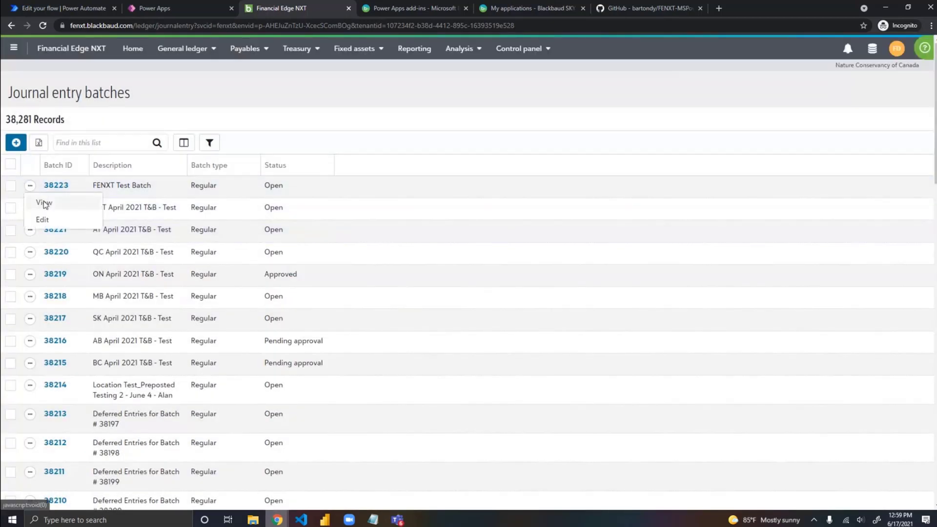
left_click(44, 202)
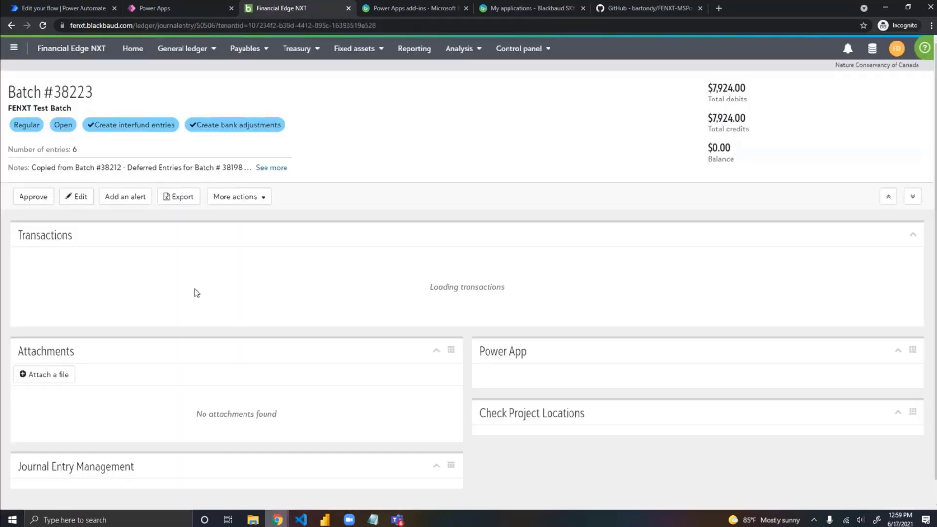
scroll(345, 243, "down", 8)
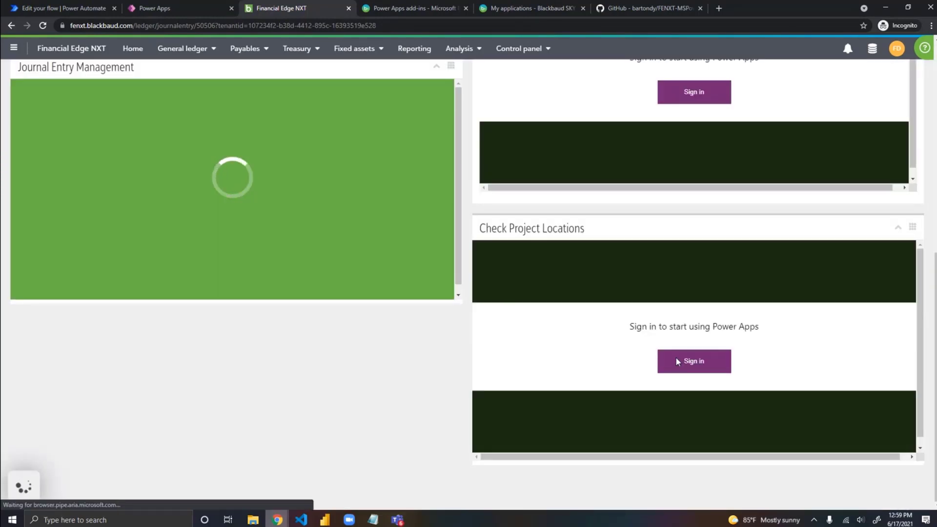
Step: Start signing in to the batch's Power App tile and highlight the batch record ID 50506 in the page address
scroll(421, 310, "up", 2)
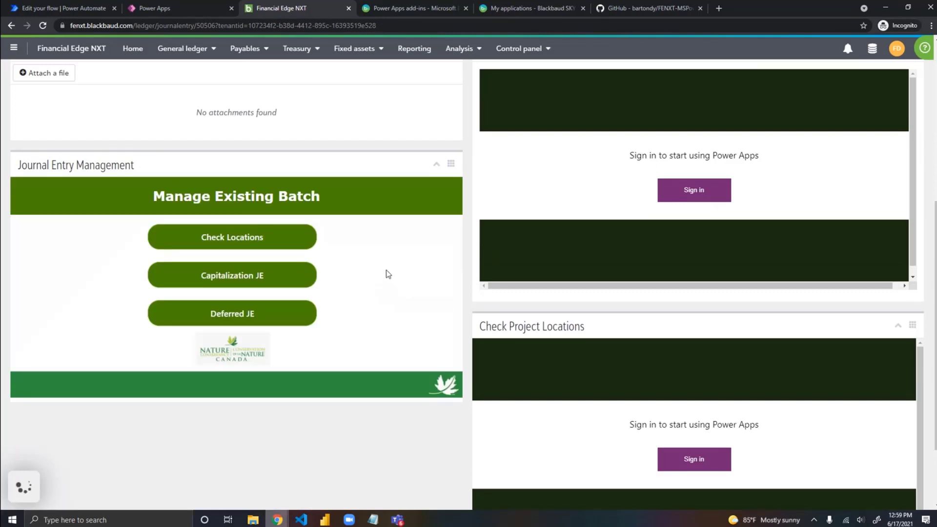
scroll(386, 271, "up", 2)
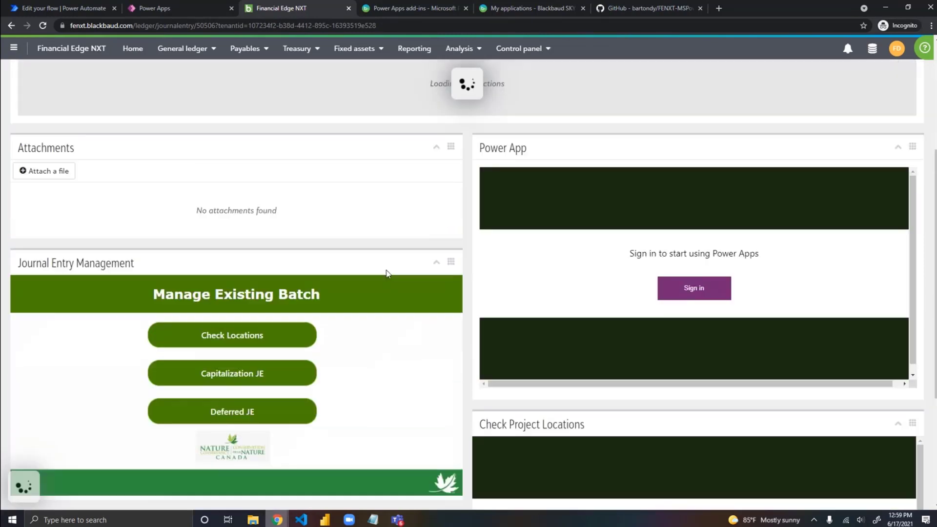
left_click(691, 292)
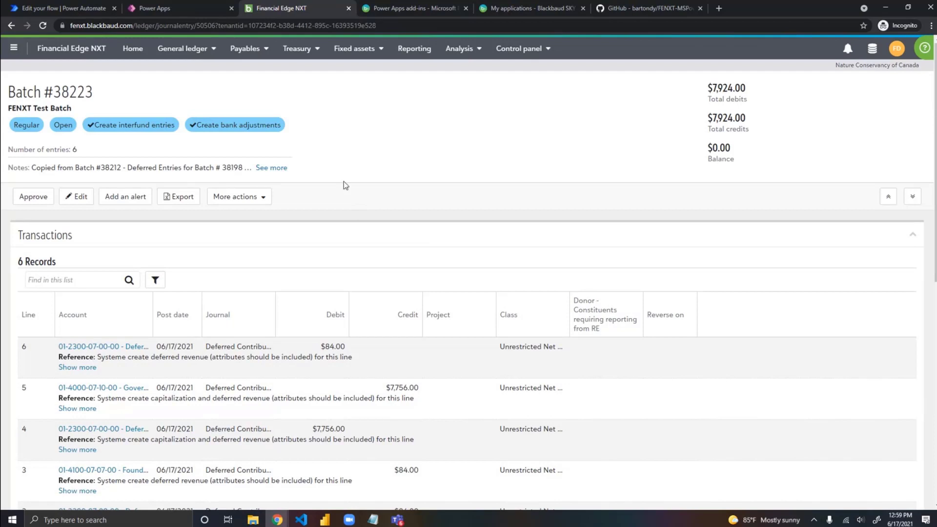
double_click(203, 27)
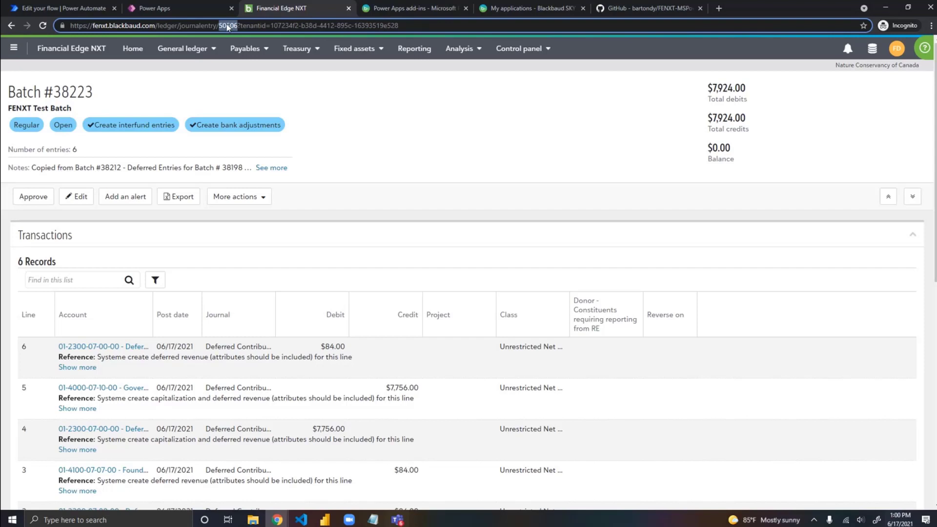
Step: Switch to Power Automate, delete the GL Journal Entry Summary 2 action, expand the original GL Journal Entry Summary, and save Test Flow
left_click(62, 10)
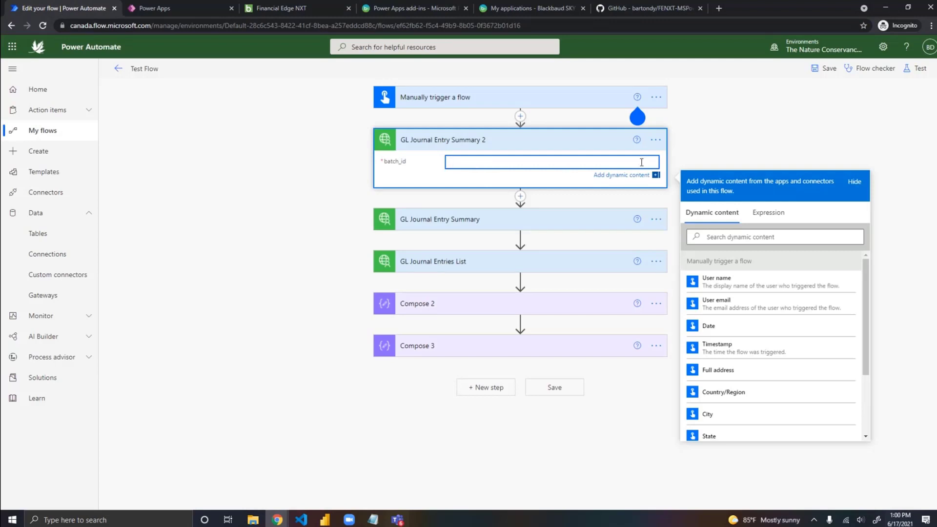
left_click(655, 147)
left_click(655, 142)
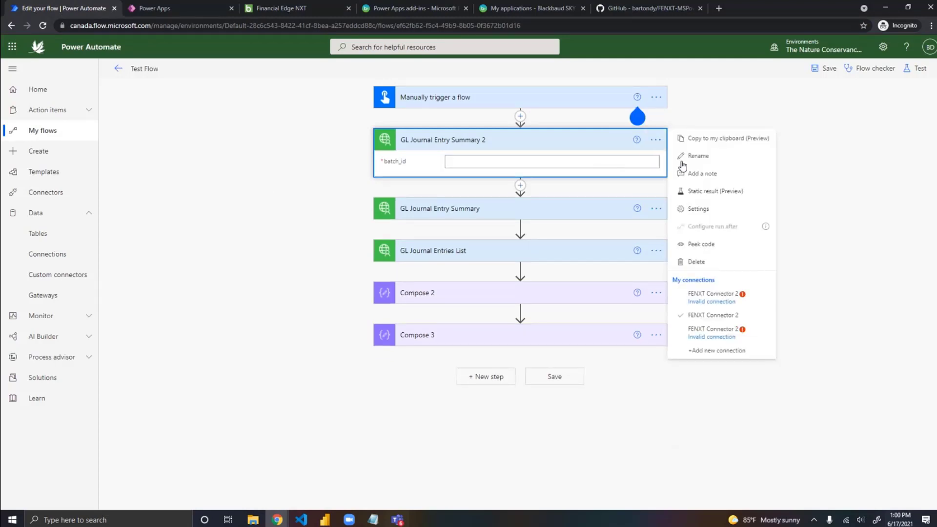
left_click(709, 265)
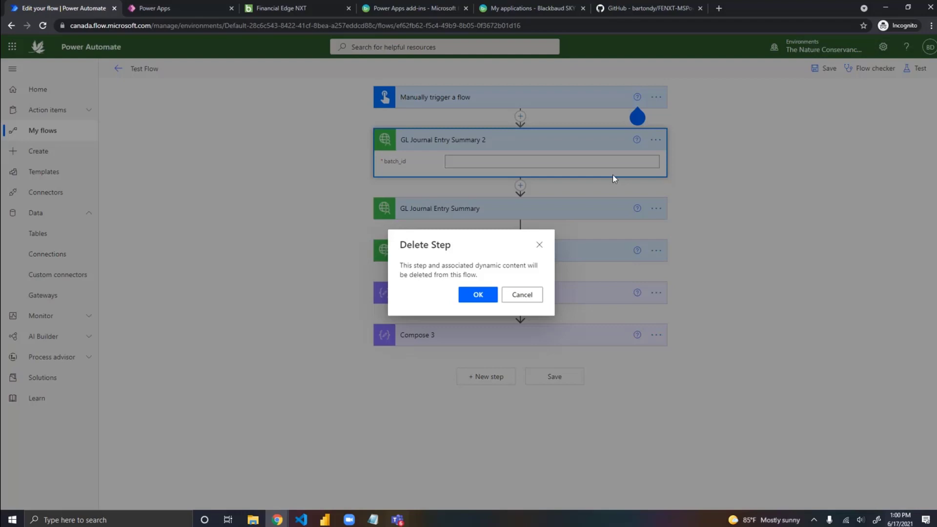
left_click(478, 294)
left_click(503, 138)
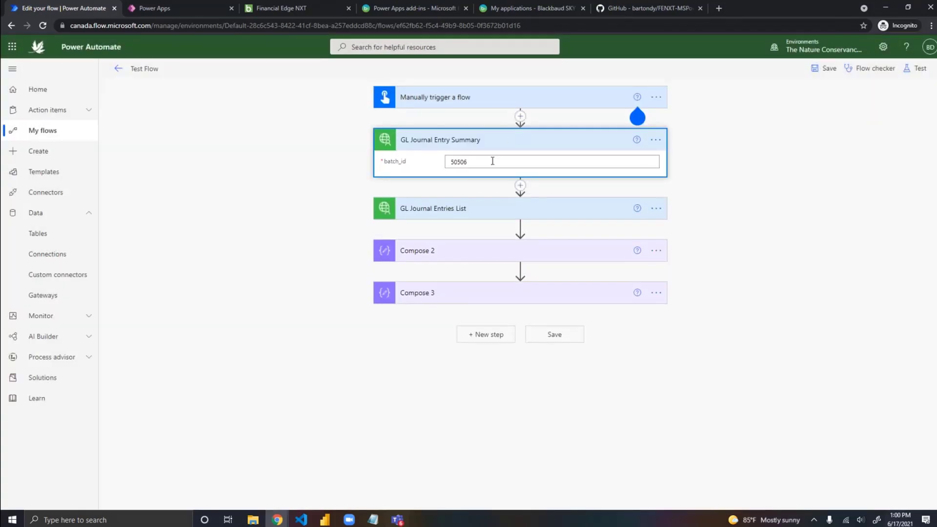
left_click(827, 71)
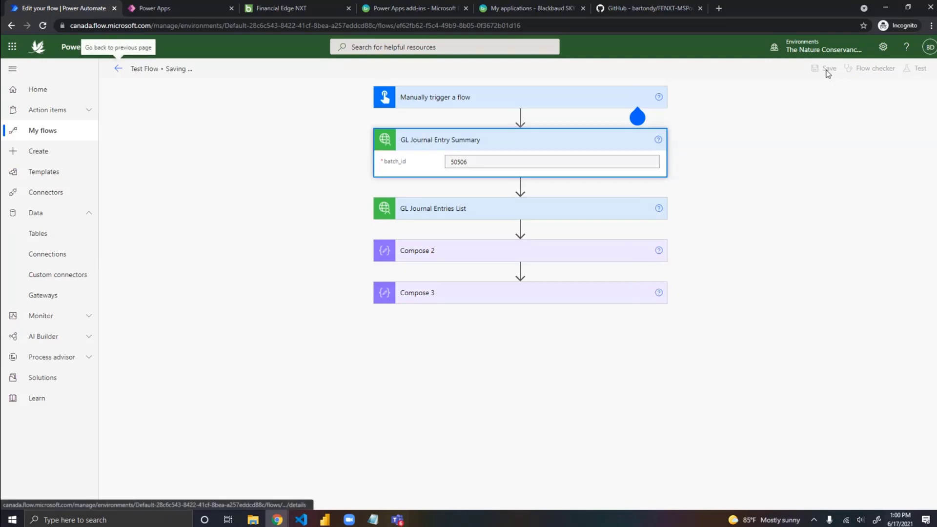
left_click(920, 68)
left_click(789, 93)
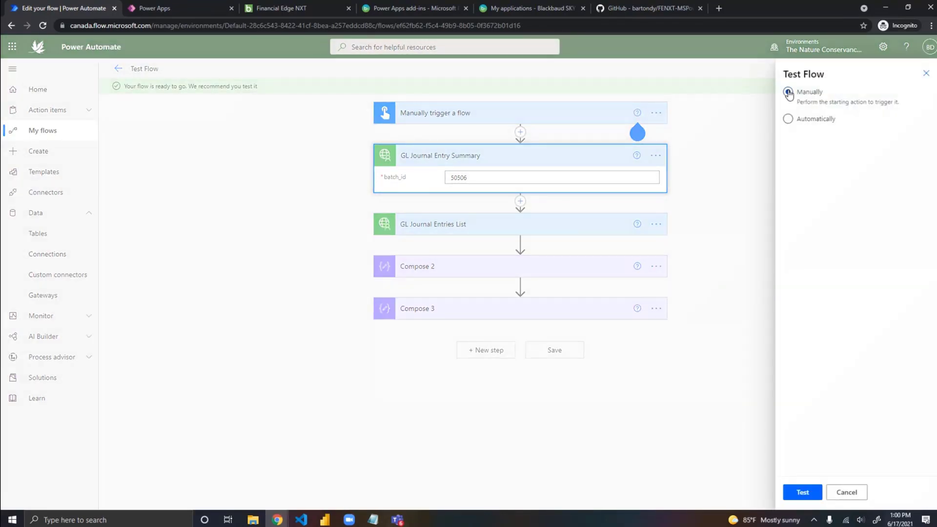
left_click(848, 493)
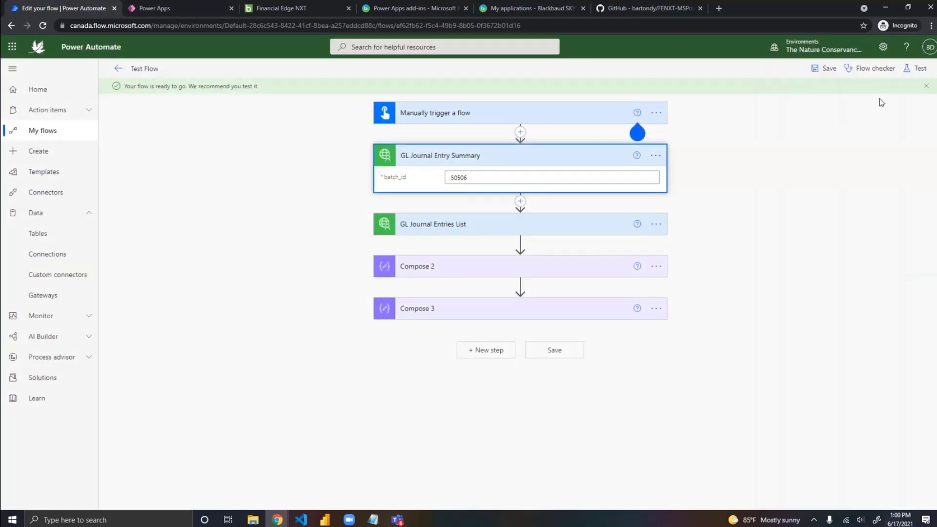
left_click(920, 69)
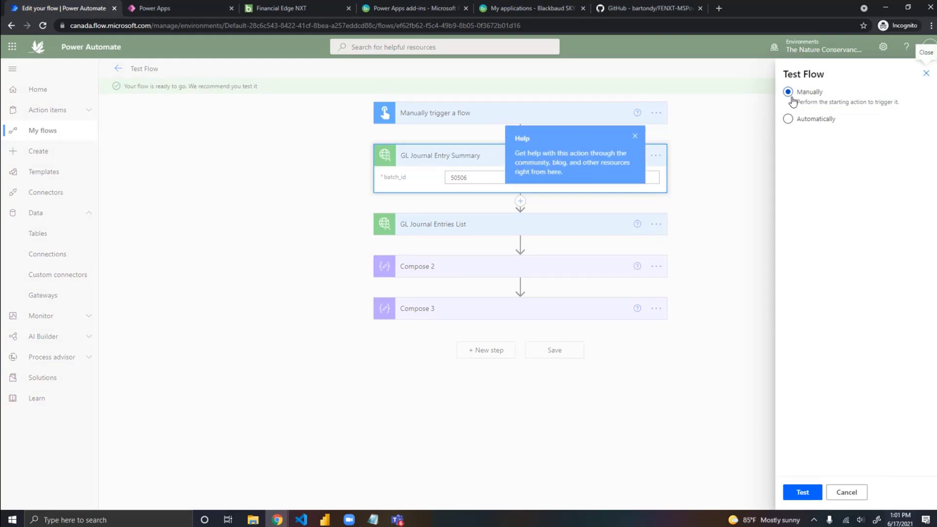
left_click(791, 495)
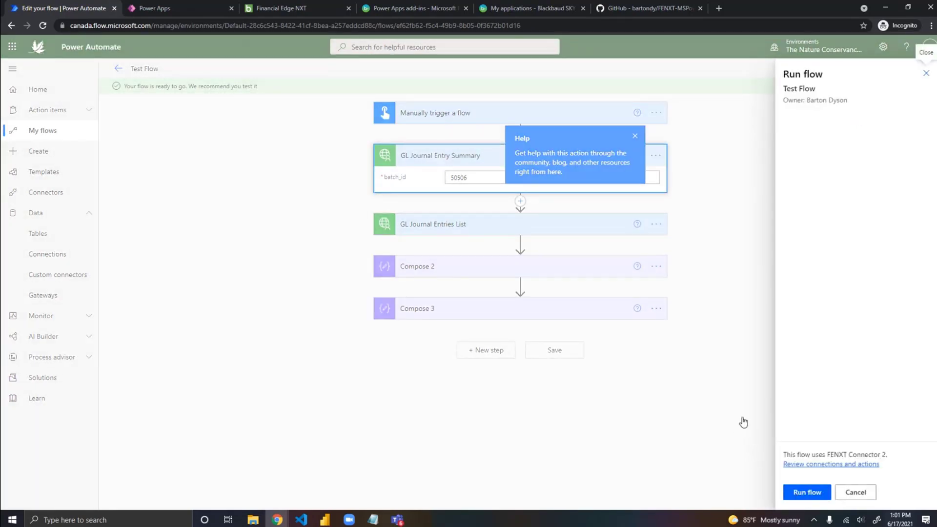
left_click(636, 140)
left_click(636, 139)
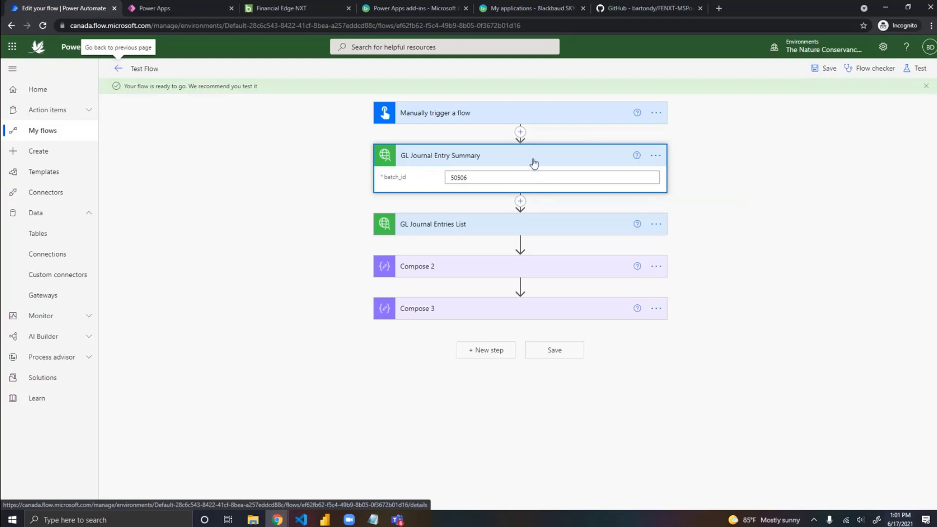
Step: Test the flow manually, run it, and open the run's results
left_click(919, 70)
left_click(799, 498)
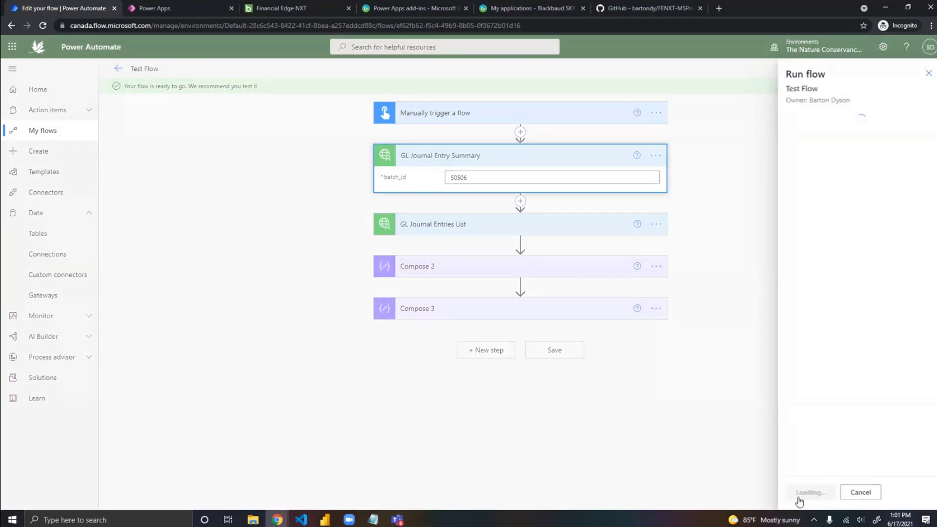
left_click(807, 493)
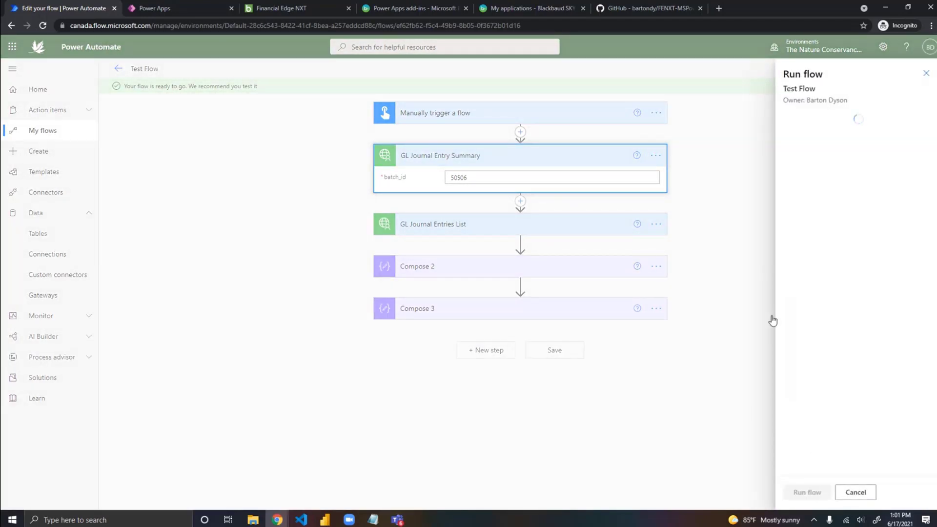
left_click(803, 495)
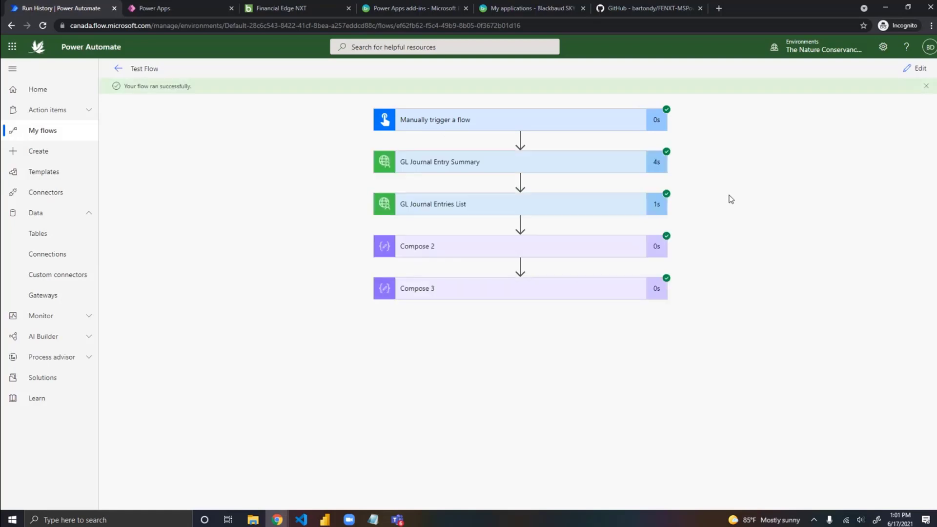
Step: Examine the GL Journal Entry Summary action's batch_id input and its output body, including the batch description and status
left_click(561, 167)
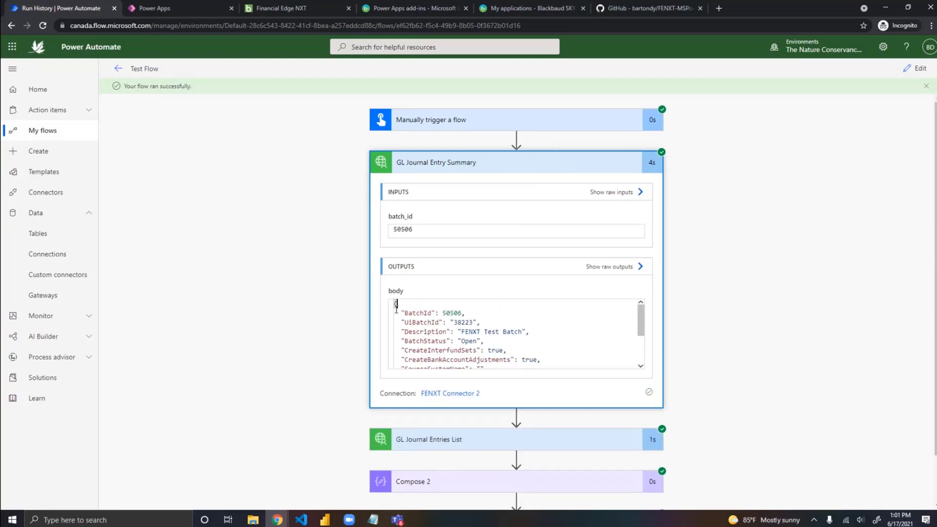
scroll(546, 380, "down", 1)
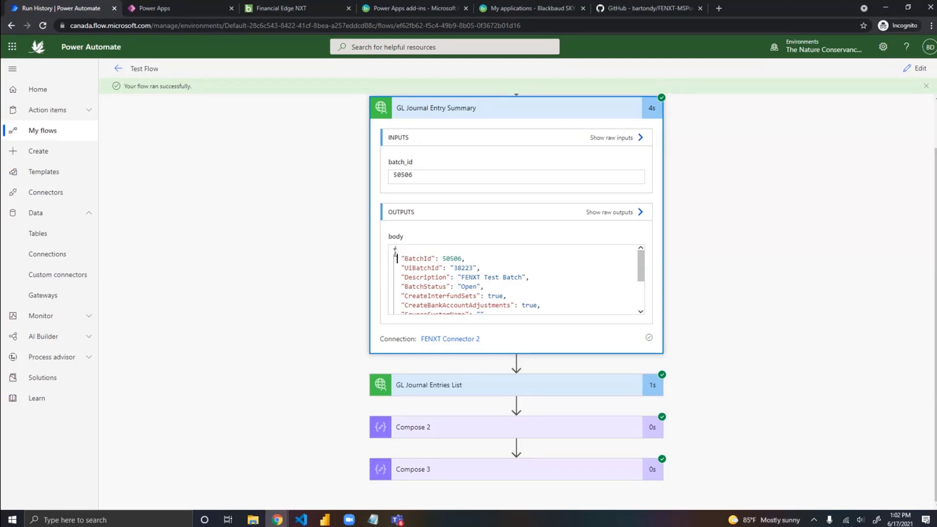
left_click_drag(395, 250, 490, 263)
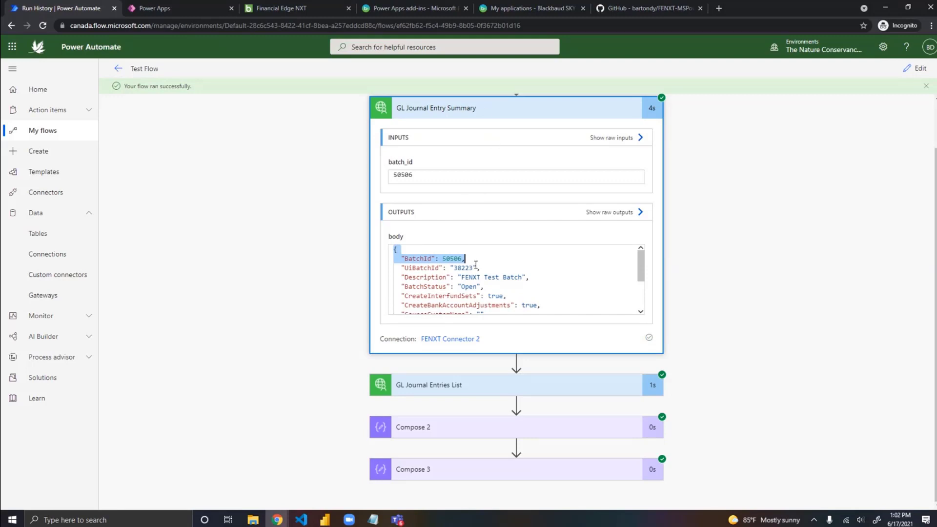
left_click(498, 264)
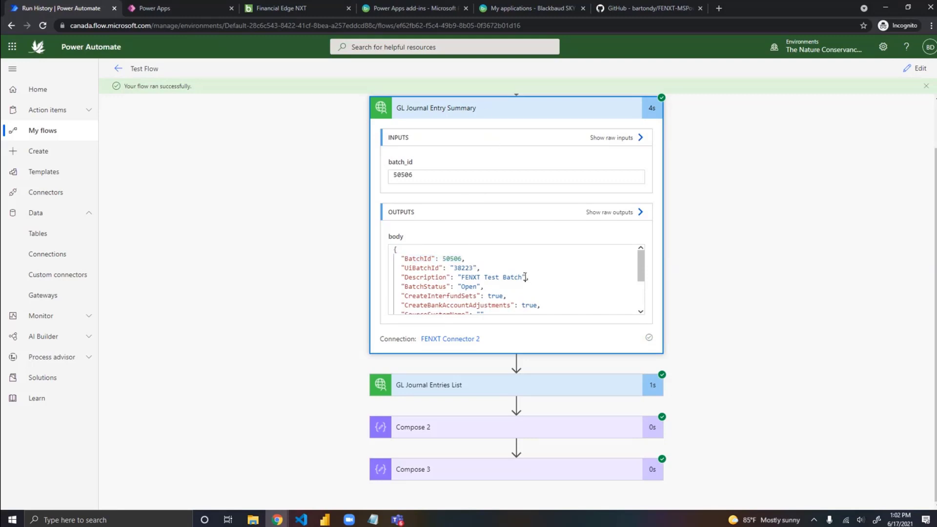
scroll(525, 278, "down", 3)
scroll(522, 280, "up", 3)
scroll(514, 288, "down", 3)
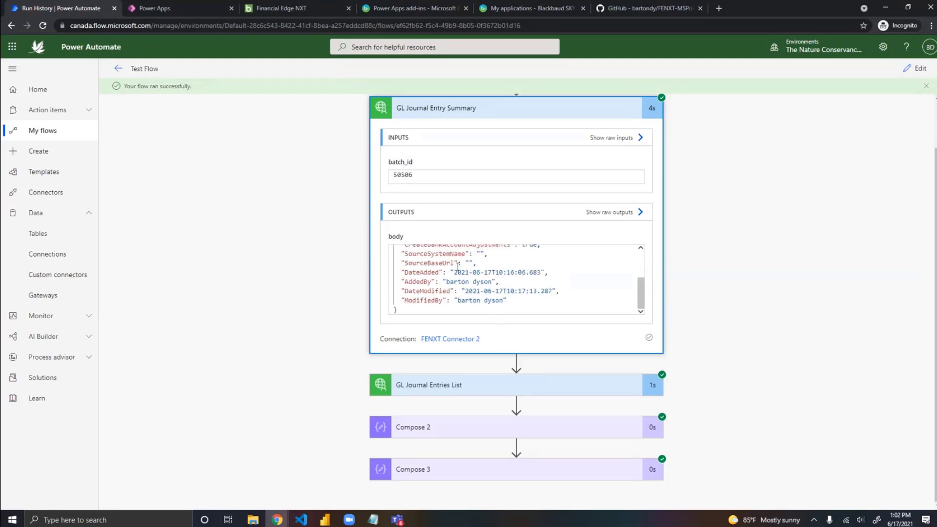
scroll(473, 259, "up", 3)
double_click(470, 286)
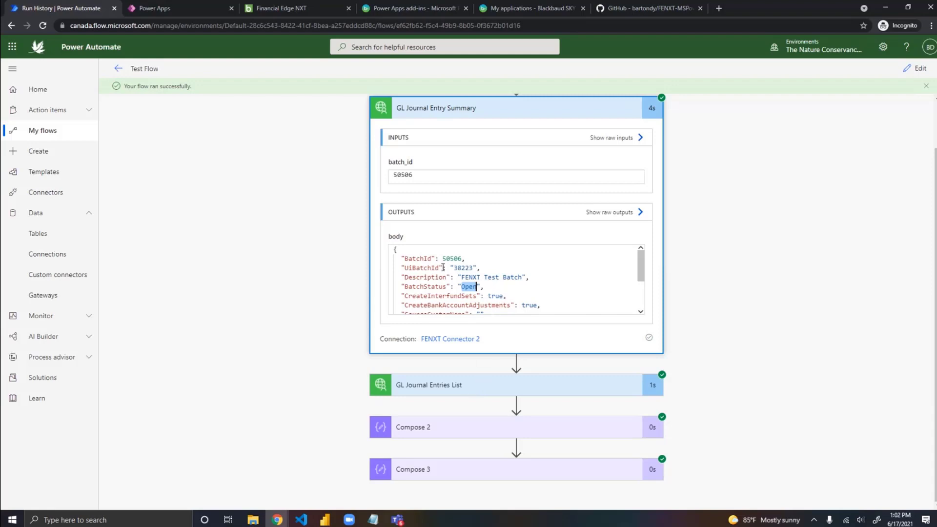
Step: Copy the entire output body of GL Journal Entry Summary and open jsonviewer.stack.hu in a new browser tab
triple_click(417, 259)
left_click_drag(395, 250, 488, 328)
key("ctrl+c")
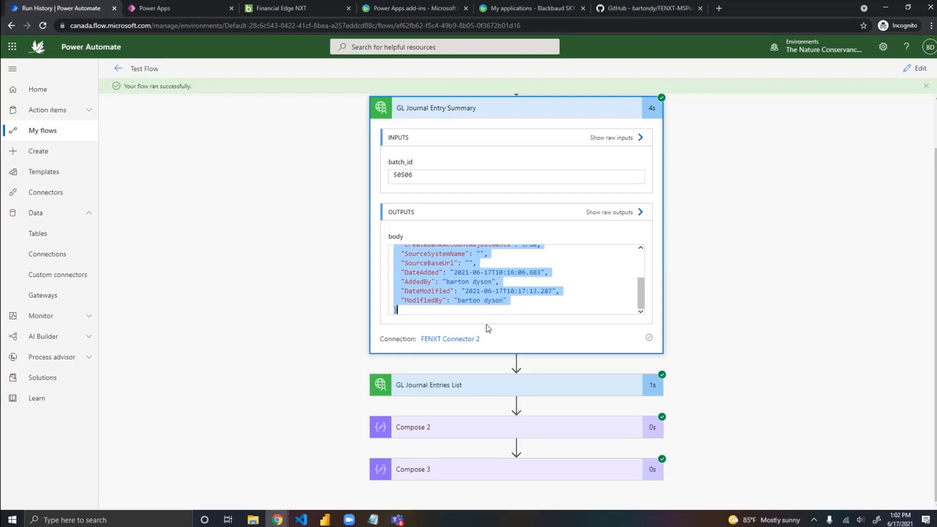
left_click(717, 9)
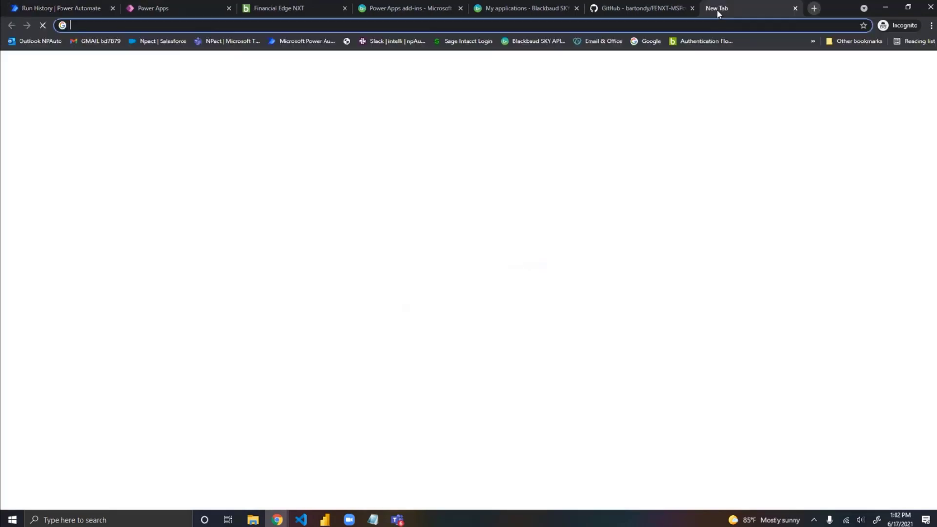
type("json")
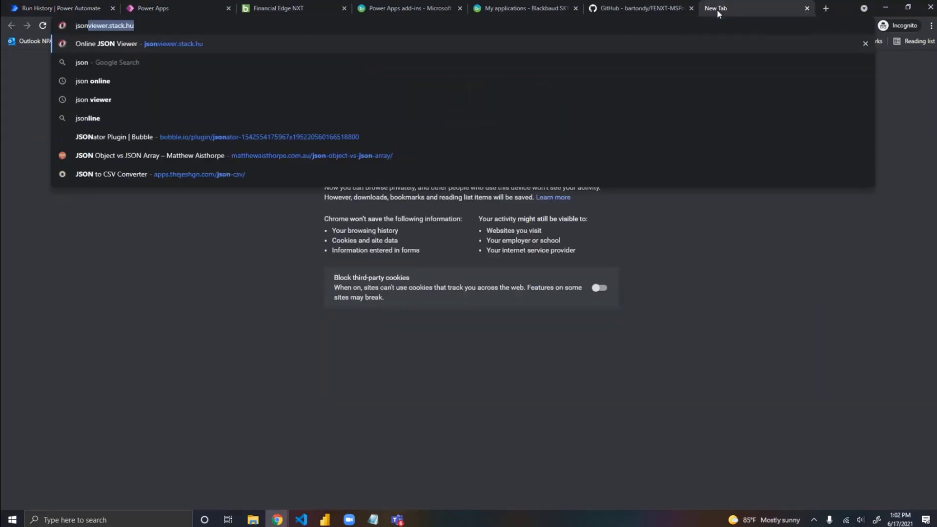
key("Return")
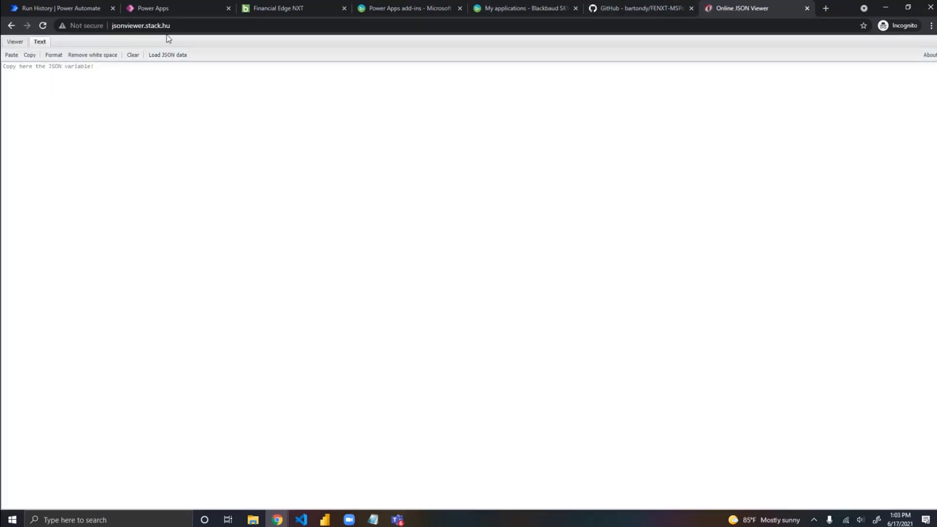
left_click(188, 26)
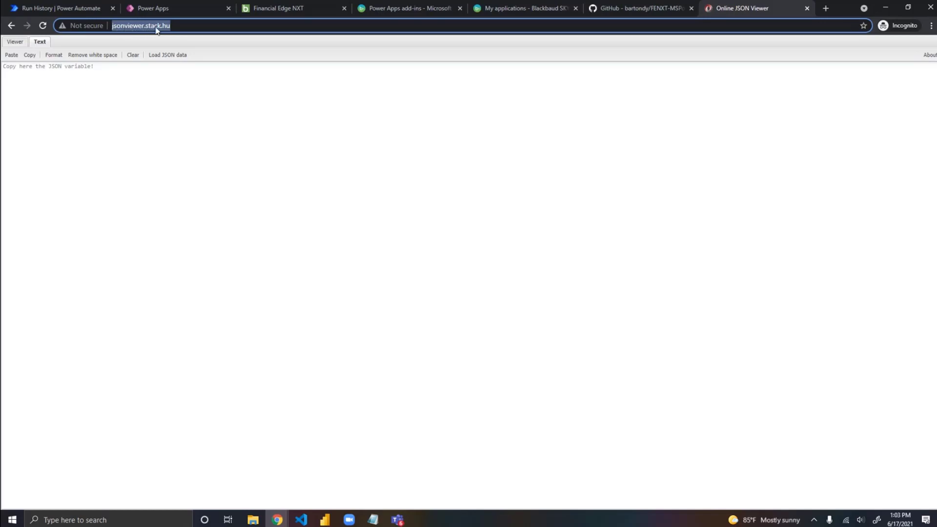
Step: Paste the copied JSON into the Online JSON Viewer and display it as a tree
left_click(51, 82)
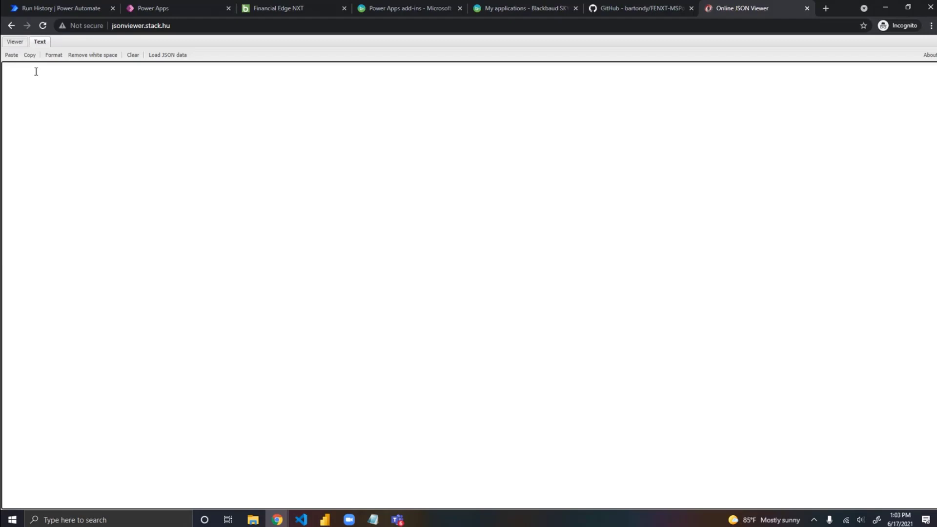
key("ctrl+v")
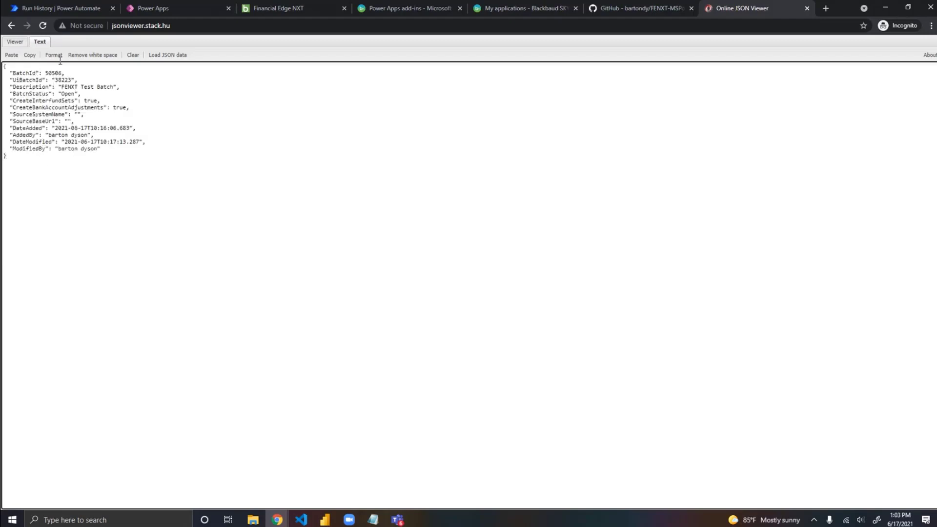
left_click(56, 60)
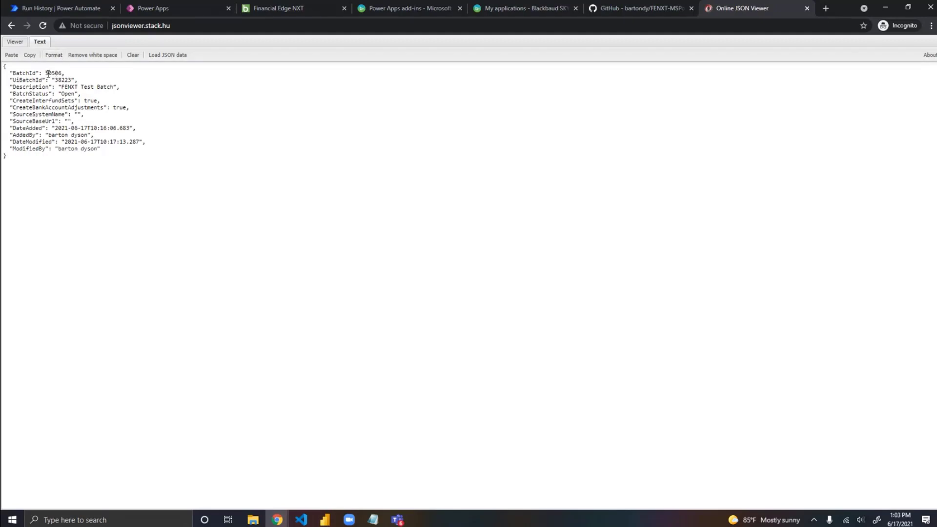
left_click(46, 70)
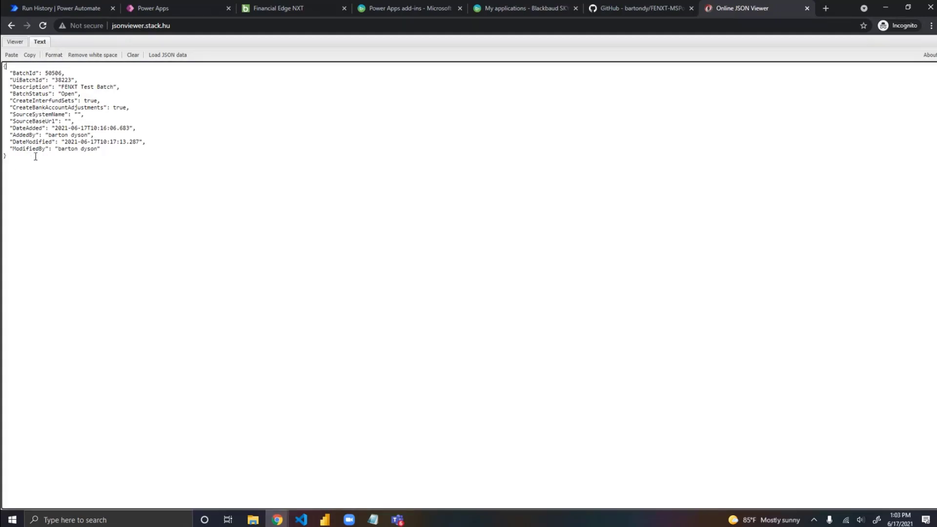
left_click(16, 43)
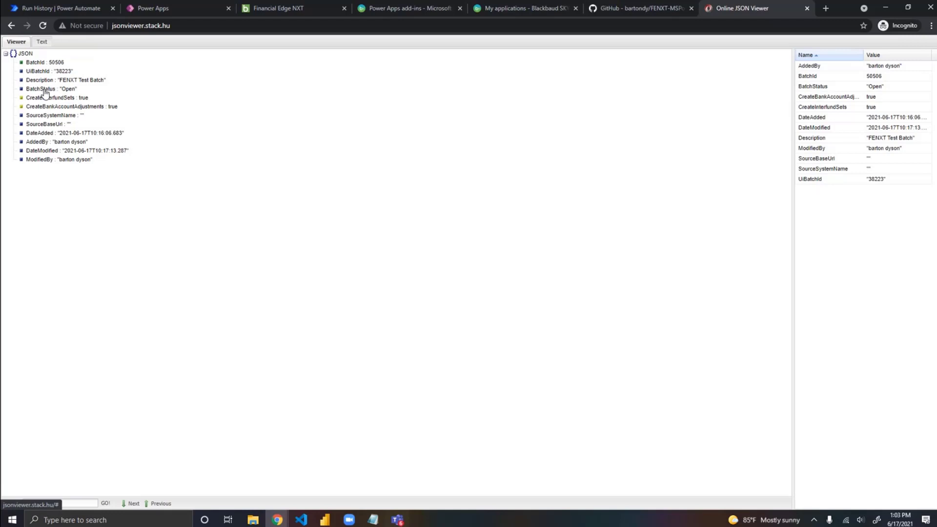
Step: Return to the Power Automate run history and expand Compose 2 to view its inputs and outputs
left_click(66, 13)
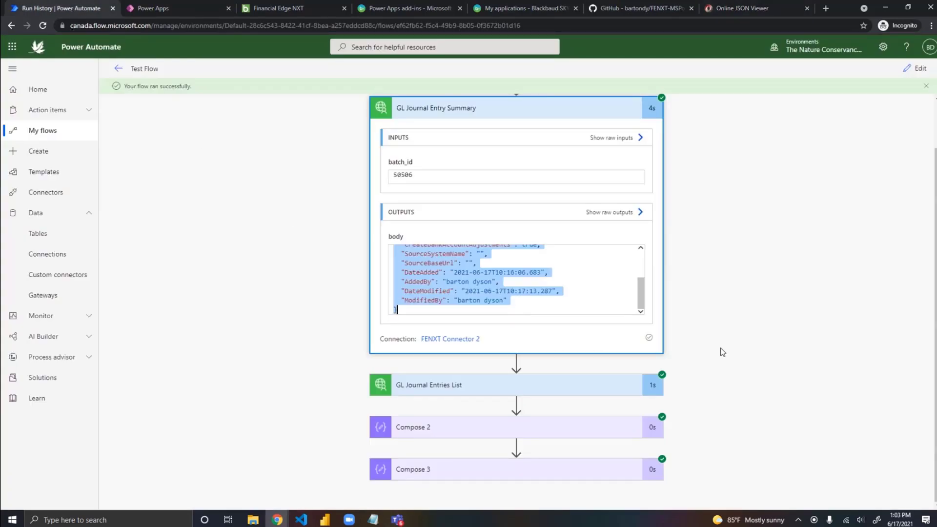
left_click(490, 432)
scroll(364, 387, "down", 3)
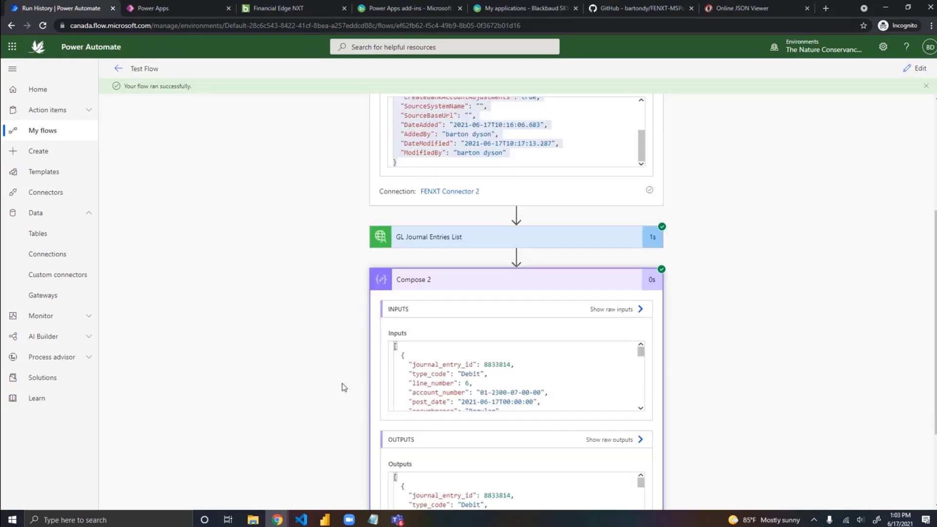
Step: Reopen Test Flow for editing and expand GL Journal Entries List to inspect the body.BatchId token in its batch_id
scroll(344, 388, "up", 2)
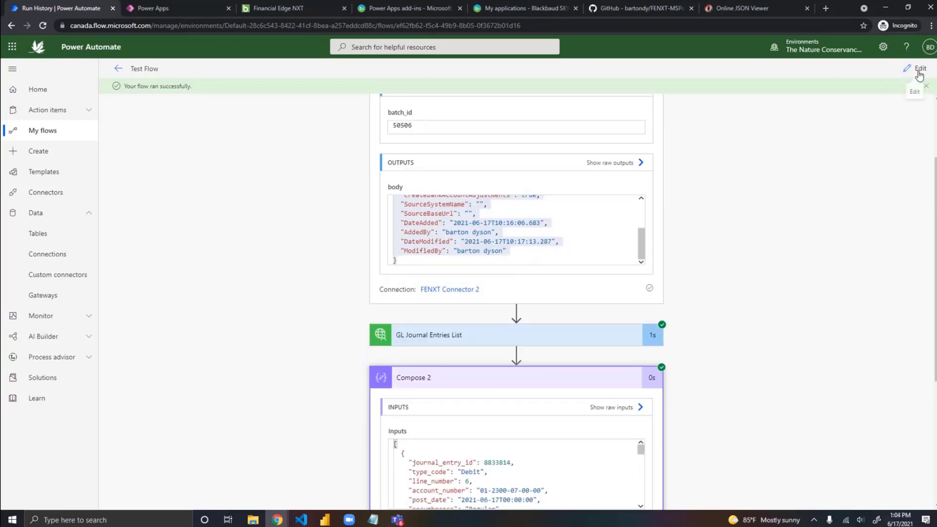
left_click(920, 71)
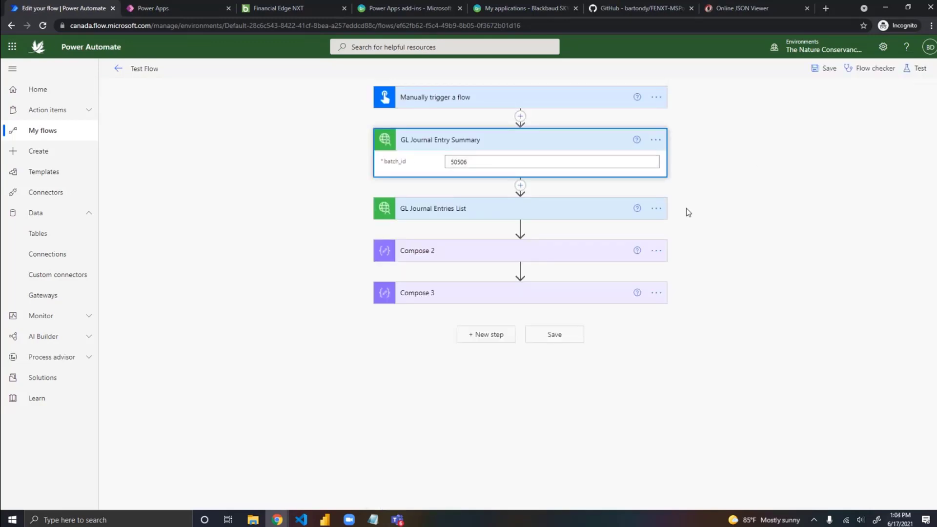
left_click(489, 217)
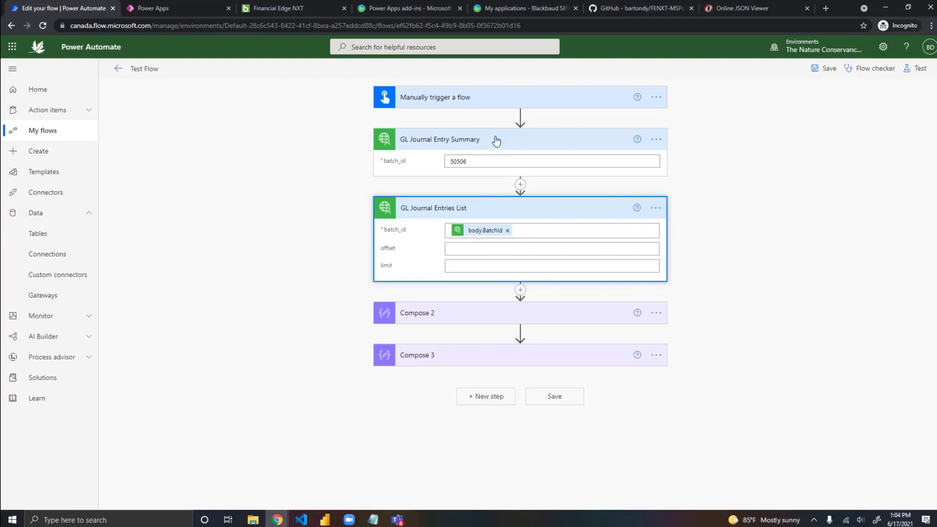
double_click(486, 234)
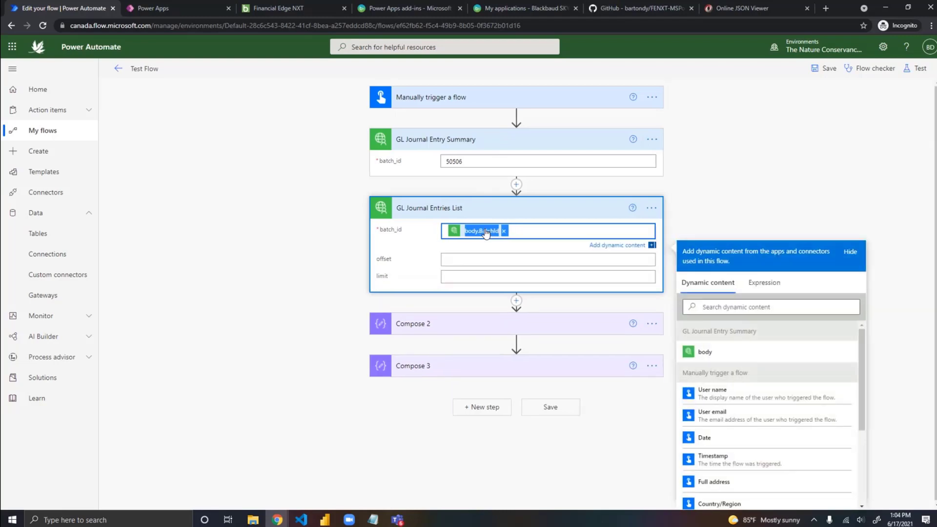
left_click(539, 232)
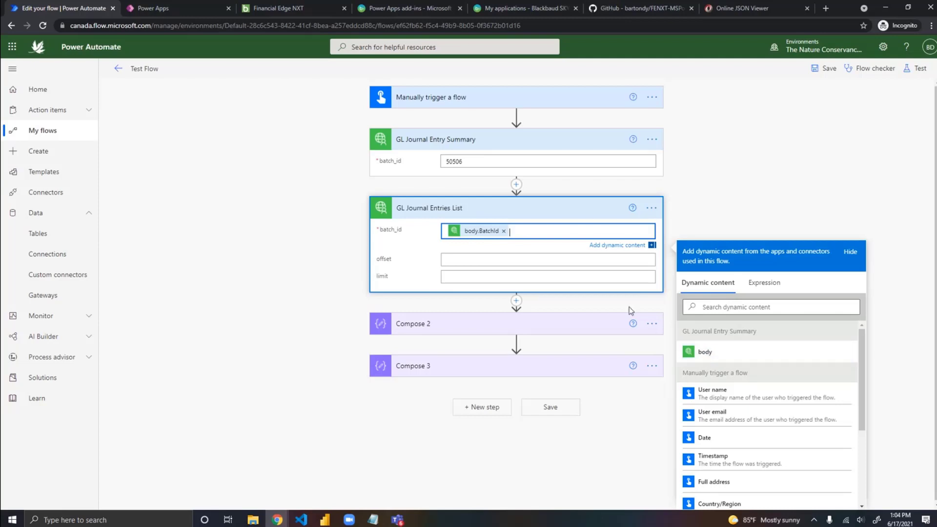
Step: Move the batch_id token of GL Journal Entries List into the expression editor as outputs('GL_Journal_Entry_Summary')?['body']?['BatchId'], without the @{ } wrapper
double_click(492, 232)
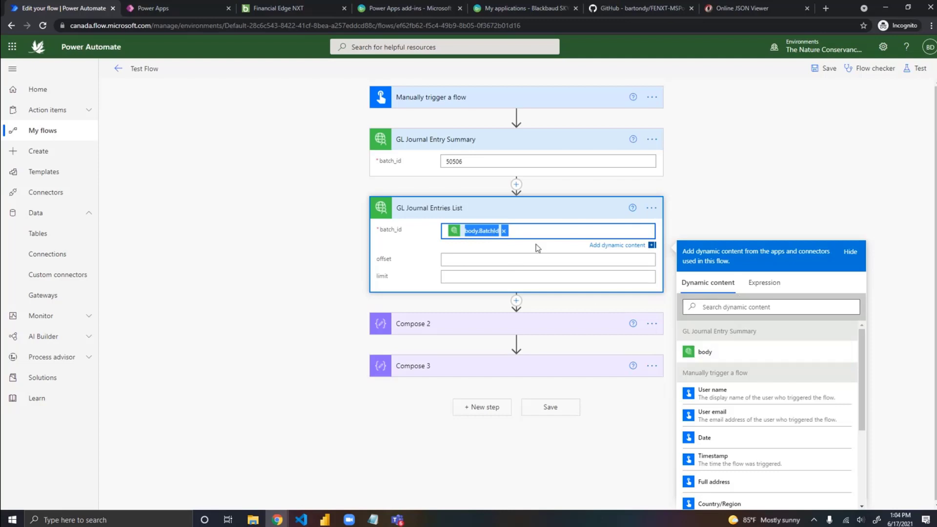
left_click(504, 231)
left_click(765, 282)
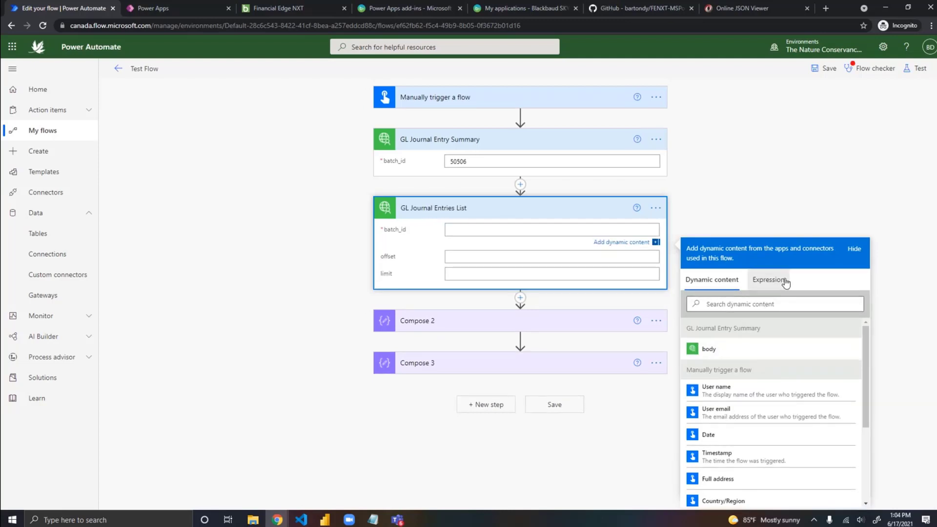
key("ctrl+v")
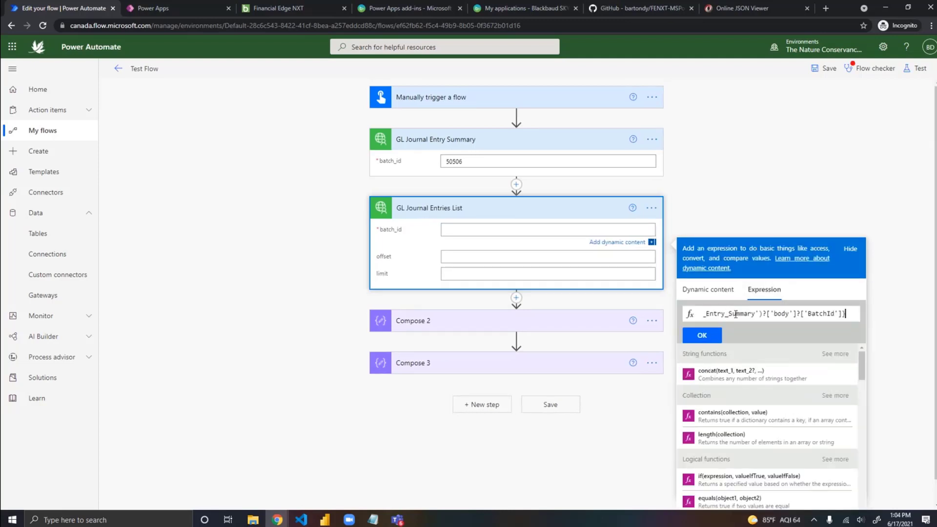
key("BackSpace")
key("Home")
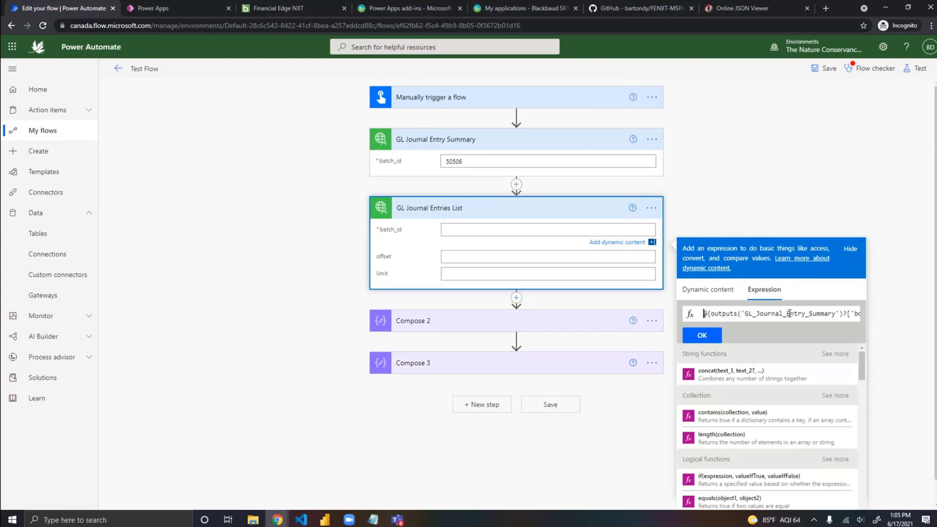
key("Delete")
key("Delete")
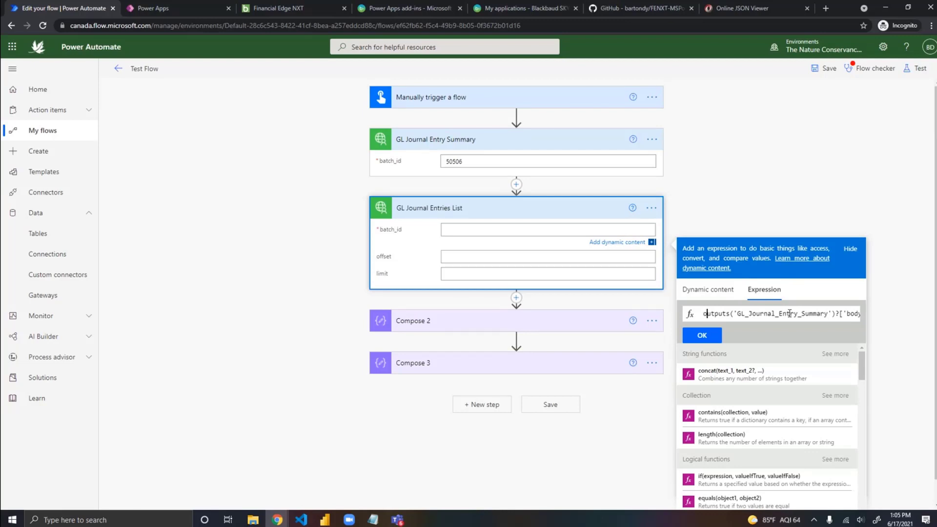
Step: Examine the expression from the outputs function and GL_Journal_Entry_Summary action name through the ['body'] part
key("Right")
key("Right")
key("Right")
key("Right")
key("Right")
key("Right")
key("Right")
key("Right")
key("Right")
key("Right")
key("Right")
key("Right")
key("Right")
key("Right")
key("Right")
key("Right")
key("Right")
key("Right")
key("Right")
key("Right")
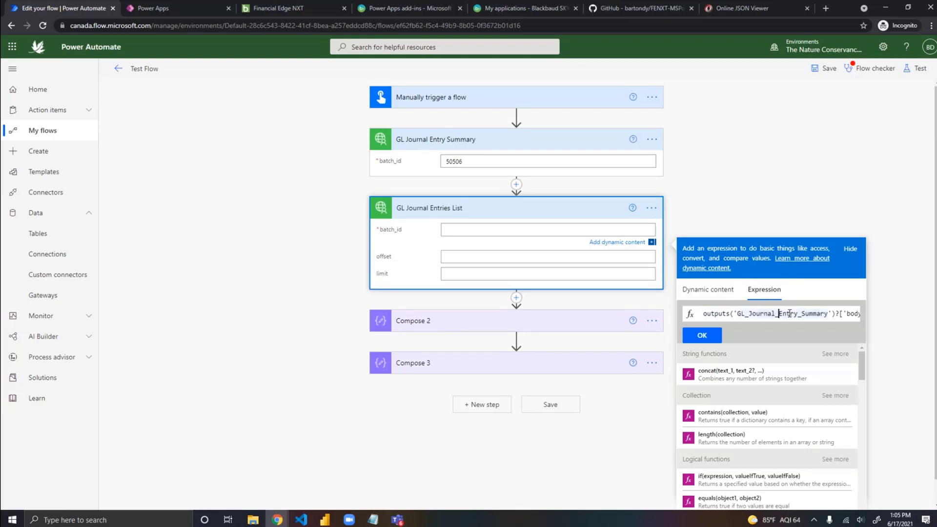
key("Right")
key("Right")
key("Right")
key("Right")
key("Right")
key("Right")
key("Right")
key("Right")
key("Right")
key("Right")
key("Right")
key("Right")
key("Right")
key("Right")
key("Right")
key("Right")
key("Right")
key("Right")
key("Right")
key("Right")
key("Right")
key("Right")
key("Right")
key("Right")
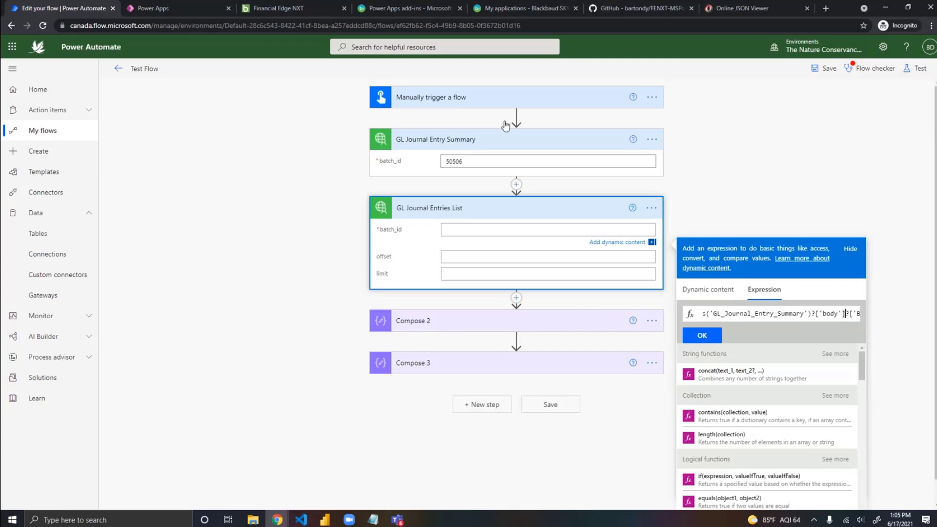
Step: Show the batch JSON as text in the Online JSON Viewer, highlight the BatchId key, and return to the flow editor
left_click(713, 8)
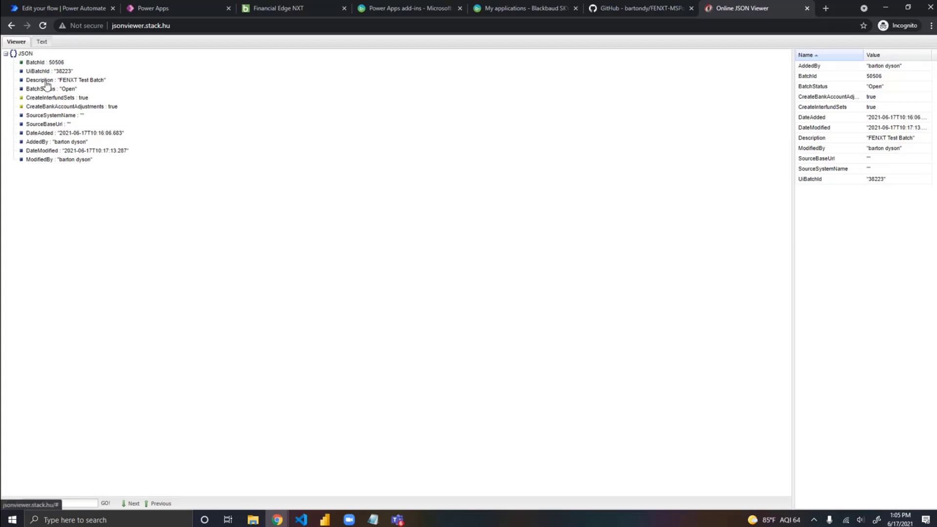
left_click(43, 41)
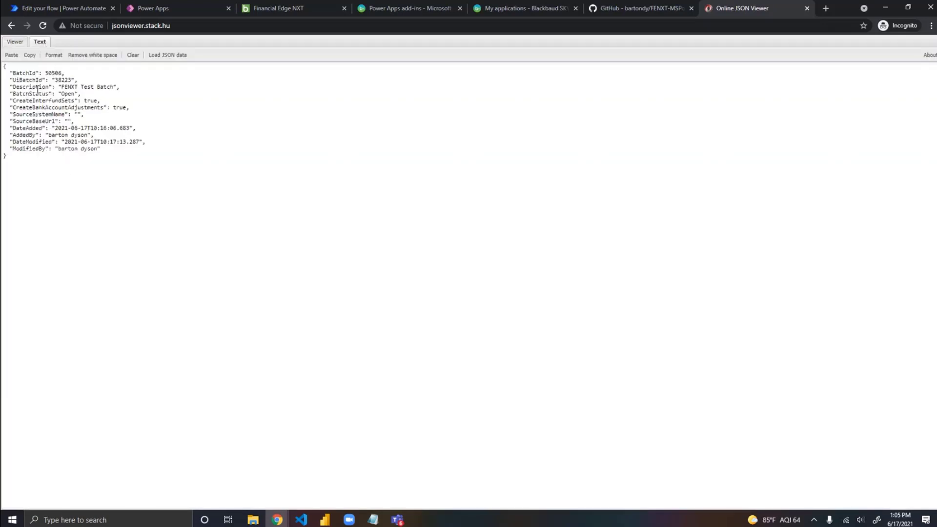
double_click(25, 73)
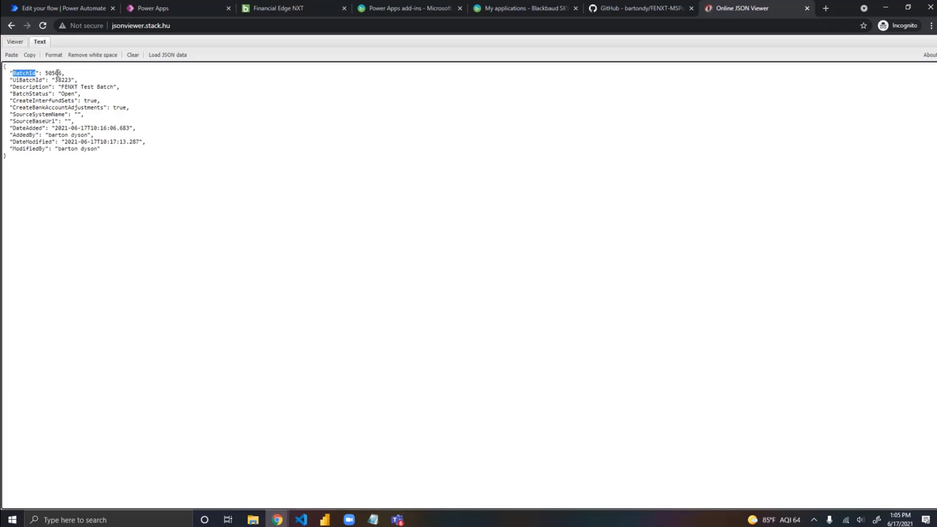
left_click(84, 5)
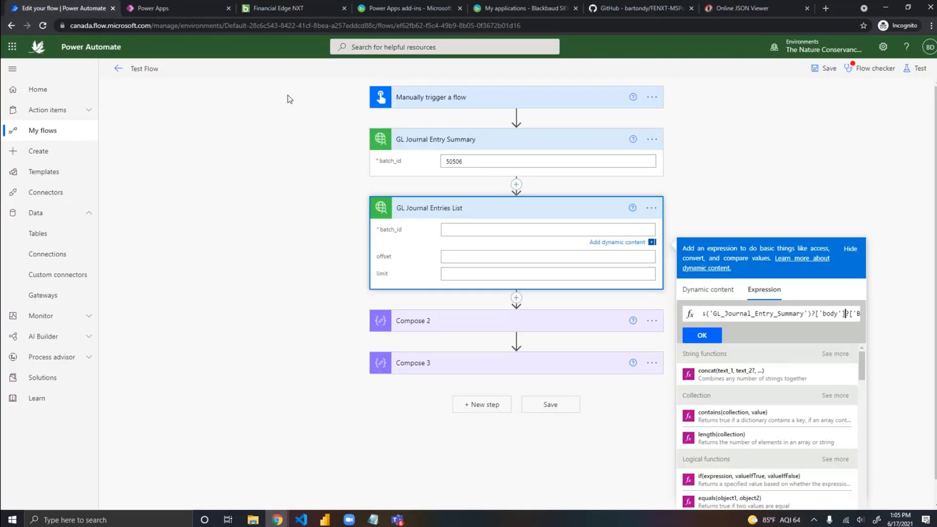
Step: Examine the remainder of the expression after ['body'], through the ['BatchId'] key
key("Right")
key("Right")
key("Right")
key("Right")
key("Right")
key("Right")
key("Right")
key("Right")
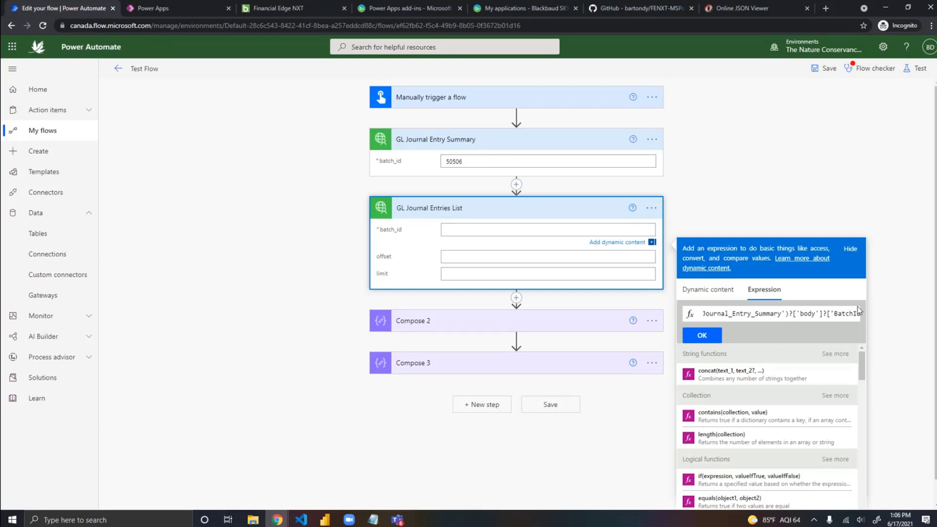
key("Right")
key("Right")
key("Right")
key("Right")
key("Right")
key("Right")
key("Right")
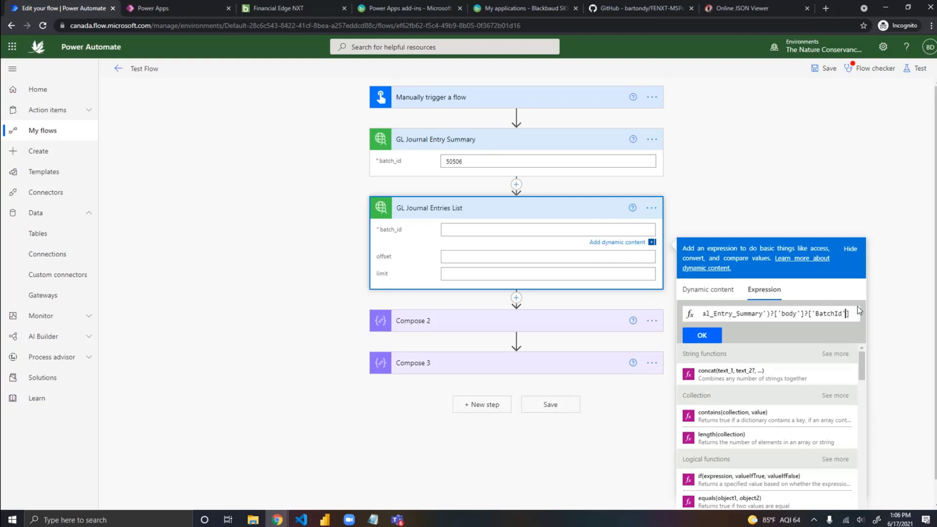
Step: Check the BatchId key against the JSON in the Online JSON Viewer and insert the expression into GL Journal Entries List's batch_id
double_click(845, 315)
left_click(727, 12)
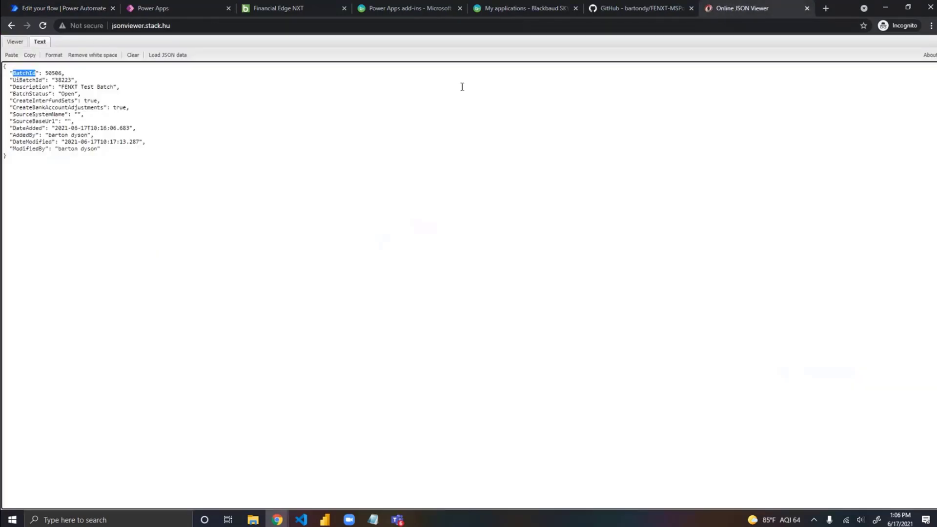
left_click(27, 8)
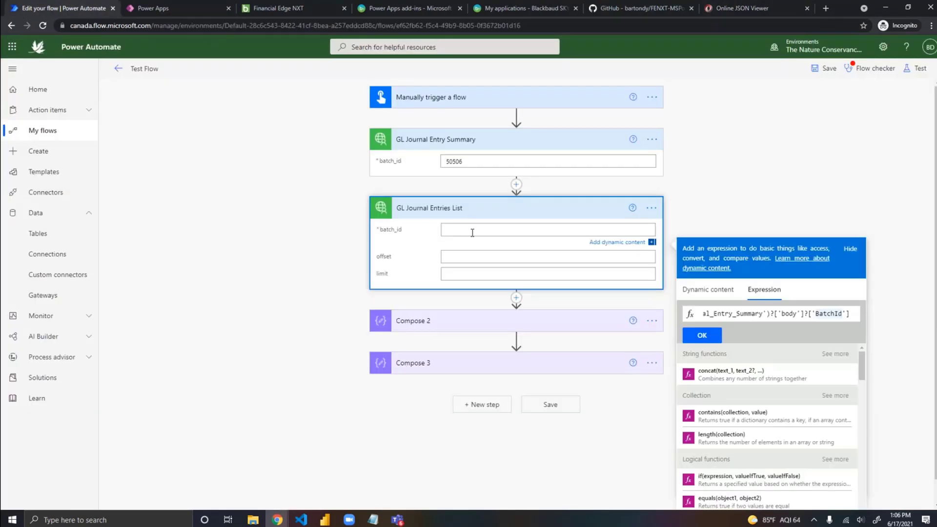
left_click(703, 336)
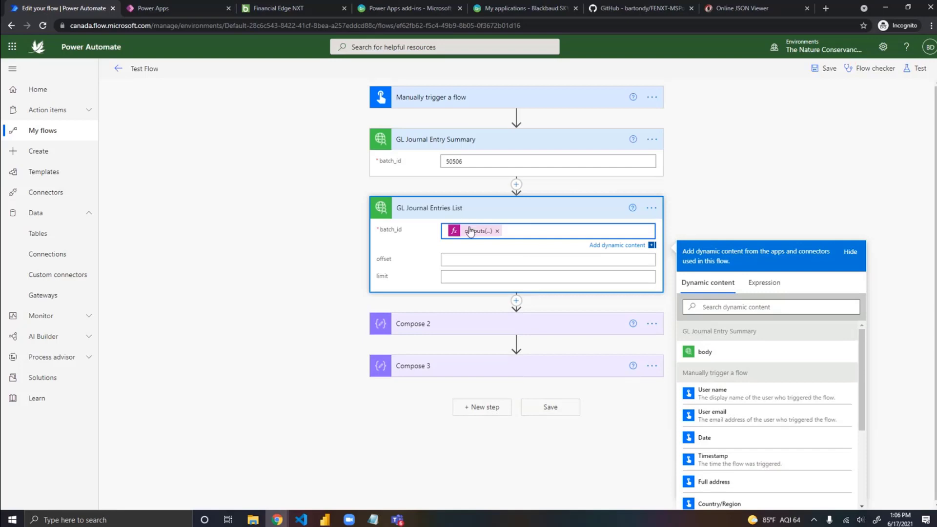
Step: Save the flow and run a manual test, opening its run results
left_click(826, 71)
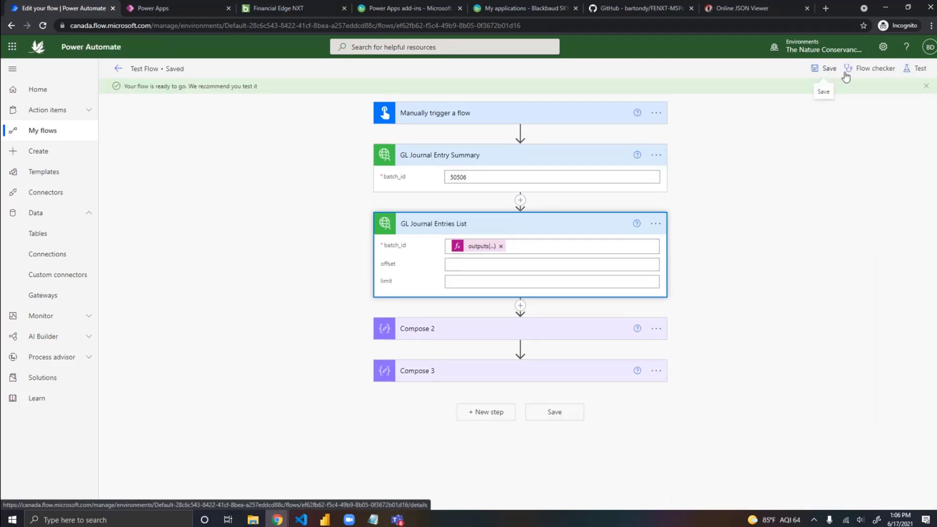
left_click(919, 70)
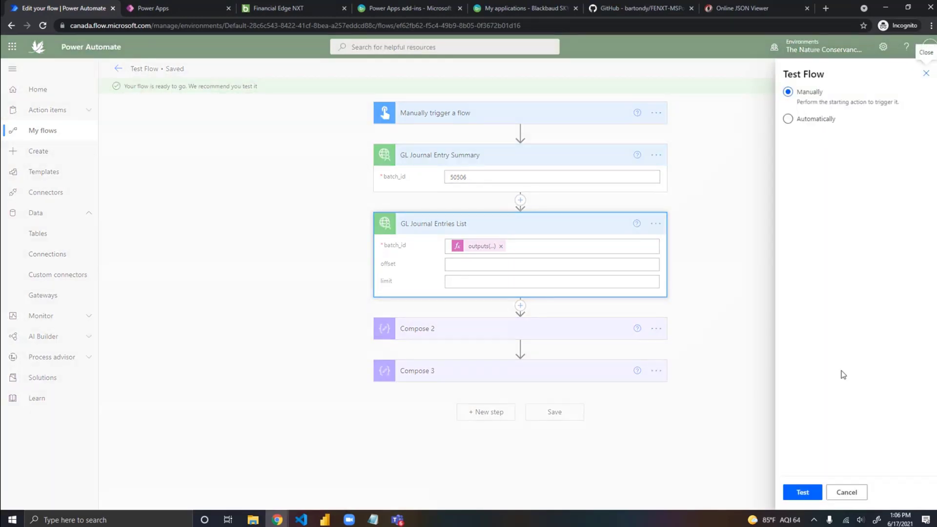
left_click(803, 491)
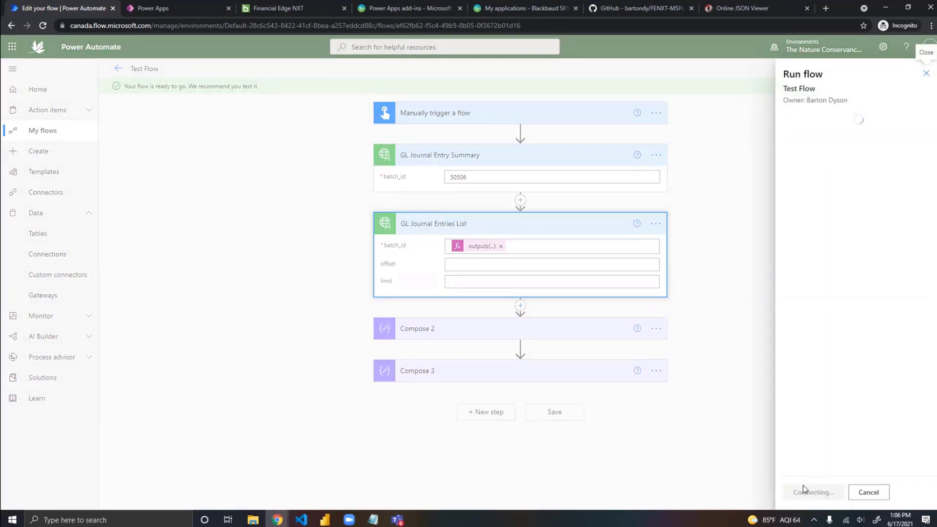
left_click(810, 492)
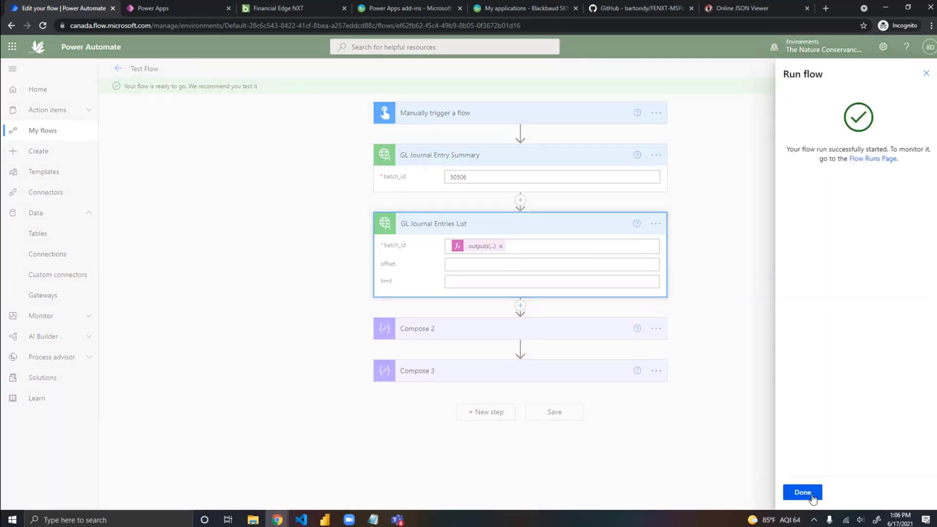
left_click(811, 495)
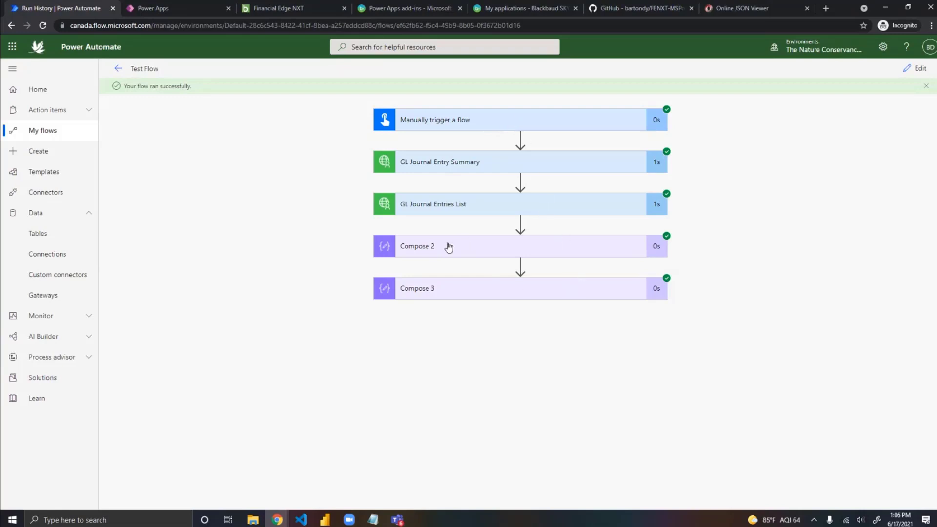
Step: Expand GL Journal Entries List and GL Journal Entry Summary in the run results and compare their batch_id inputs and outputs
left_click(475, 204)
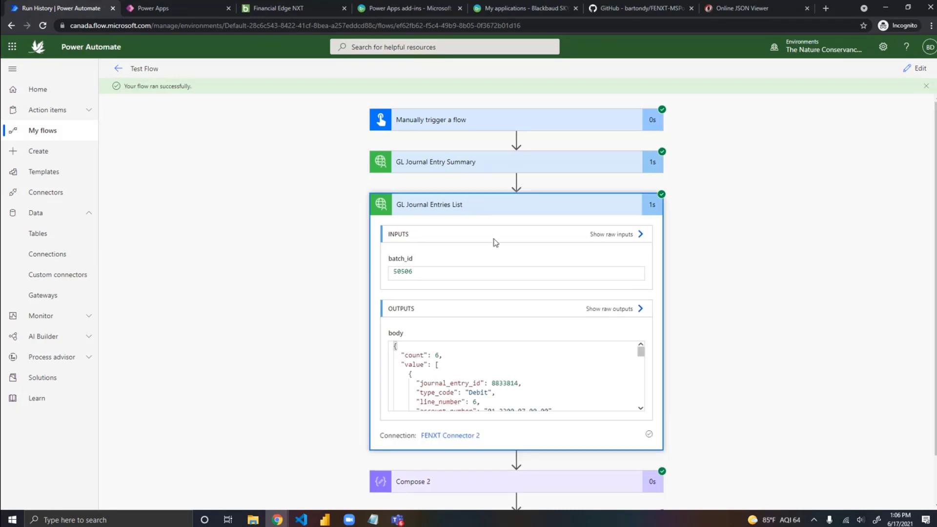
left_click(417, 162)
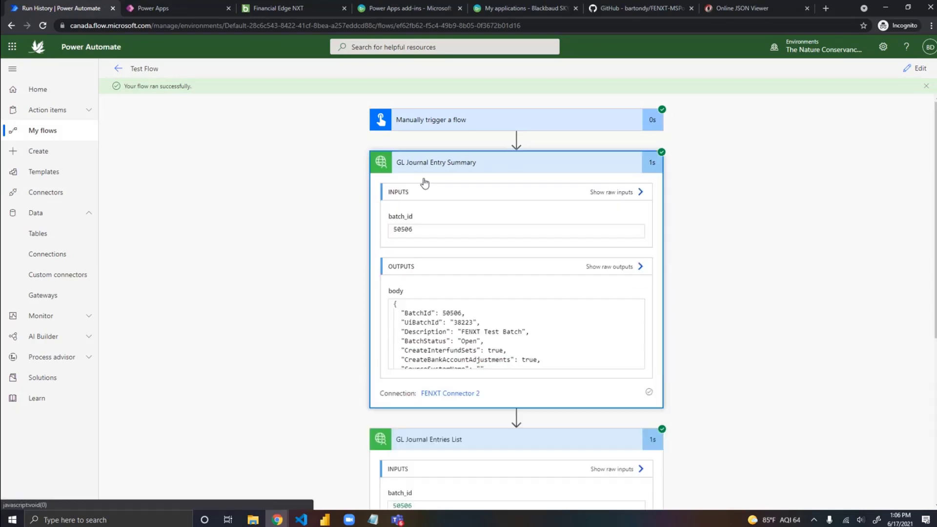
scroll(450, 445, "down", 1)
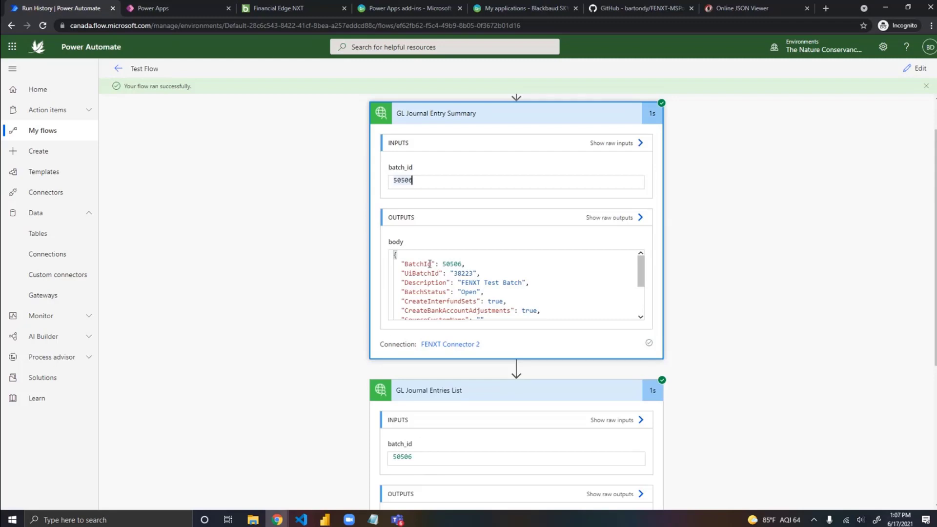
scroll(648, 314, "down", 5)
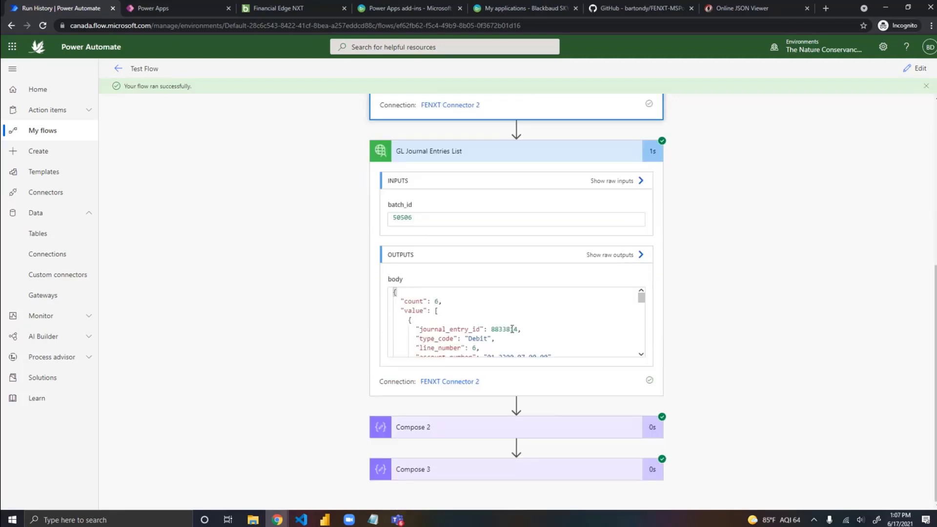
Step: Examine the first journal entry in the GL Journal Entries List output body, from journal_entry_id down to its distributions
left_click(474, 313)
double_click(497, 331)
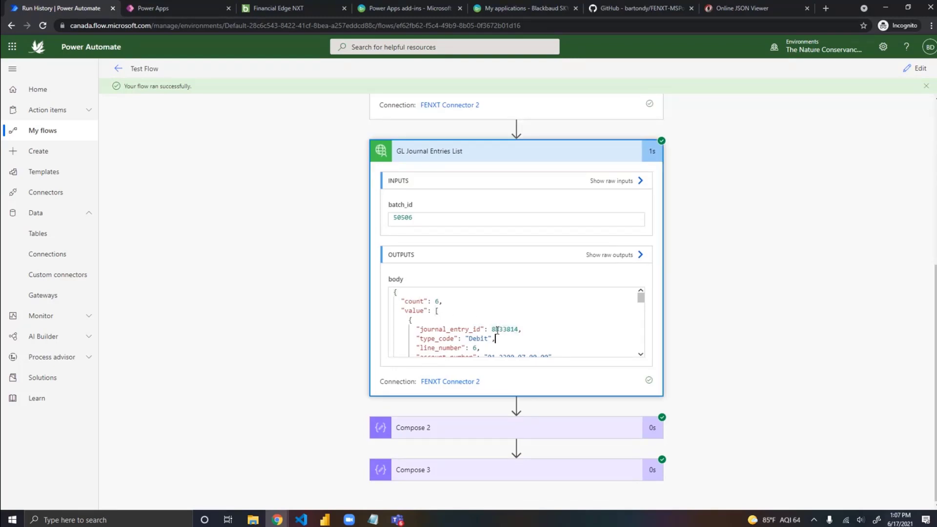
key("Down")
key("Down")
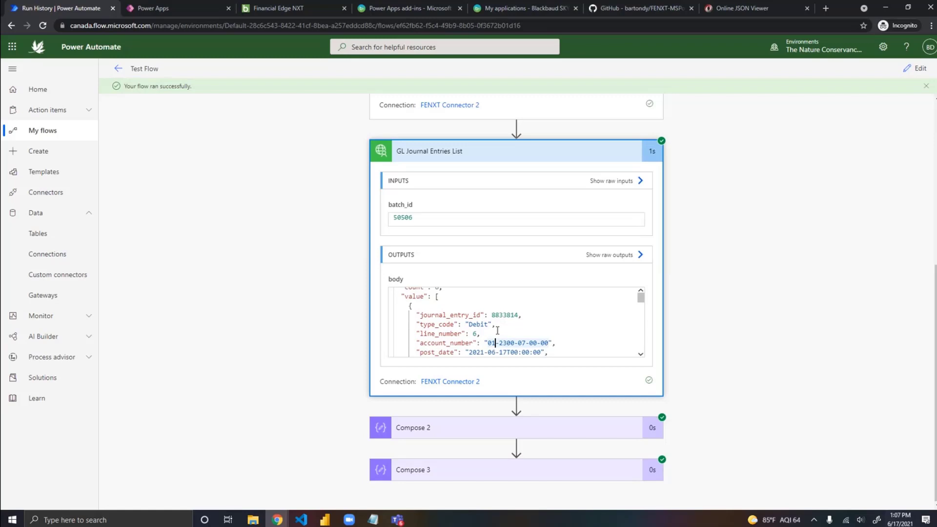
key("Down")
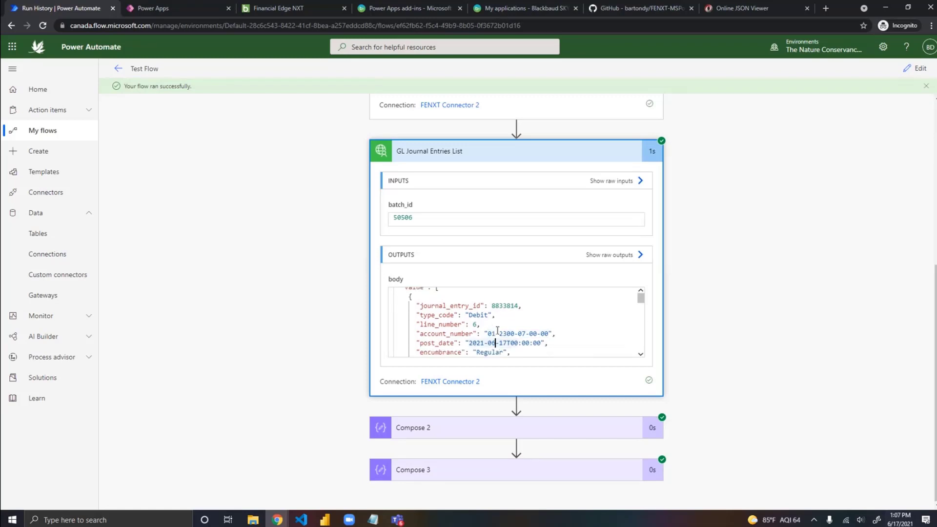
key("Down")
key("Down")
key("Down")
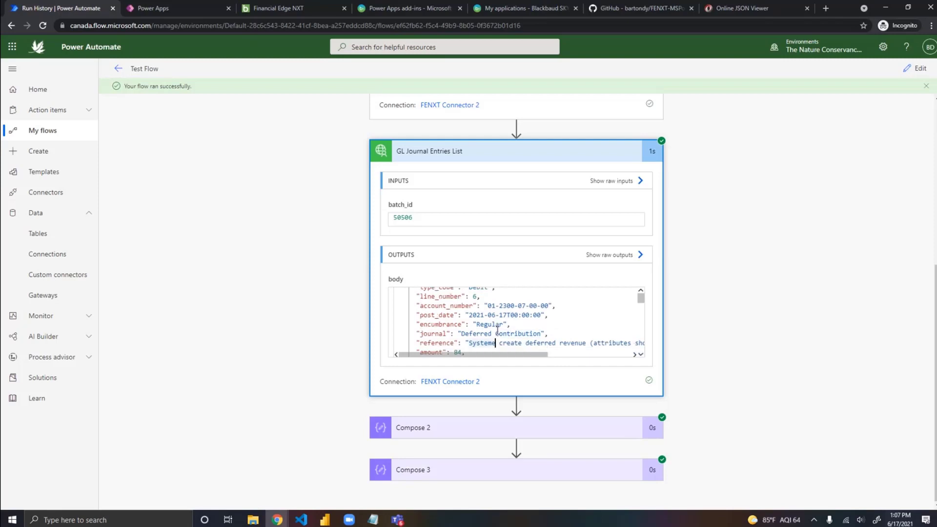
key("Down")
key("Down")
key("Down")
key("Down")
key("Down")
key("Down")
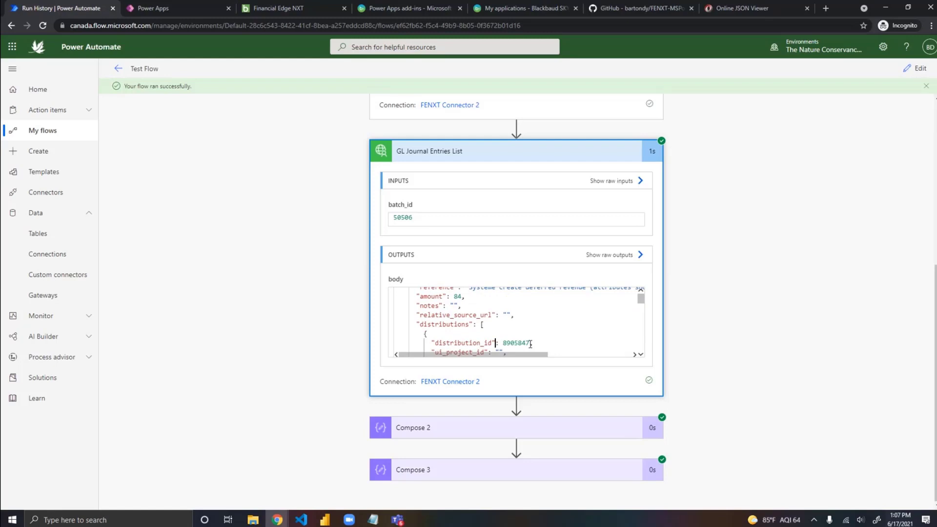
Step: Examine the first entry's distributions in the GL Journal Entries List output body, from distribution_id down through transaction_code_values
key("Down")
key("Down")
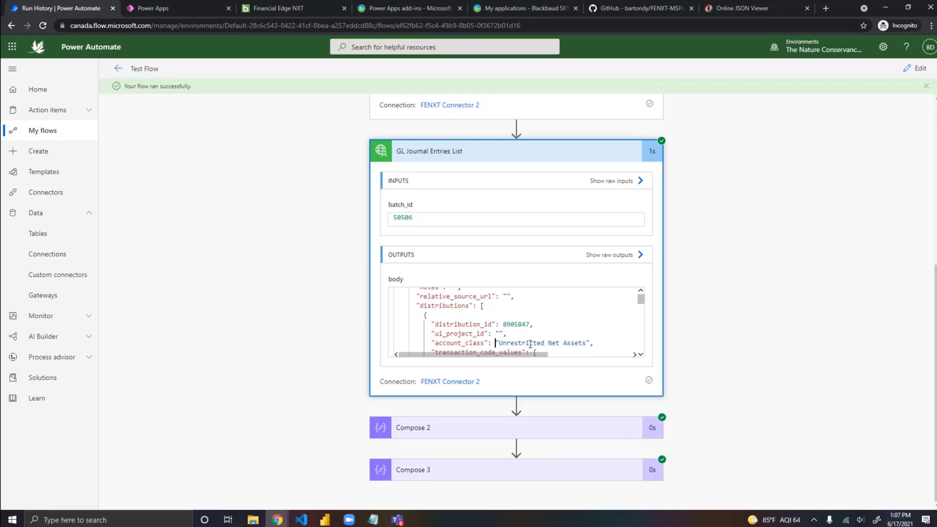
key("Down")
key("Down")
key("Down")
key("Down")
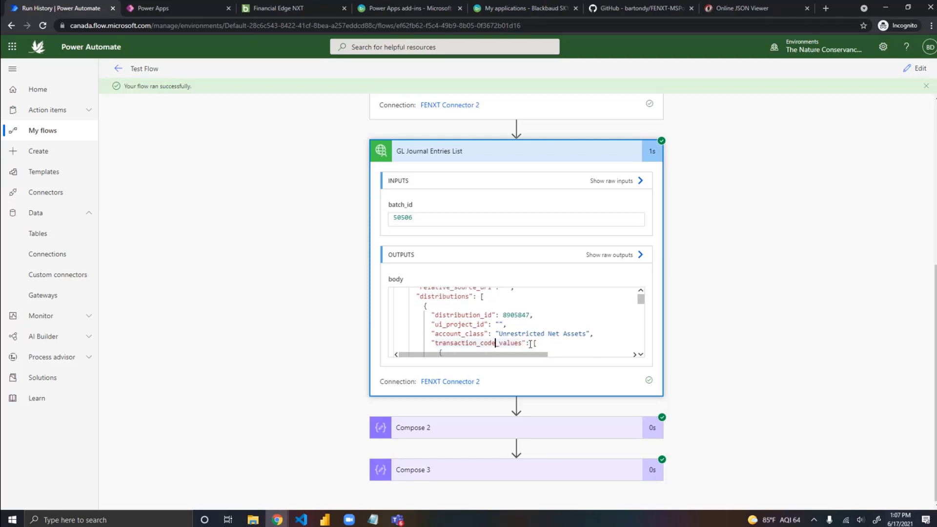
key("Down")
key("Down")
key("Down")
key("Down")
key("Down")
key("Down")
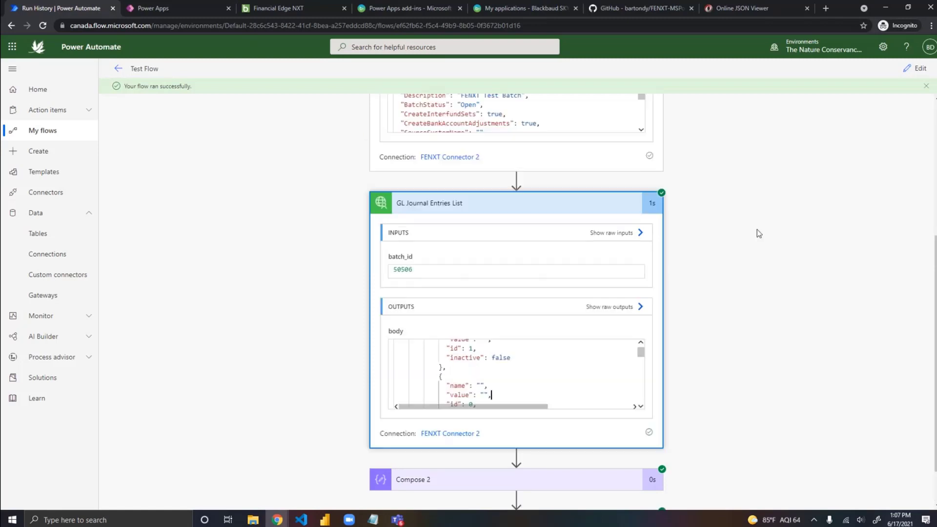
scroll(757, 230, "up", 4)
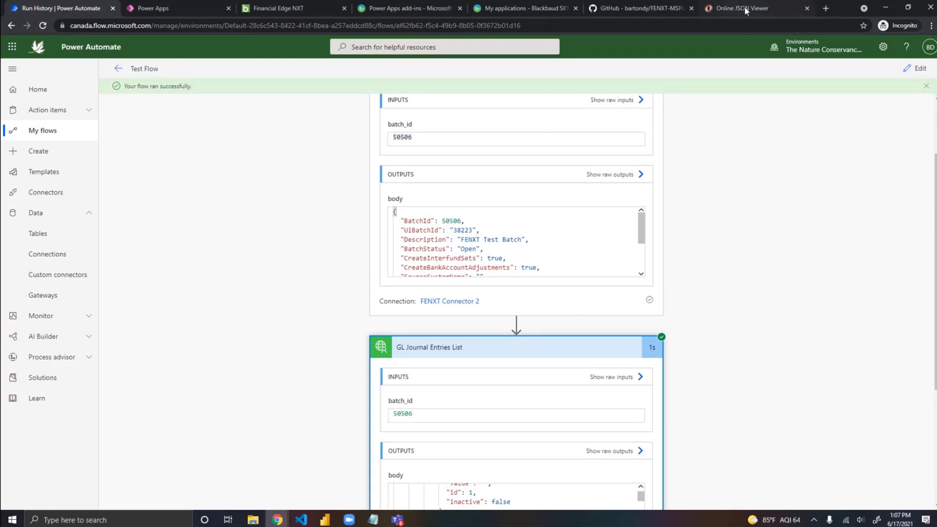
Step: Copy the whole GL Journal Entries List output body and paste it into Online JSON Viewer in place of the old JSON
scroll(751, 128, "down", 4)
double_click(489, 342)
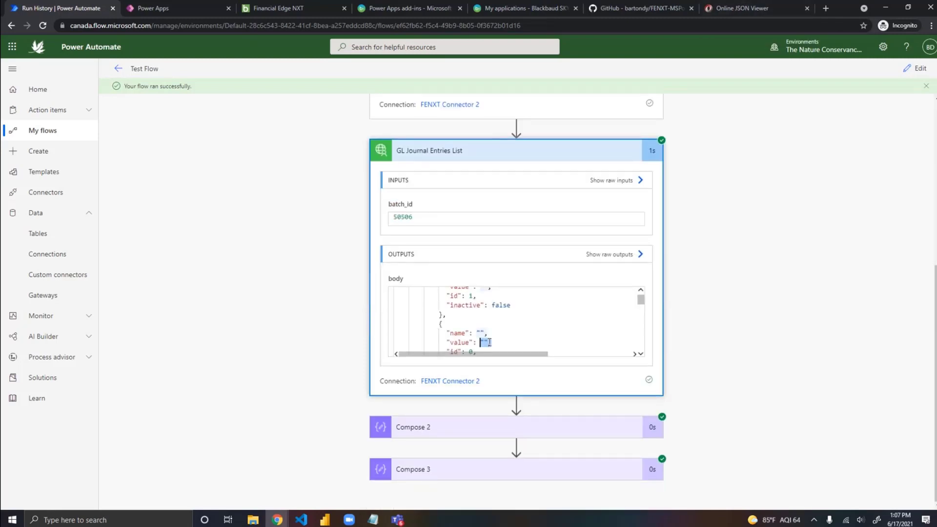
triple_click(489, 342)
triple_click(484, 325)
left_click(483, 325)
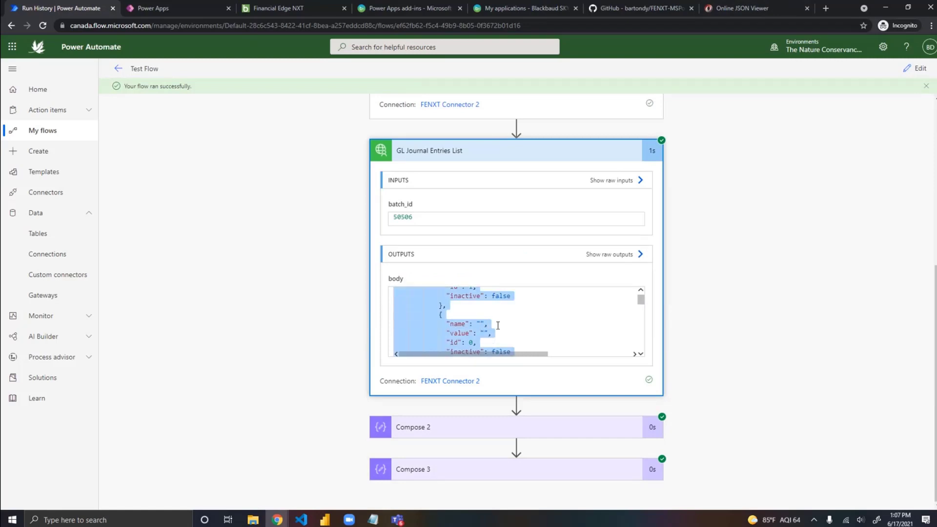
left_click(742, 8)
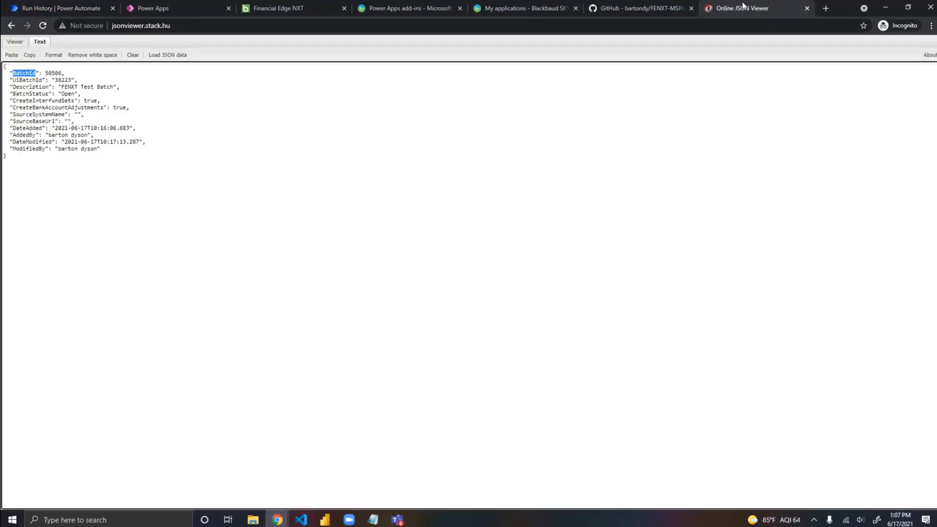
left_click(128, 60)
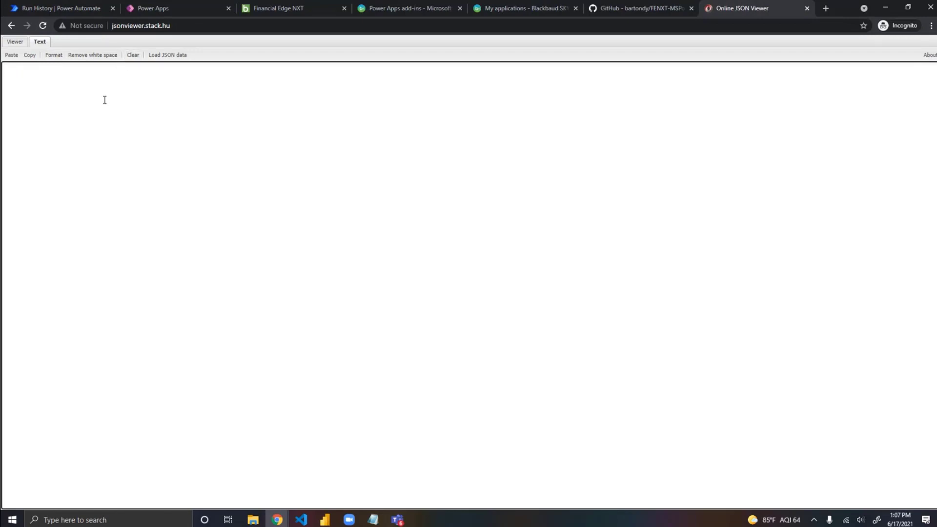
key("ctrl+v")
Step: Examine the pasted JSON as a tree, expanding value entries 0, 1 and 2 and entry 1's custom_fields, and return to the text view
left_click(14, 42)
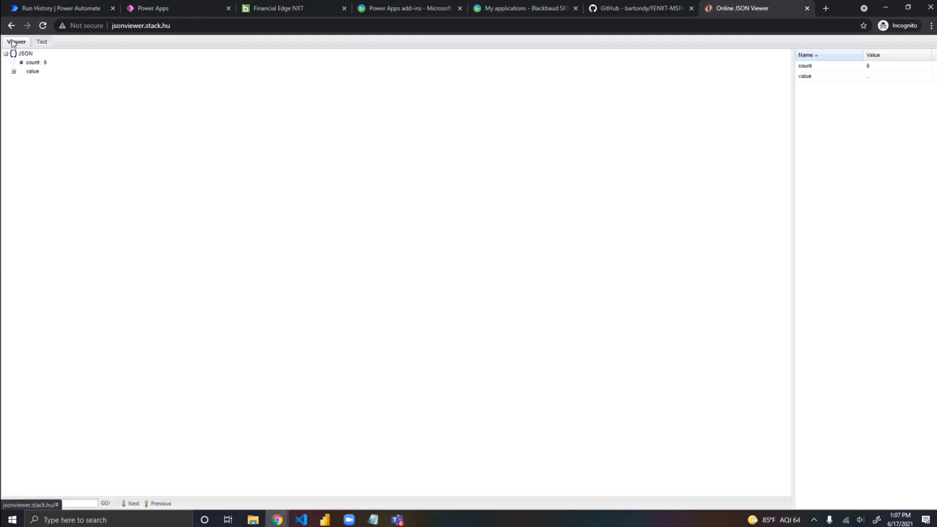
left_click(14, 72)
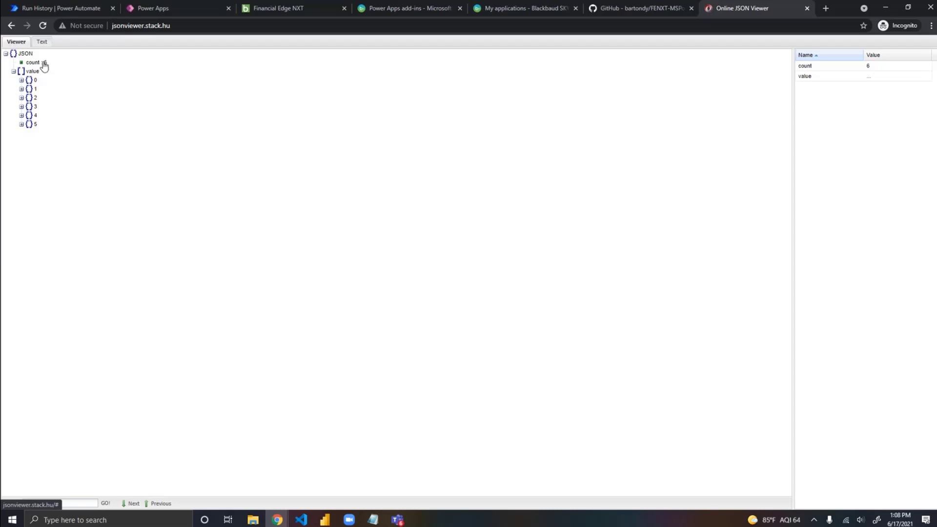
left_click(22, 80)
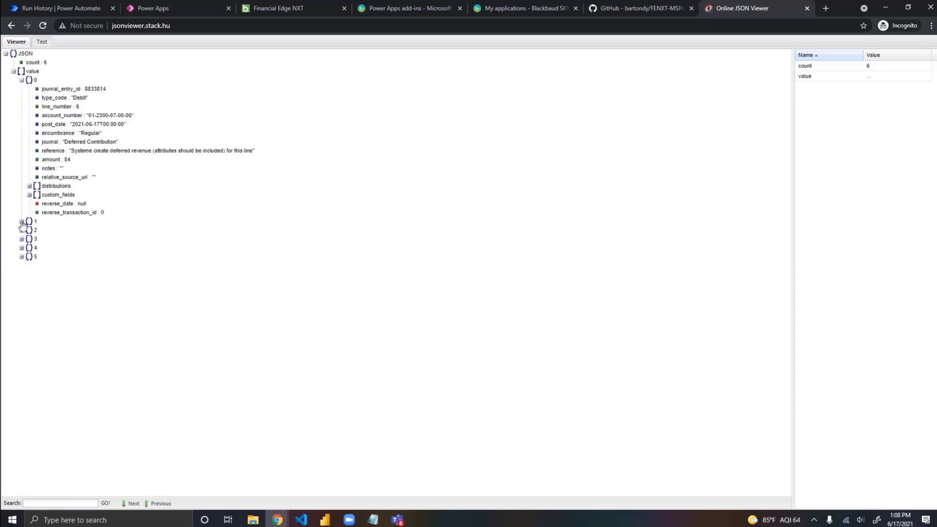
left_click(21, 222)
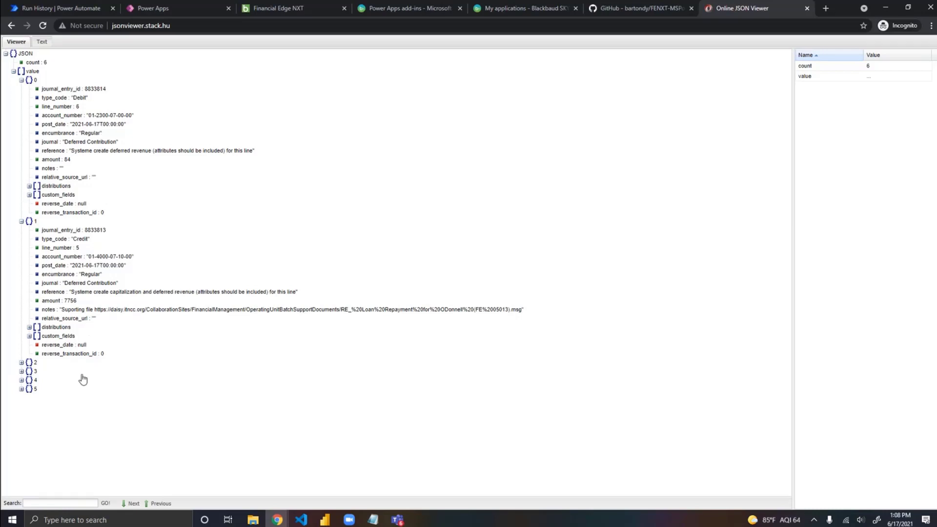
left_click(22, 363)
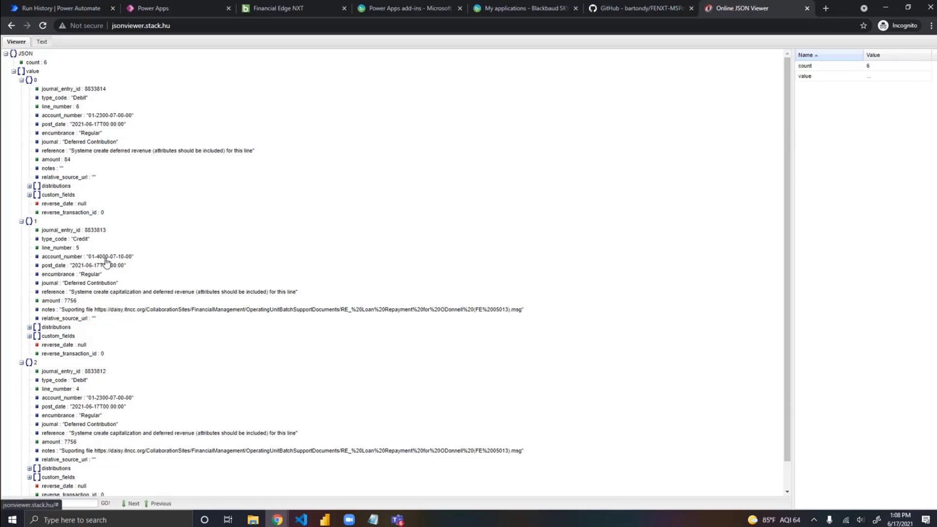
left_click(29, 336)
left_click(38, 345)
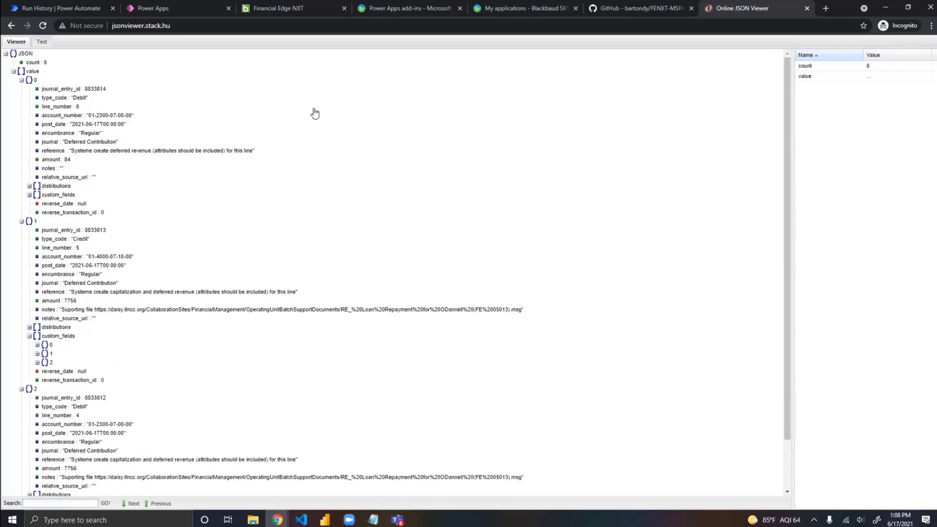
left_click(40, 43)
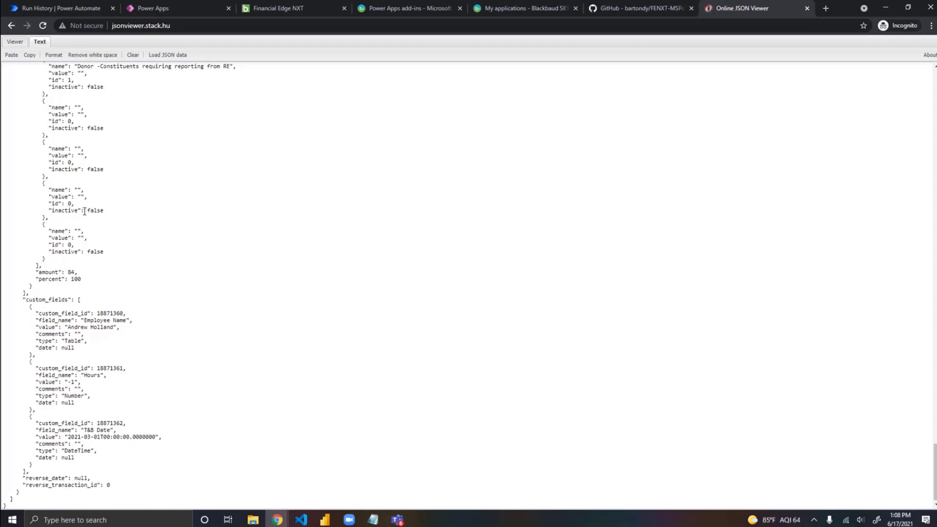
Step: Return to the Power Automate run results and review GL Journal Entry Summary, GL Journal Entries List and Compose 2 in turn
left_click(56, 10)
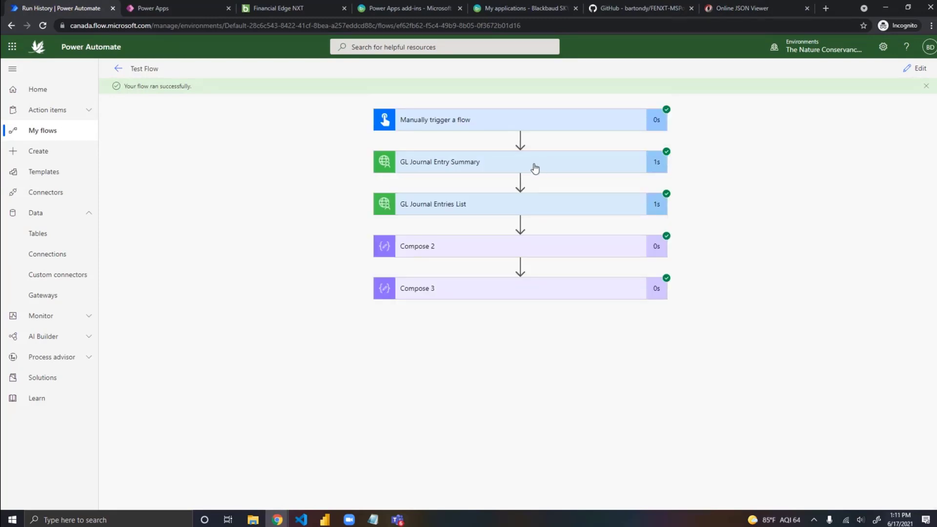
left_click(534, 166)
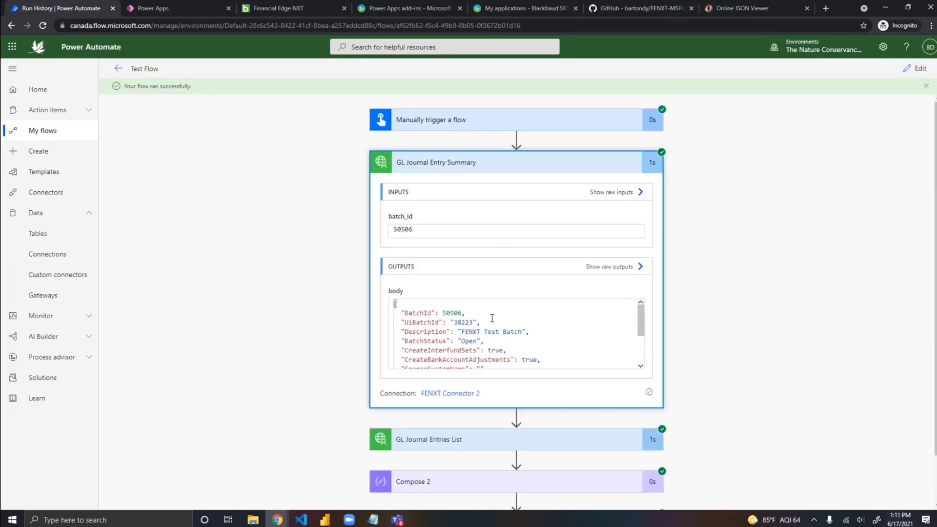
left_click(519, 164)
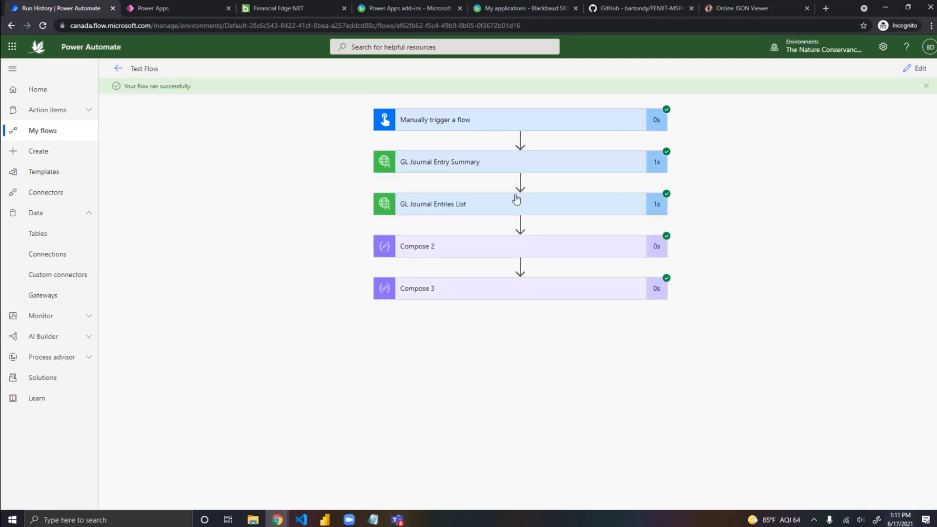
left_click(483, 210)
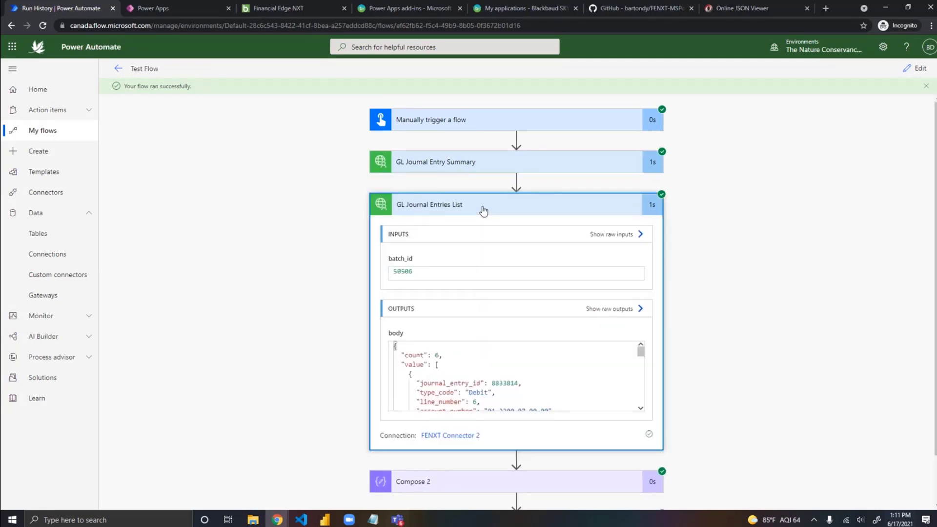
left_click(483, 210)
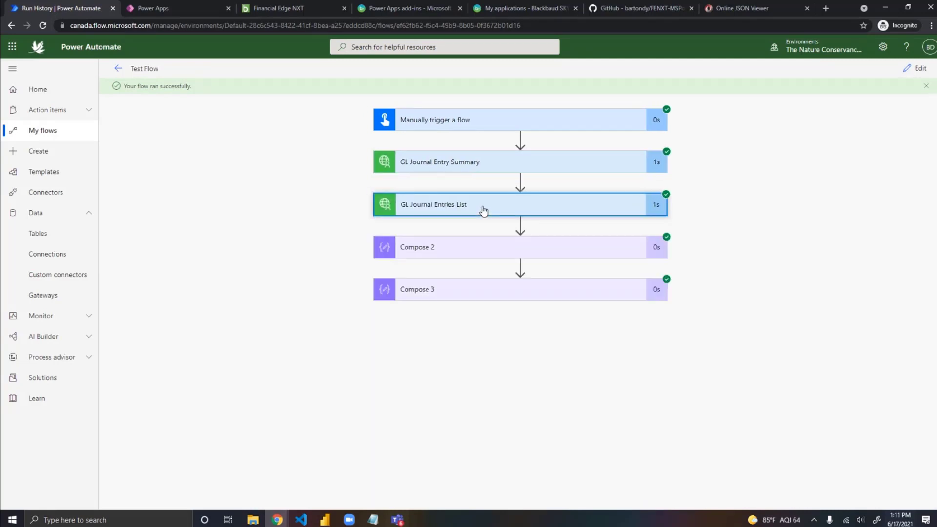
left_click(462, 248)
left_click(462, 248)
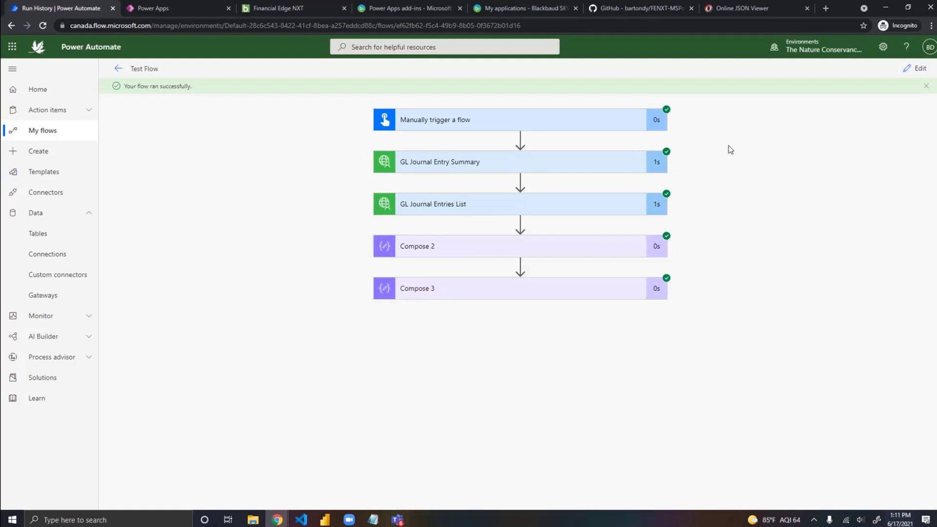
Step: Open the flow for editing, expand Compose 2 and compare its body.value input with the start of the JSON in Online JSON Viewer
left_click(916, 68)
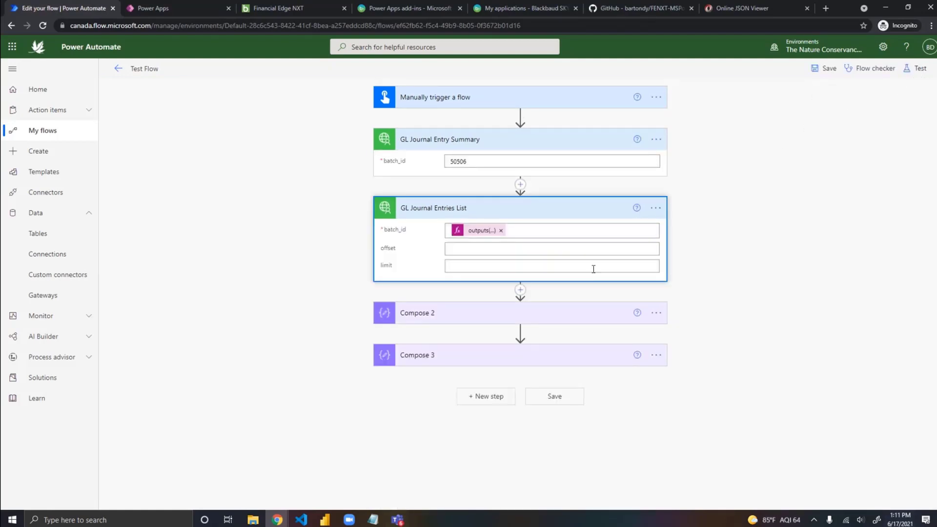
left_click(475, 322)
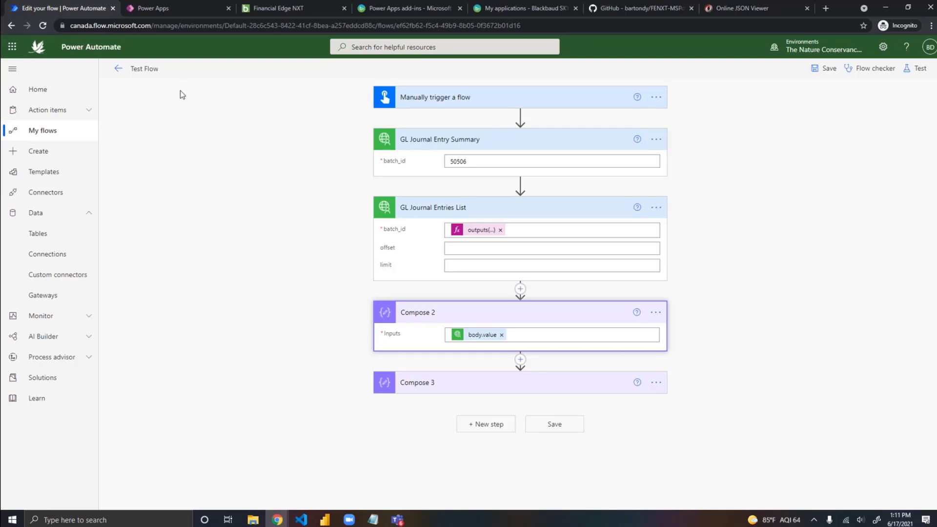
left_click(731, 13)
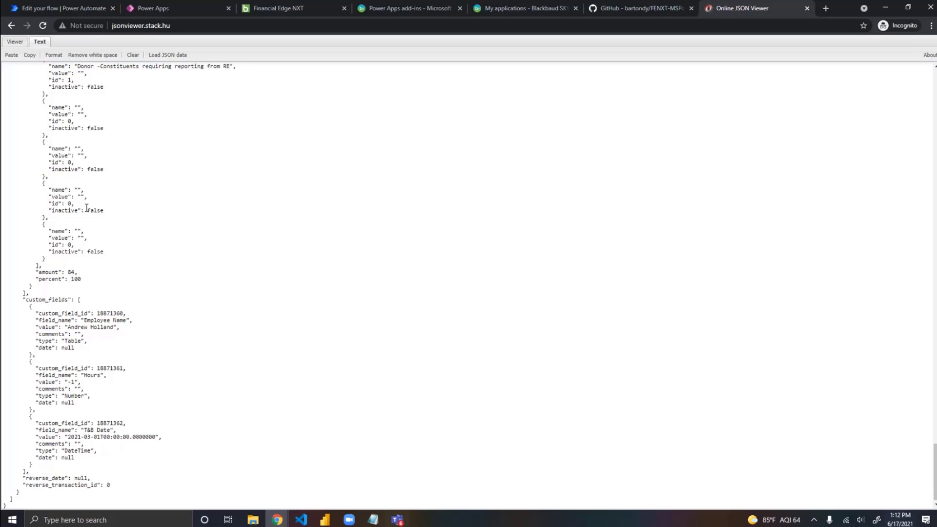
scroll(49, 180, "up", 20)
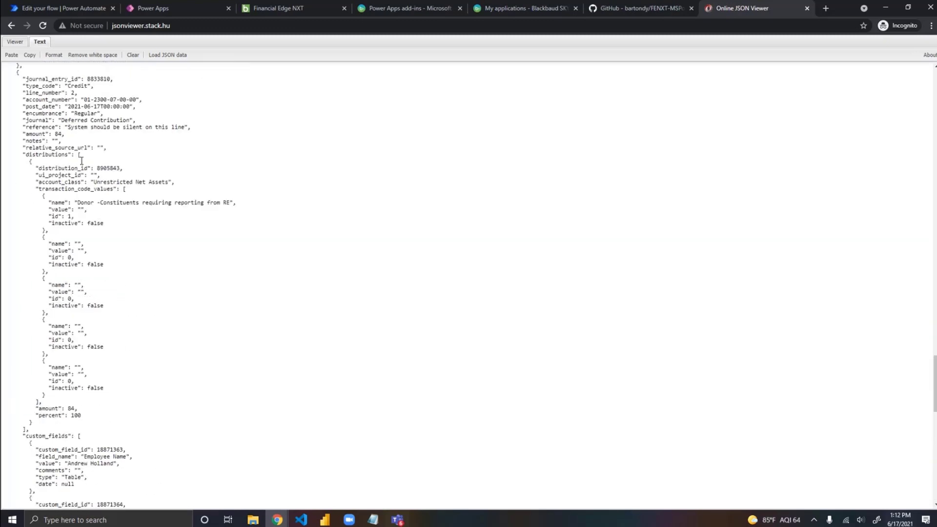
scroll(82, 161, "up", 20)
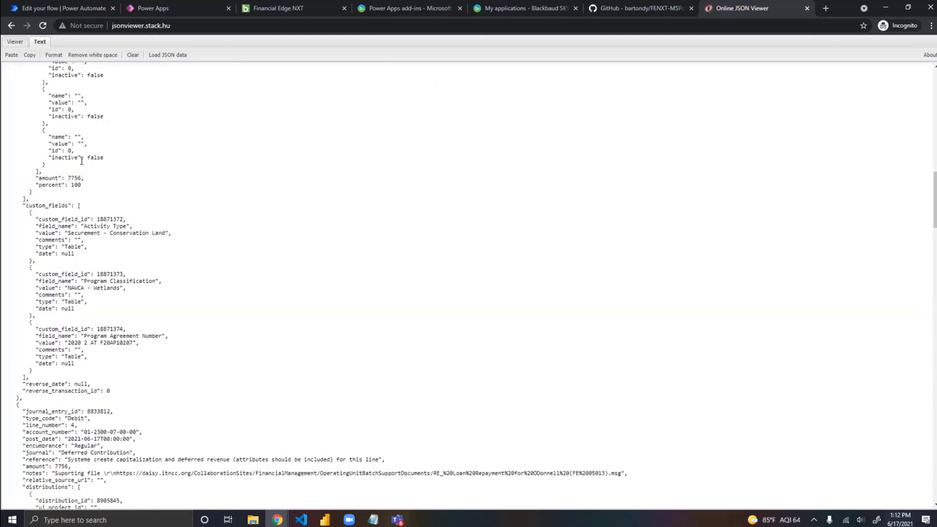
scroll(81, 161, "up", 3)
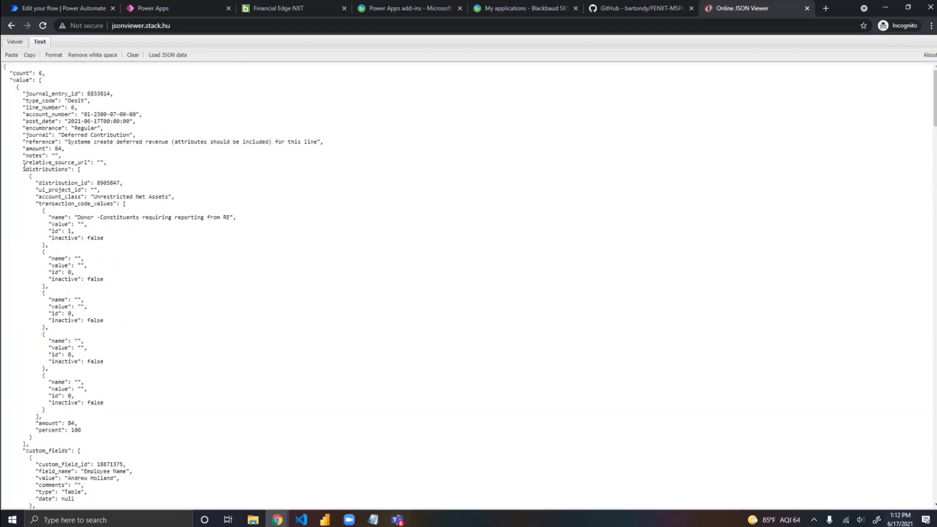
left_click(45, 7)
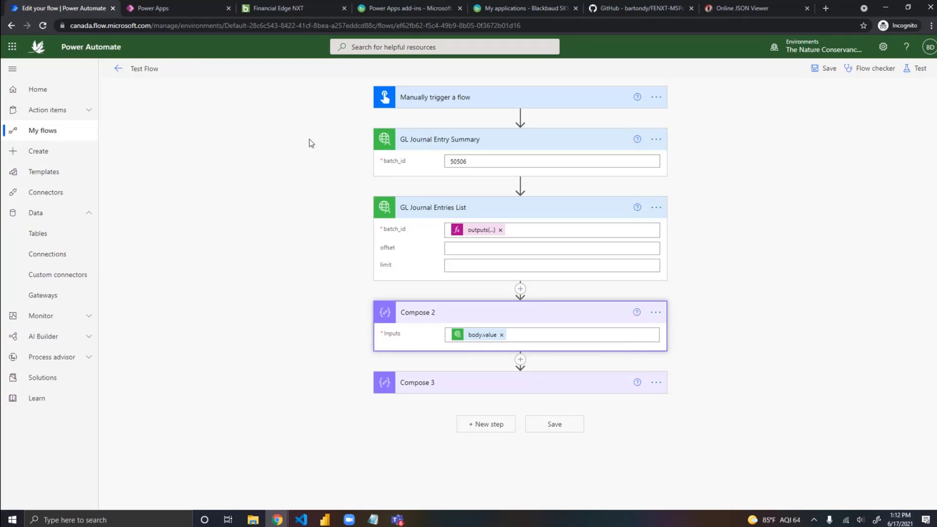
Step: Locate the array under the value key in Online JSON Viewer and highlight its opening bracket and first journal entry
left_click(731, 10)
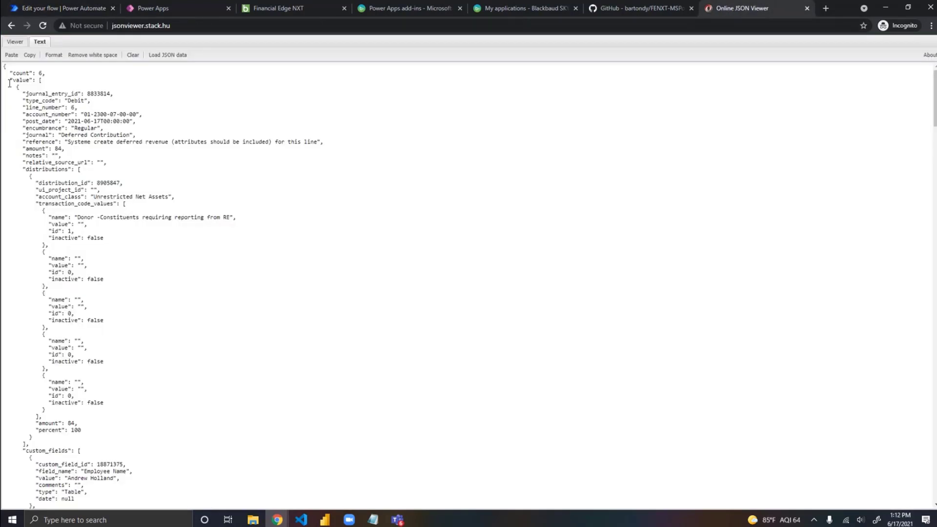
left_click(37, 79)
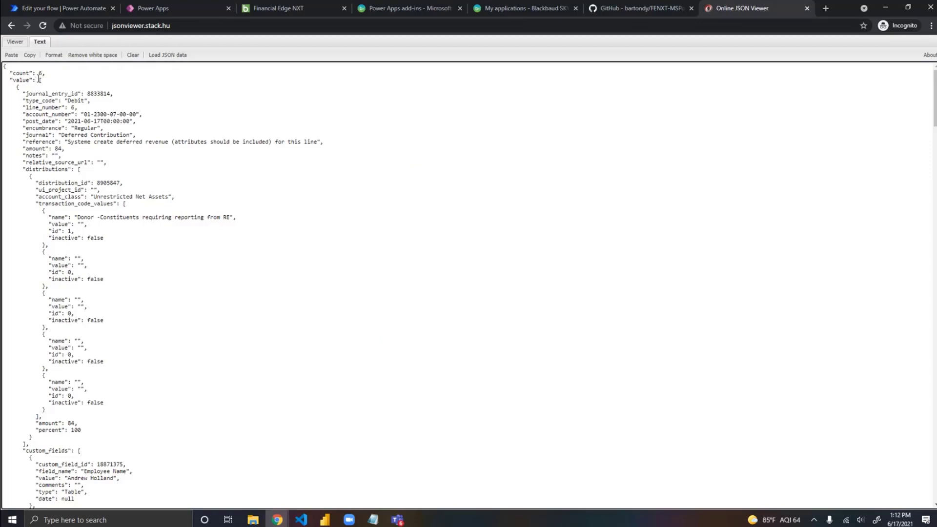
left_click_drag(39, 80, 47, 82)
left_click_drag(40, 80, 176, 272)
Step: Copy Compose 2's body.value input in Power Automate and paste it into the expression editor to read its full path without applying it
left_click(80, 8)
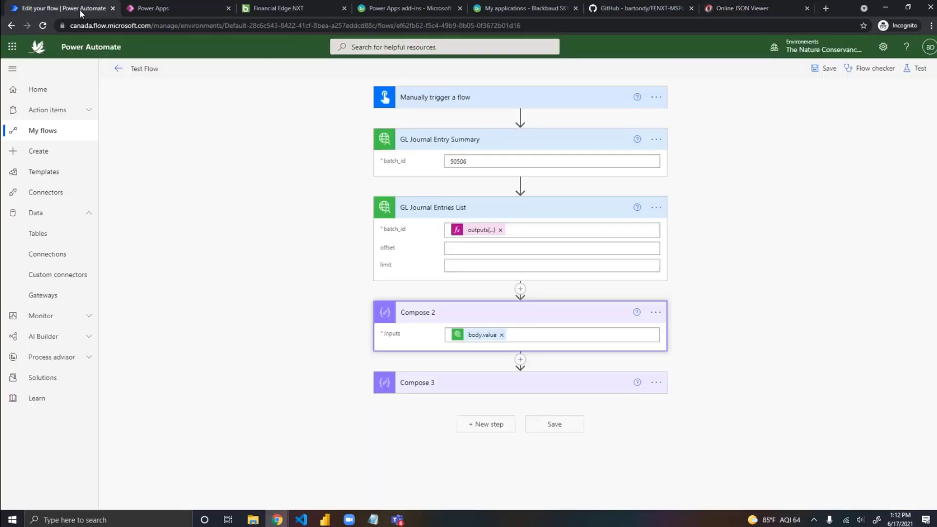
left_click(478, 337)
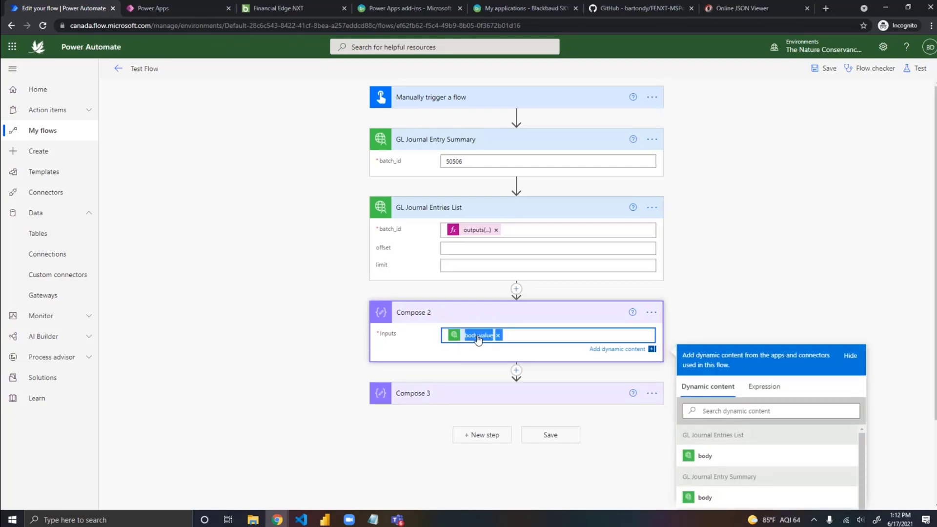
left_click(770, 391)
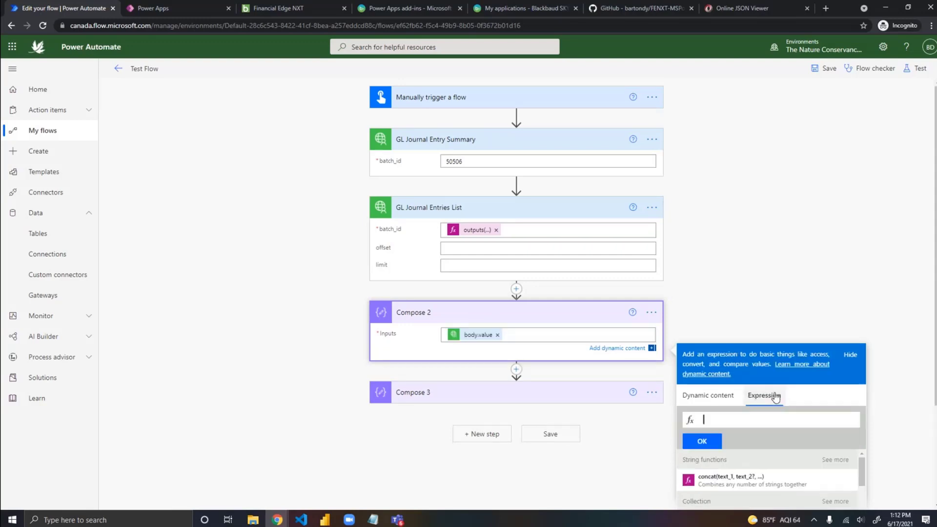
left_click(757, 420)
key("ctrl+v")
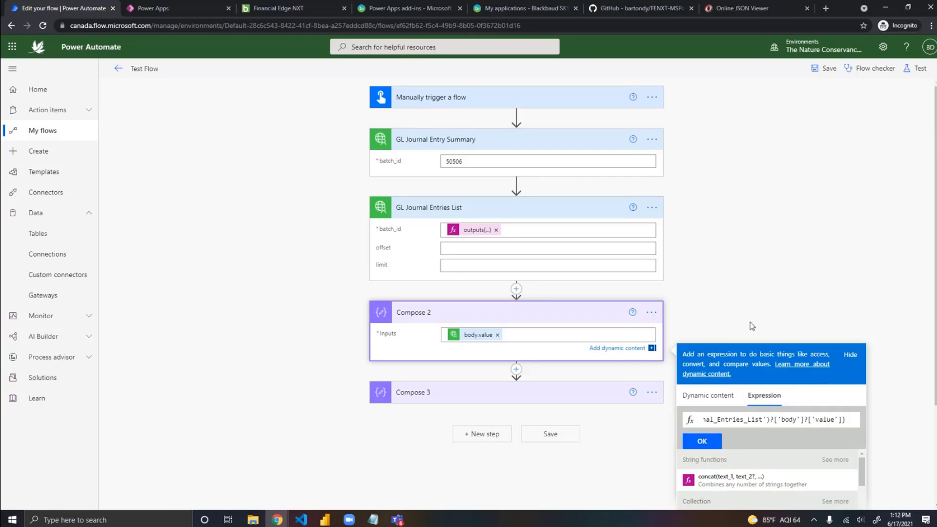
left_click(748, 318)
Step: Expand Compose 3 and open its outputs('Compose_2') account_number expression in the expression editor
left_click(522, 386)
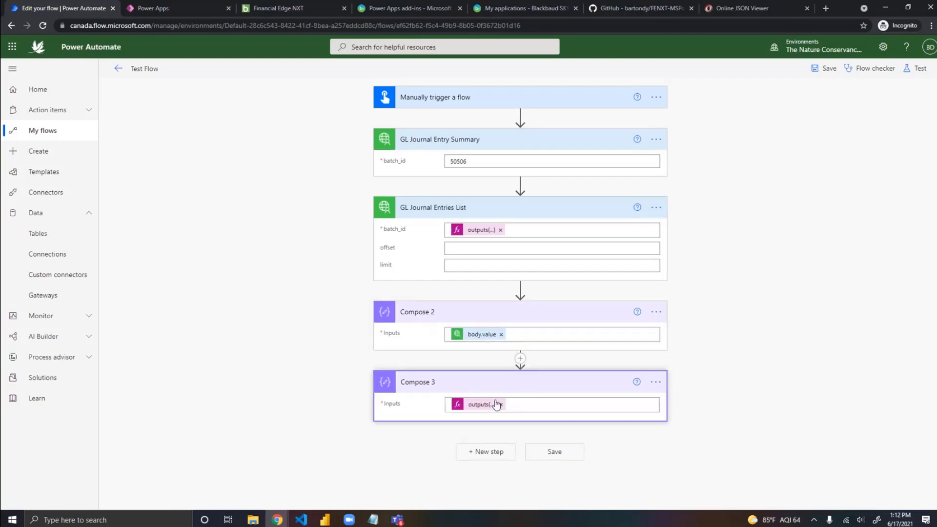
left_click(482, 409)
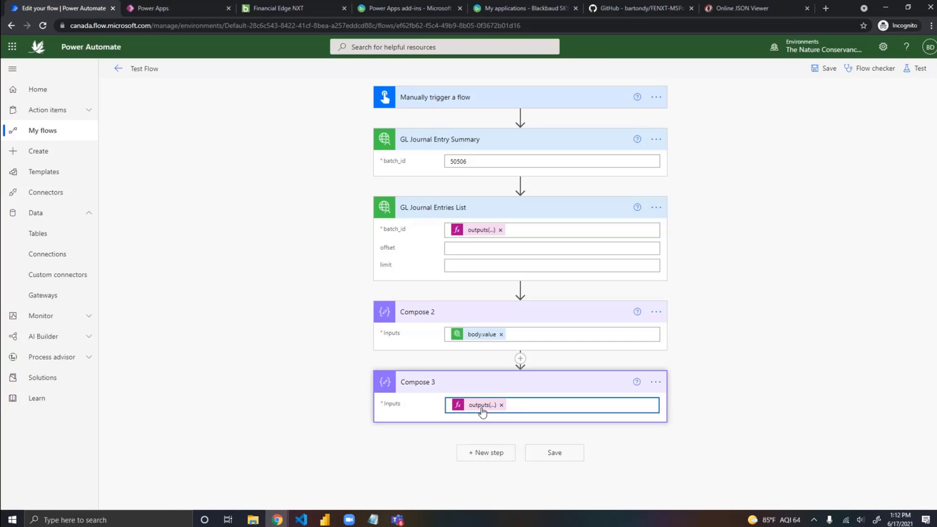
scroll(921, 368, "down", 2)
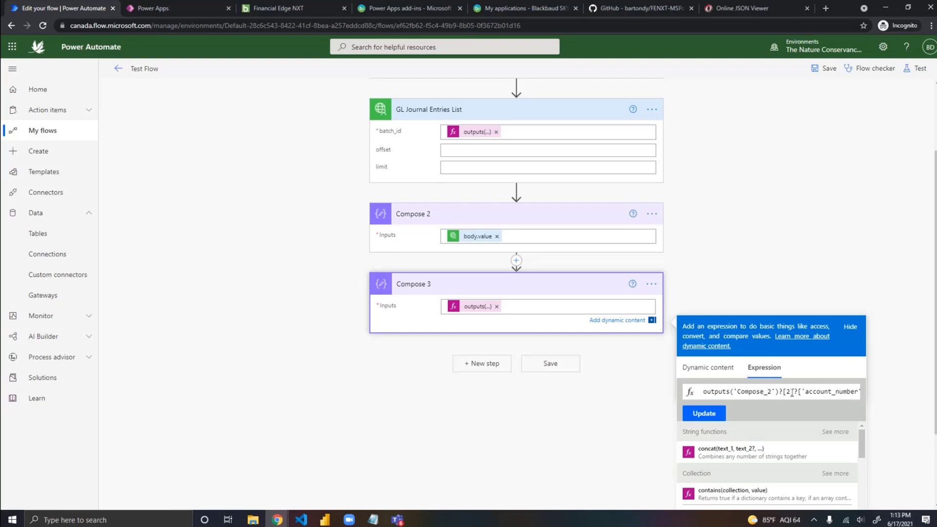
Step: Check the array index in Compose 3's account_number expression, reapply the expression, and collapse Compose 2
left_click(789, 392)
left_click(704, 414)
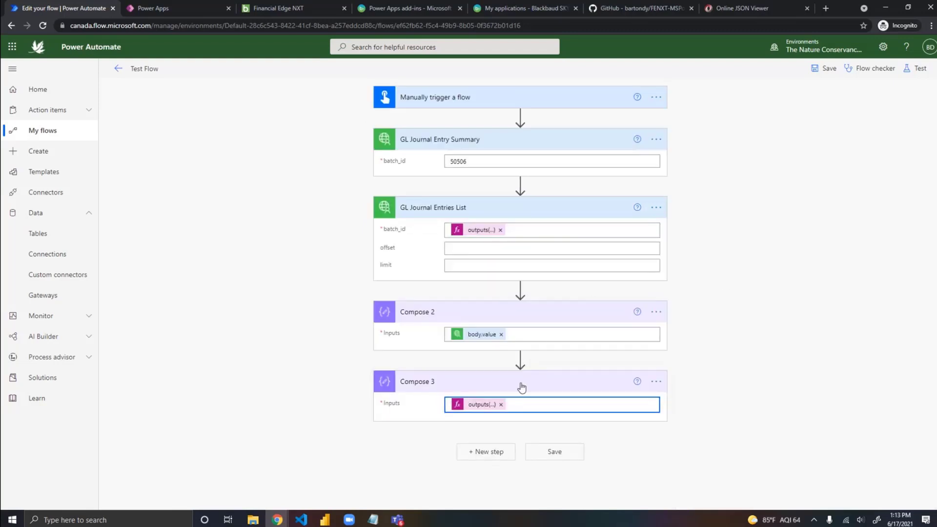
left_click(558, 318)
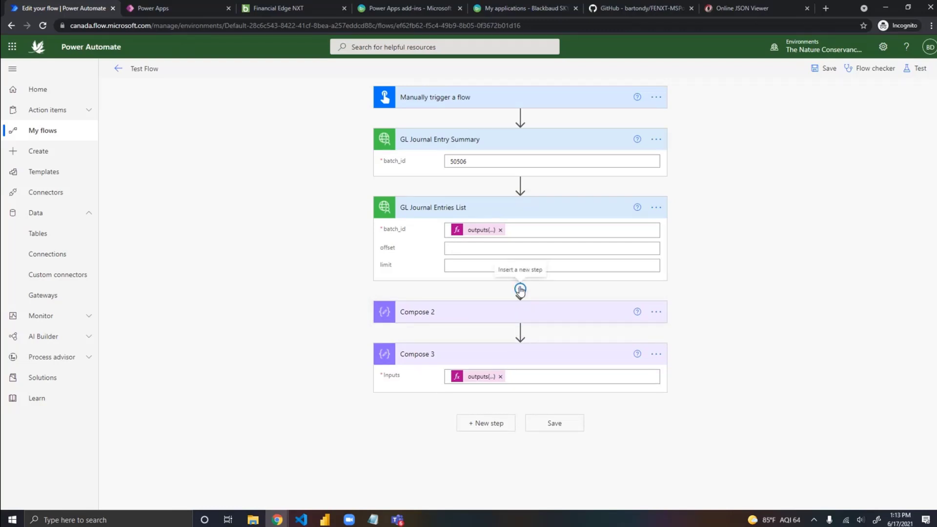
Step: Insert a Data Operation Parse JSON action between GL Journal Entry Summary and GL Journal Entries List
left_click(521, 184)
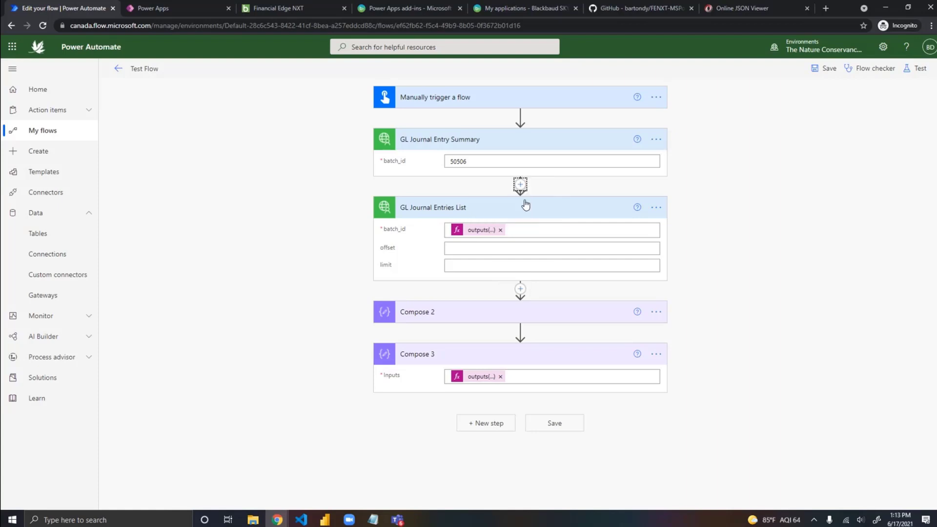
type("parse josn")
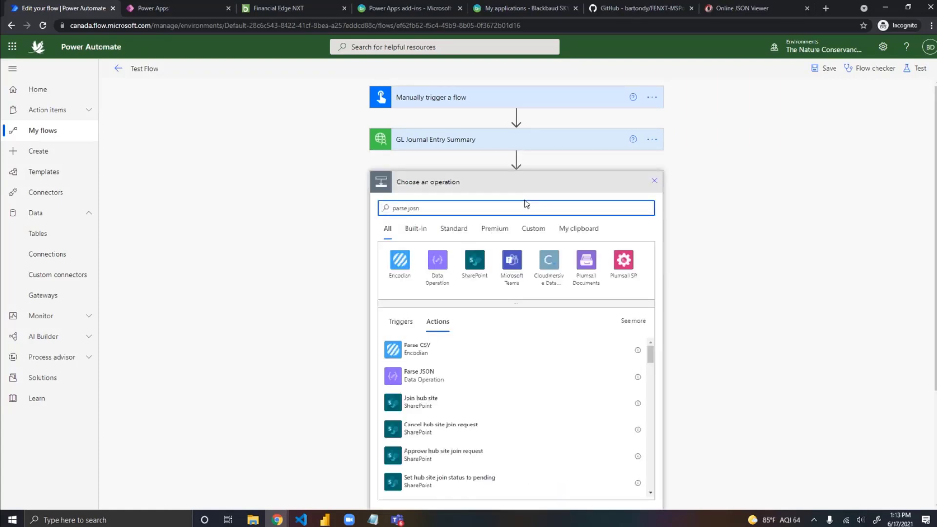
key("BackSpace")
key("BackSpace")
key("BackSpace")
type("son")
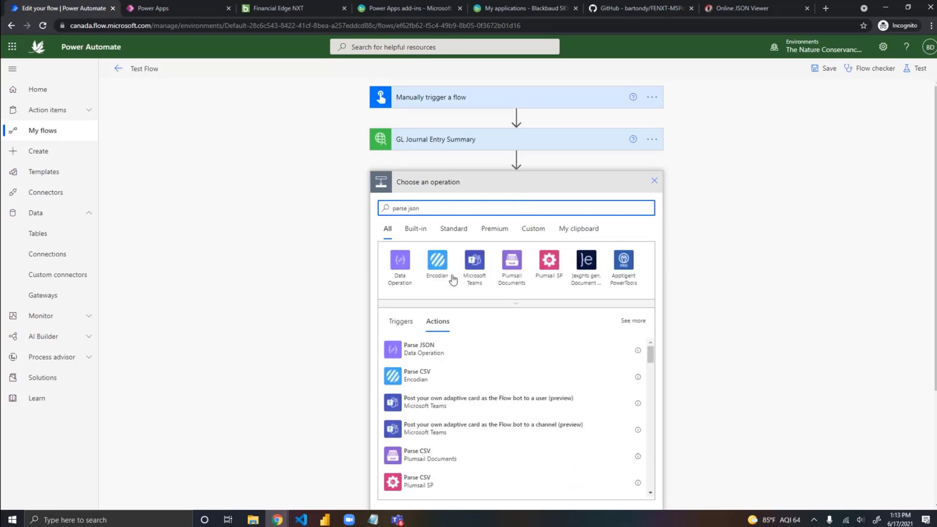
left_click(422, 349)
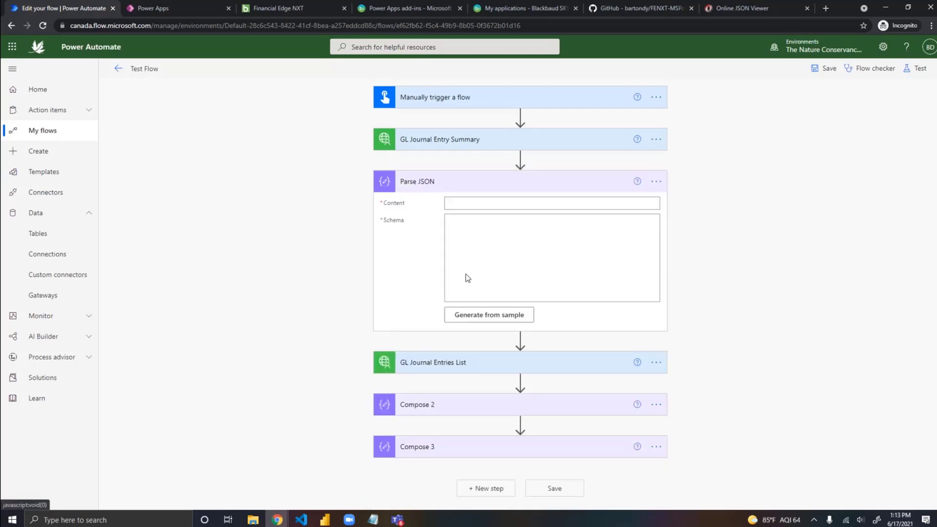
Step: Open the Test Flow details page in a separate browser tab and open the Jun 17, 01:06 PM run
left_click(480, 222)
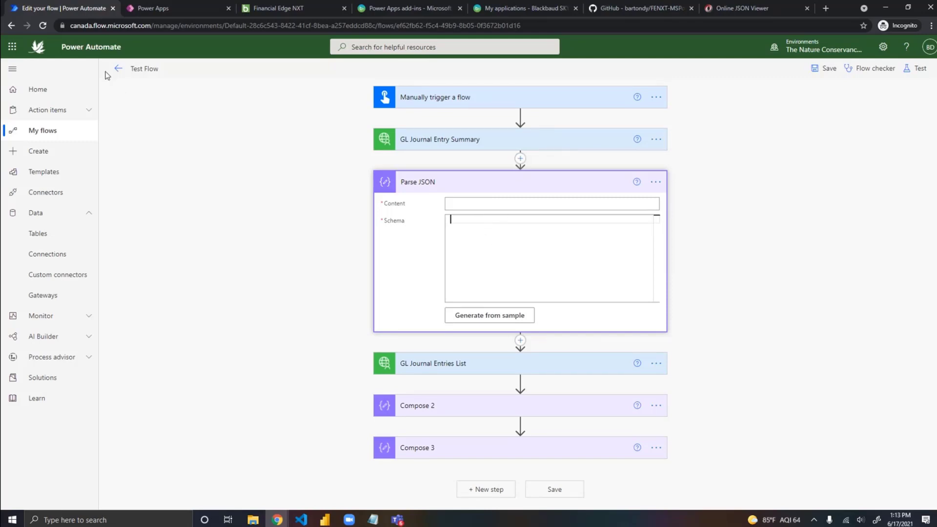
right_click(117, 69)
left_click(132, 75)
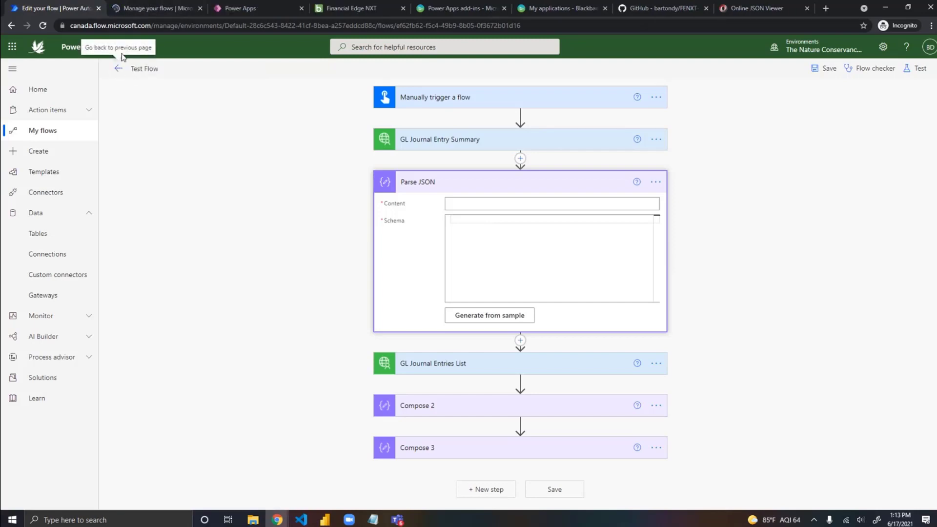
left_click(142, 10)
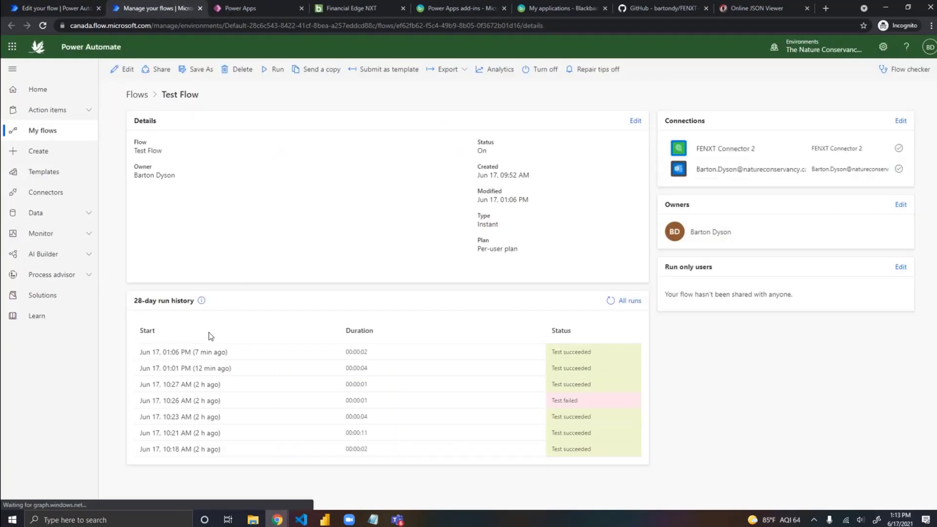
left_click(195, 353)
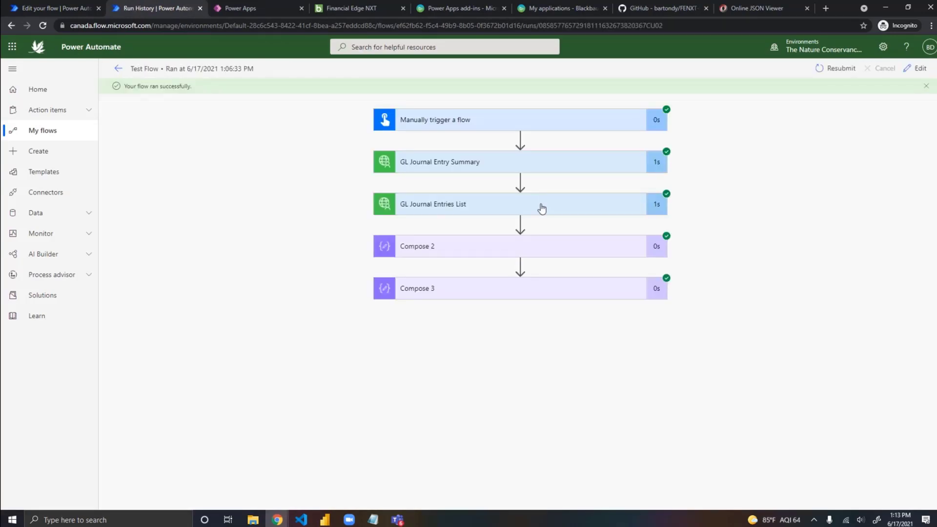
Step: Expand GL Journal Entry Summary in the run and copy its complete output body JSON
left_click(503, 167)
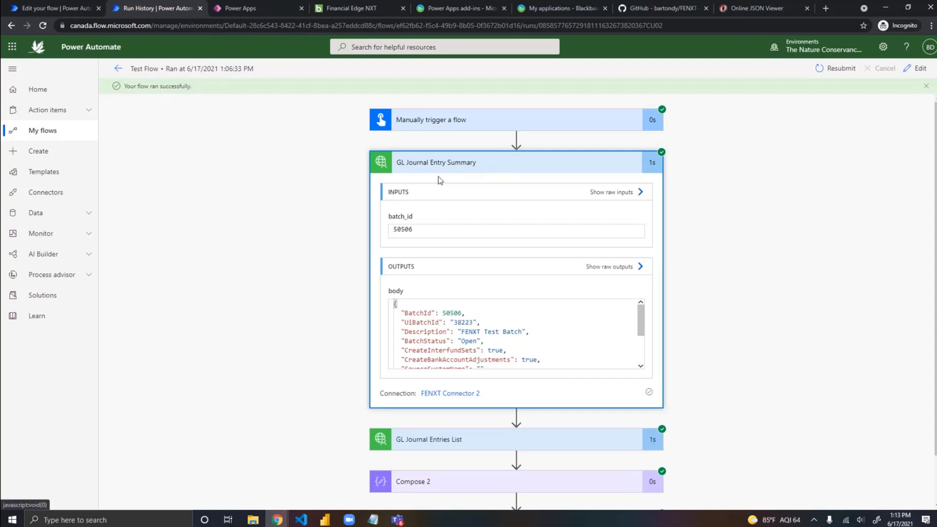
left_click(405, 313)
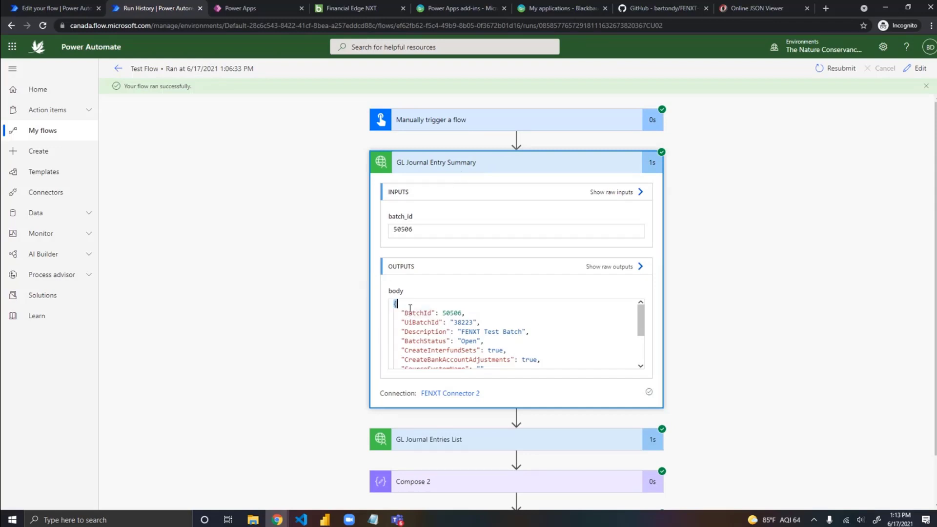
left_click_drag(395, 304, 505, 377)
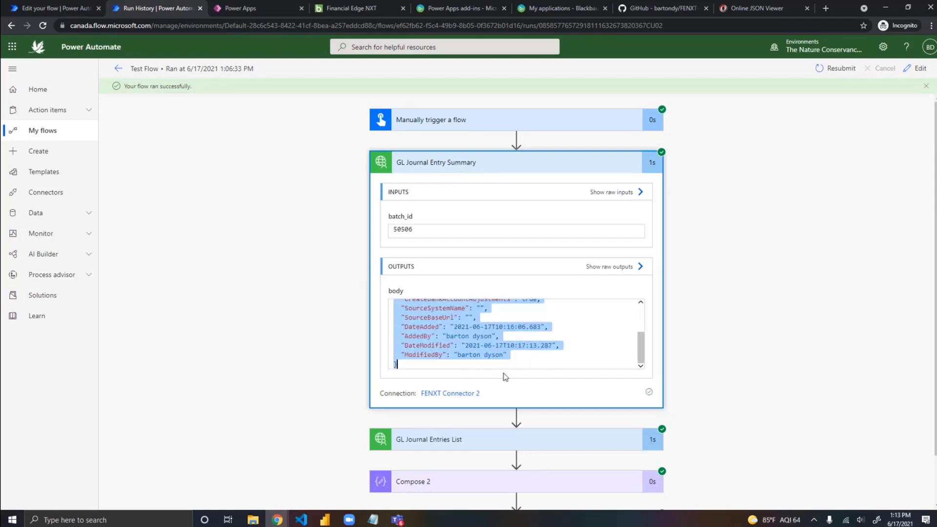
Step: Return to the flow editor and set Parse JSON's Content to the body output of GL Journal Entry Summary
left_click(51, 8)
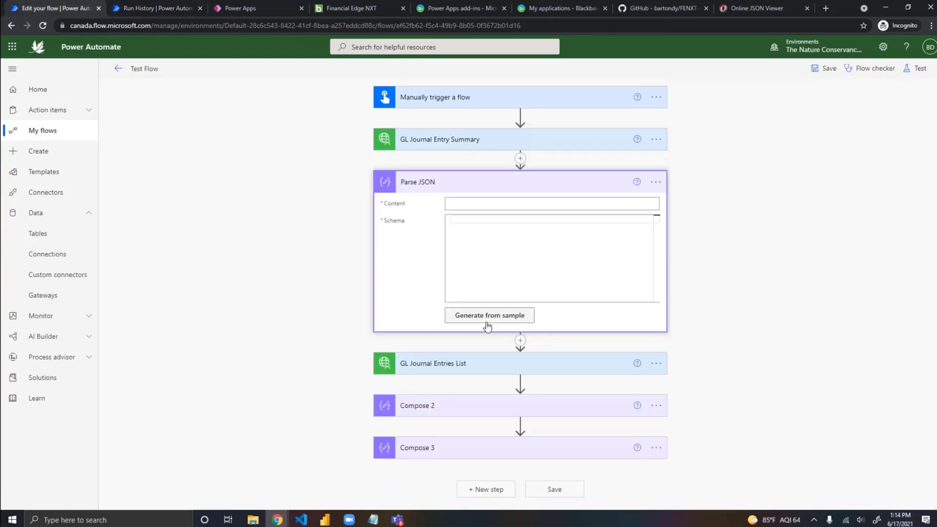
left_click(493, 201)
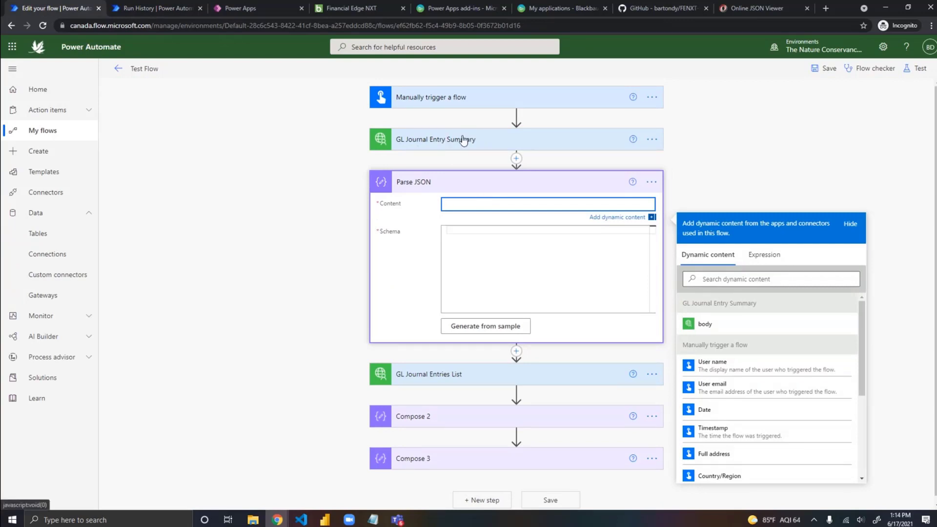
left_click(706, 325)
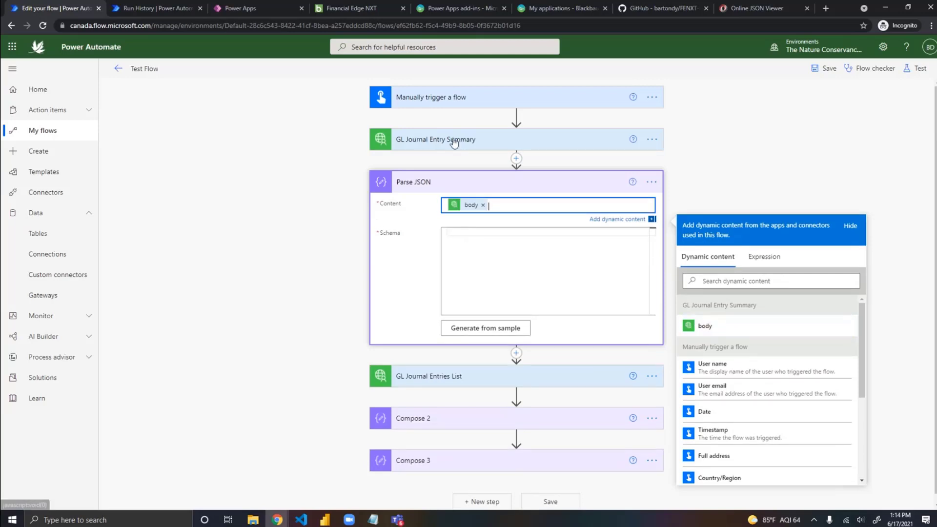
Step: Generate the Parse JSON schema from the copied batch summary JSON as the sample payload, and collapse the action
left_click(476, 233)
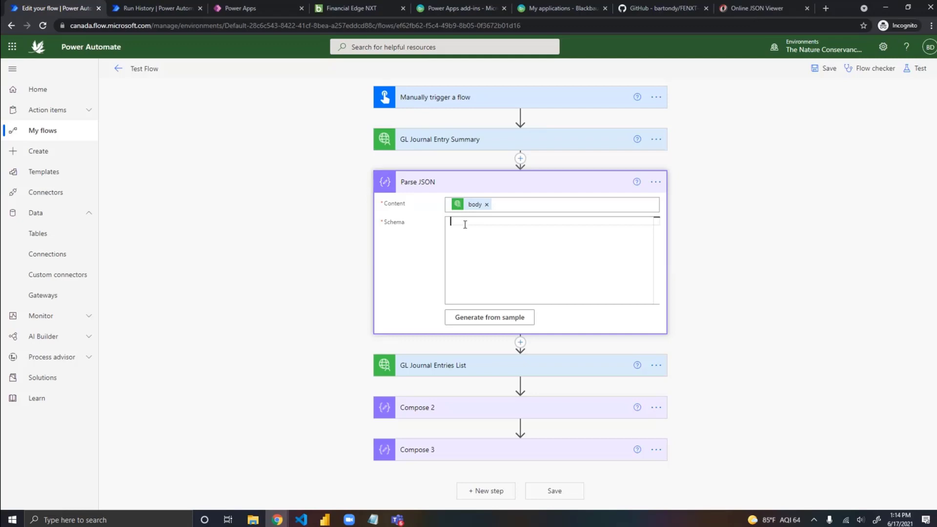
left_click(487, 326)
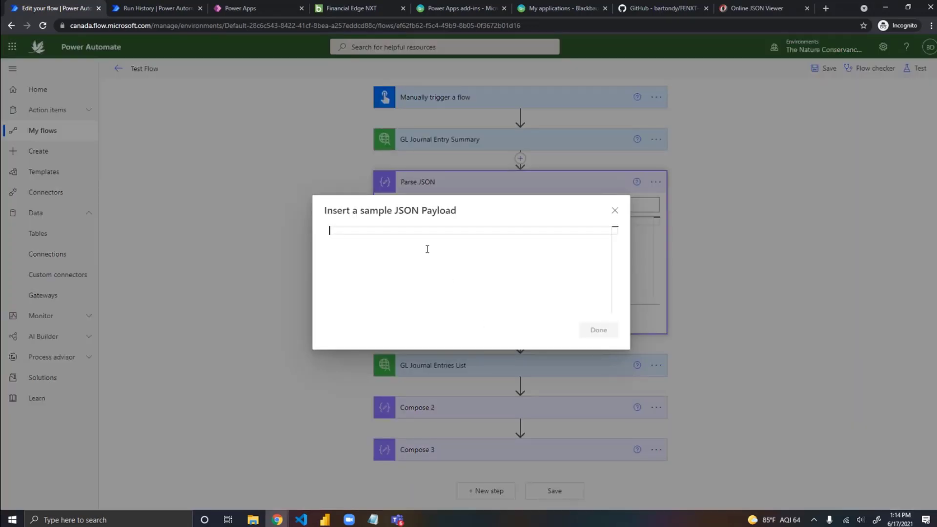
key("ctrl+v")
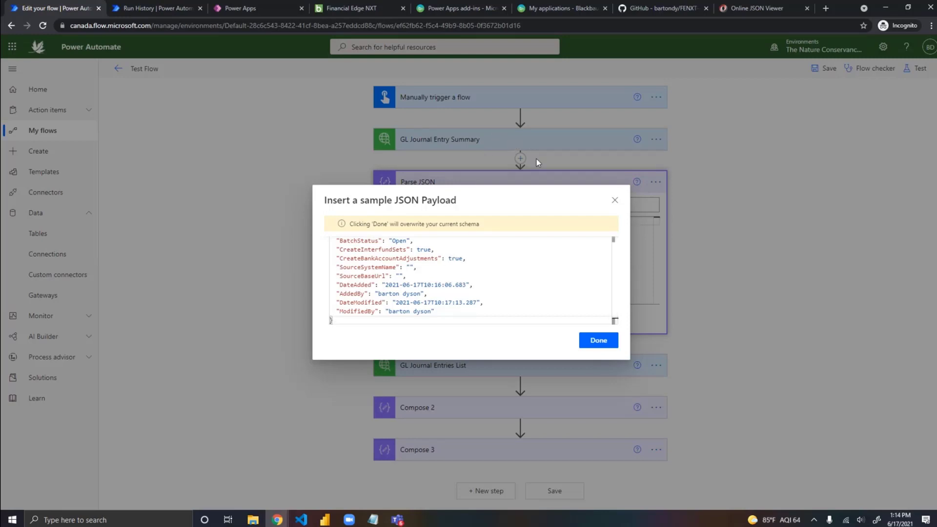
left_click(603, 340)
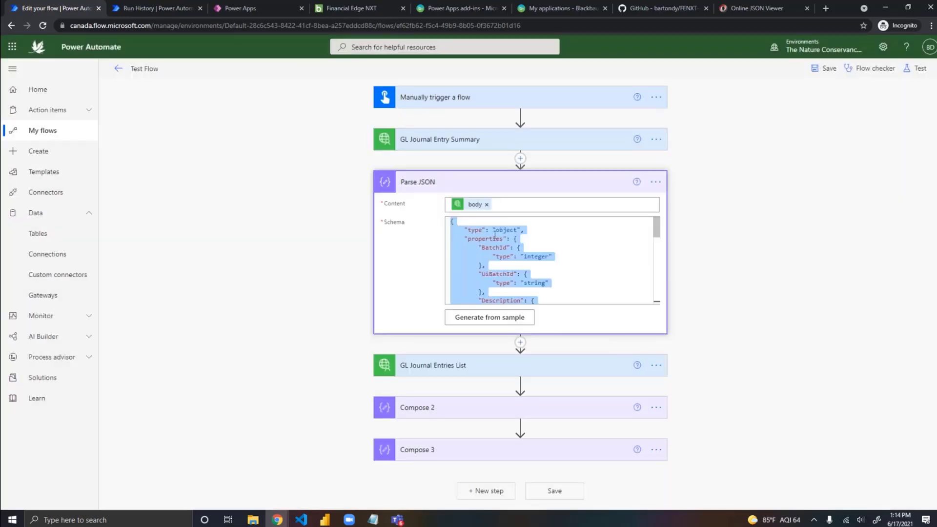
left_click(569, 182)
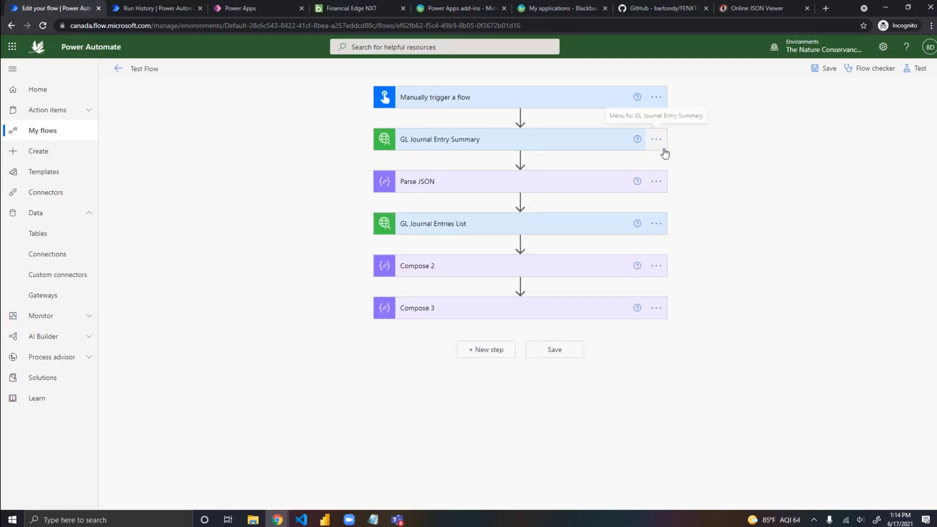
Step: Save Test Flow and run a manual test of it
left_click(656, 181)
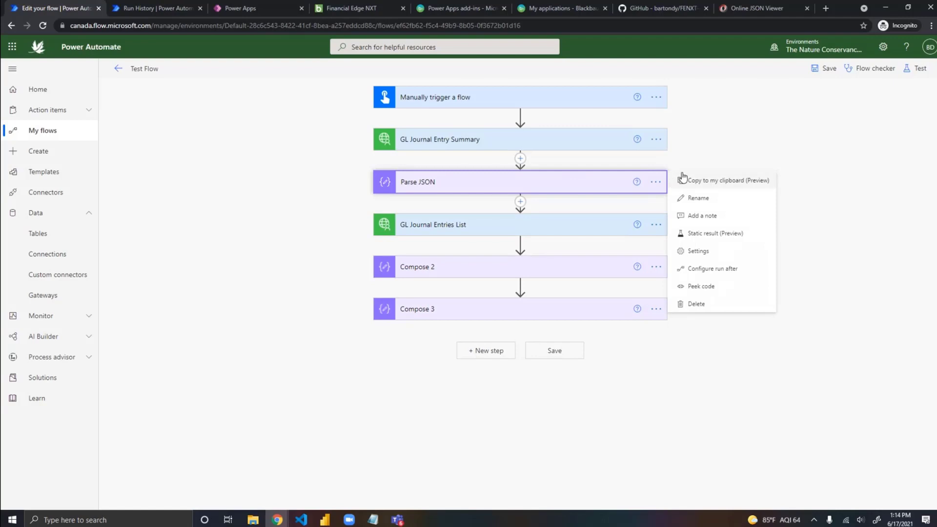
left_click(741, 139)
left_click(833, 72)
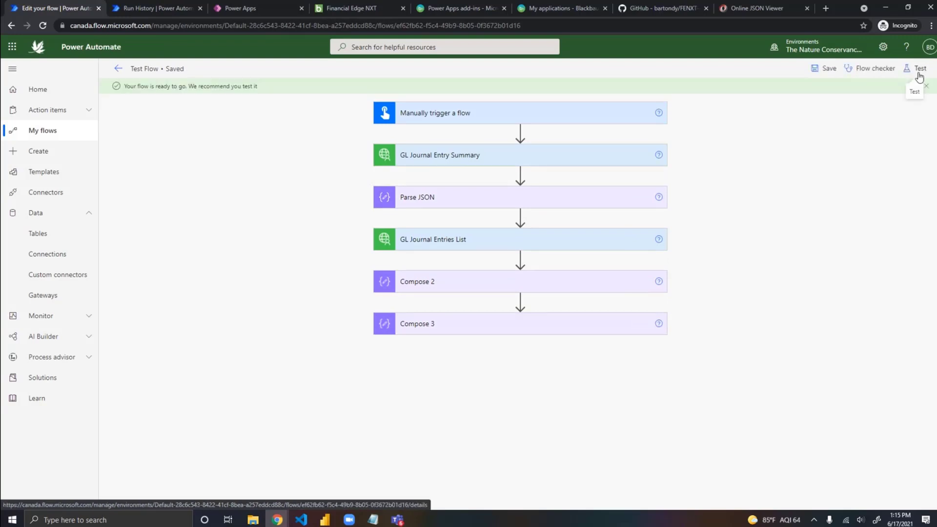
left_click(920, 73)
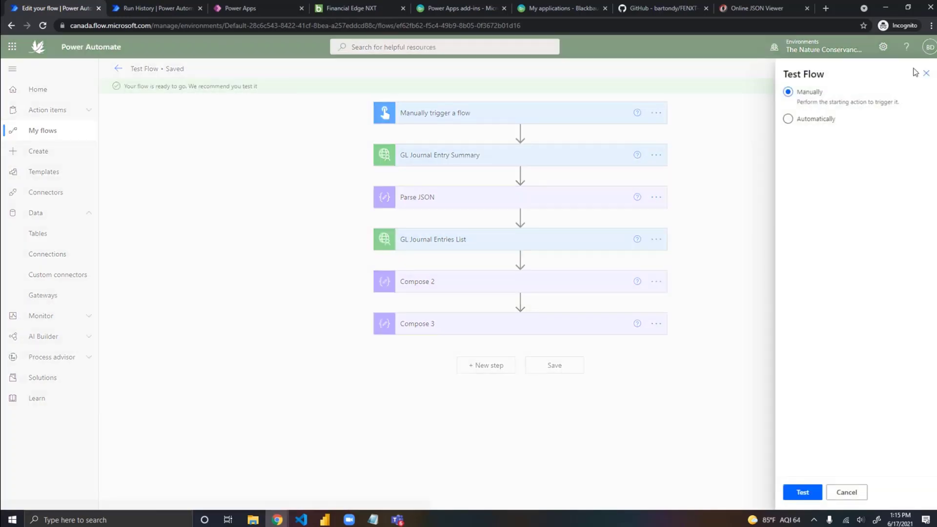
left_click(797, 495)
left_click(801, 494)
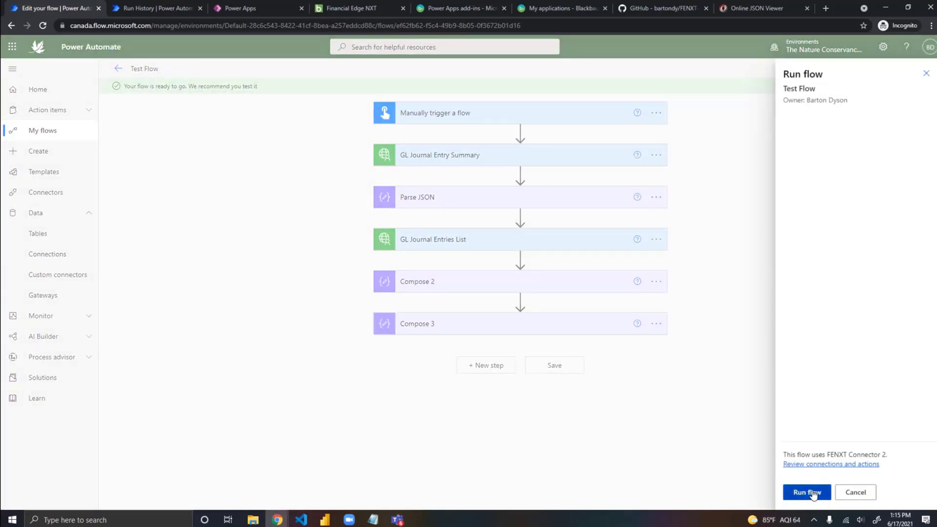
left_click(799, 500)
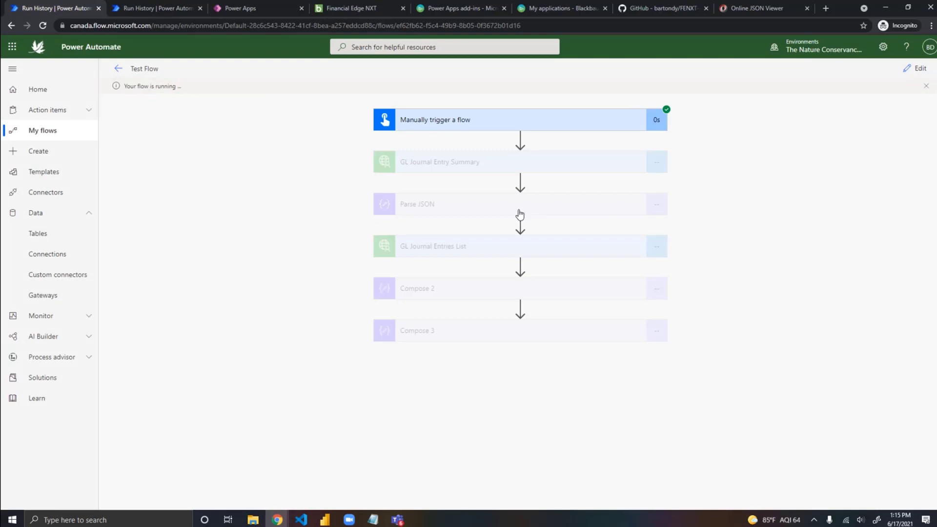
Step: Expand Parse JSON in the test run and examine its content, schema and output body
left_click(547, 209)
scroll(698, 371, "down", 1)
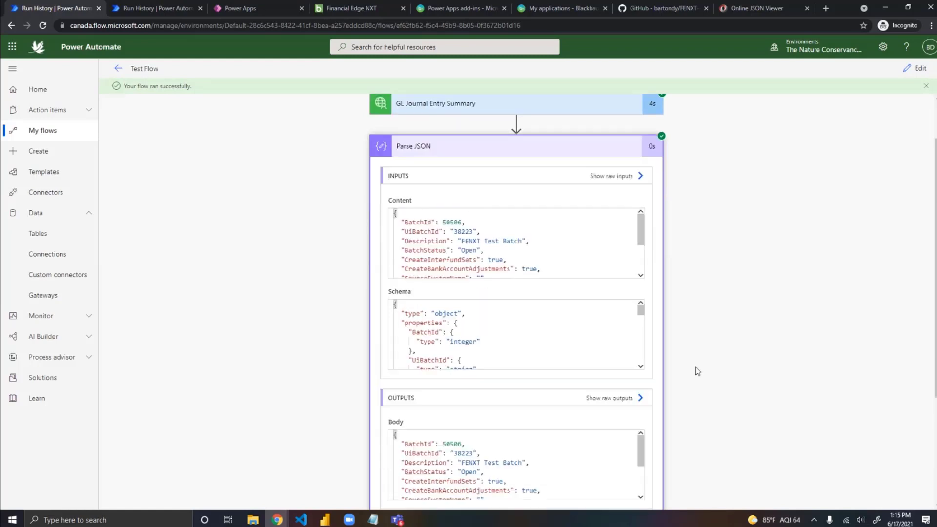
scroll(698, 371, "down", 1)
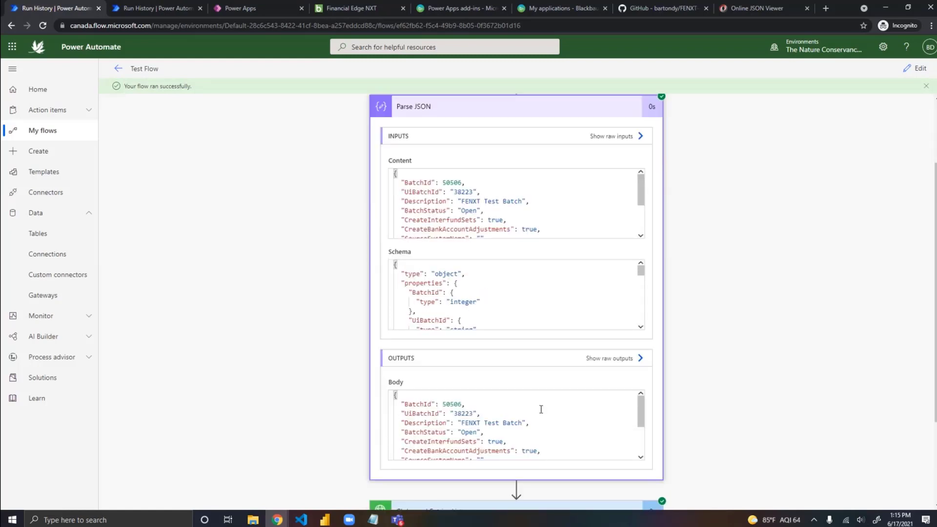
scroll(541, 409, "down", 3)
scroll(541, 409, "up", 3)
Step: Edit the flow, insert a Data Operation Compose action between Parse JSON and GL Journal Entries List, and open its Inputs for dynamic content
left_click(917, 69)
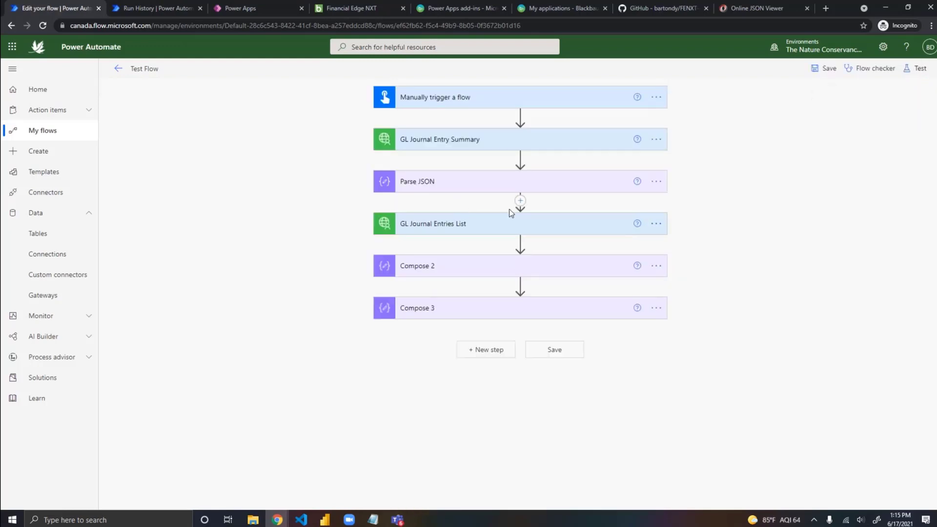
left_click(520, 200)
left_click(519, 214)
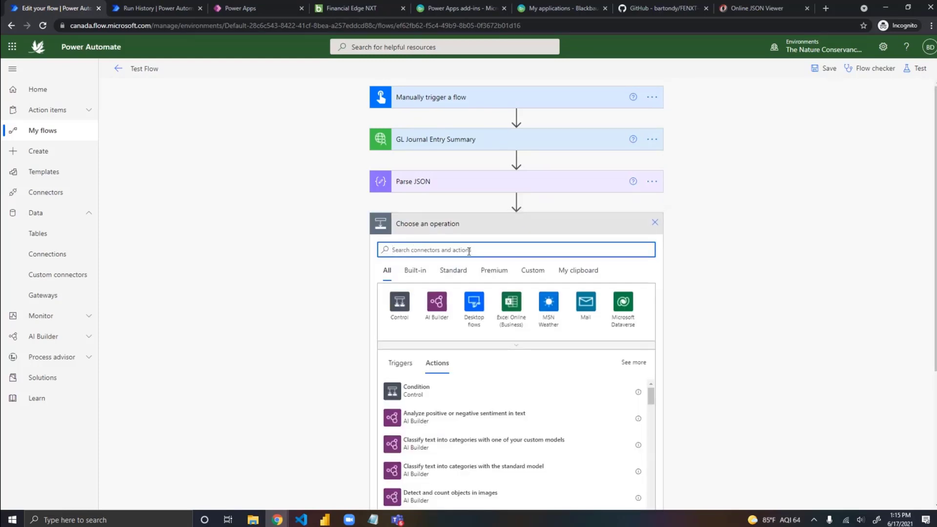
type("condit")
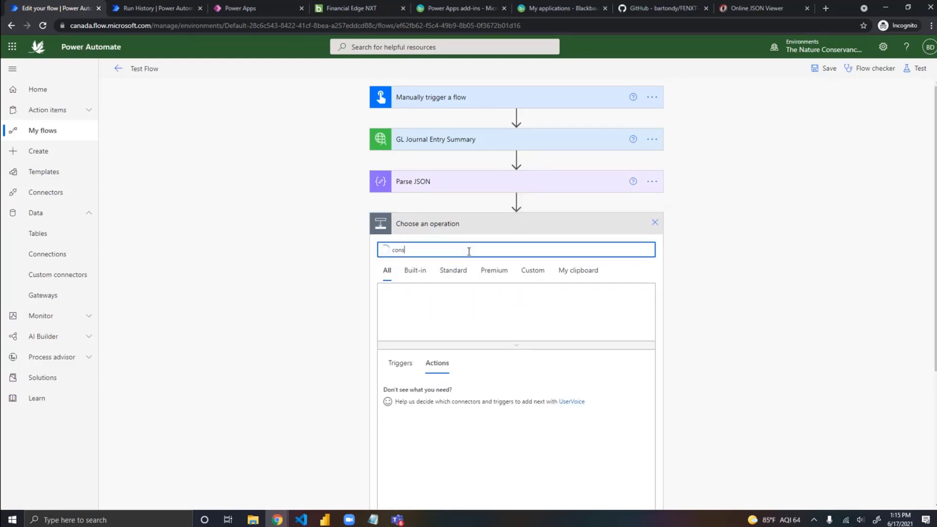
type("ion")
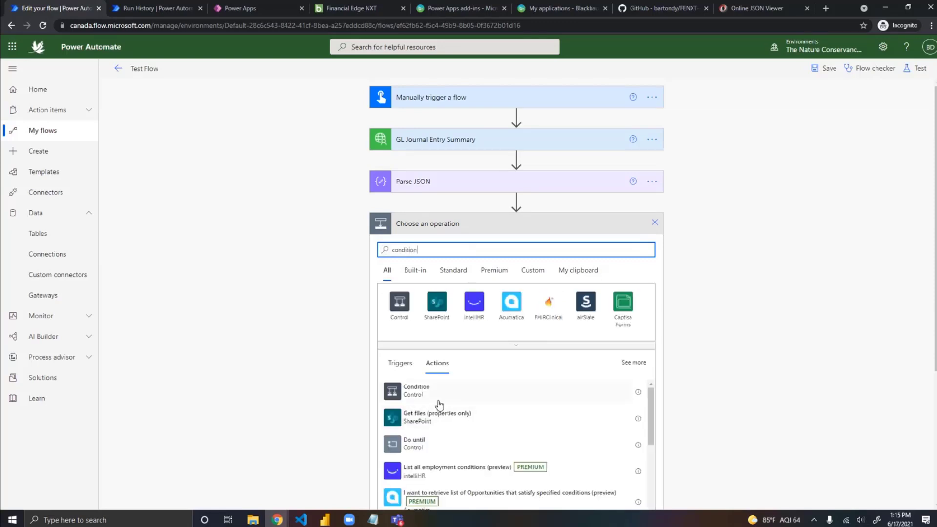
left_click_drag(437, 250, 355, 252)
type("compose")
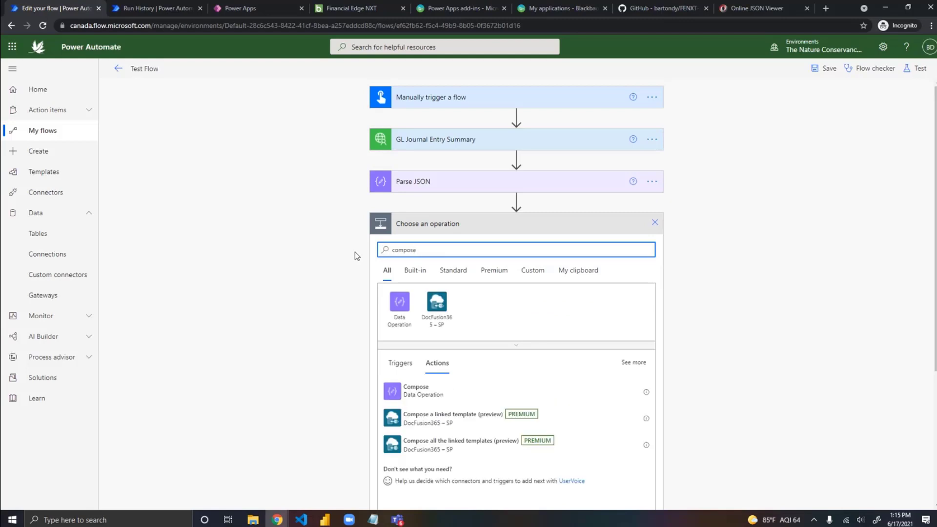
left_click(422, 393)
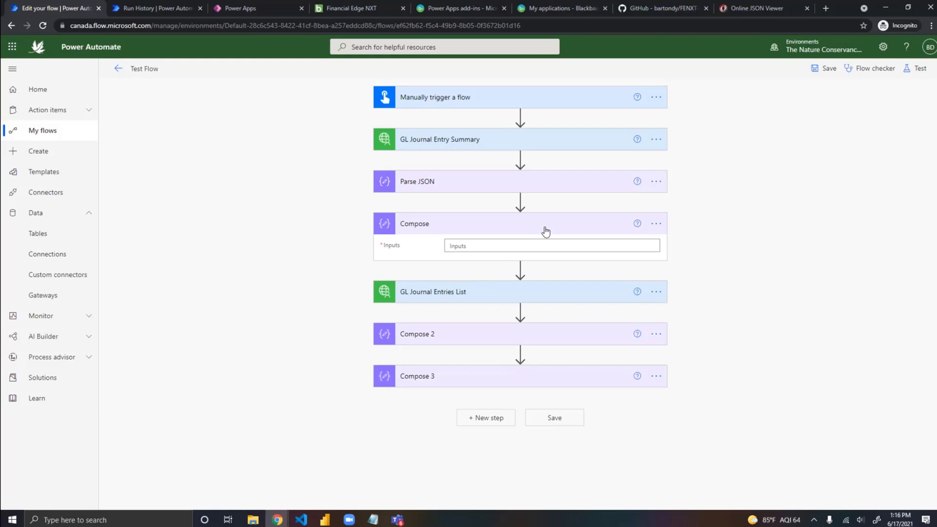
left_click(502, 247)
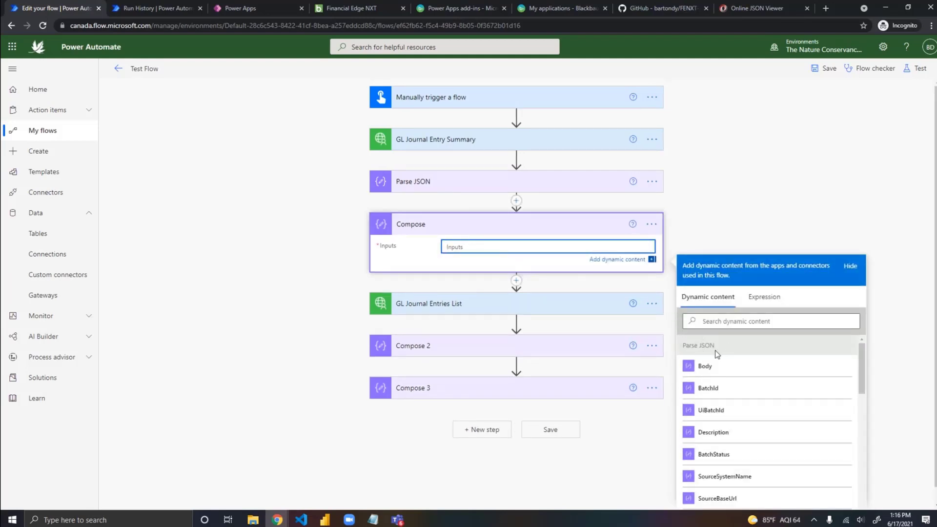
Step: Set the input of the Compose action below Parse JSON to the BatchId value from Parse JSON
scroll(760, 379, "down", 1)
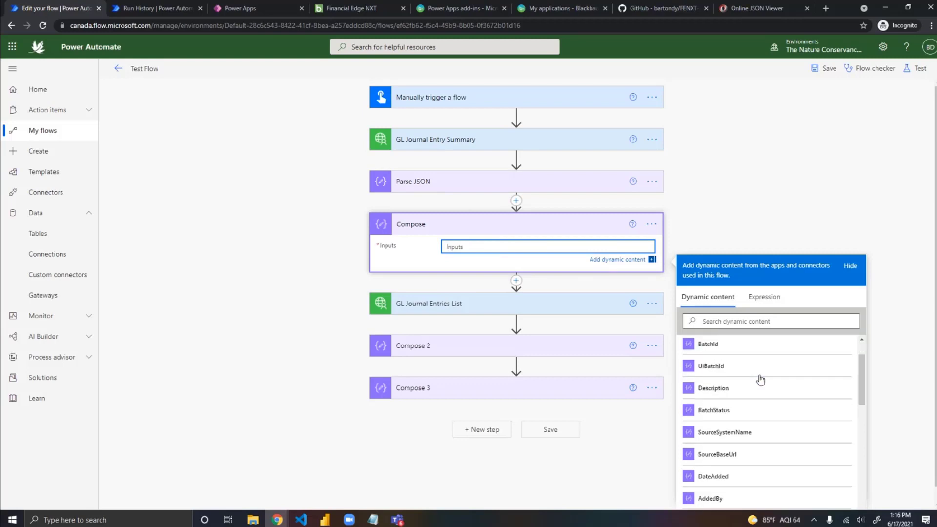
scroll(760, 379, "up", 2)
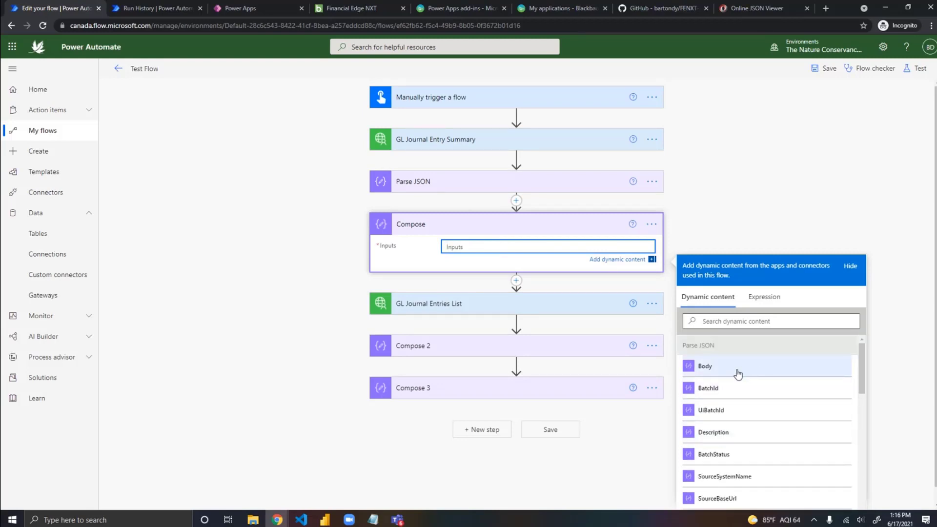
left_click(709, 370)
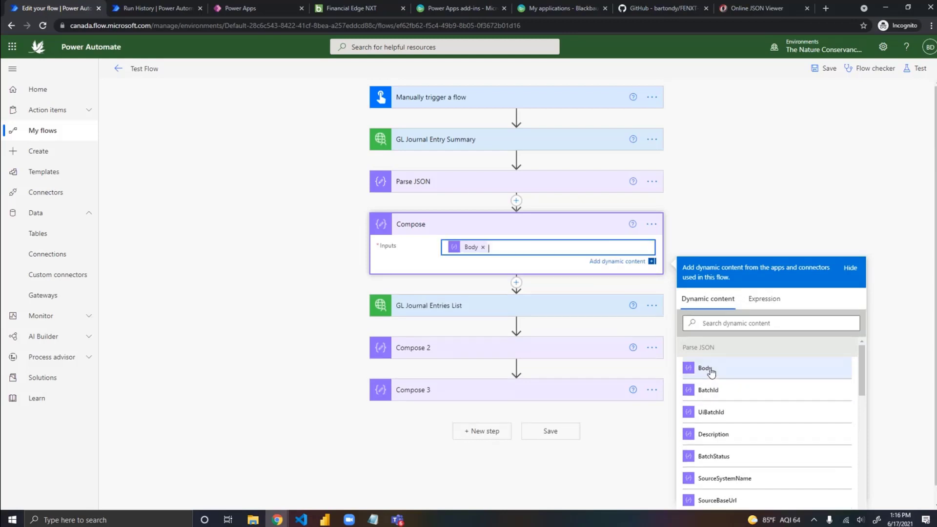
left_click(484, 247)
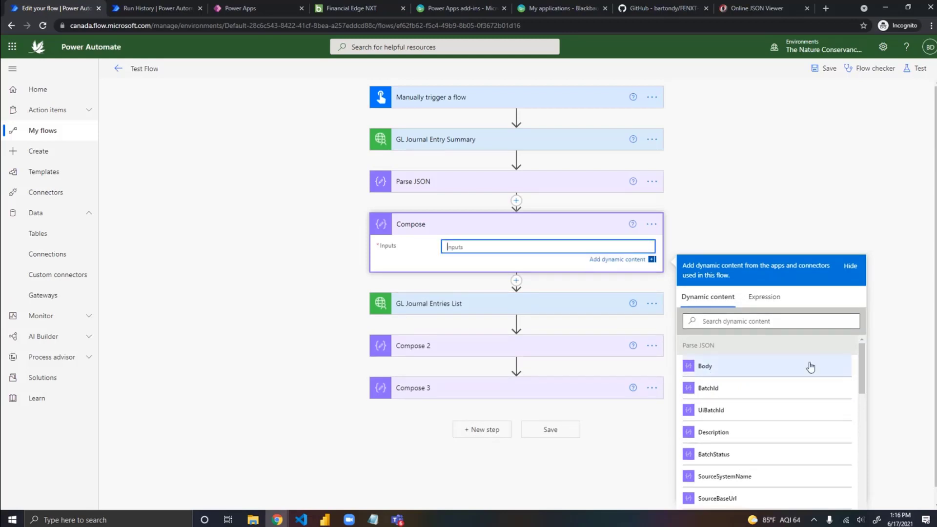
scroll(908, 326, "down", 1)
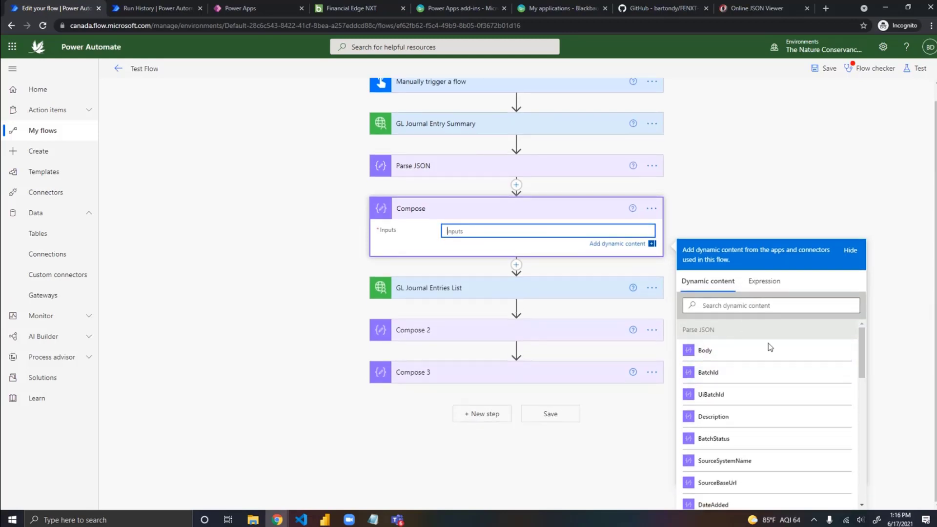
left_click(706, 378)
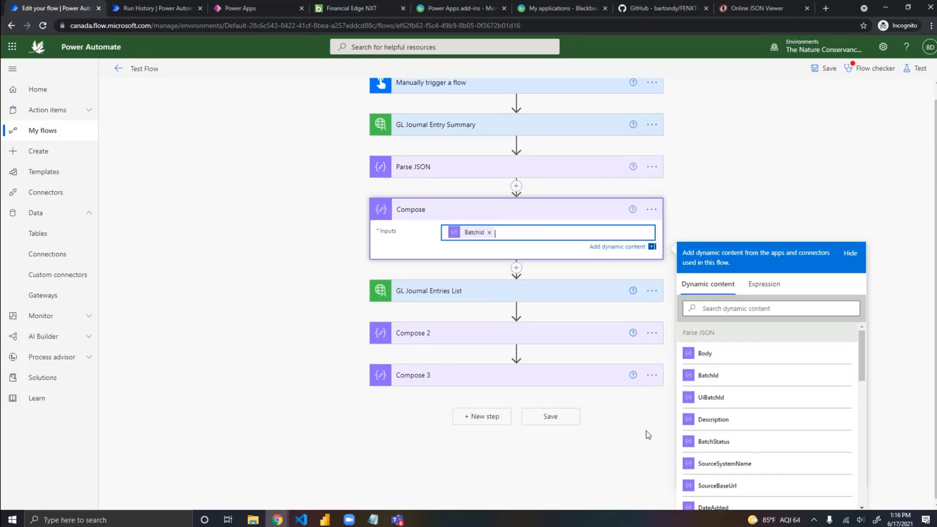
Step: Replace the outputs expression in GL Journal Entries List's batch_id with BatchId from Parse JSON, and check the Parse JSON schema
left_click(471, 295)
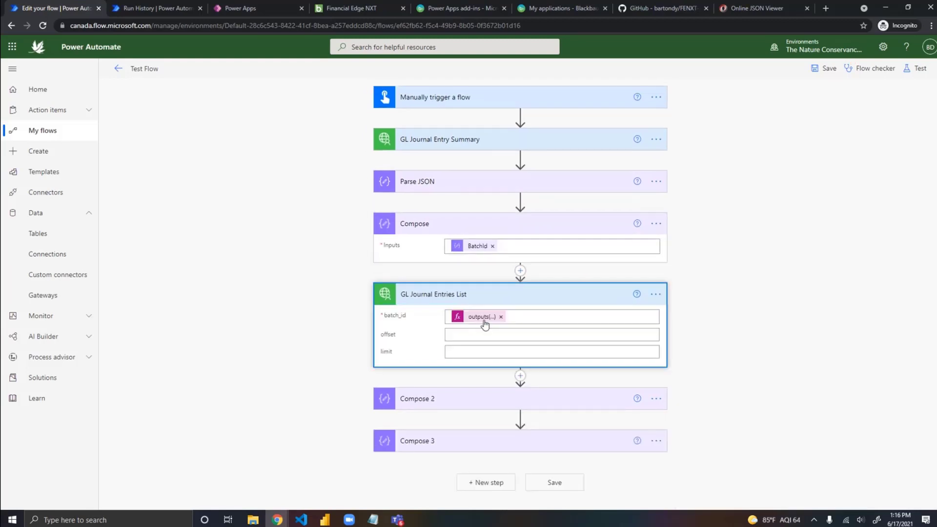
left_click(501, 317)
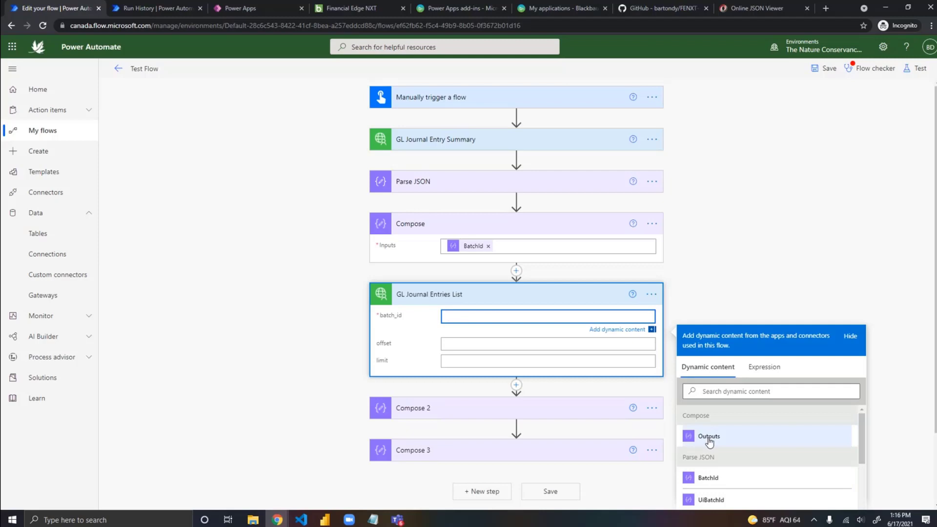
left_click(713, 481)
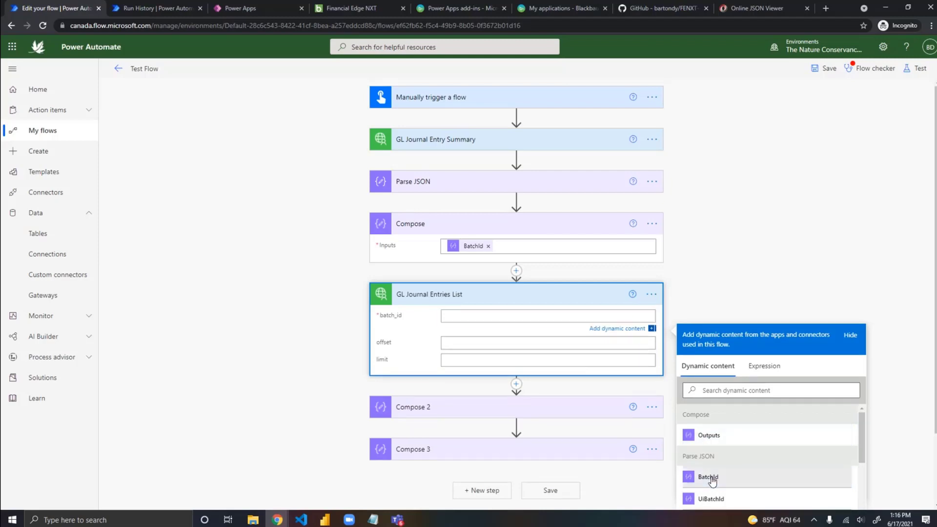
left_click(499, 185)
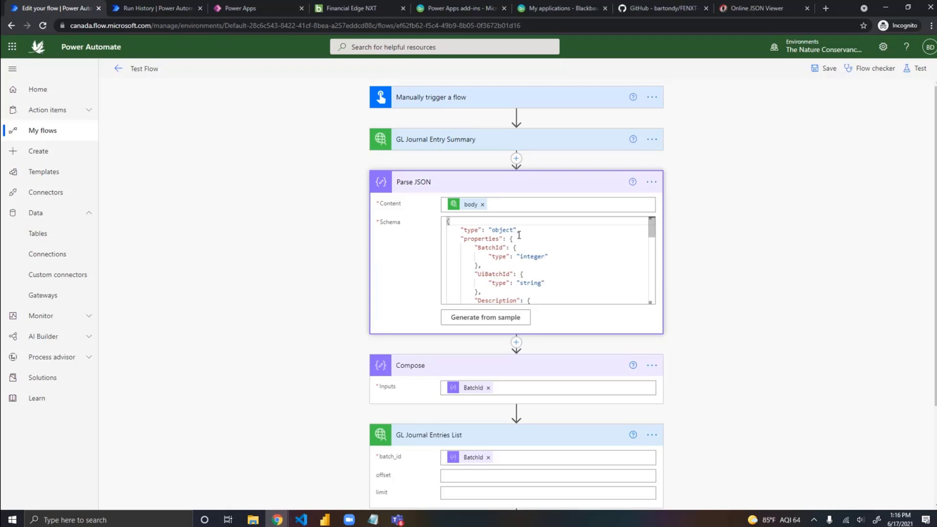
left_click(510, 185)
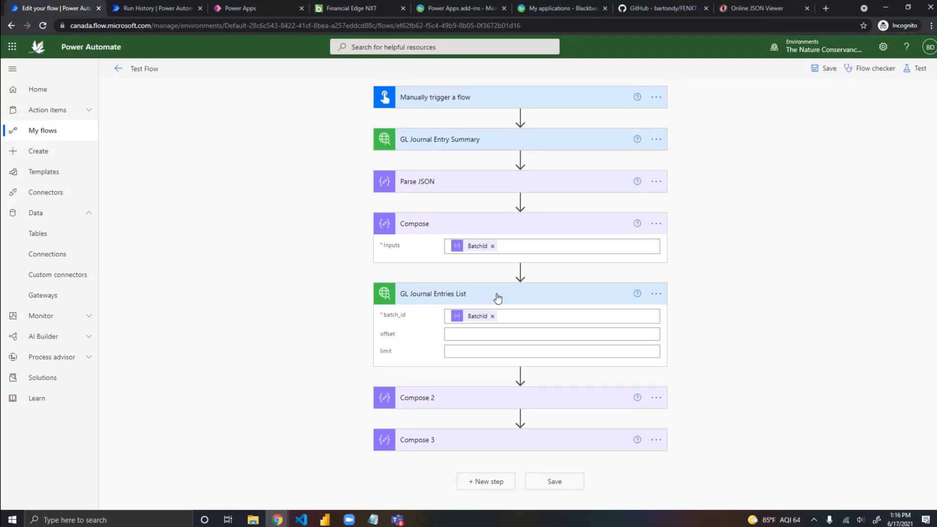
Step: Insert a Data Operation Parse JSON action after GL Journal Entries List and set its Content to that list's body output
left_click(520, 374)
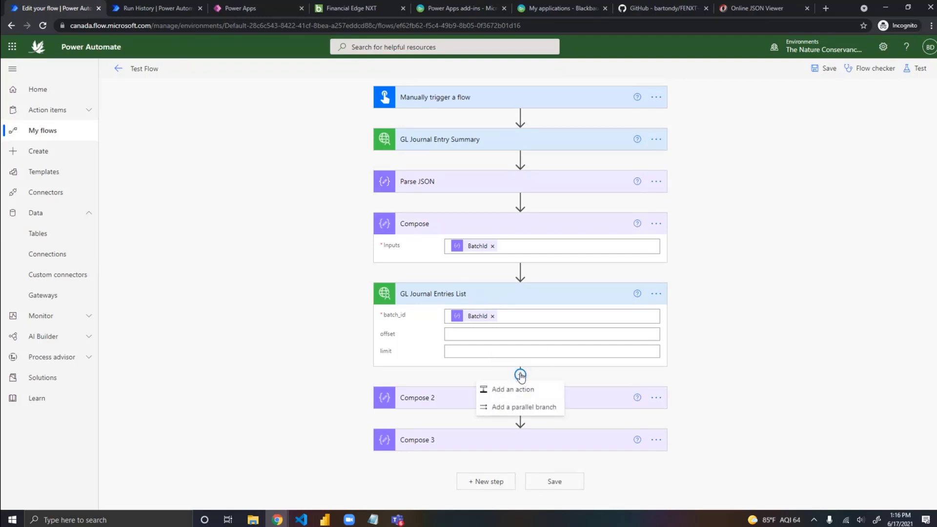
left_click(532, 389)
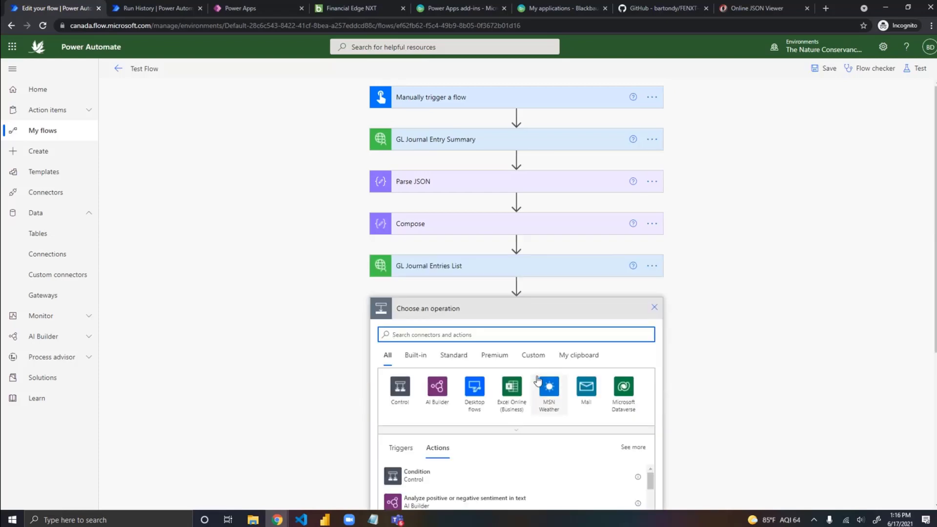
type("z[st")
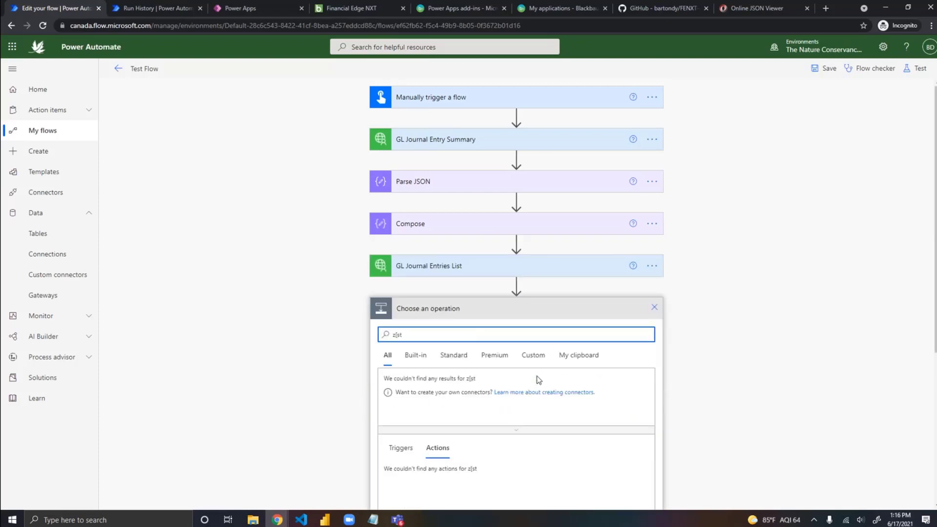
key("BackSpace")
key("BackSpace")
key("BackSpace")
key("BackSpace")
type("parse")
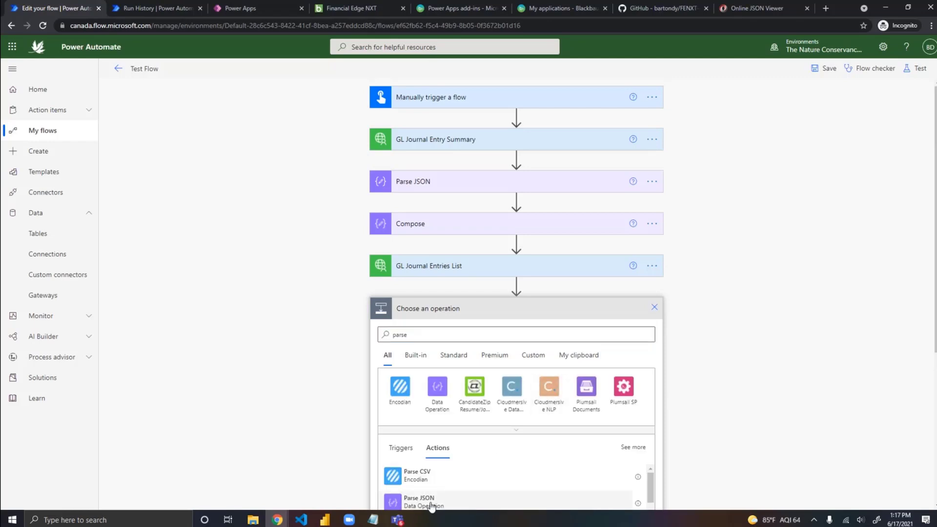
left_click(424, 501)
left_click(493, 332)
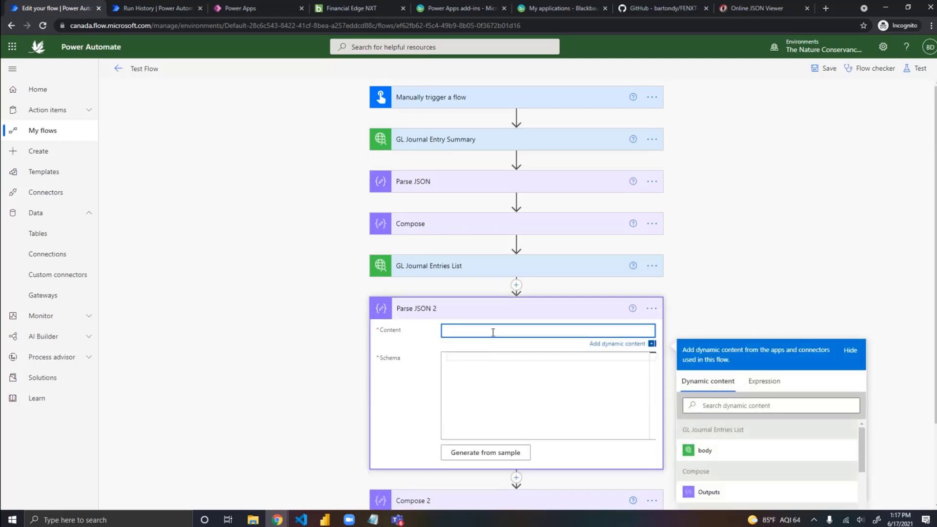
left_click(715, 451)
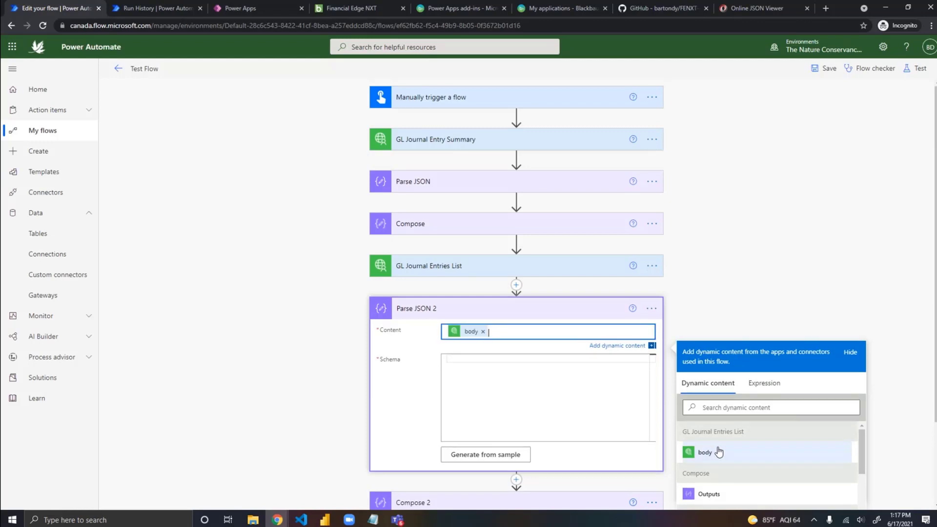
Step: Copy the whole GL Journal Entries List output body from the earlier test run and return to the flow being edited
left_click(180, 13)
scroll(656, 319, "down", 1)
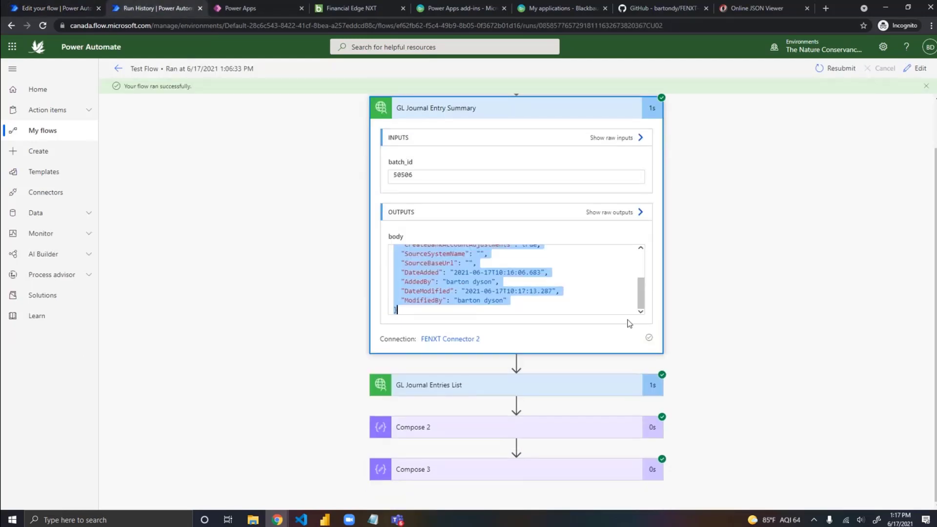
left_click(482, 387)
scroll(722, 350, "down", 4)
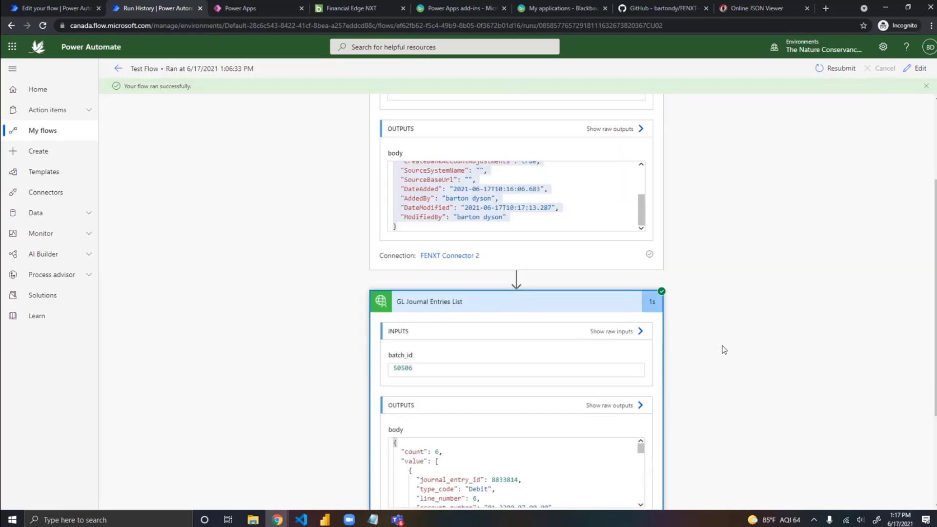
left_click(414, 346)
key("ctrl+a")
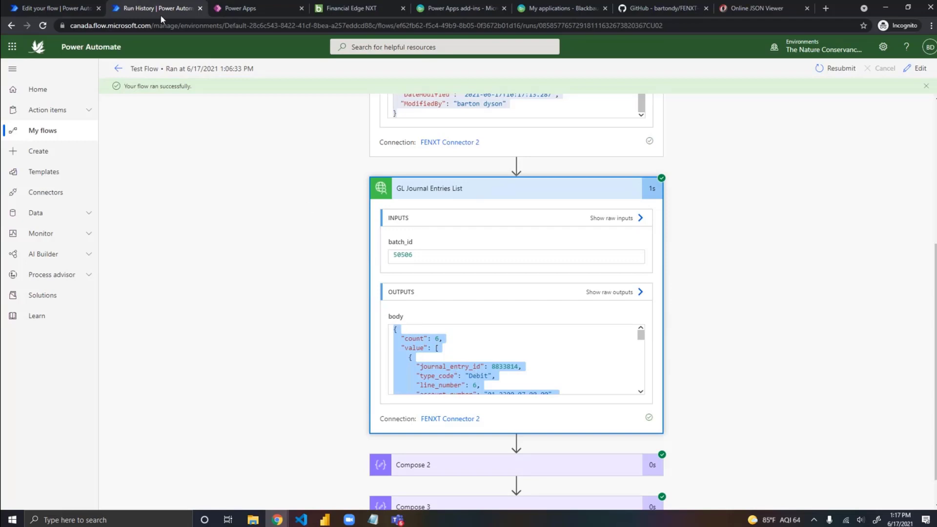
left_click(47, 8)
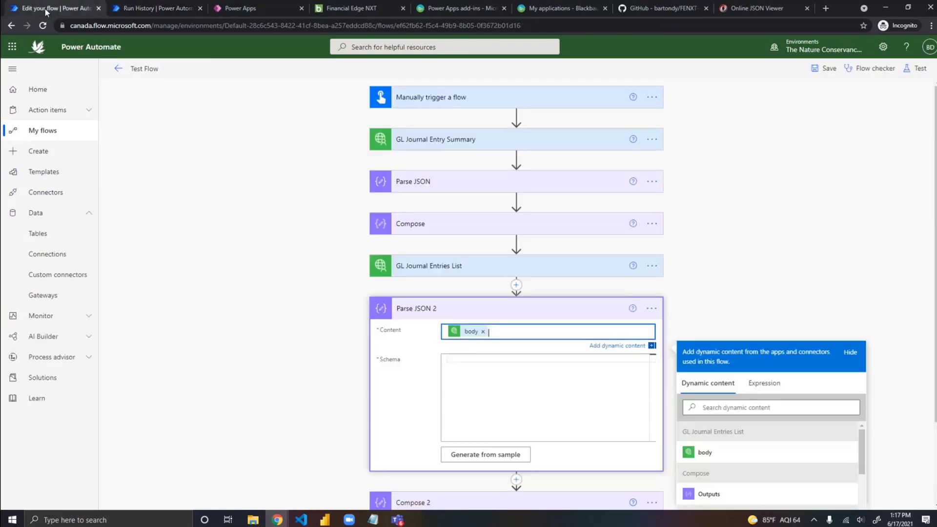
left_click(468, 359)
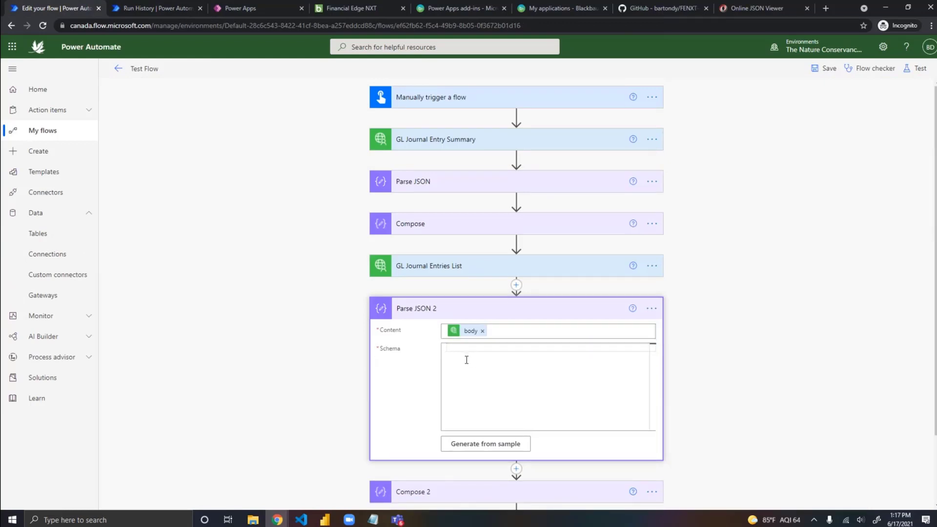
key("ctrl+v")
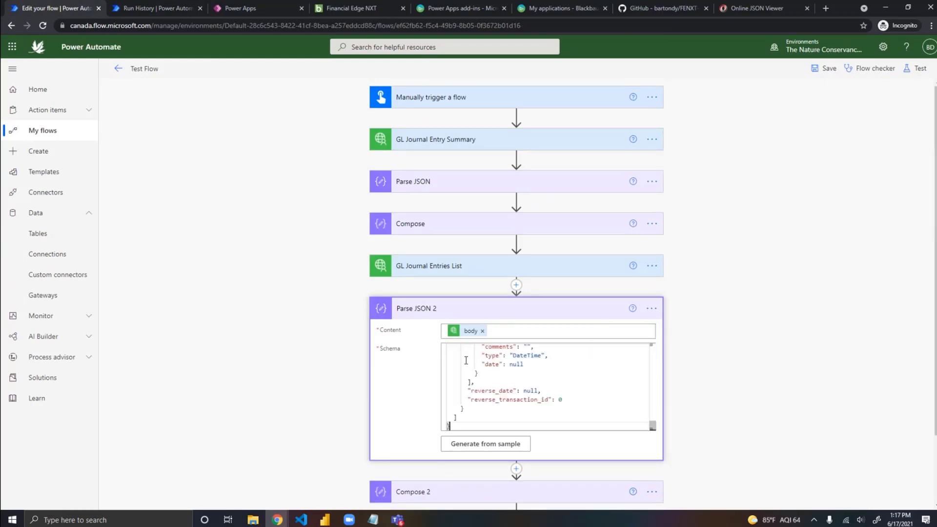
left_click_drag(462, 428, 427, 351)
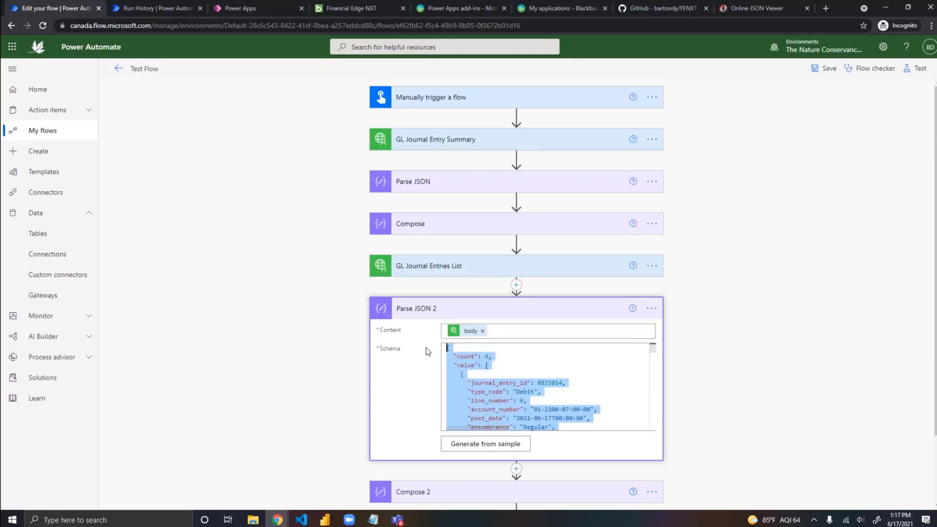
key("ctrl+x")
Step: Generate the Parse JSON 2 schema using the copied journal entries JSON as the sample payload
left_click(487, 445)
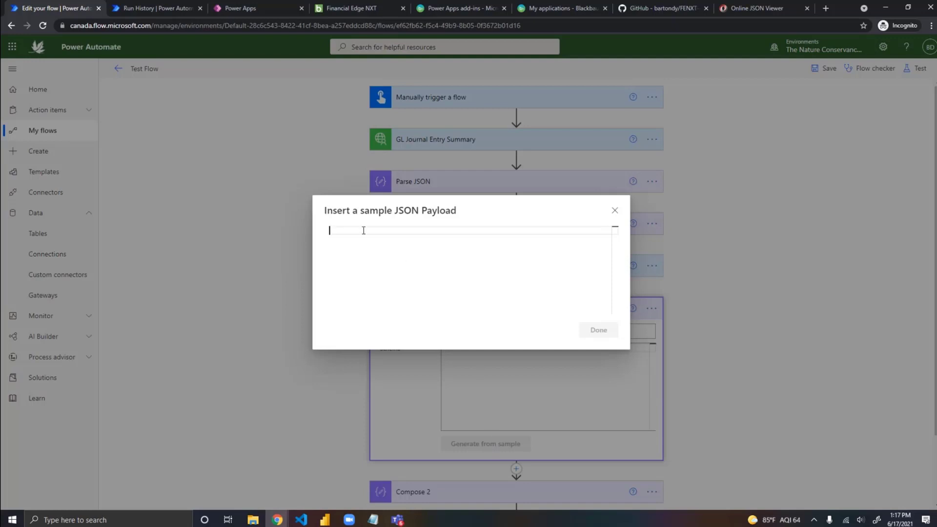
key("ctrl+v")
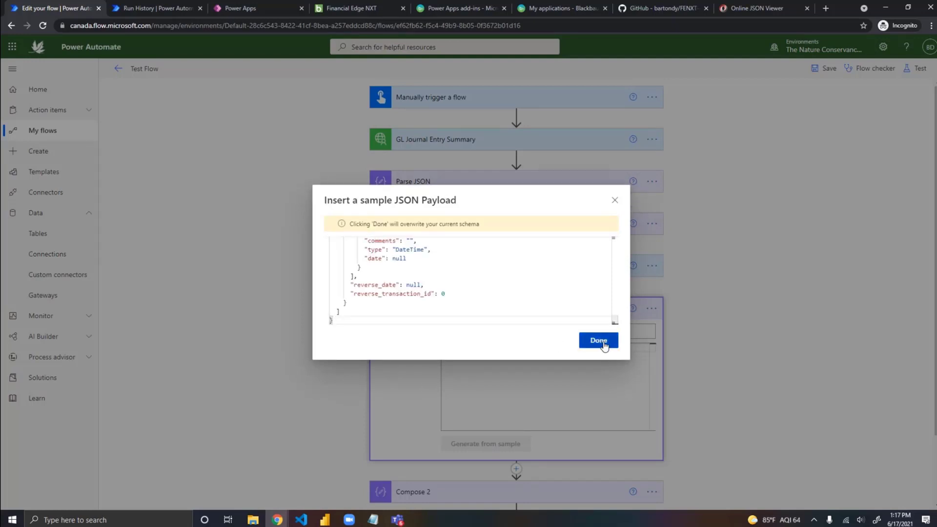
left_click(599, 340)
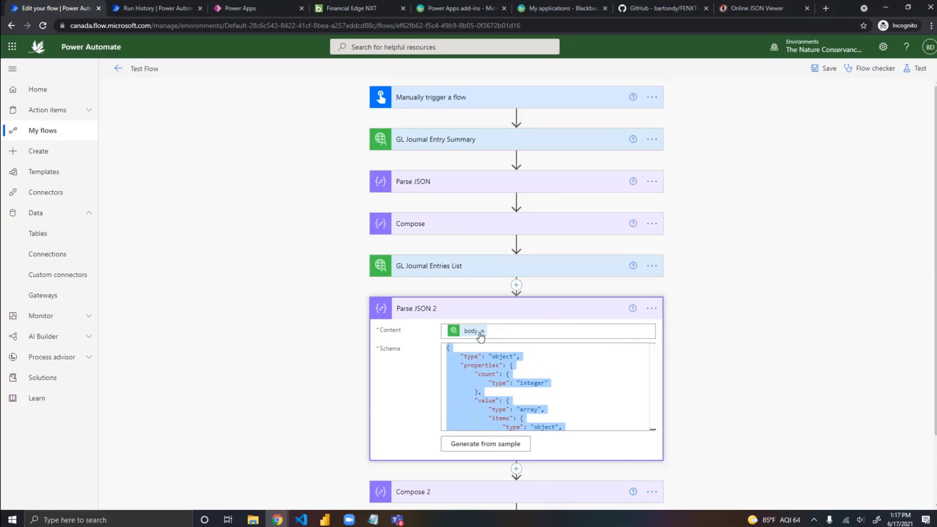
Step: Insert an Apply to each control between Parse JSON 2 and Compose 2, and open its output selection for dynamic content
scroll(702, 351, "down", 2)
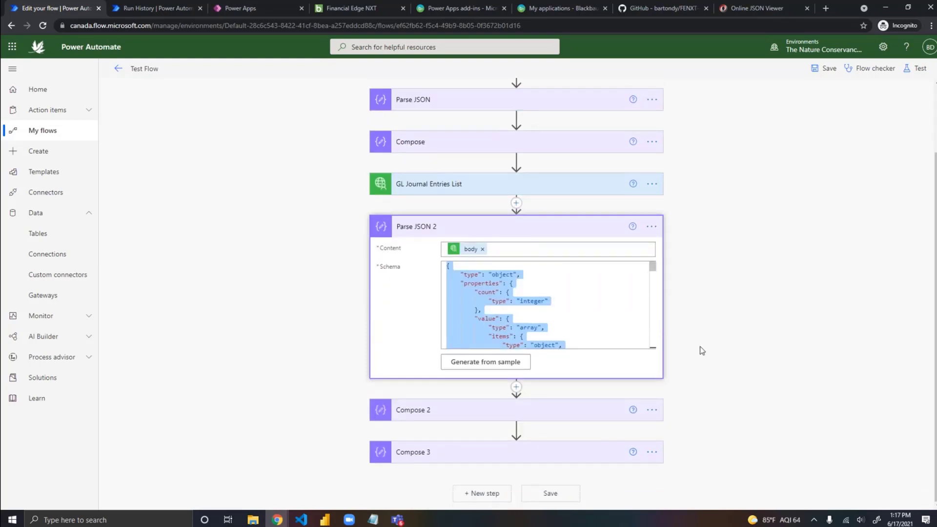
left_click(516, 387)
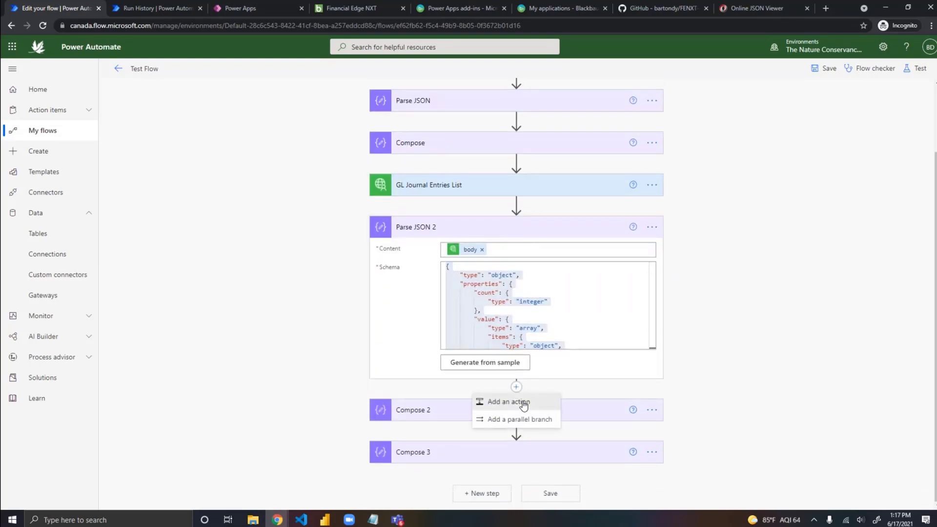
left_click(522, 402)
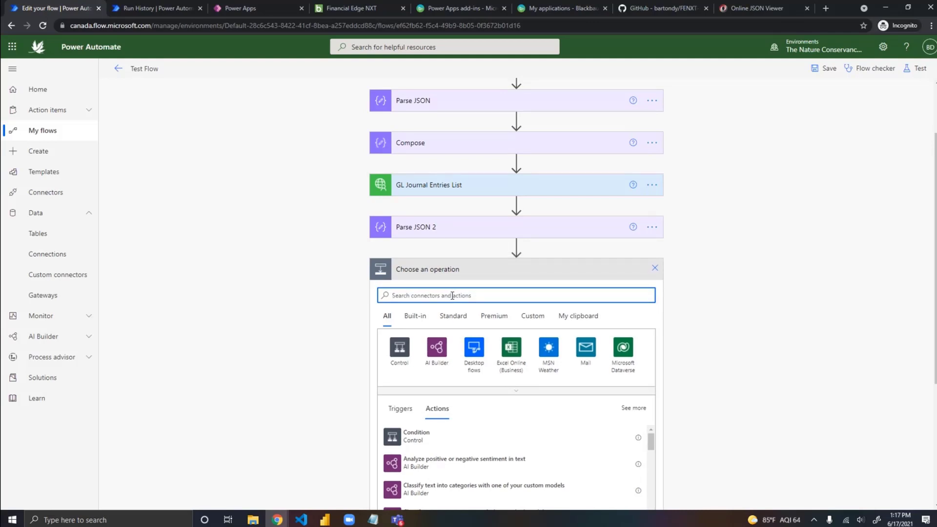
type("apply")
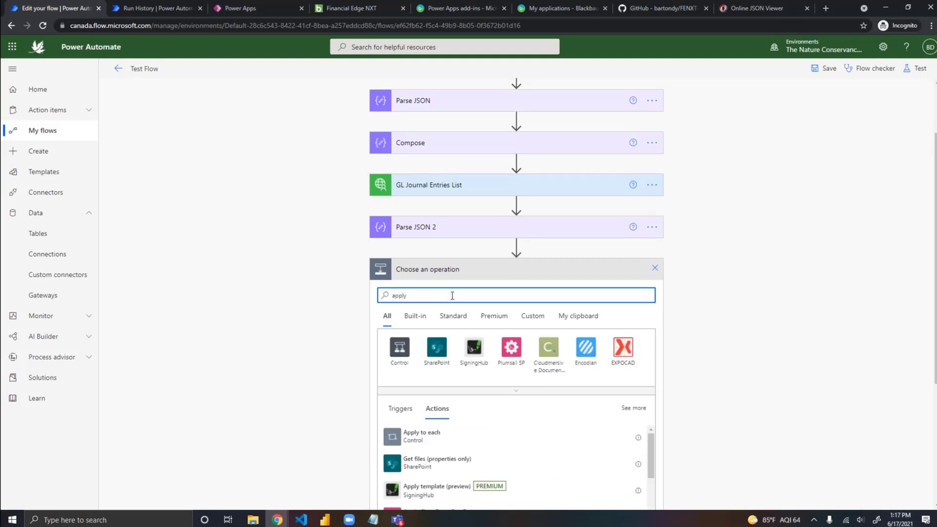
left_click(421, 442)
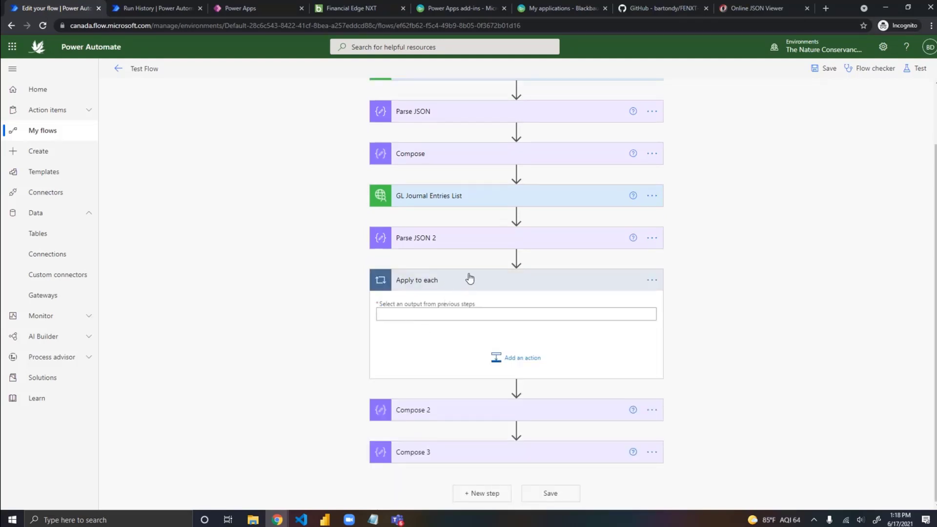
left_click(423, 314)
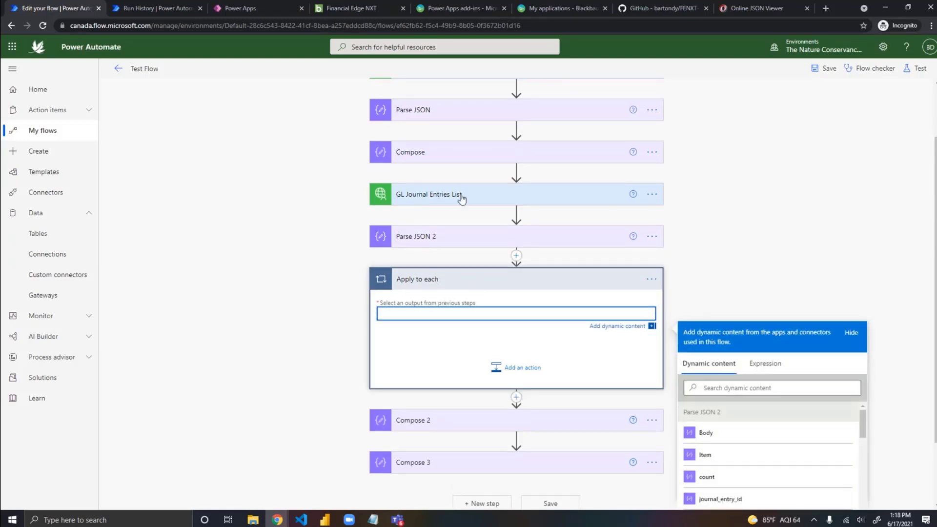
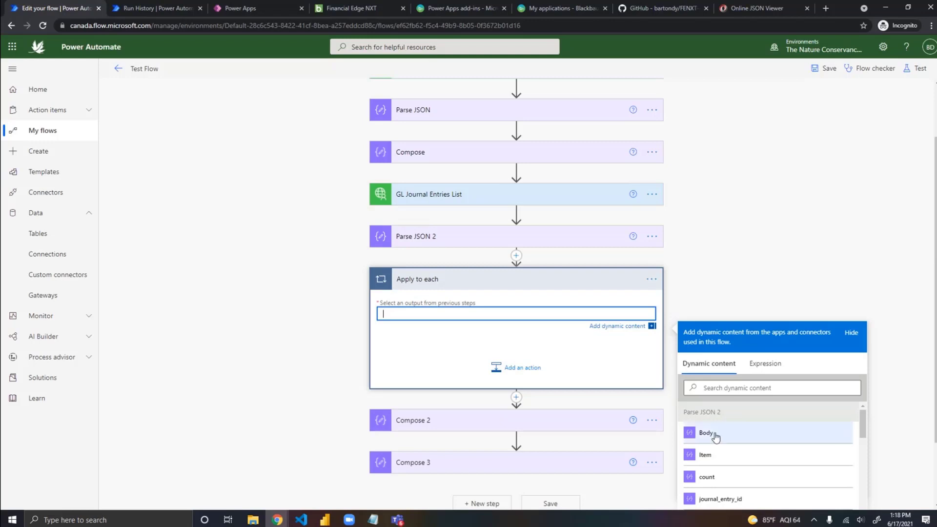
Step: Look through the Parse JSON 2 outputs, then switch to the Online JSON Viewer and collapse entries 0, 1 and 2 to examine the value array
scroll(746, 432, "down", 1)
scroll(729, 415, "up", 1)
scroll(736, 445, "down", 3)
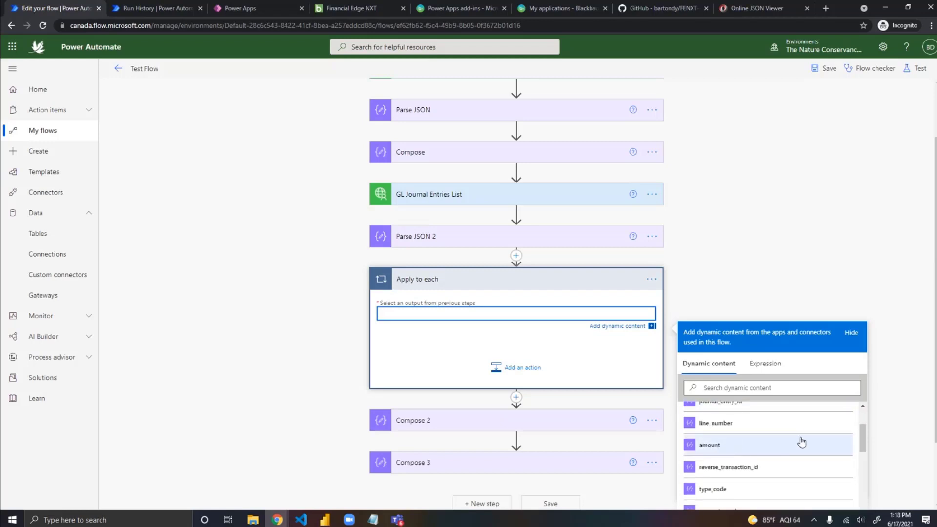
scroll(801, 441, "down", 5)
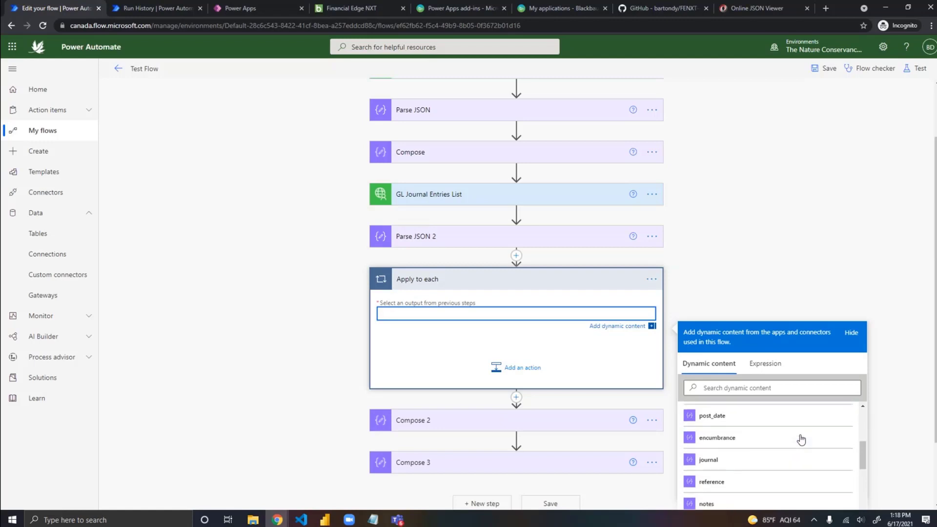
scroll(801, 442, "down", 1)
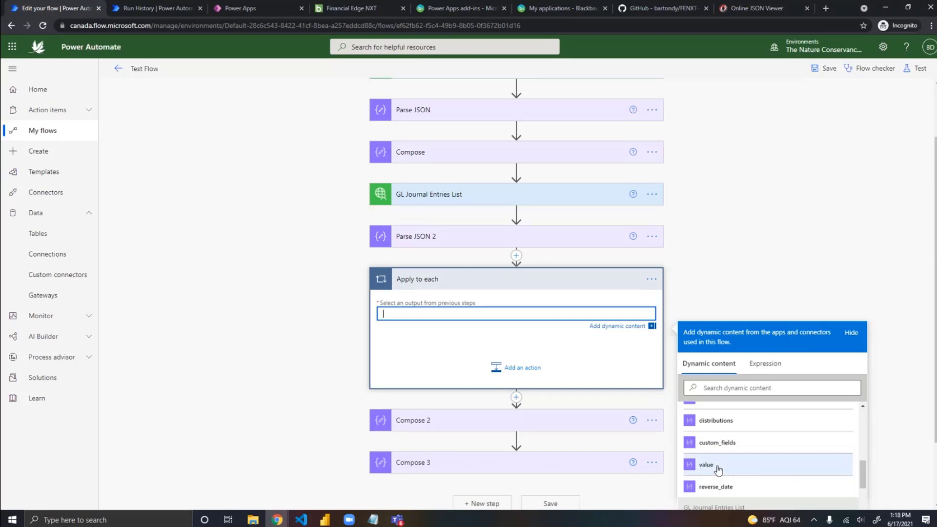
left_click(751, 8)
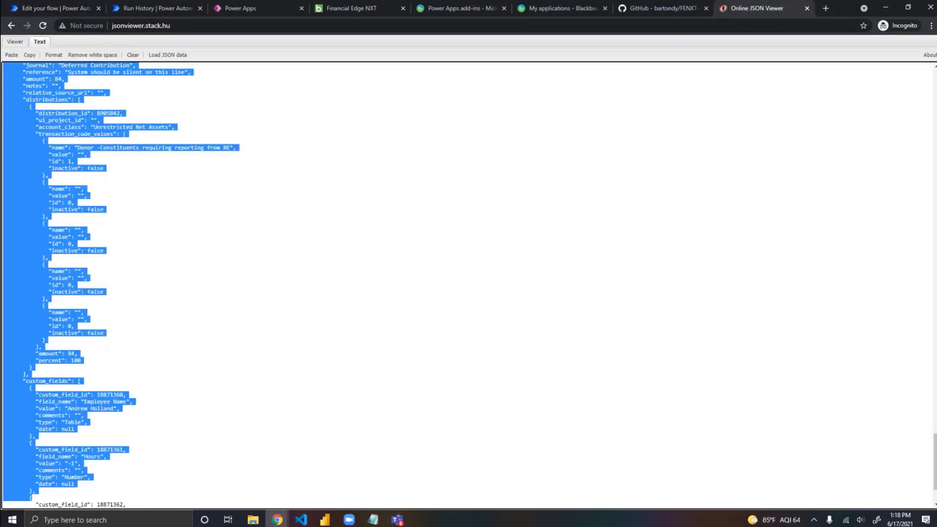
left_click(14, 41)
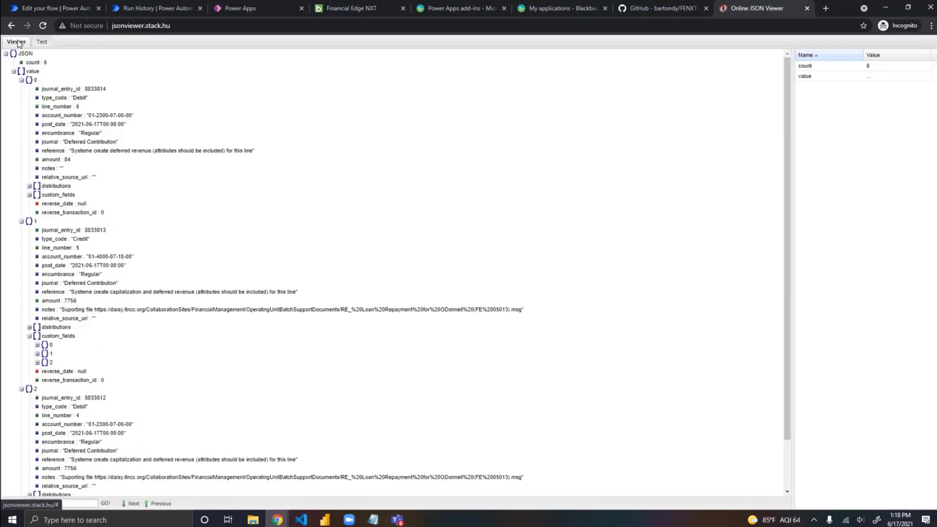
left_click(20, 80)
left_click(22, 89)
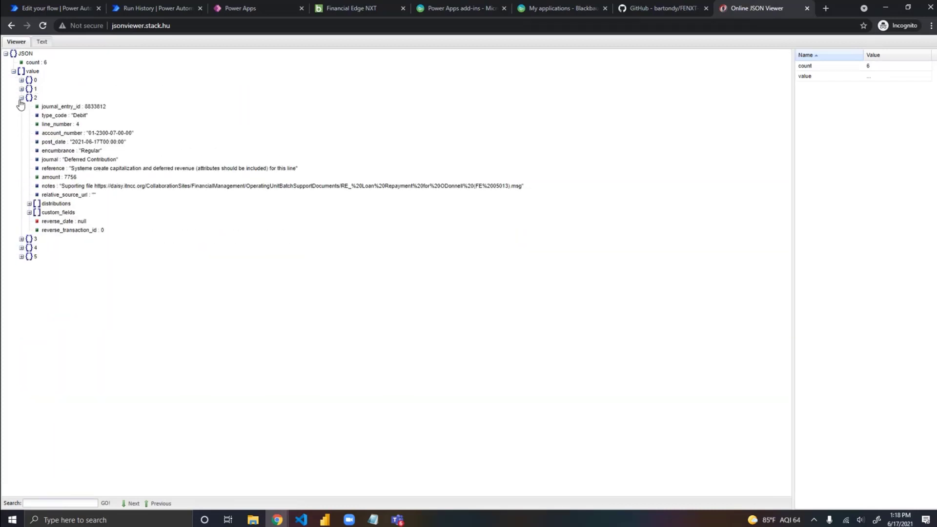
left_click(21, 98)
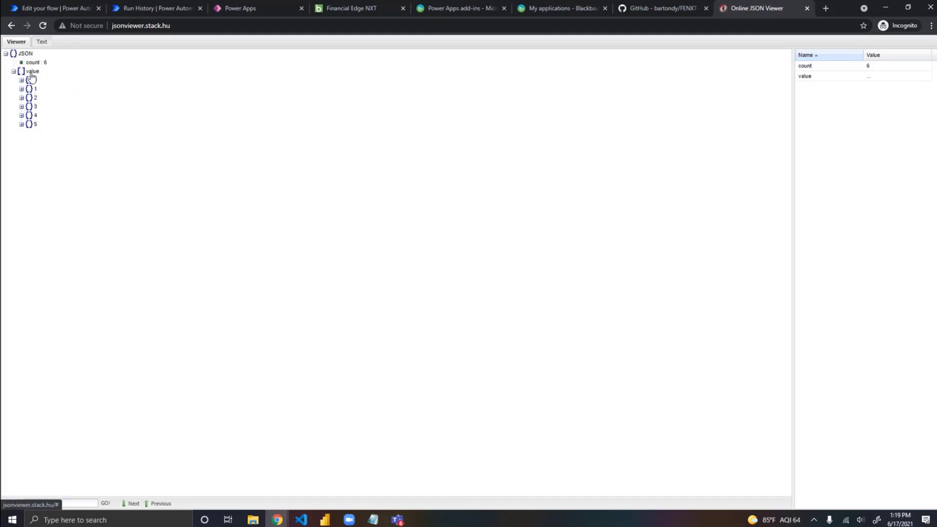
Step: Return to the Power Automate flow and set the Apply to each output to value from Parse JSON 2
left_click(59, 8)
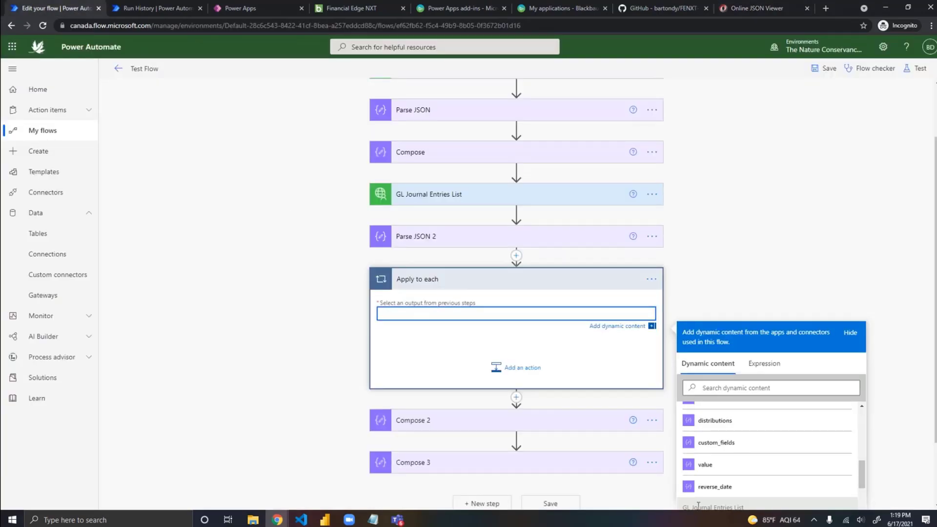
left_click(710, 467)
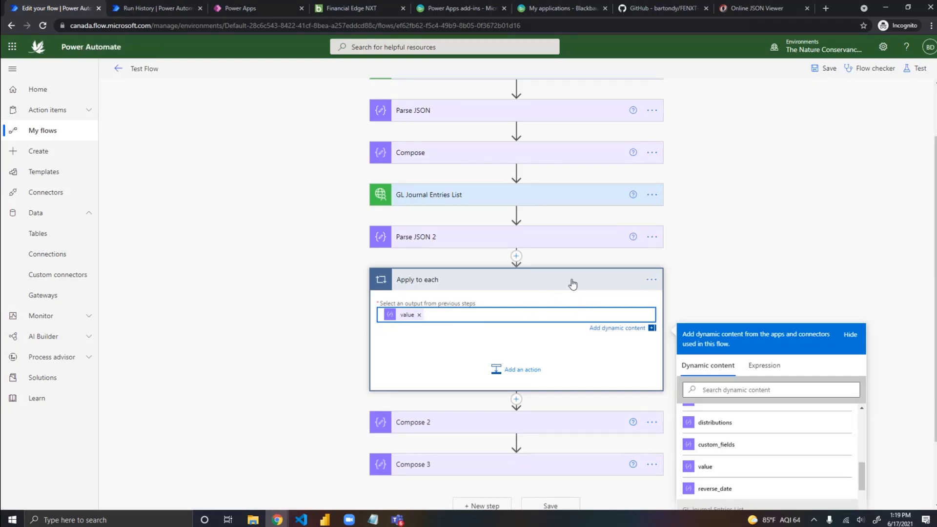
Step: Insert a Data Operation Compose action inside the Apply to each loop
scroll(595, 303, "down", 1)
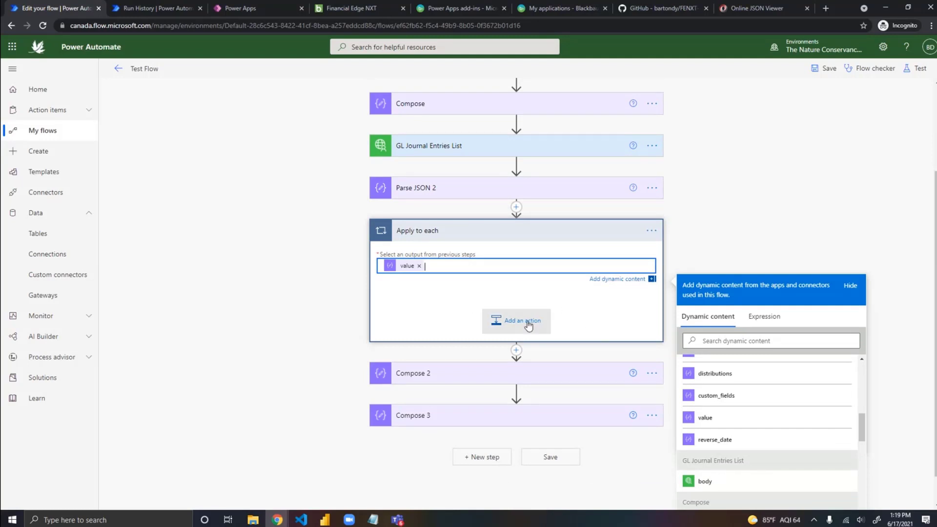
left_click(500, 326)
type("c")
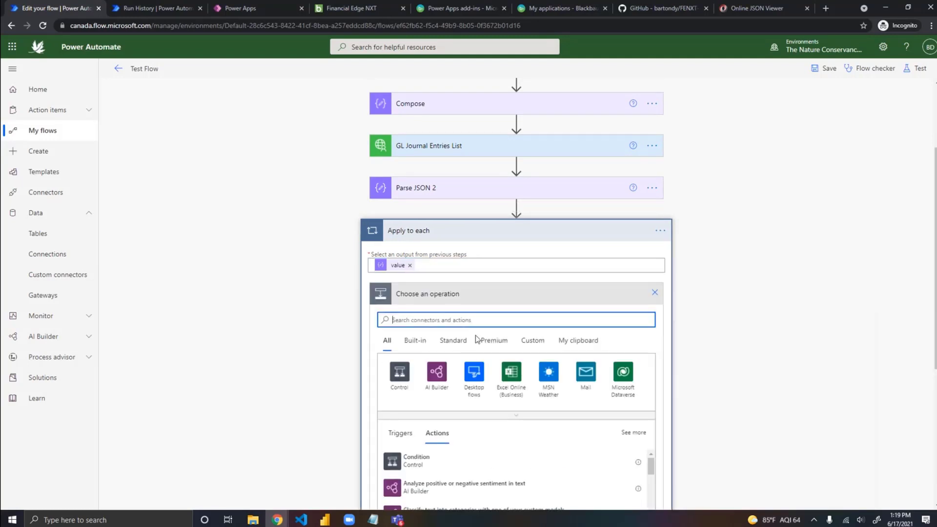
type("ompose")
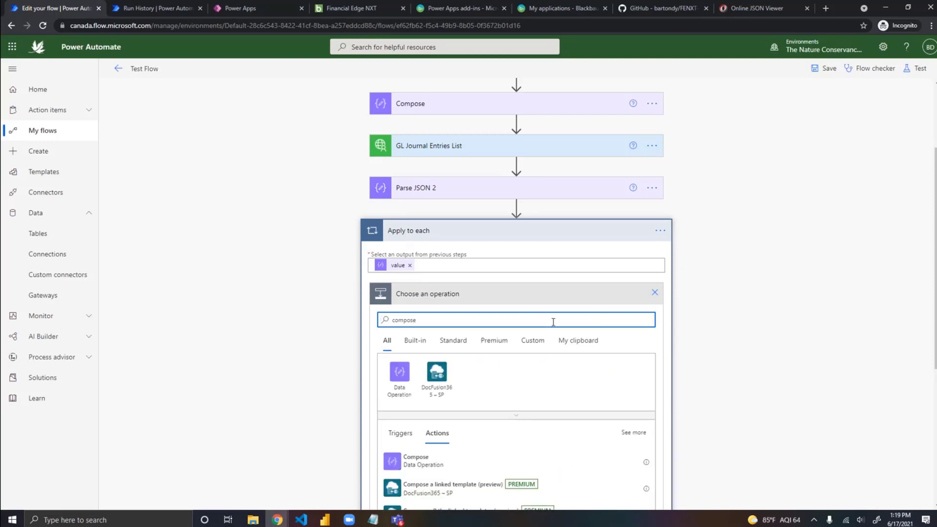
left_click(429, 467)
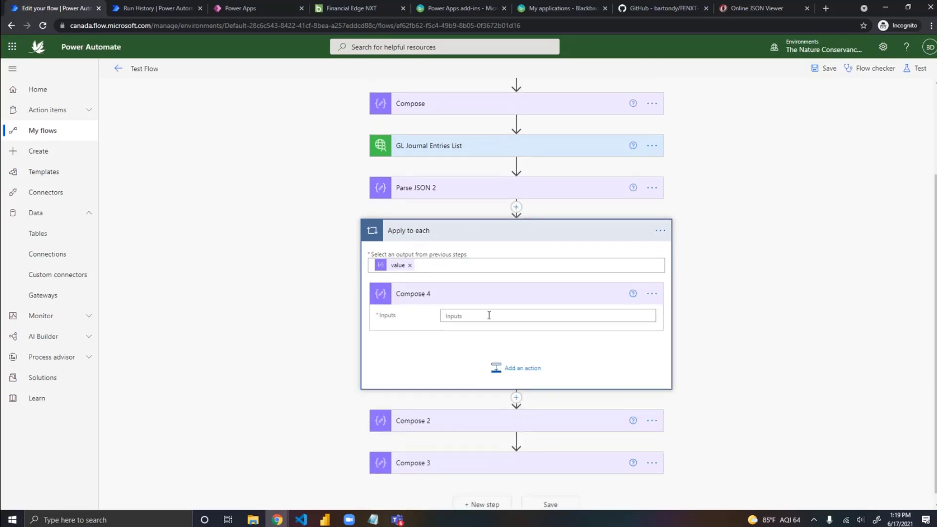
Step: Try to use the distribution-level amount from Parse JSON 2 as the Inputs of Compose 4
left_click(500, 318)
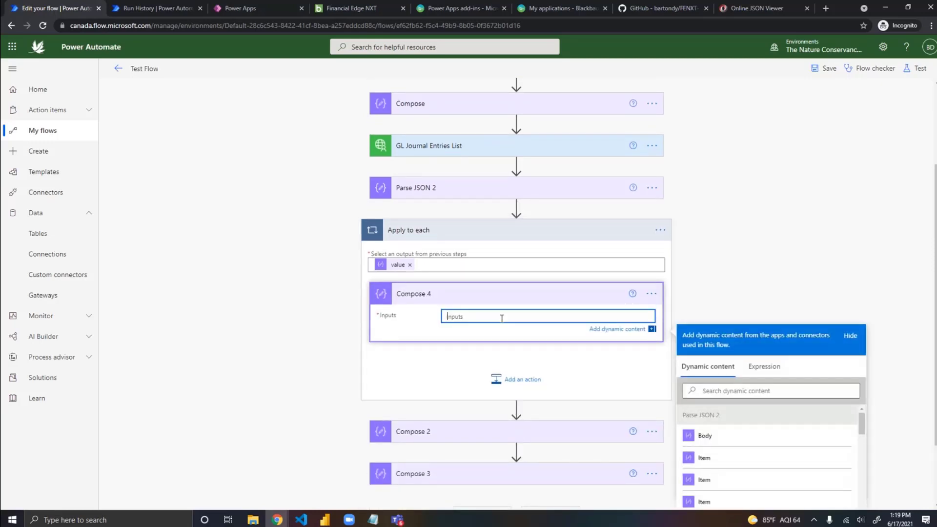
scroll(860, 283, "down", 2)
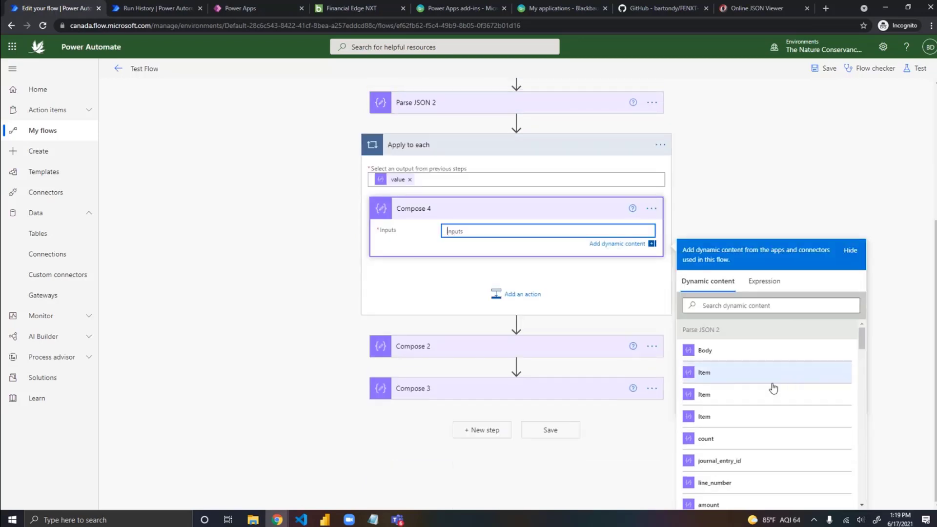
scroll(781, 388, "down", 1)
scroll(790, 389, "down", 3)
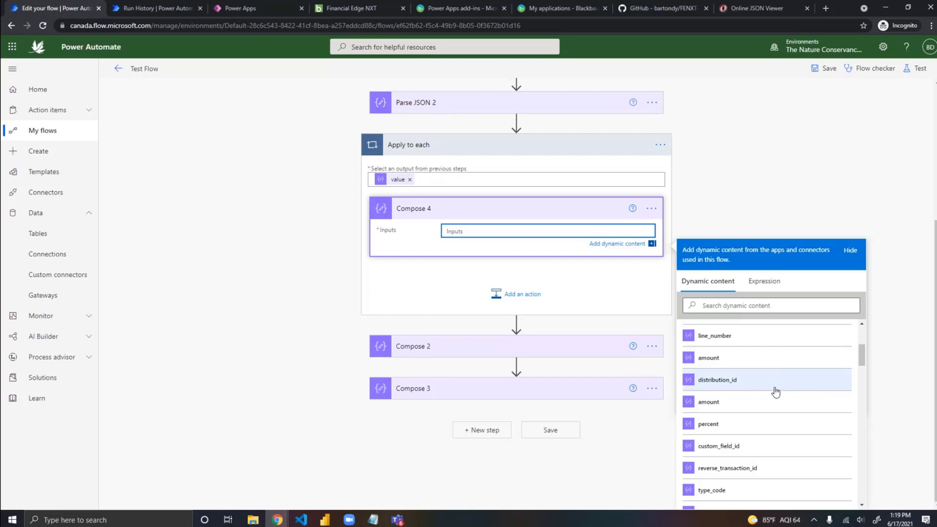
left_click(708, 402)
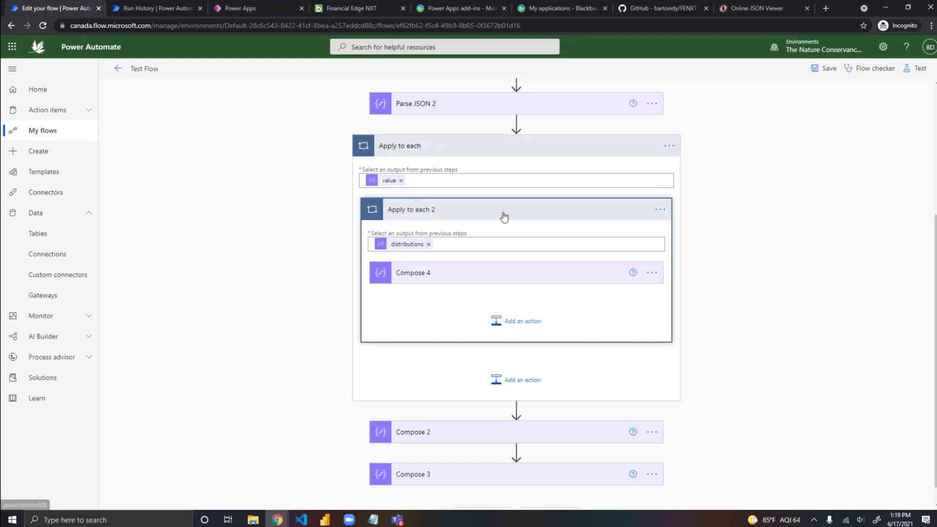
Step: Delete the nested Apply to each 2 loop together with the Compose 4 action inside it
left_click(661, 211)
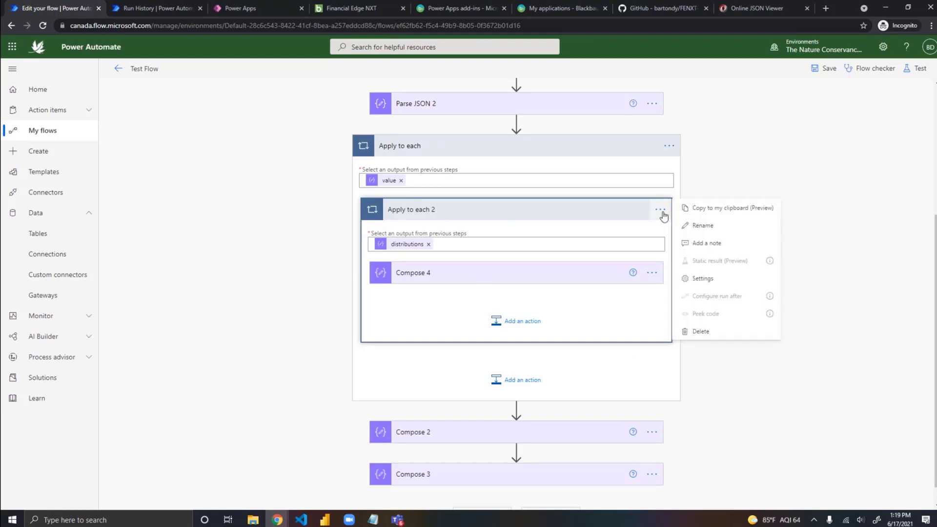
left_click(702, 331)
left_click(478, 294)
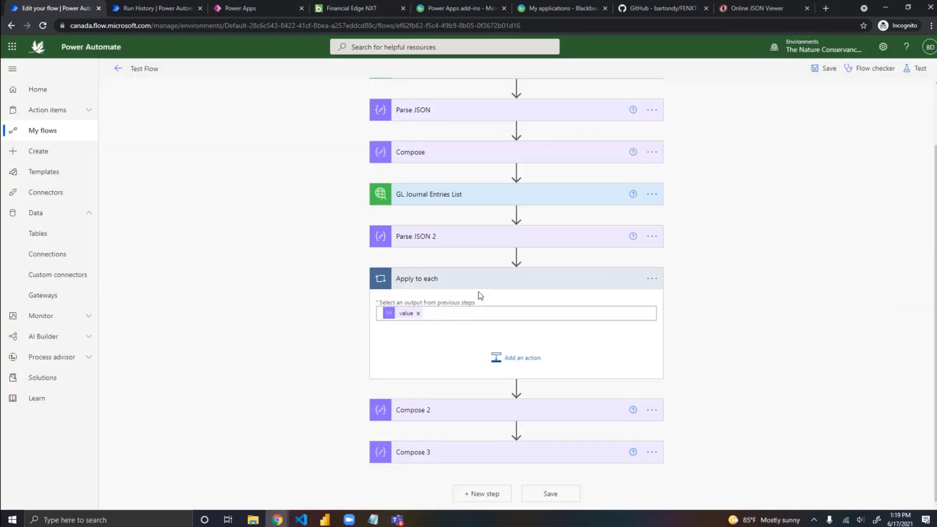
Step: Add a new Data Operation Compose action inside the Apply to each loop over value
left_click(517, 362)
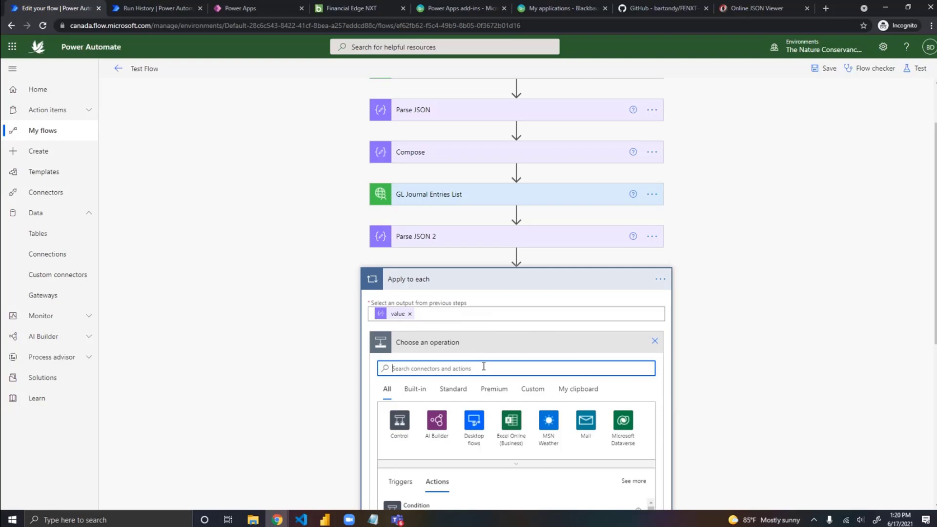
type("compose")
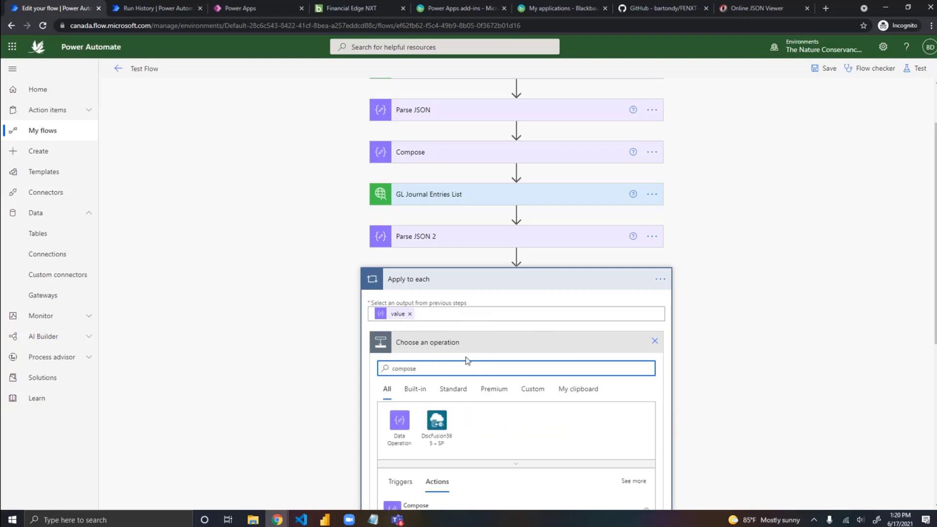
left_click(398, 437)
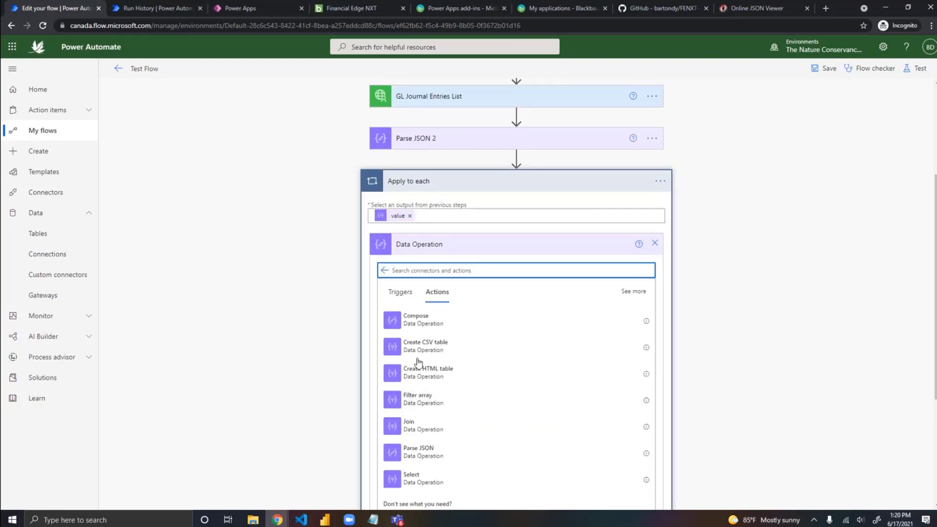
left_click(419, 323)
Step: Set the Inputs of Compose 4 to type_code from Parse JSON 2 and inspect its underlying expression
left_click(478, 307)
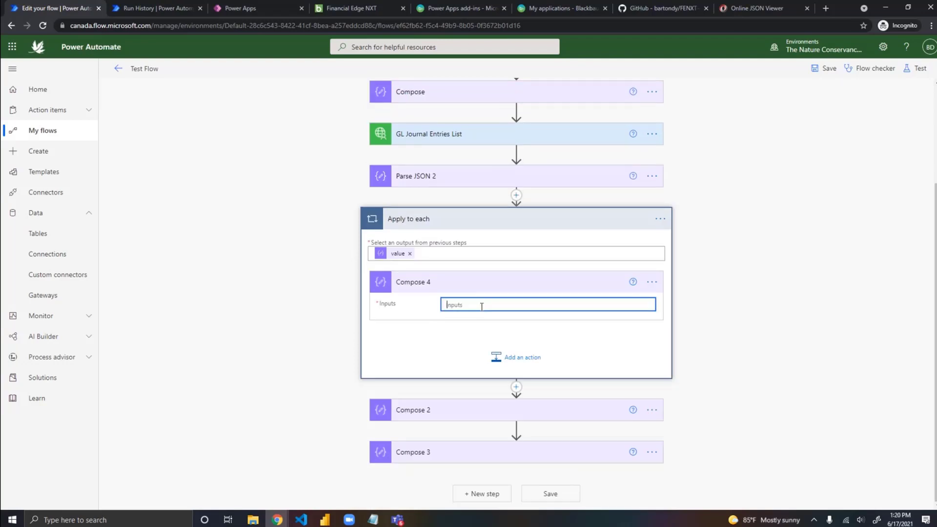
scroll(901, 326, "down", 2)
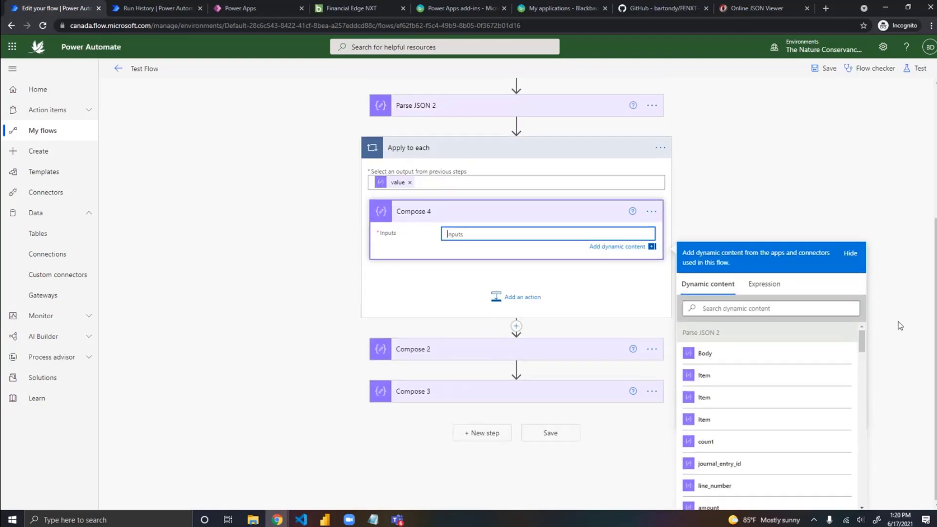
scroll(902, 326, "up", 1)
mouse_move(391, 233)
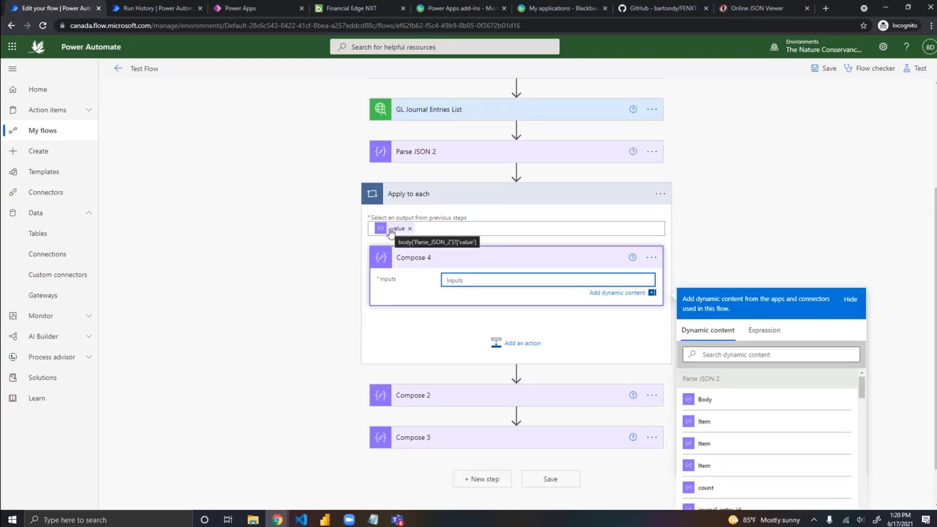
scroll(894, 352, "down", 1)
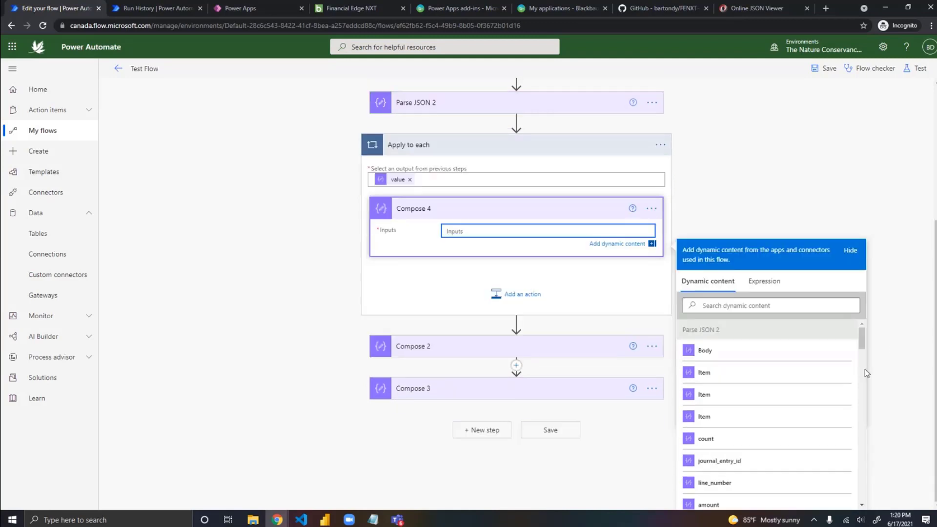
scroll(799, 391, "down", 2)
scroll(801, 410, "down", 3)
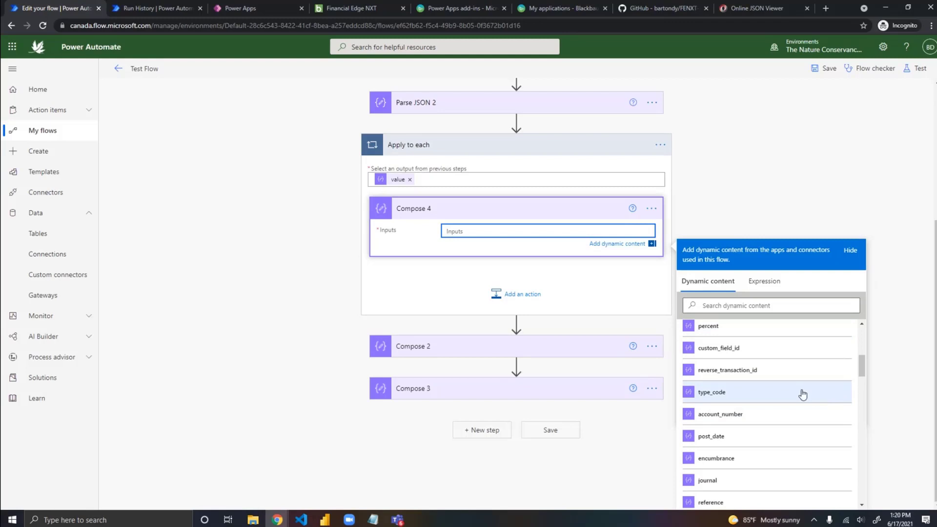
left_click(713, 394)
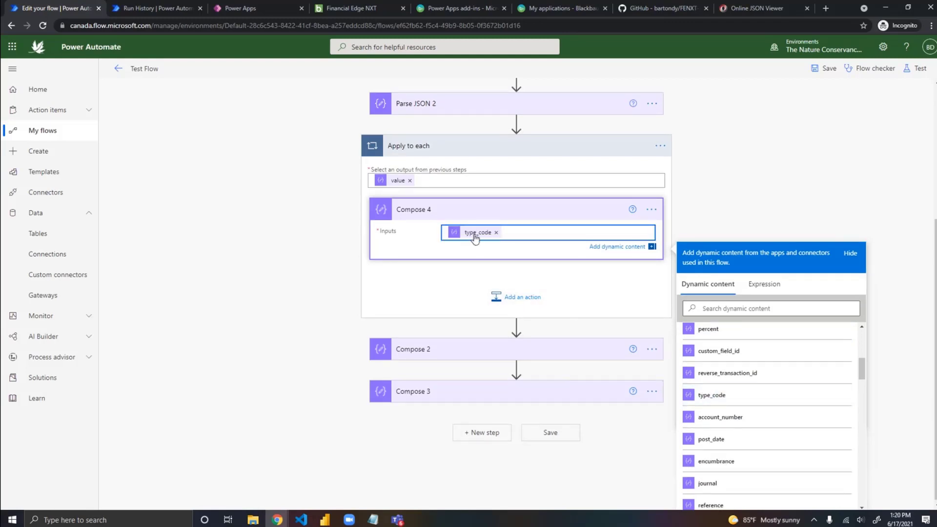
mouse_move(475, 238)
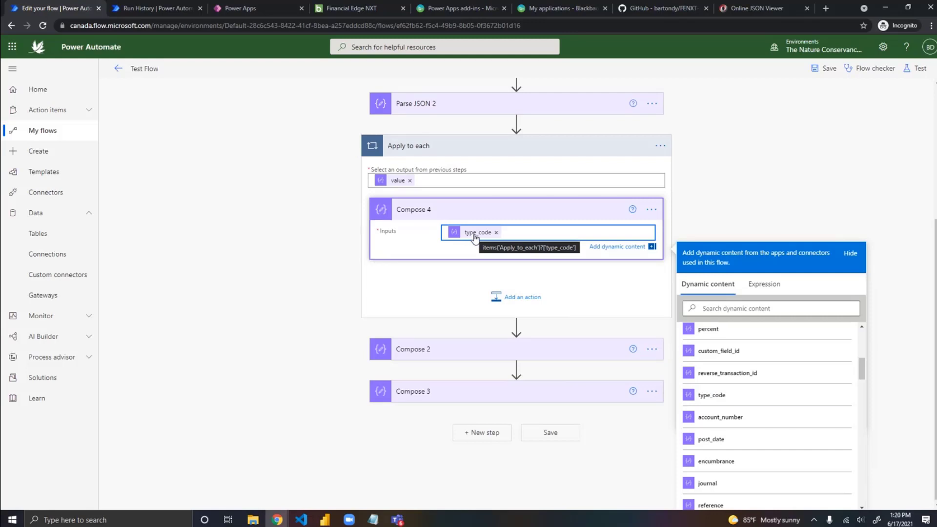
Step: Switch to the Online JSON Viewer and expand entry 1 down to its first distribution to examine the nested fields
left_click(735, 10)
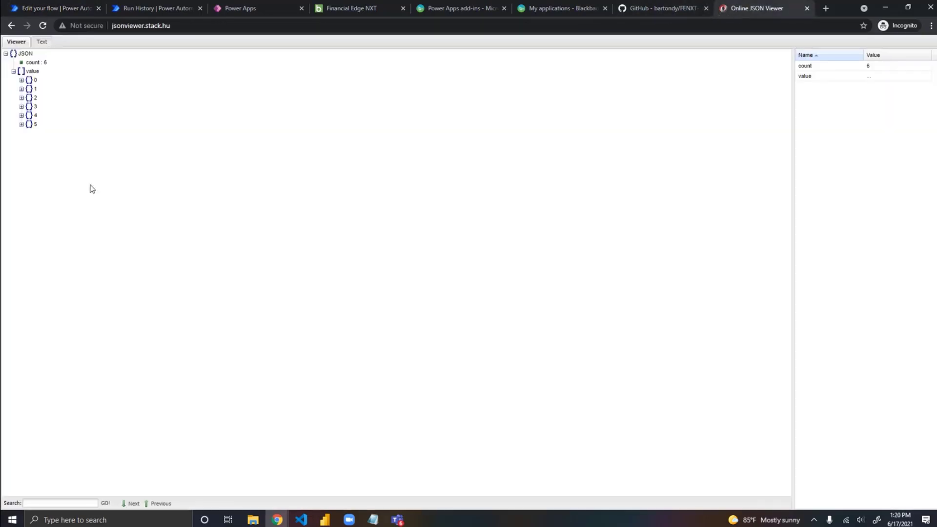
left_click(22, 89)
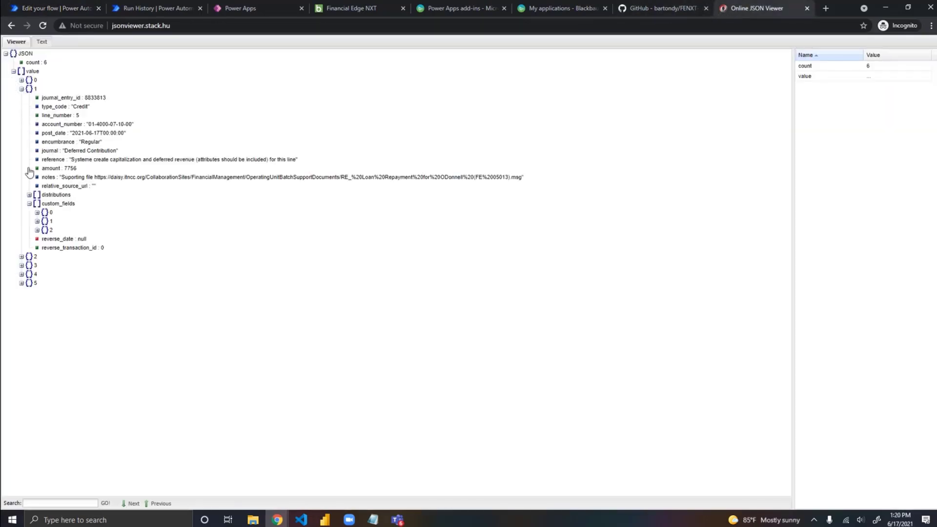
left_click(30, 195)
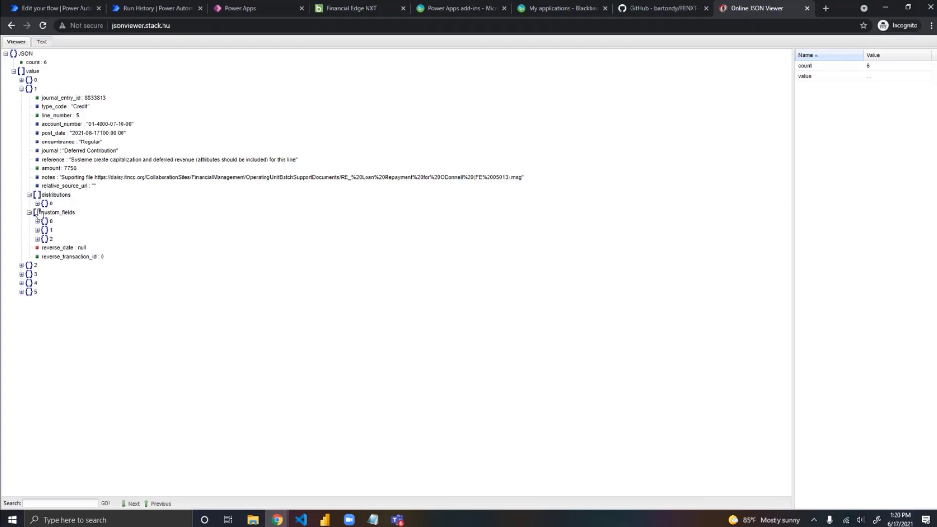
left_click(37, 204)
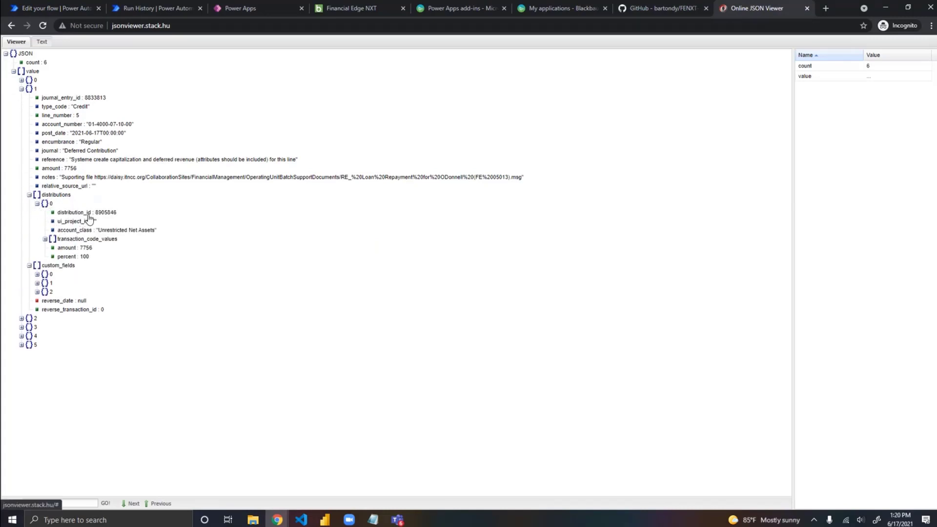
Step: Return to the Power Automate flow and save Test Flow
left_click(51, 7)
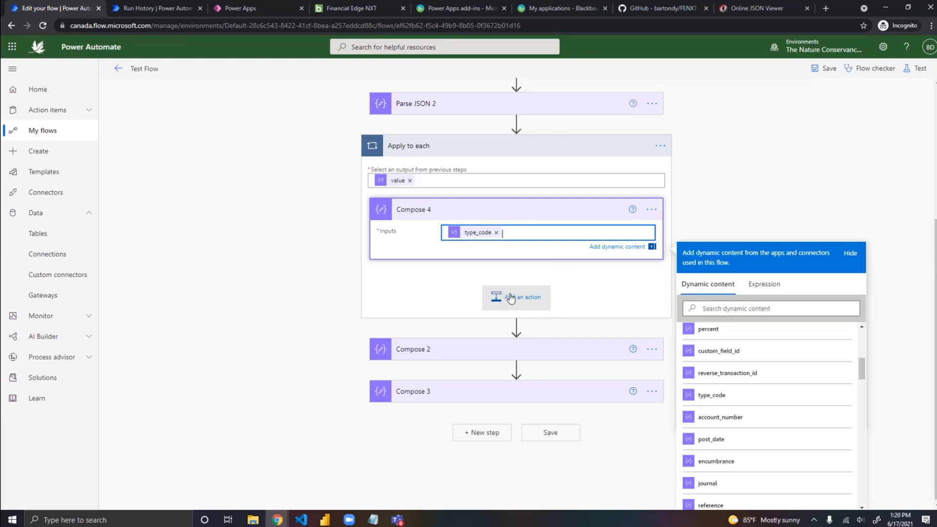
left_click(825, 69)
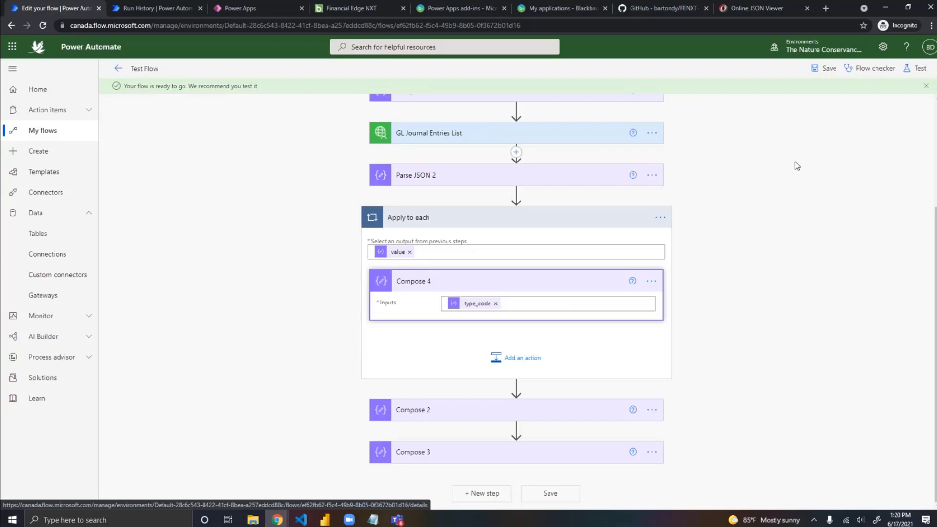
Step: Run a manual test of Test Flow and open the resulting run details
left_click(918, 68)
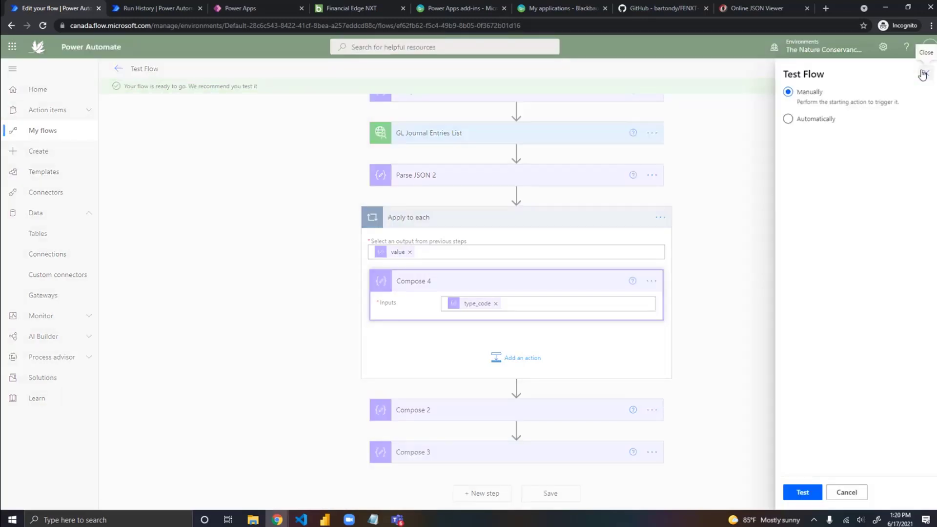
left_click(799, 494)
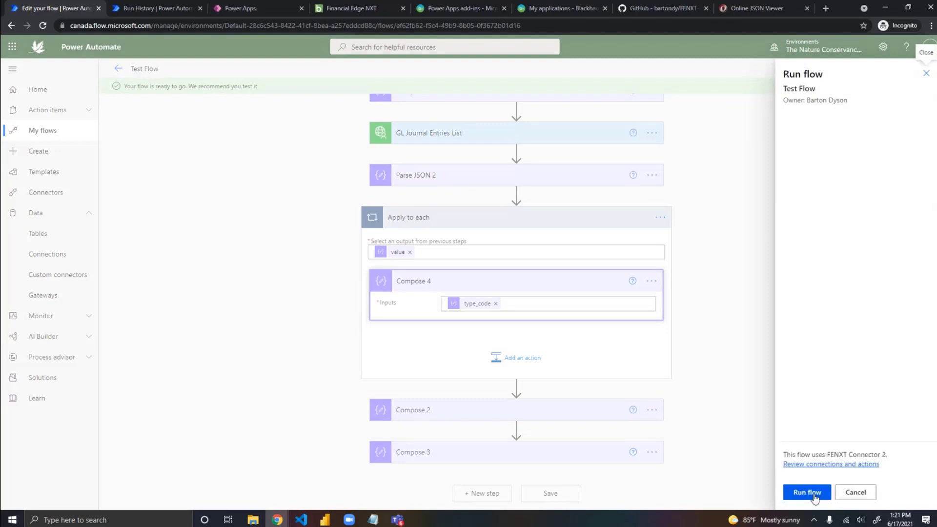
left_click(815, 497)
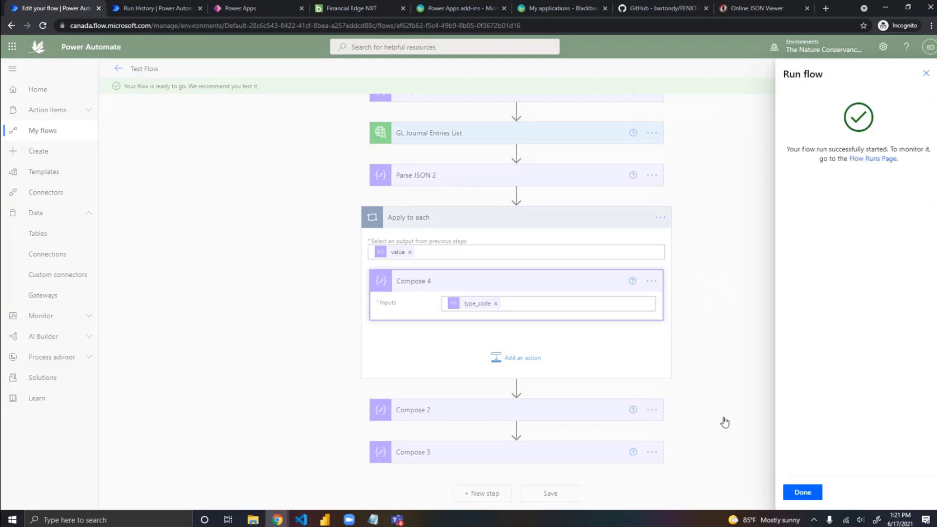
left_click(808, 498)
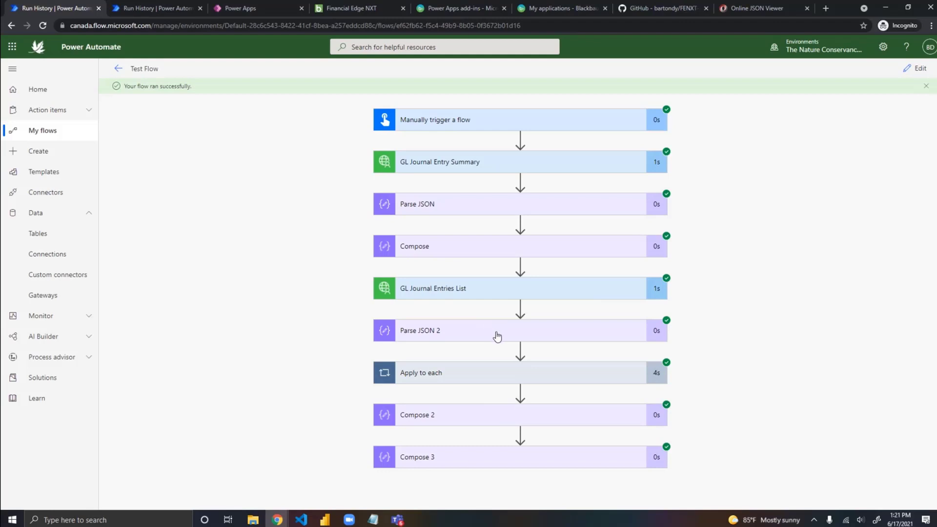
Step: Examine the inputs, schema and outputs of Parse JSON 2 in the test run, and expand Apply to each below it
left_click(495, 335)
scroll(673, 336, "down", 3)
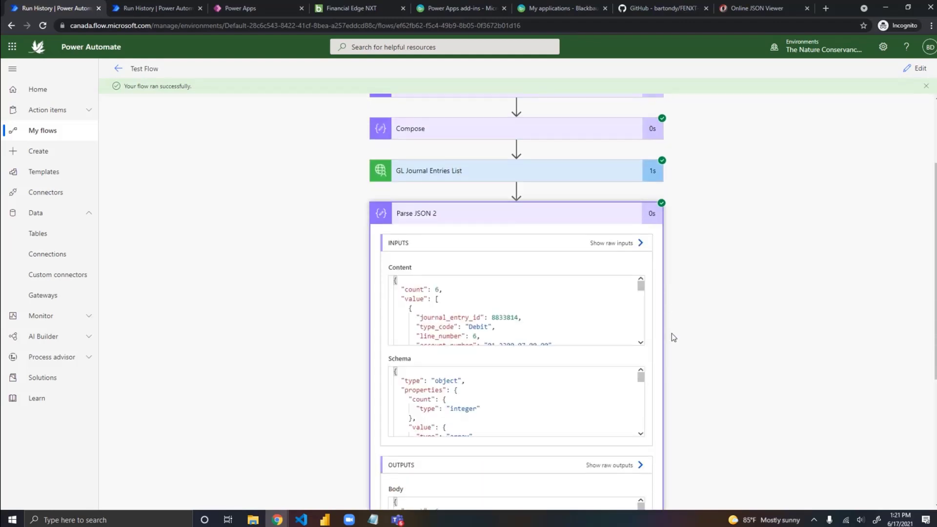
scroll(673, 337, "down", 1)
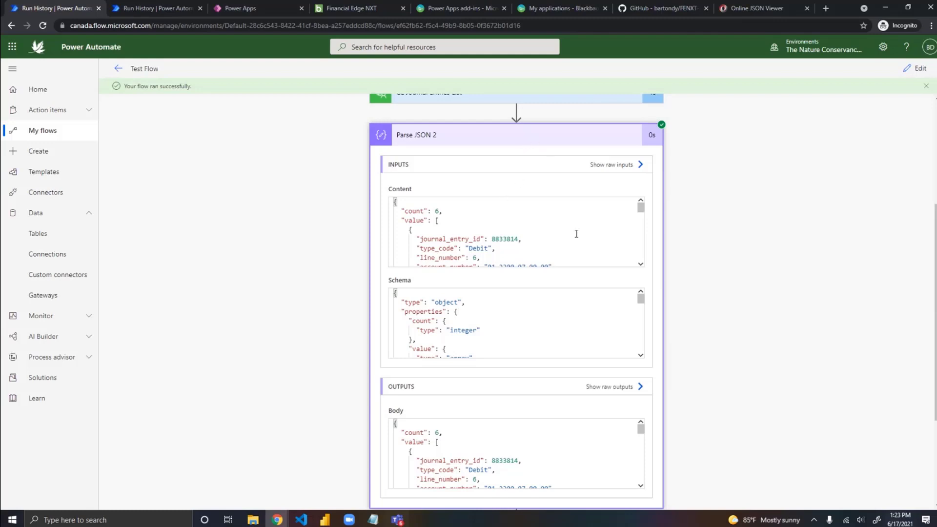
left_click(545, 139)
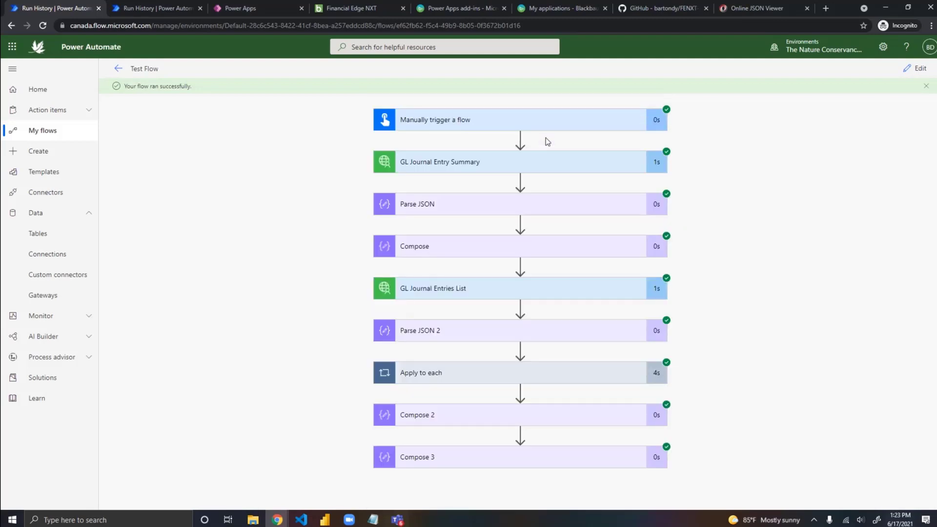
left_click(510, 331)
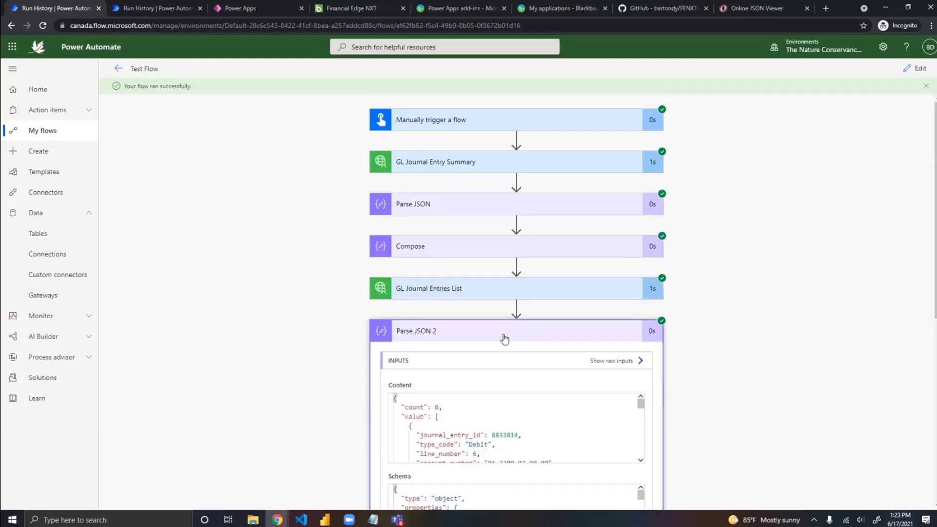
scroll(547, 326, "down", 3)
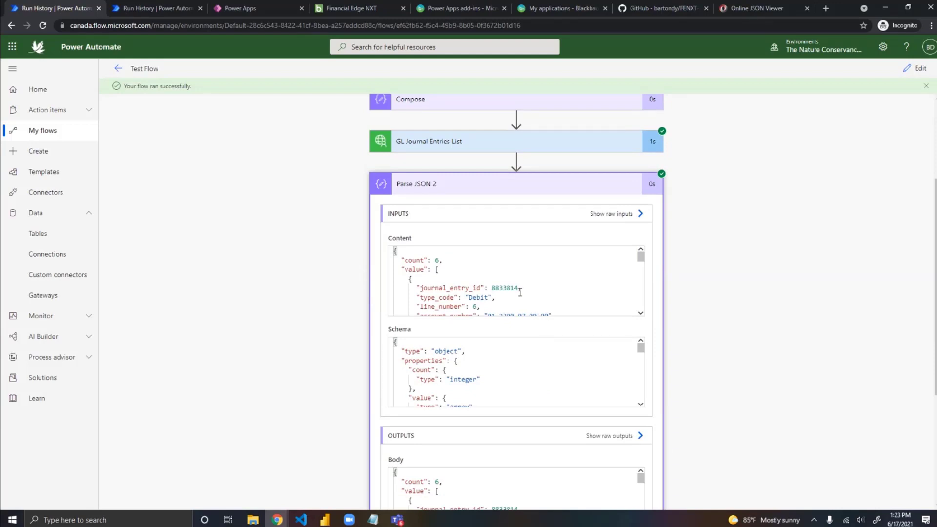
scroll(696, 306, "down", 4)
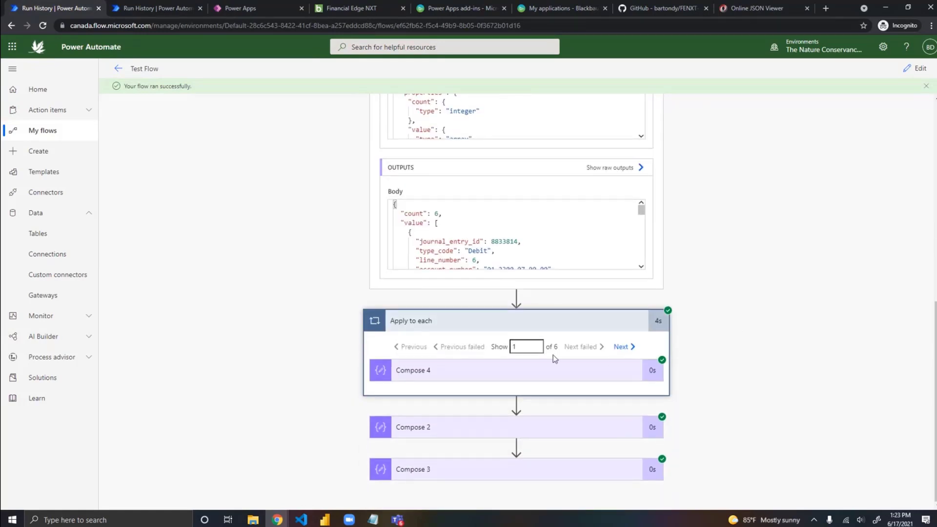
Step: Inspect the Compose 4 results for the first iterations of Apply to each and review the loop in the run
left_click(546, 379)
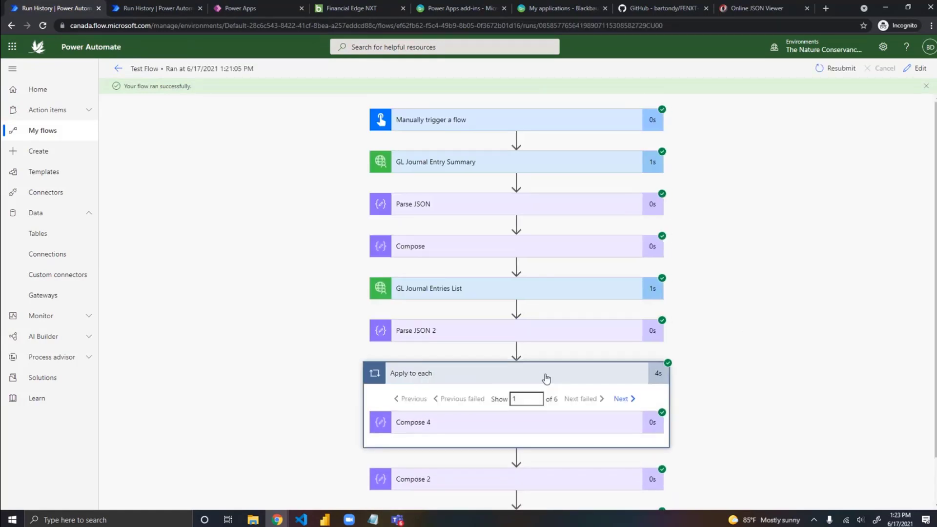
left_click(538, 432)
scroll(722, 376, "down", 3)
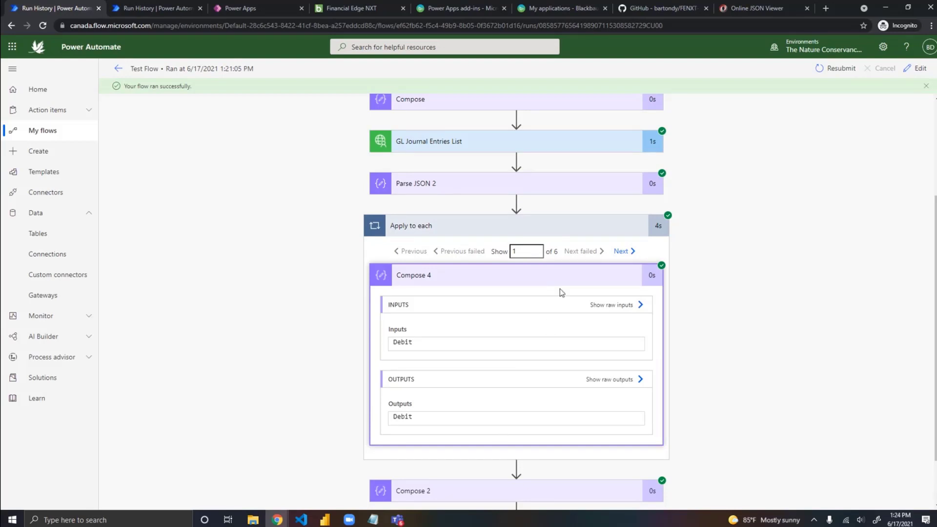
left_click(630, 253)
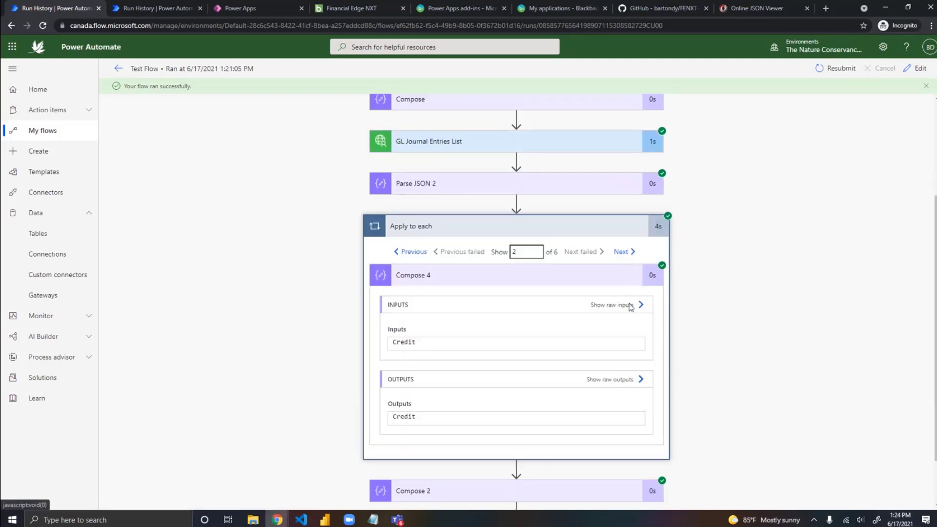
left_click(630, 254)
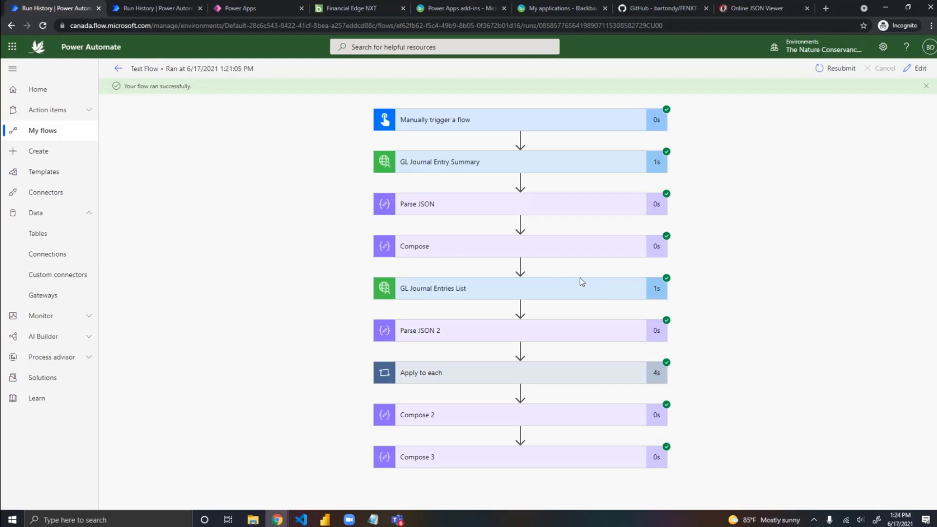
left_click(556, 372)
scroll(620, 362, "down", 1)
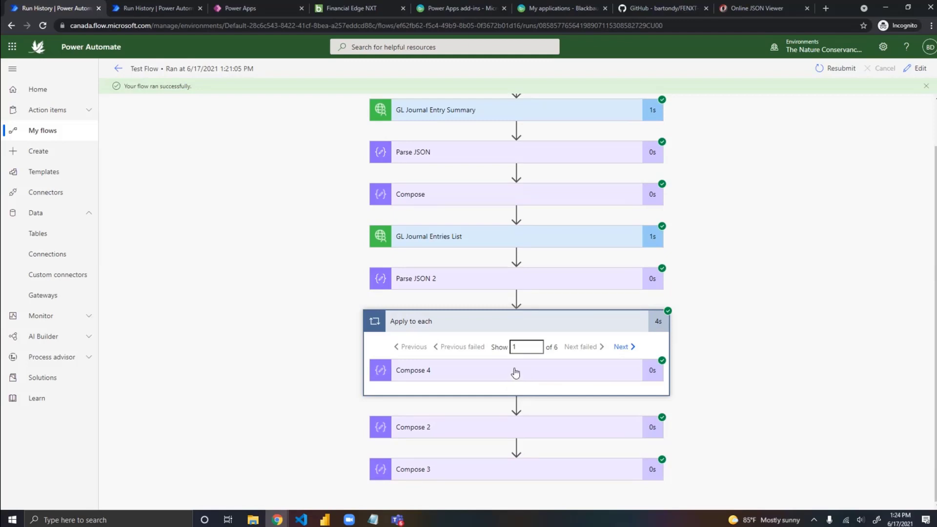
scroll(519, 373, "up", 1)
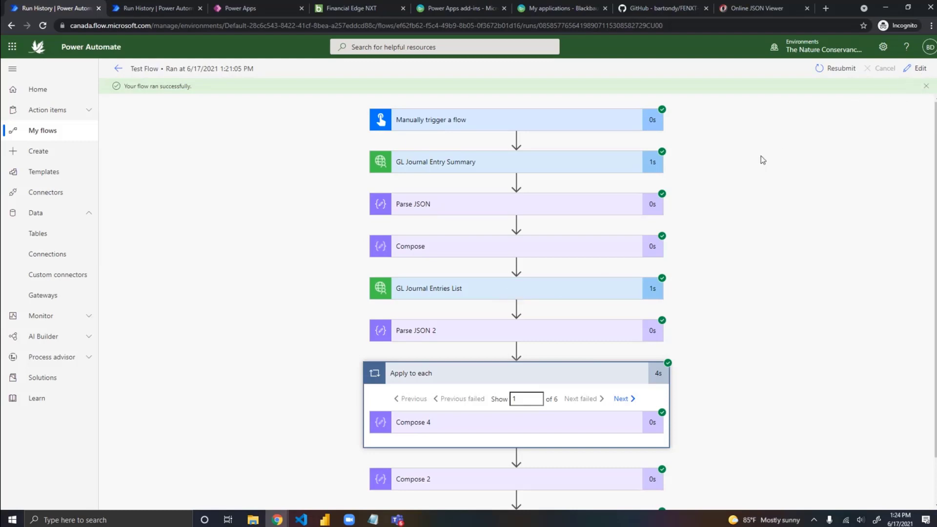
Step: Return to editing Test Flow and delete the Compose 3 action, confirming the deletion
left_click(920, 68)
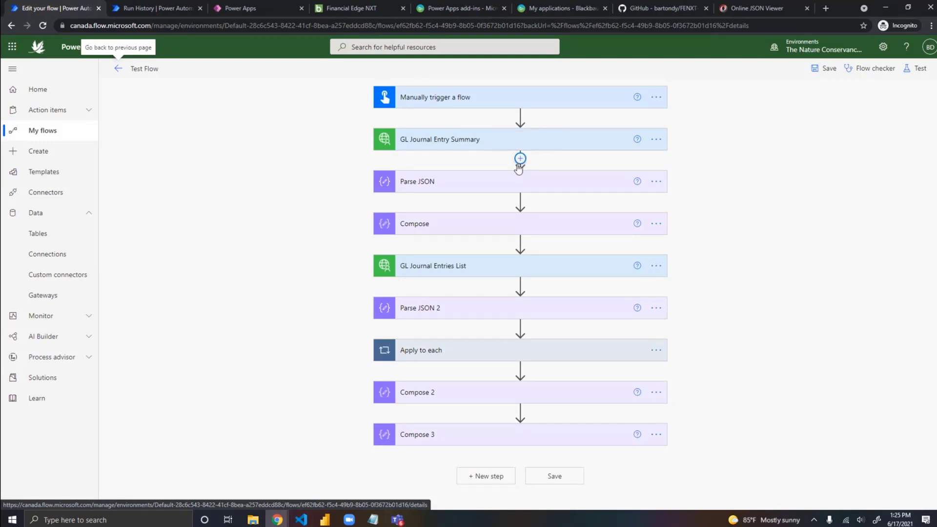
left_click(532, 352)
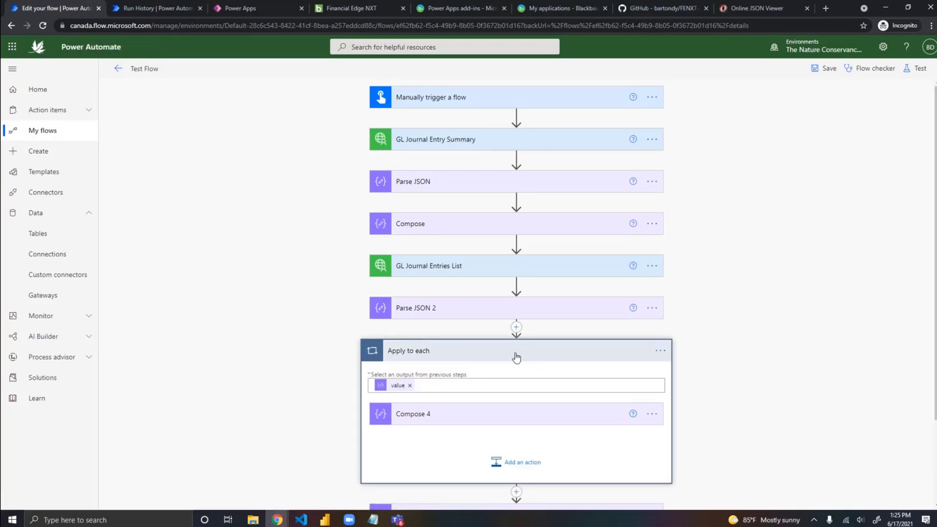
left_click(527, 353)
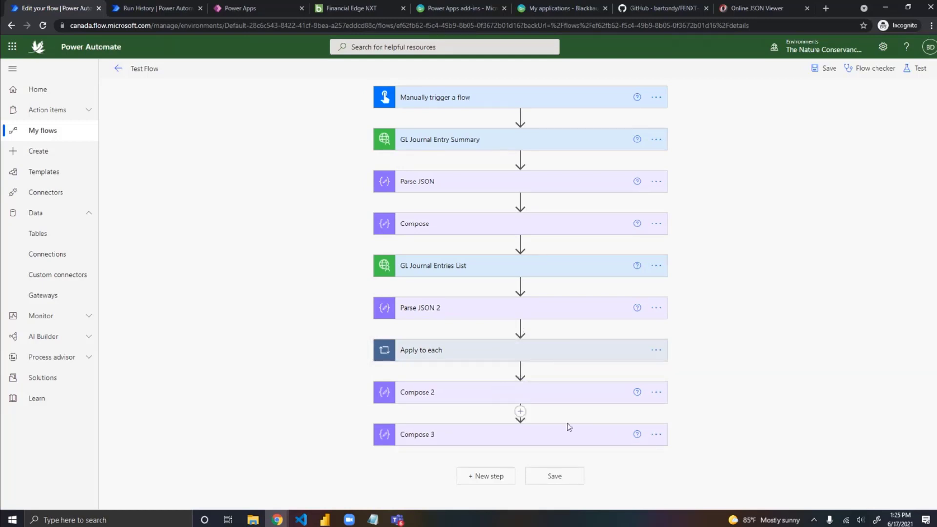
left_click(656, 435)
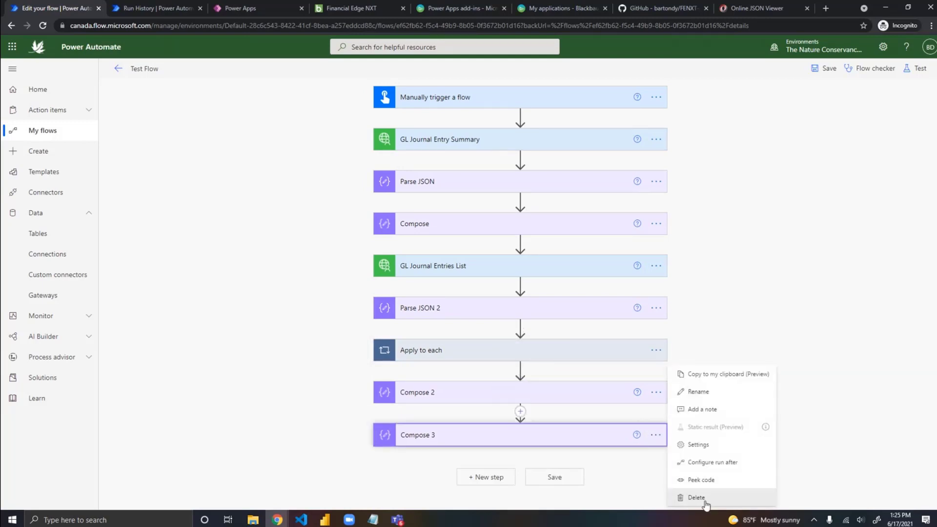
left_click(705, 498)
left_click(474, 295)
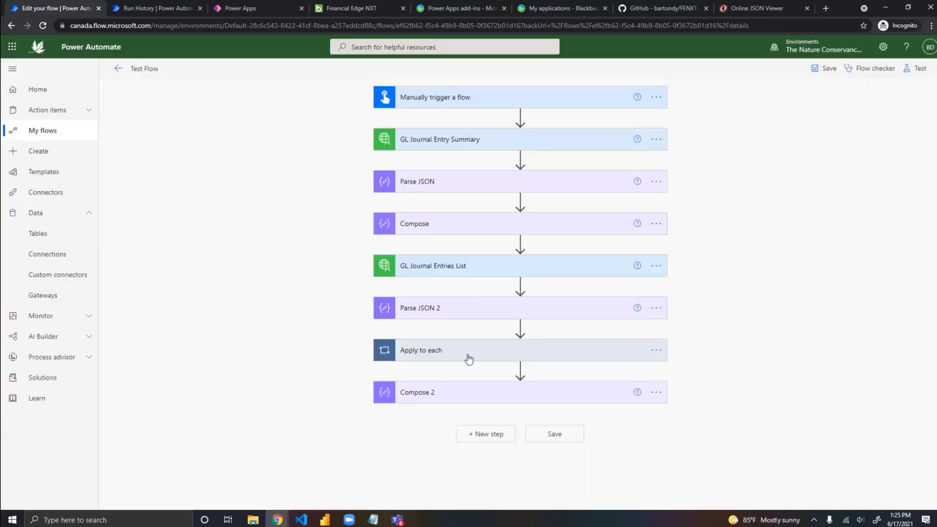
Step: Insert an Office 365 Outlook Send email with options action between Apply to each and Compose 2
left_click(520, 369)
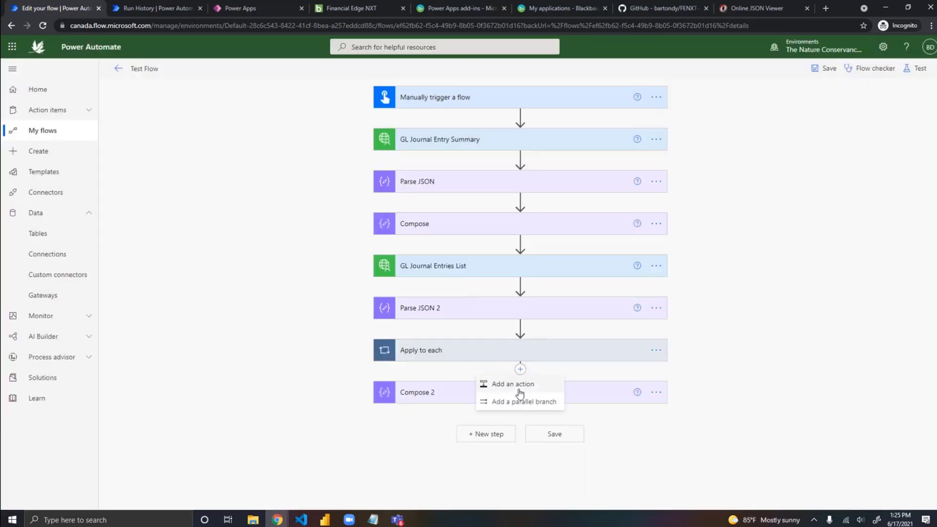
left_click(520, 390)
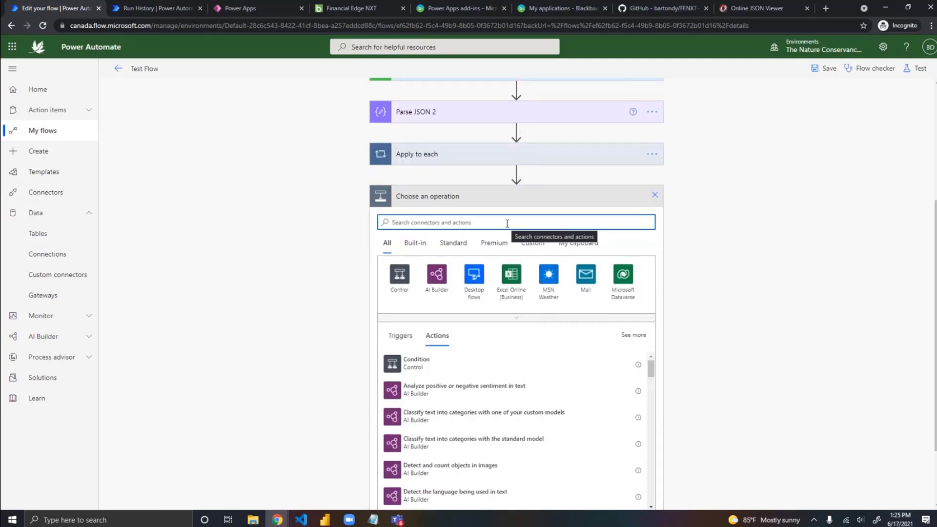
type("email")
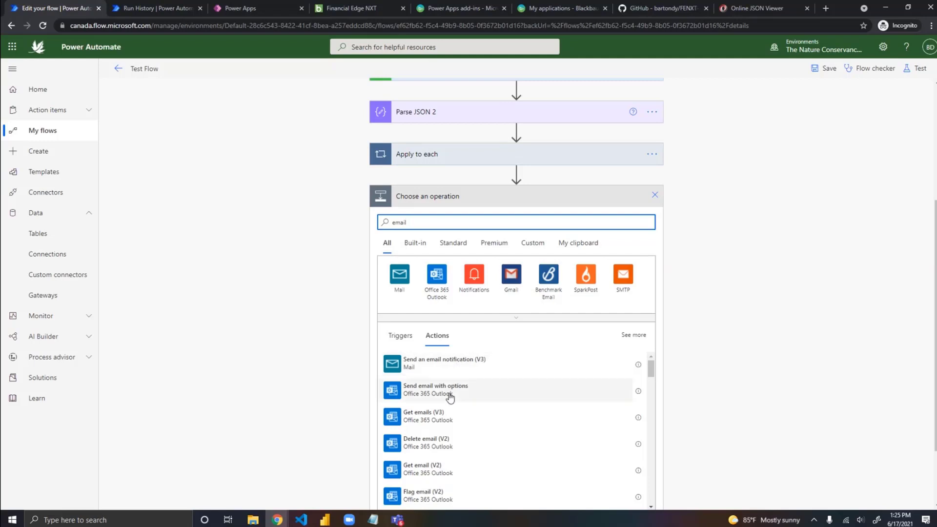
scroll(479, 393, "down", 2)
scroll(710, 373, "up", 1)
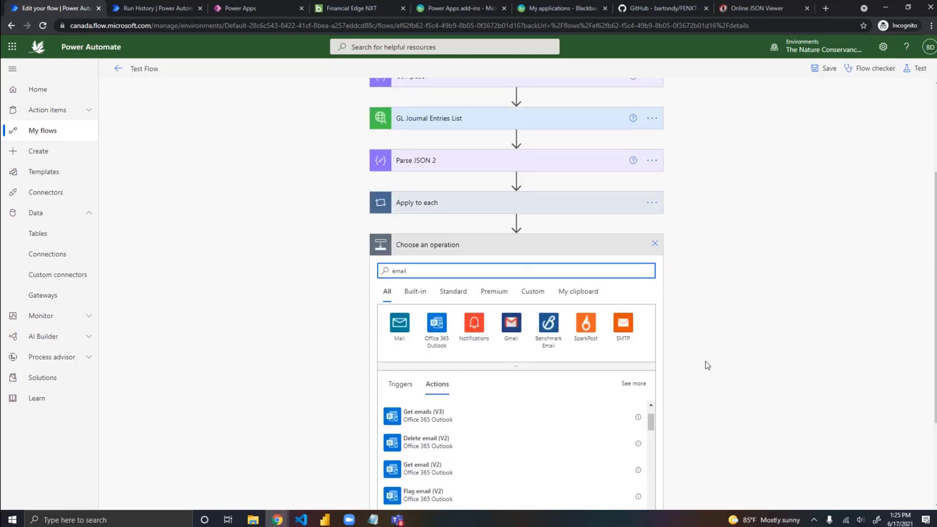
scroll(708, 365, "down", 3)
scroll(477, 351, "up", 2)
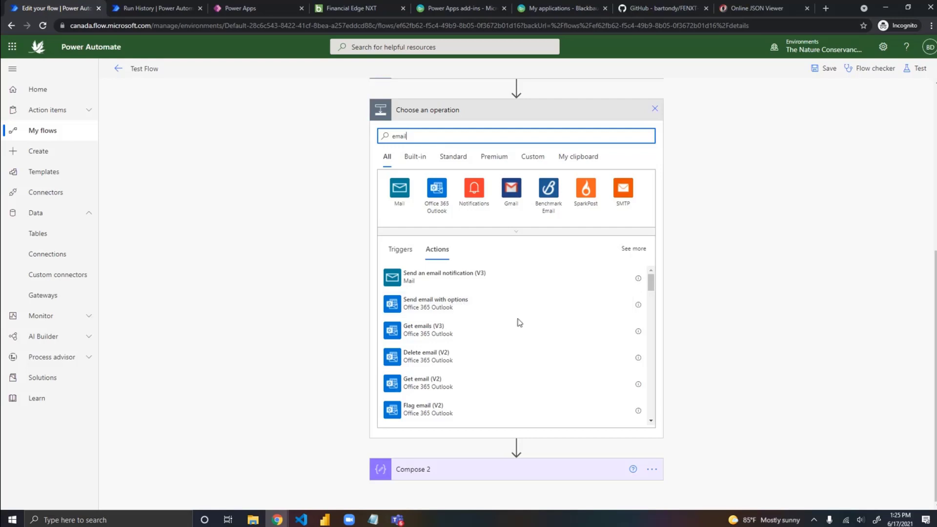
scroll(517, 322, "down", 2)
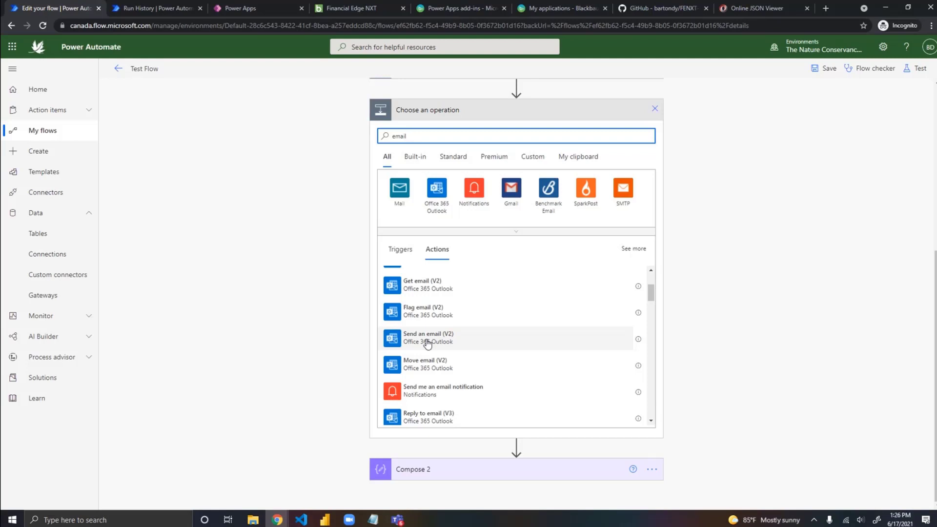
scroll(427, 344, "up", 3)
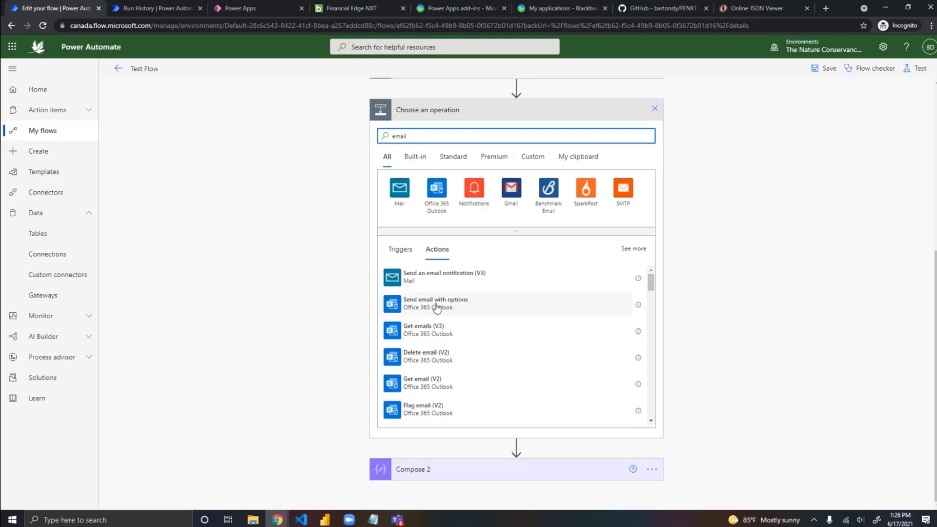
left_click(443, 310)
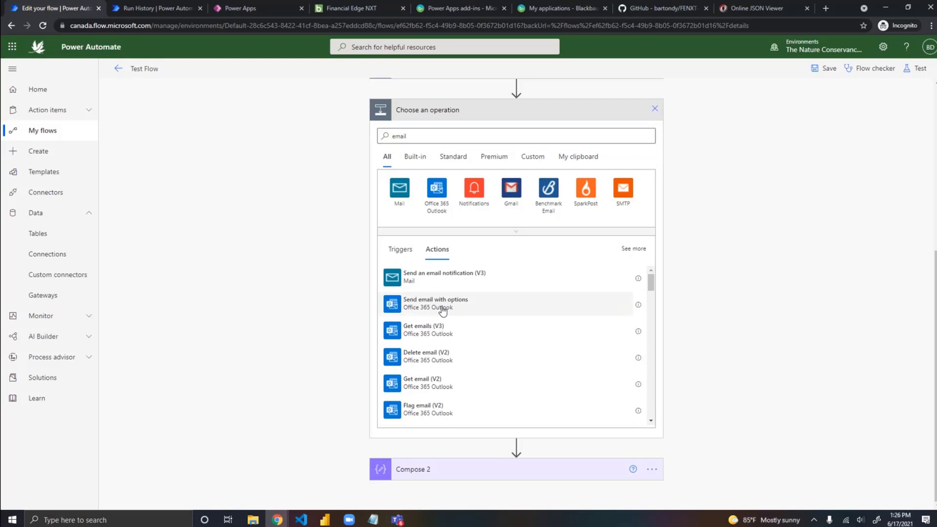
left_click(463, 306)
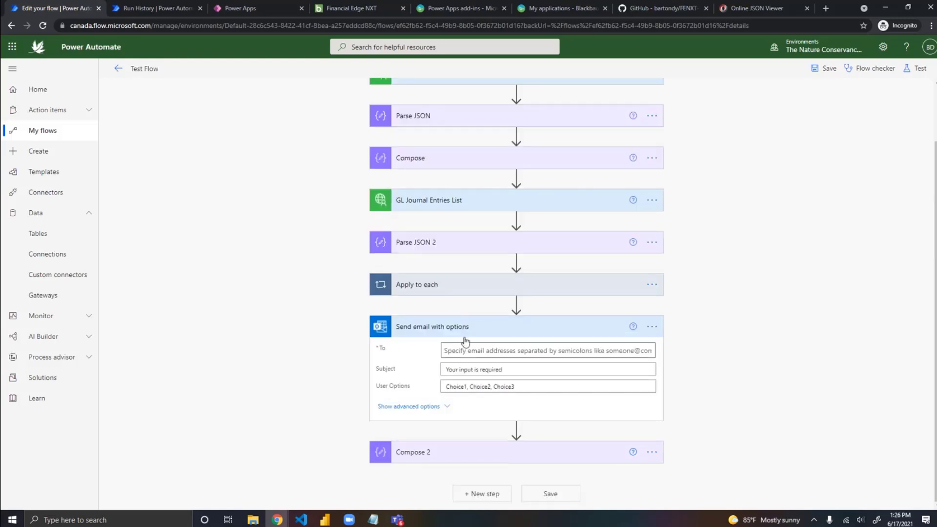
Step: Replace the default User Options of the Send email with options action with Approve,Decline
left_click(474, 387)
left_click_drag(537, 385, 430, 383)
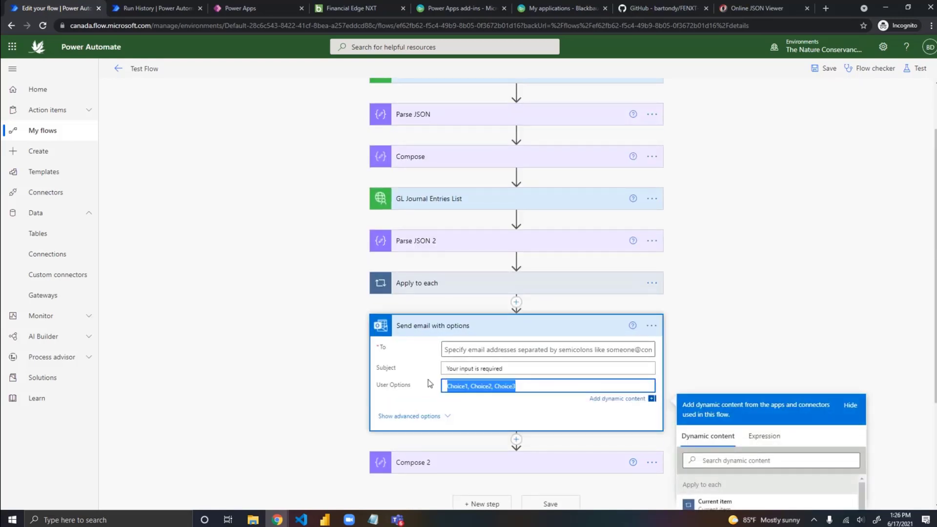
type("Ap")
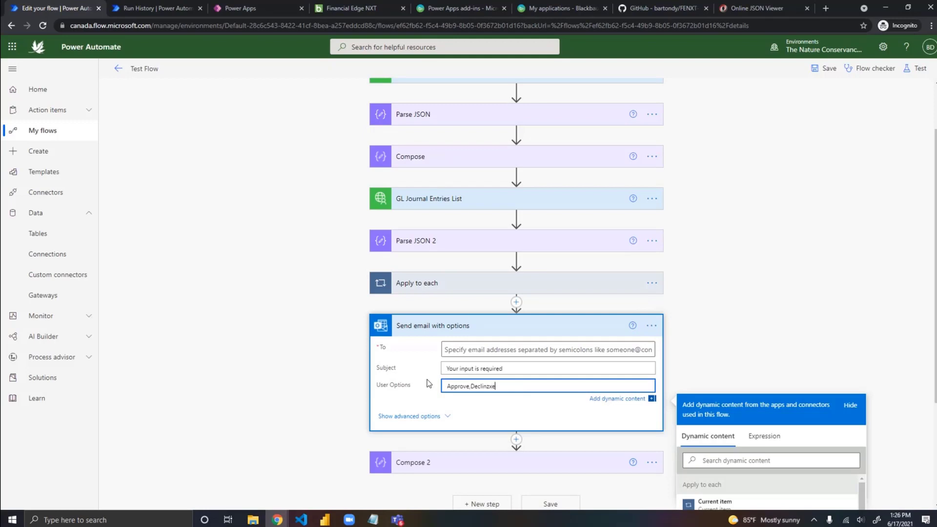
type("prove,Decline")
left_click(494, 369)
Step: Expand the email action's advanced options and enter the recipient's e-mail address in the To field
left_click(409, 416)
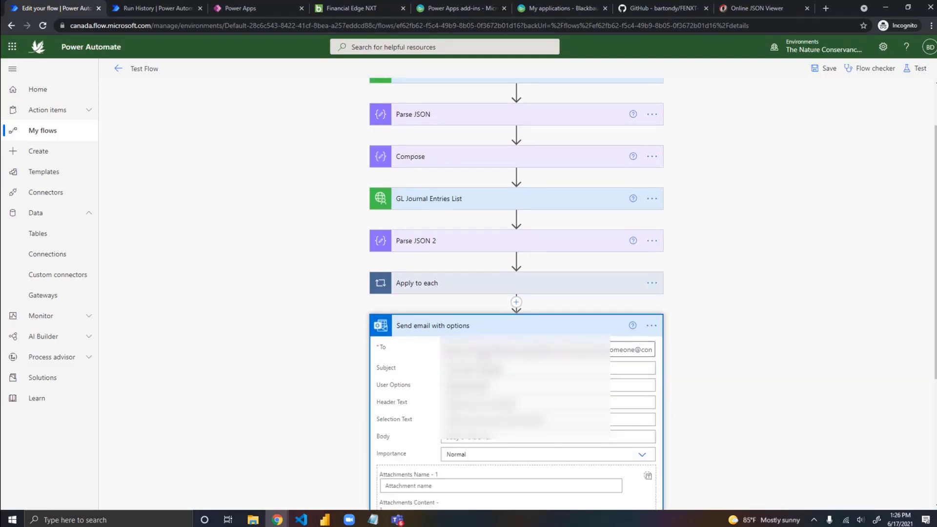
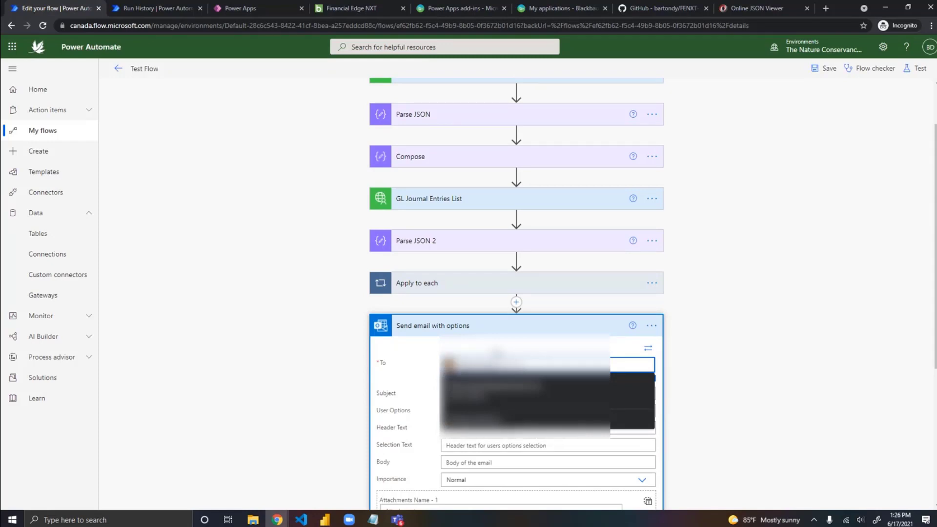
Step: Enter "more info" as the Body of the Send email with options action and save the flow
left_click(715, 379)
scroll(550, 366, "down", 1)
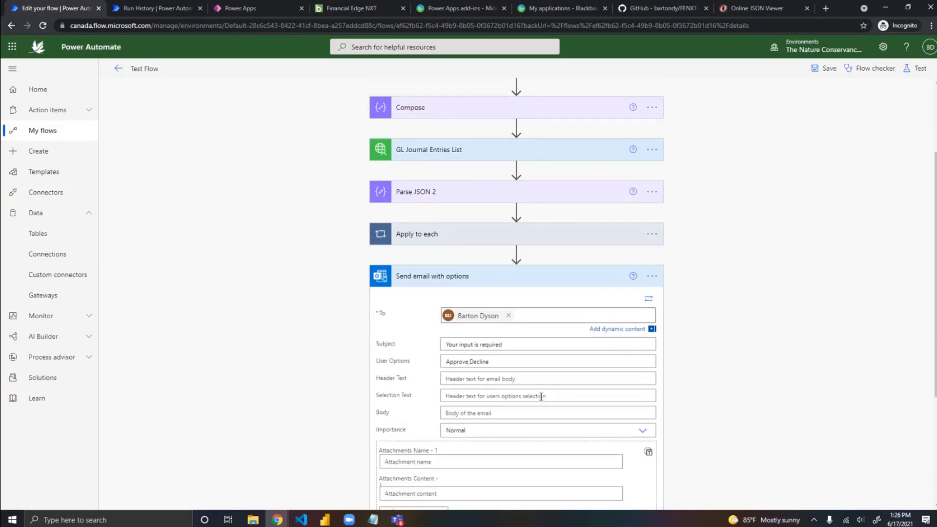
scroll(541, 396, "down", 1)
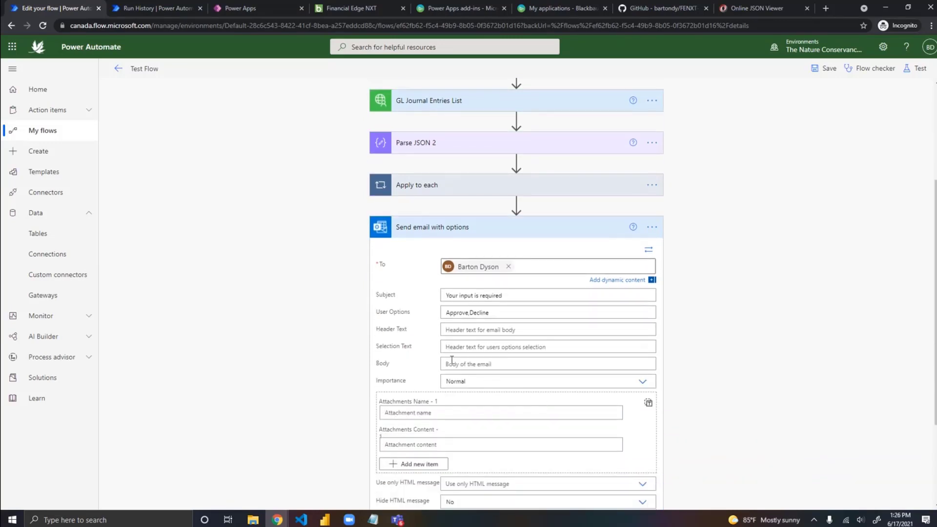
left_click(513, 363)
type("more ")
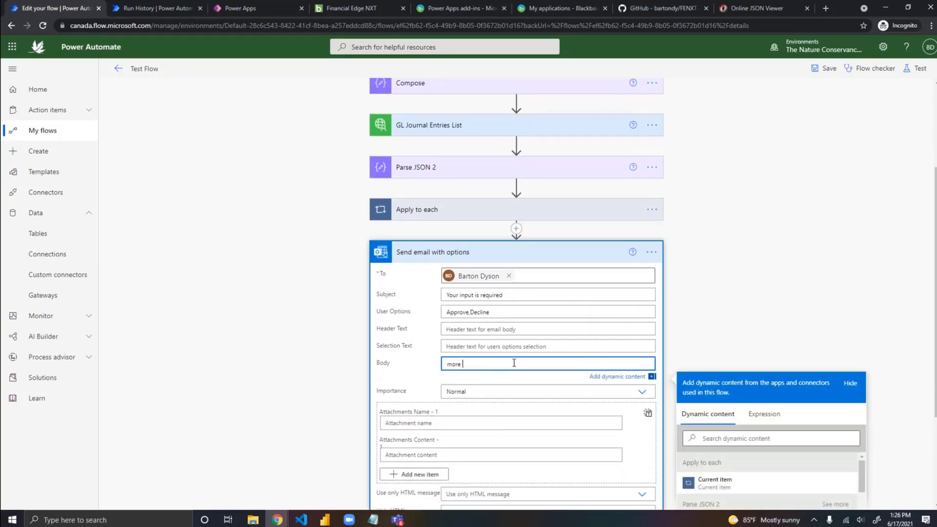
type("info")
left_click(713, 322)
scroll(476, 423, "down", 3)
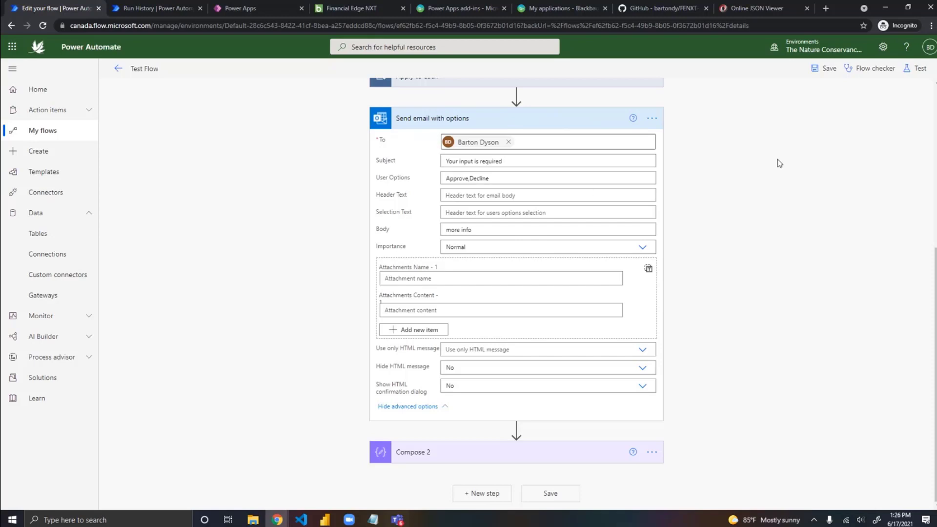
left_click(829, 68)
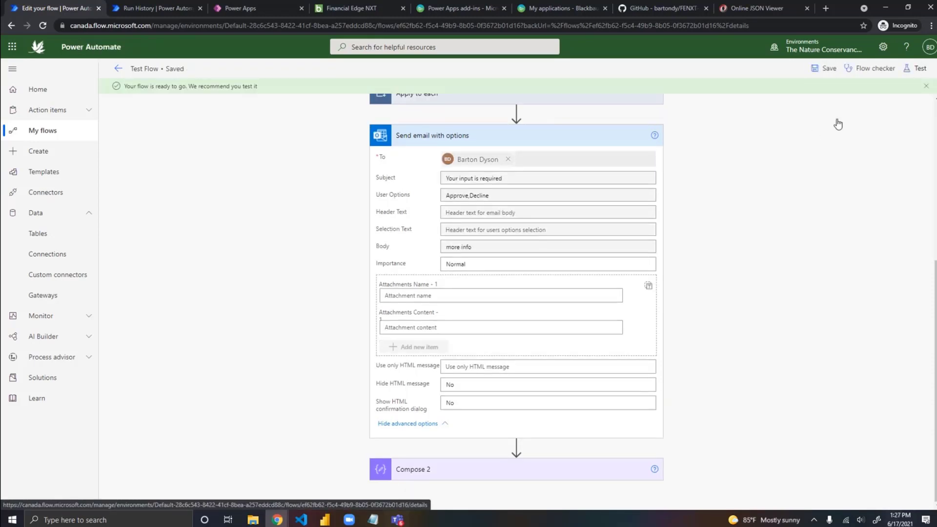
Step: Replace the email Body text with the Parse JSON dynamic values BatchId, UiBatchId, Description, BatchStatus and DateAdded
left_click(480, 246)
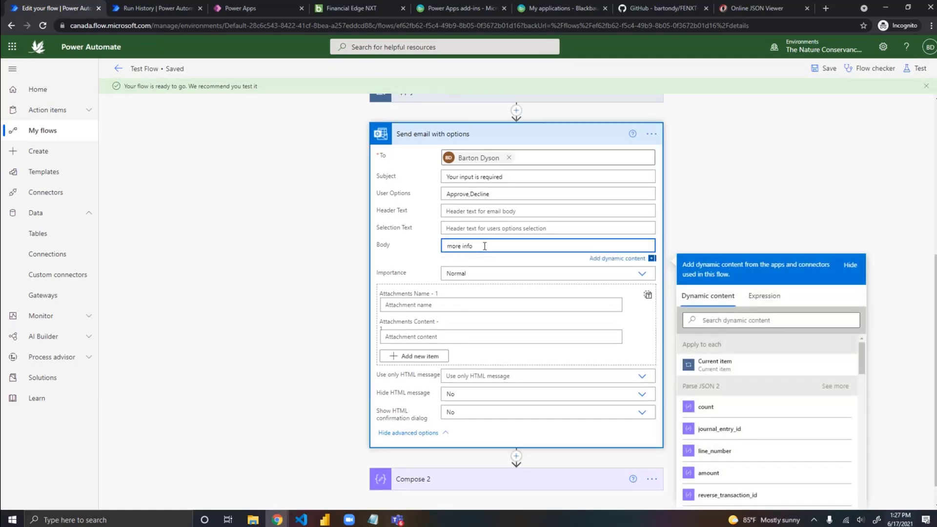
key("BackSpace")
key("BackSpace")
key("BackSpace")
key("BackSpace")
key("BackSpace")
key("BackSpace")
key("BackSpace")
scroll(814, 398, "down", 2)
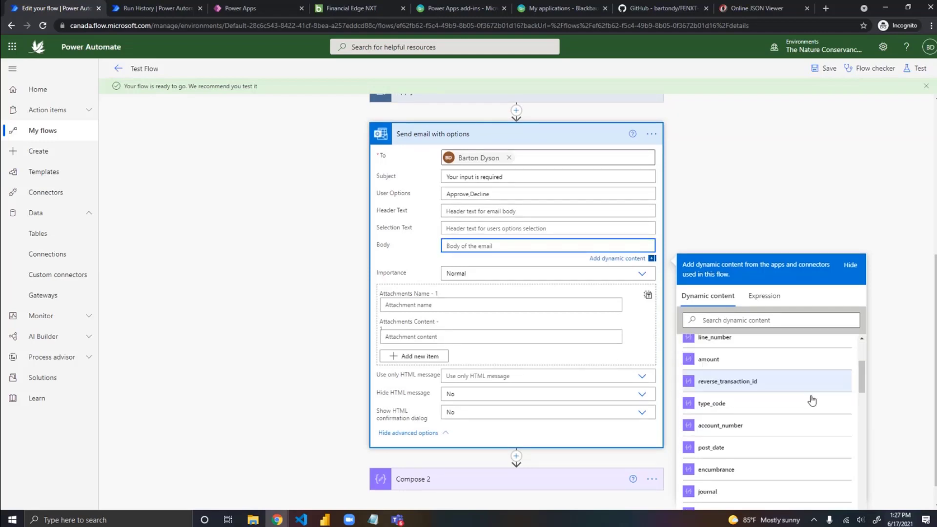
scroll(812, 401, "down", 5)
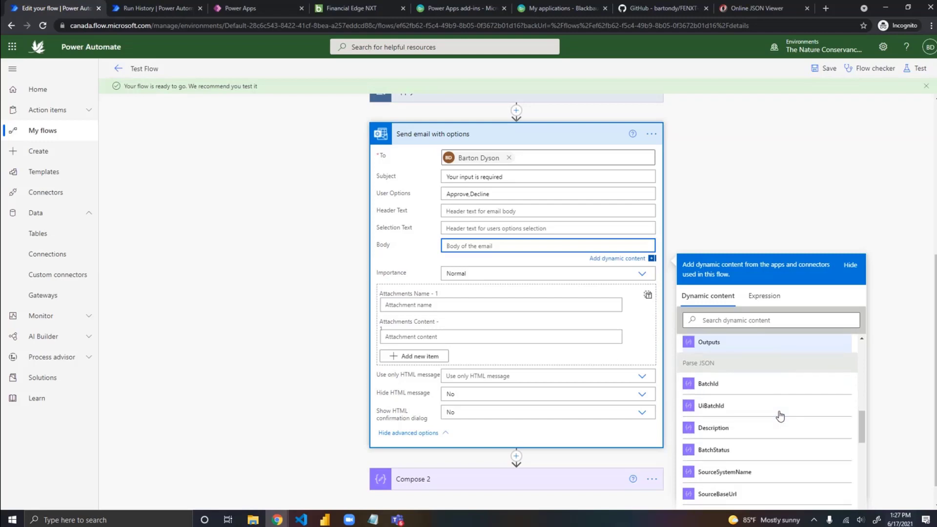
scroll(780, 416, "down", 1)
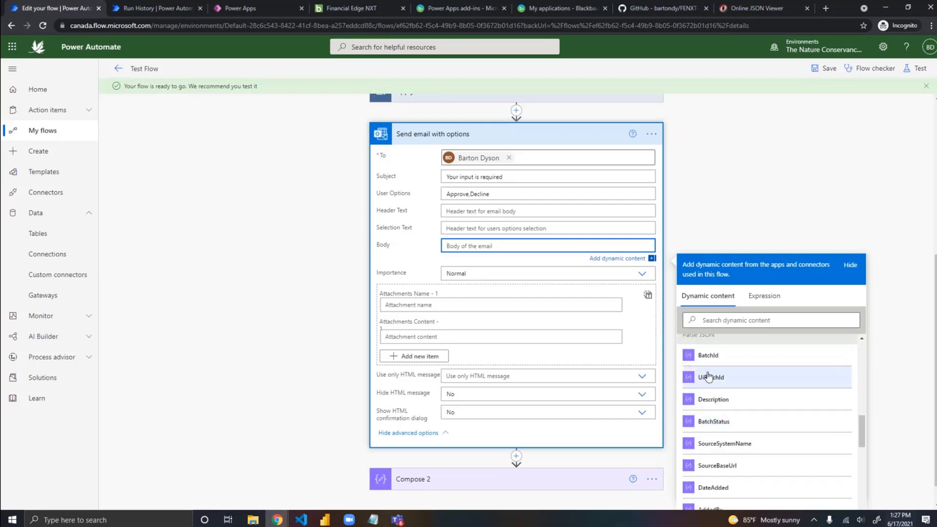
left_click(714, 360)
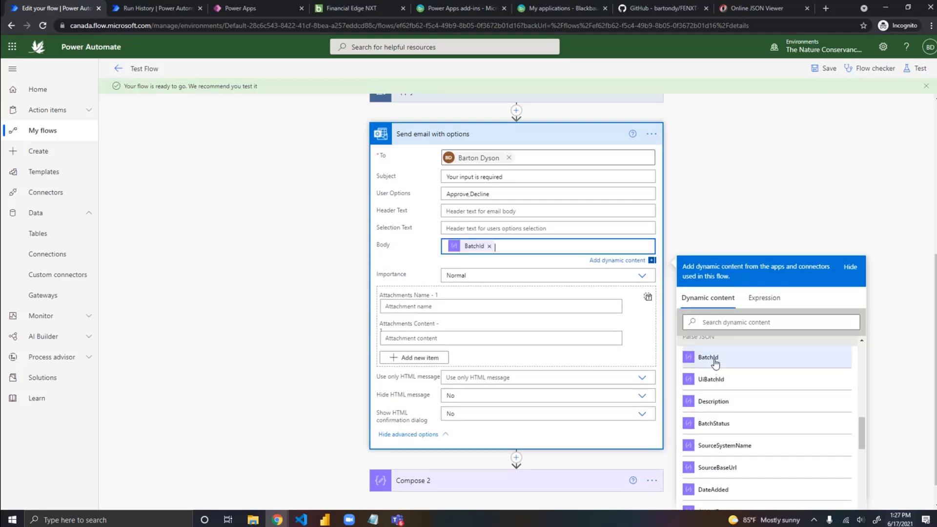
left_click(713, 394)
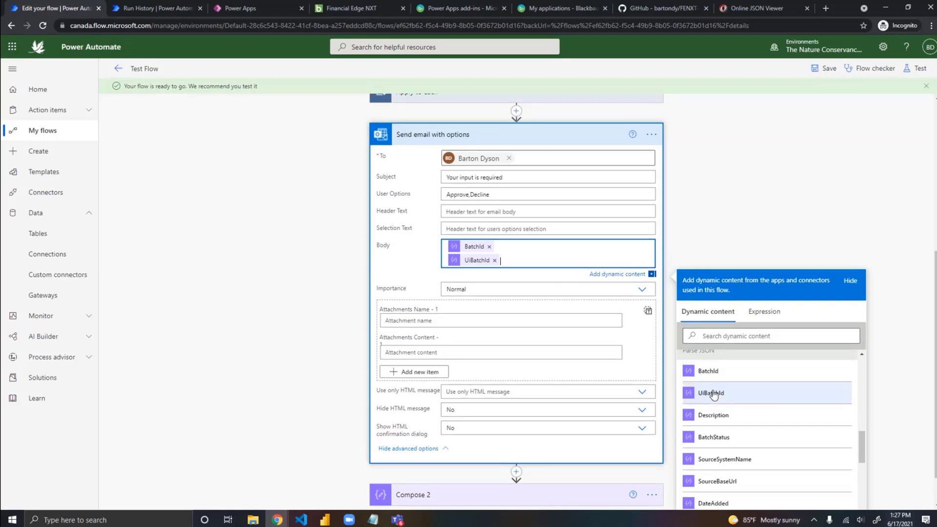
left_click(722, 410)
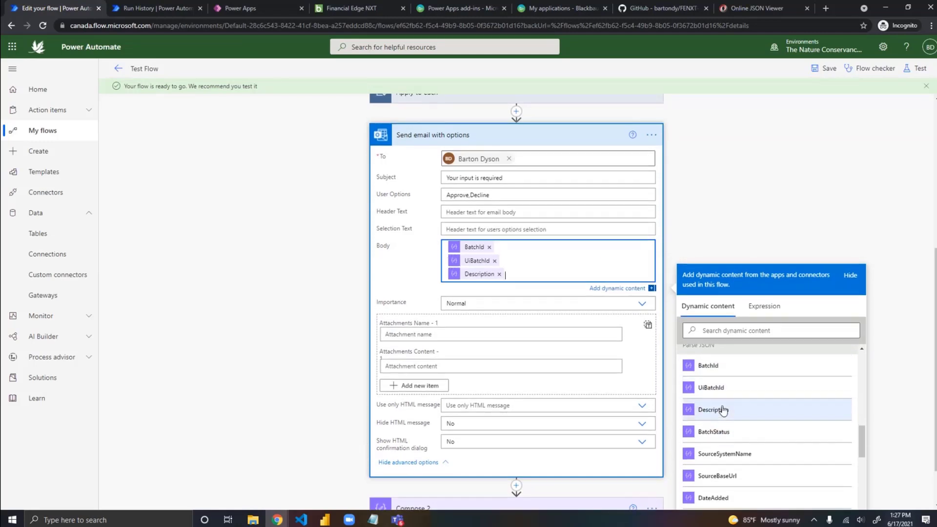
left_click(721, 431)
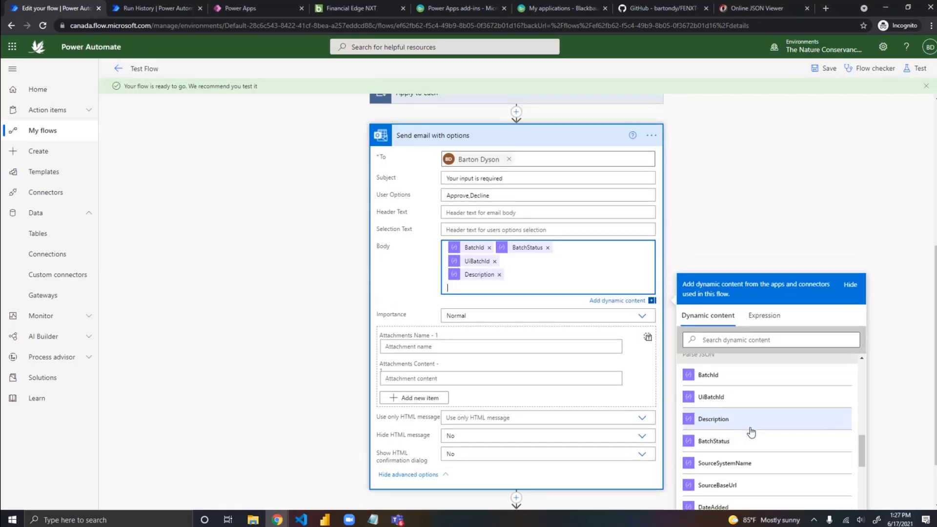
left_click(713, 505)
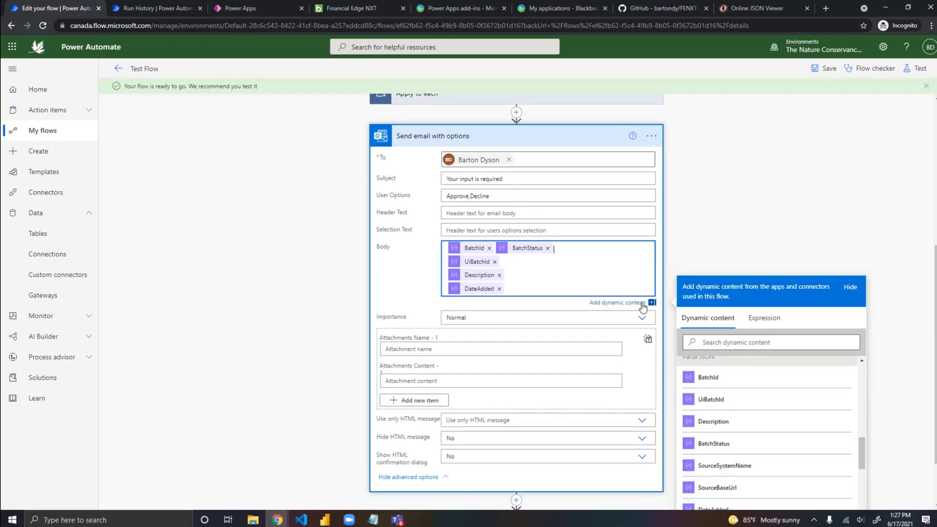
Step: Save Test Flow and run a manual test with the FENXT Connector 2 and Office 365 Outlook connections
left_click(828, 68)
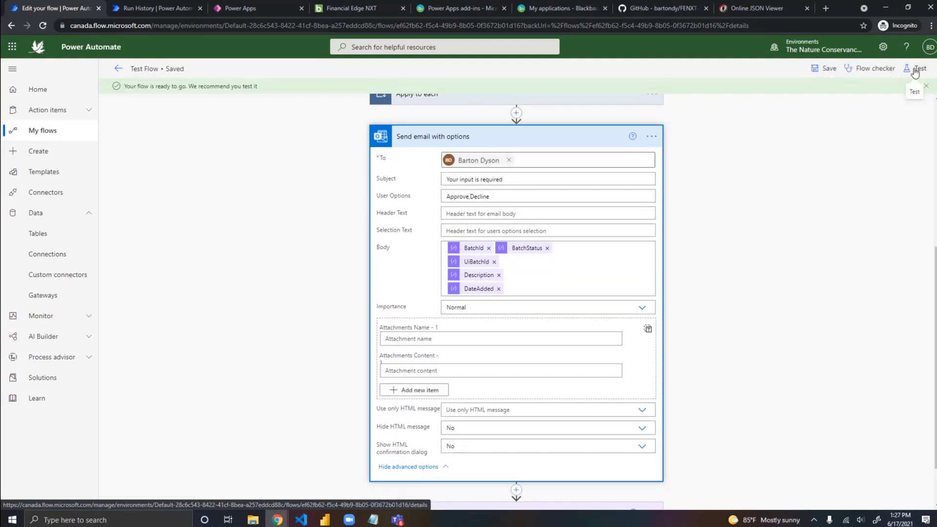
left_click(916, 71)
left_click(788, 92)
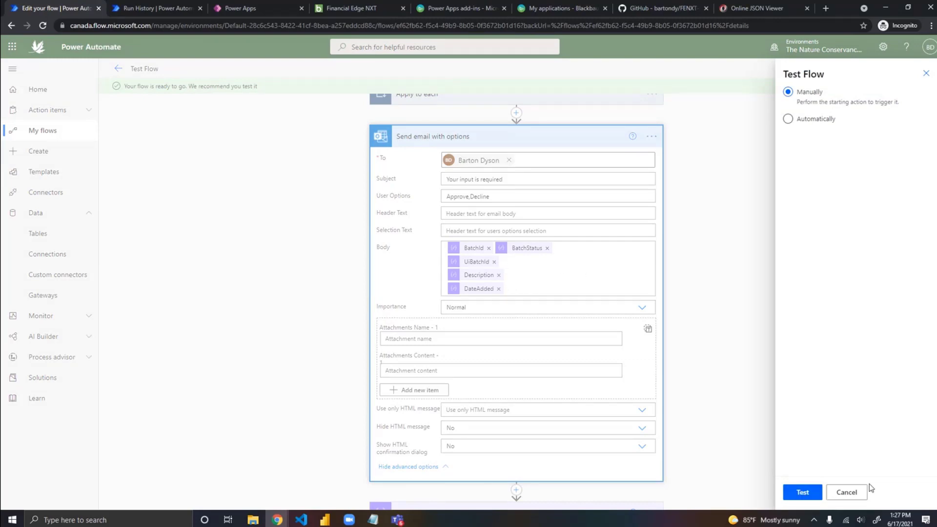
left_click(806, 493)
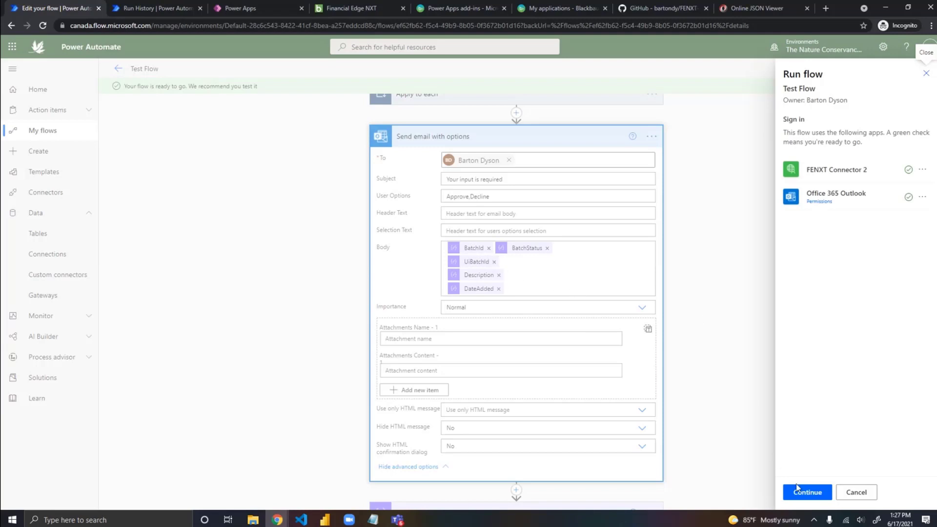
left_click(809, 496)
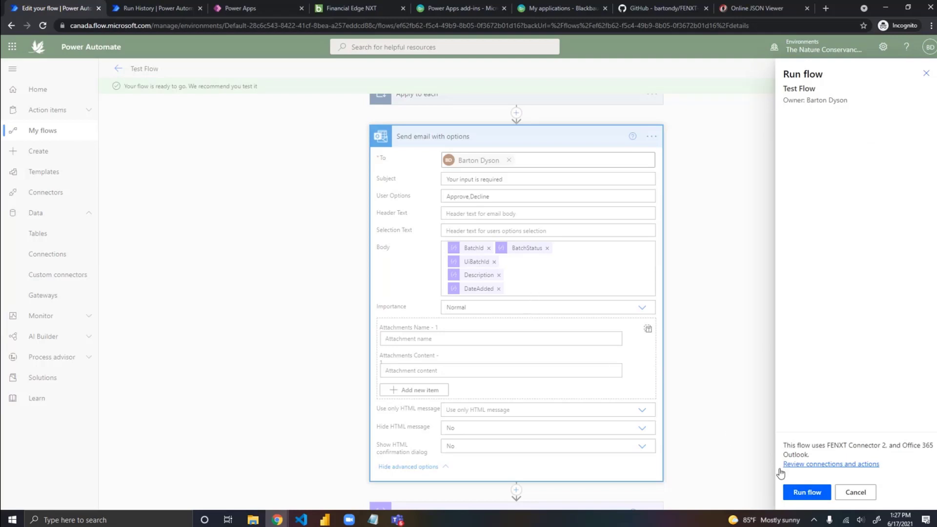
left_click(809, 495)
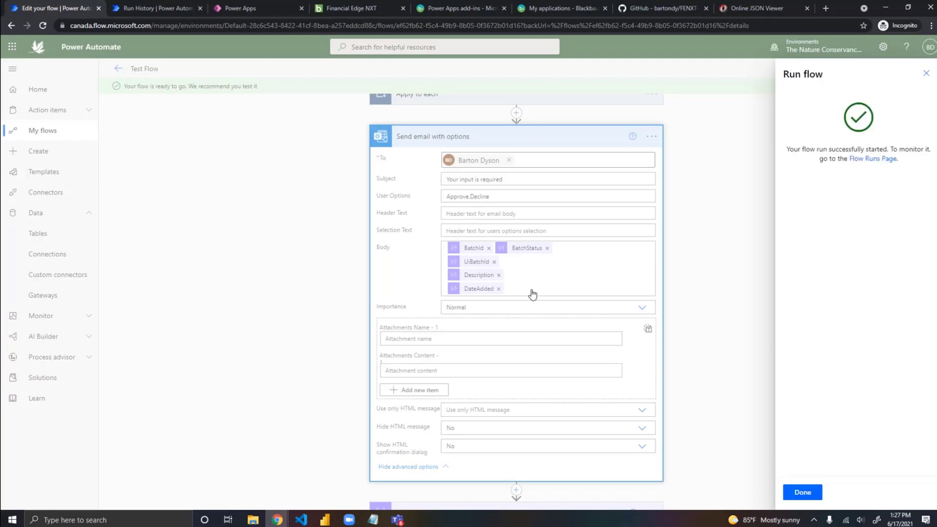
left_click(803, 493)
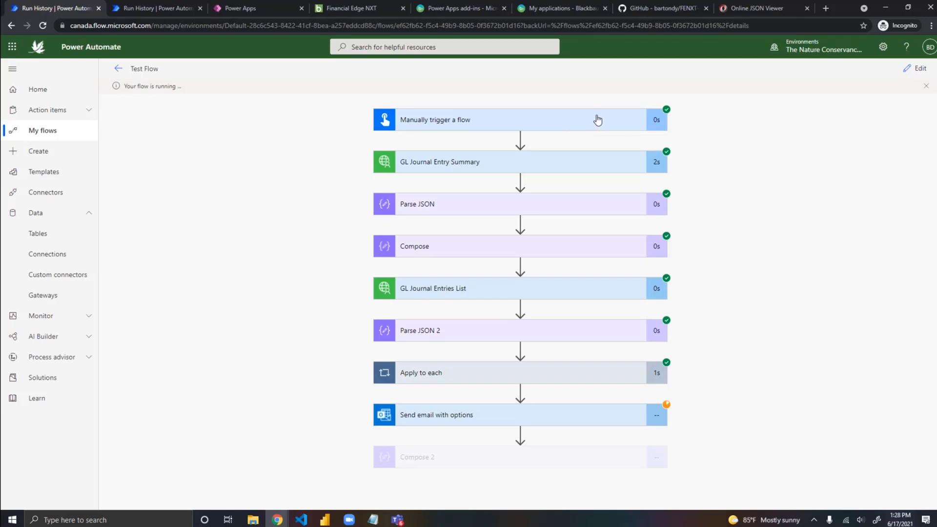
Step: Examine the Send email with options action in the current test run
left_click(563, 421)
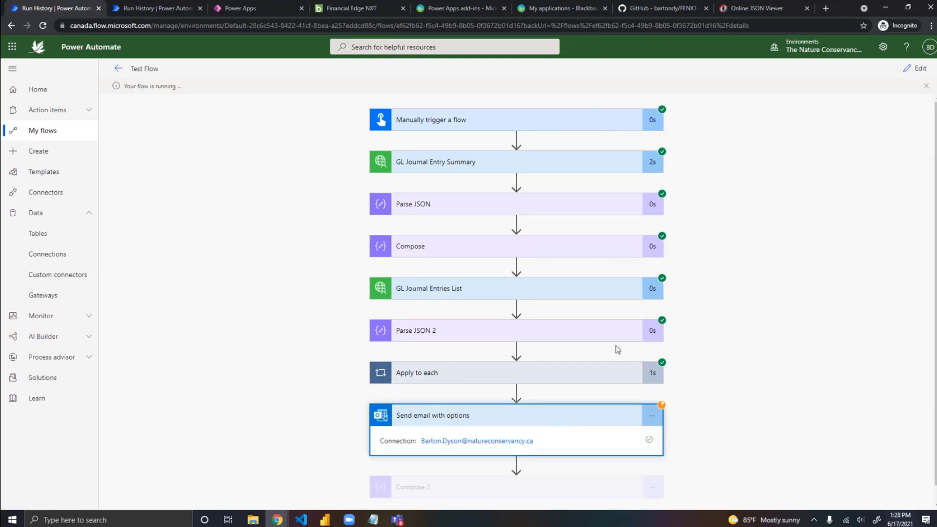
scroll(630, 342, "down", 1)
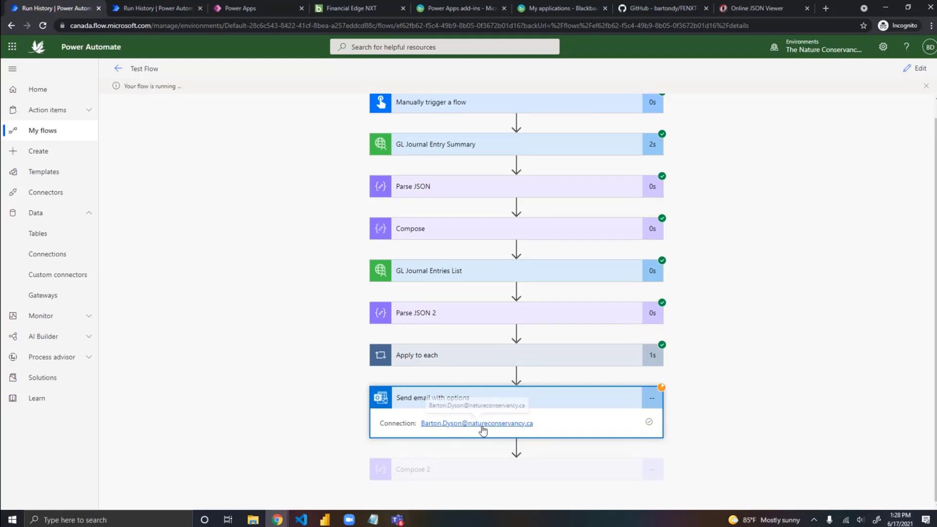
left_click(561, 401)
Step: Open the latest Test Flow run, started Jun 17 at 01:27 PM, from the run history and cancel it, confirming the cancellation
left_click(915, 69)
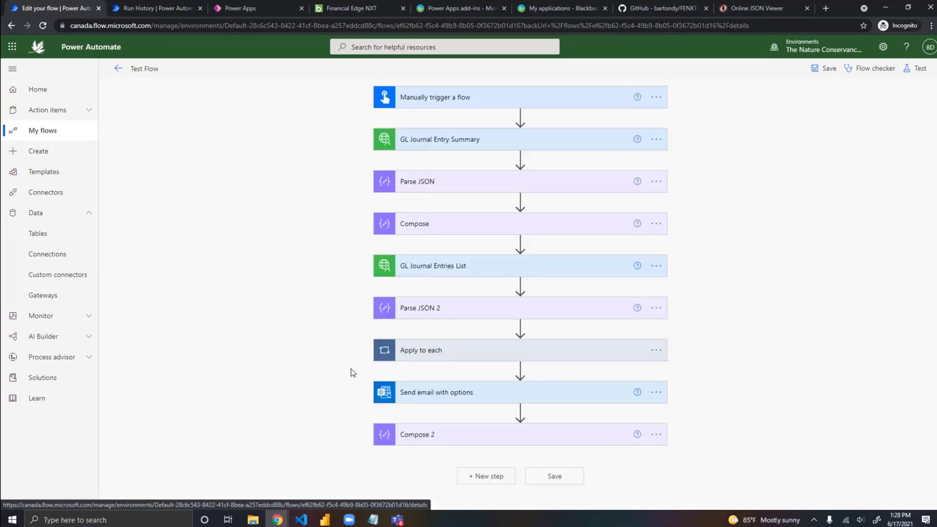
left_click(119, 70)
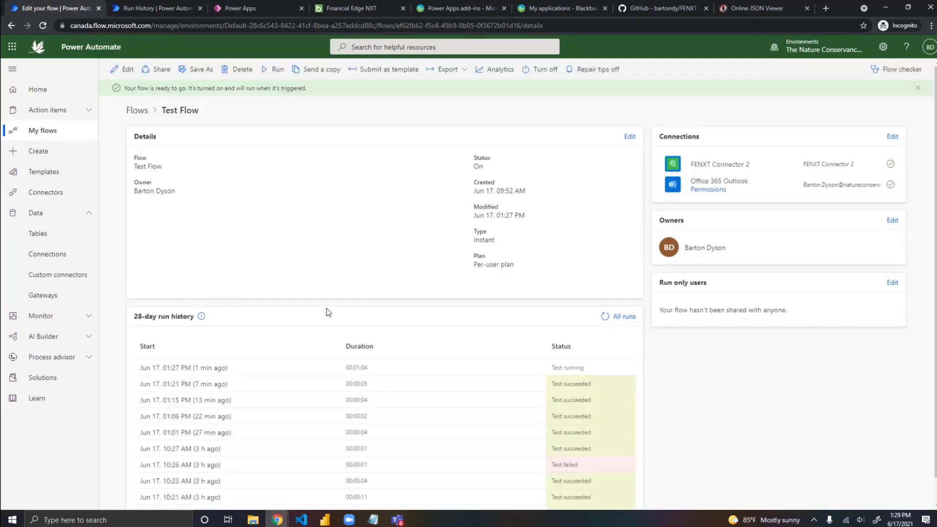
left_click(194, 369)
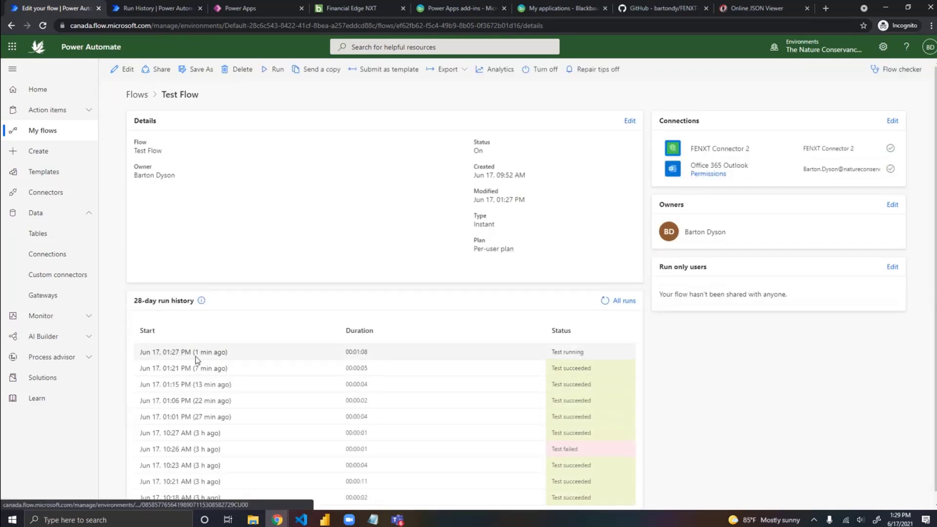
left_click(191, 352)
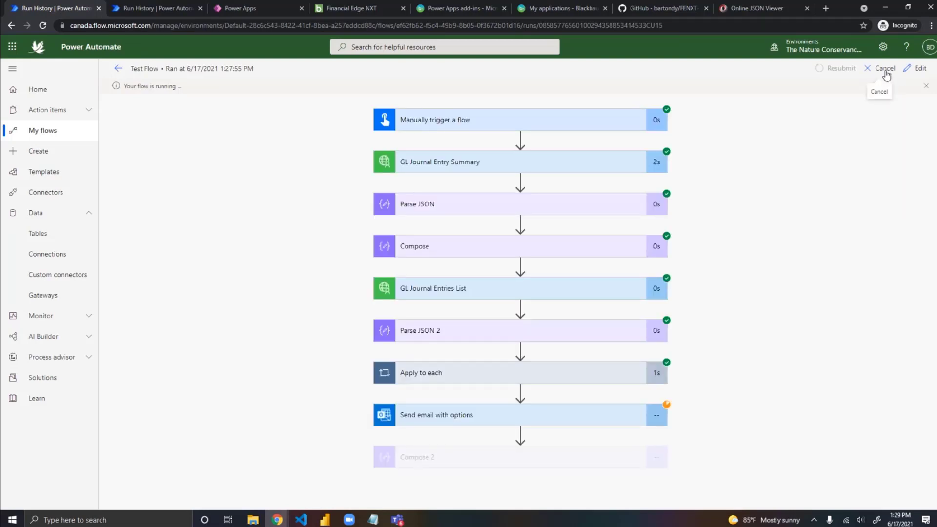
left_click(884, 71)
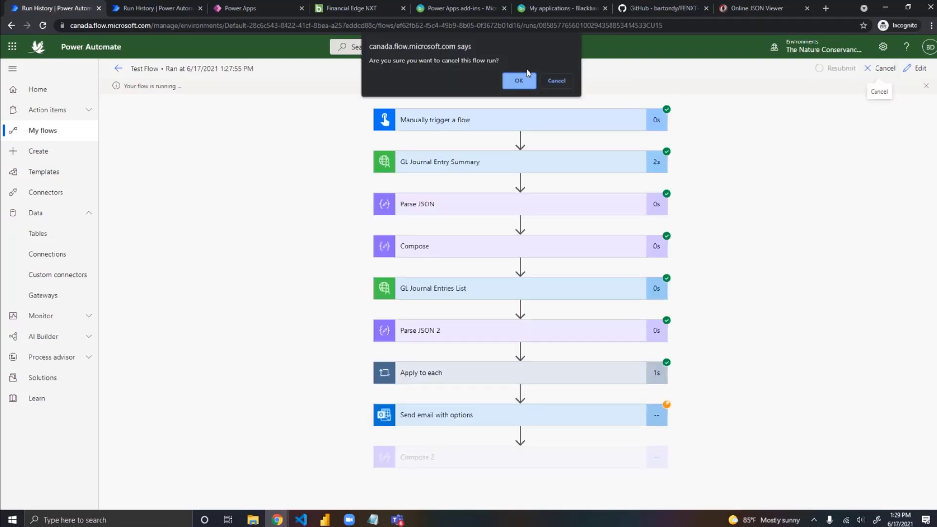
left_click(519, 82)
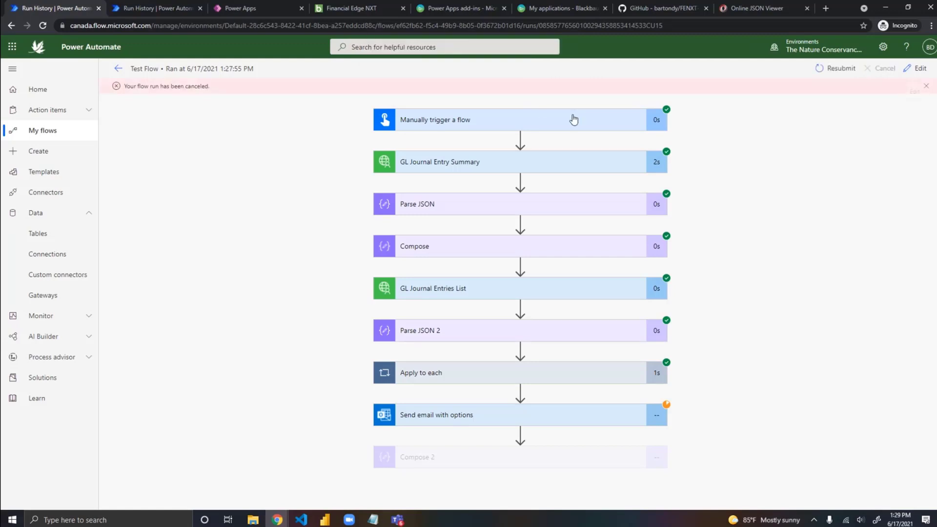
Step: Return to editing Test Flow and insert a Condition control between Send email with options and Compose 2
left_click(916, 69)
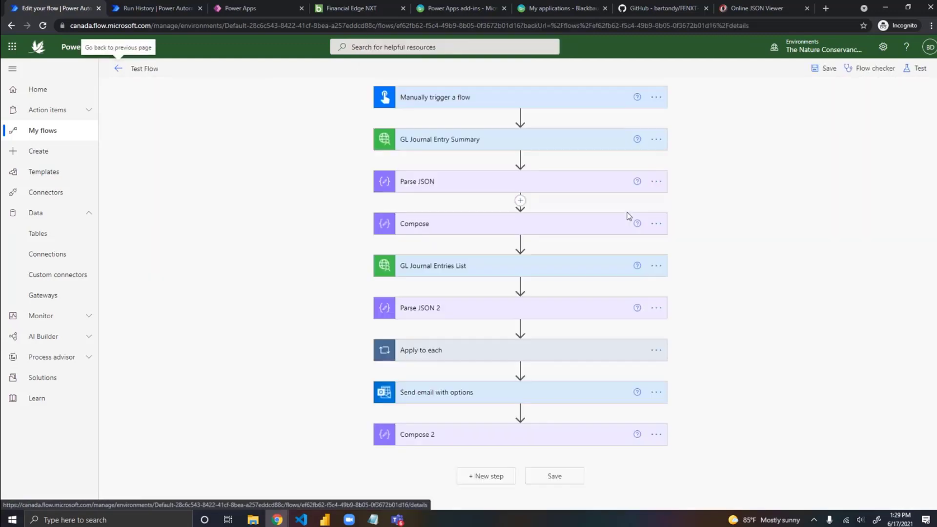
left_click(496, 396)
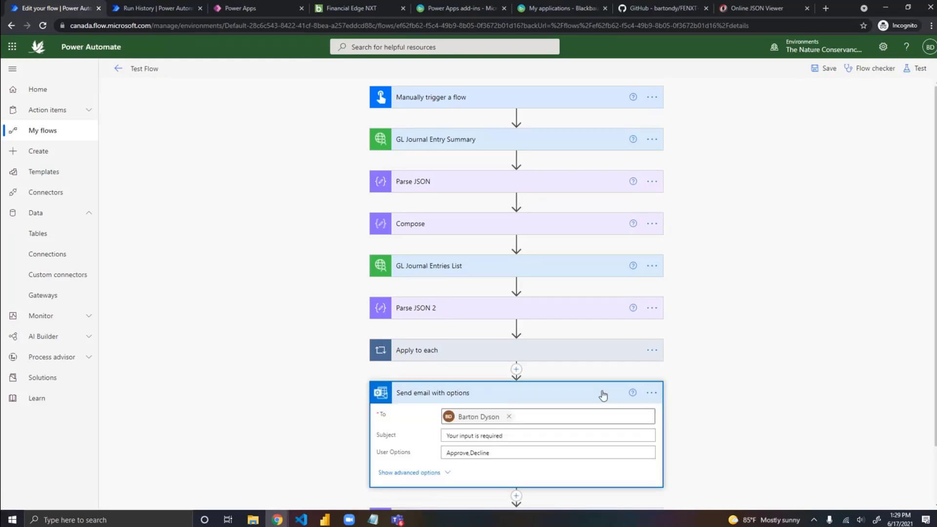
left_click(517, 430)
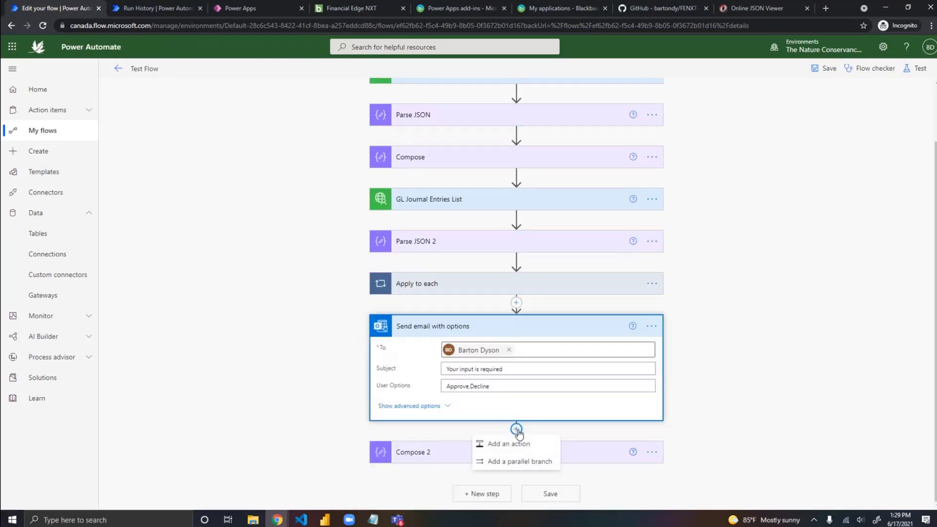
left_click(517, 442)
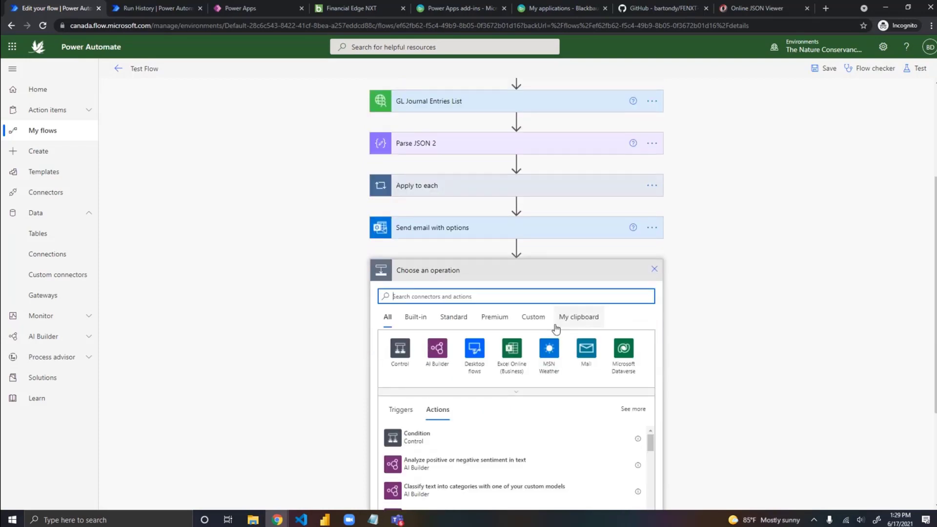
type("condition")
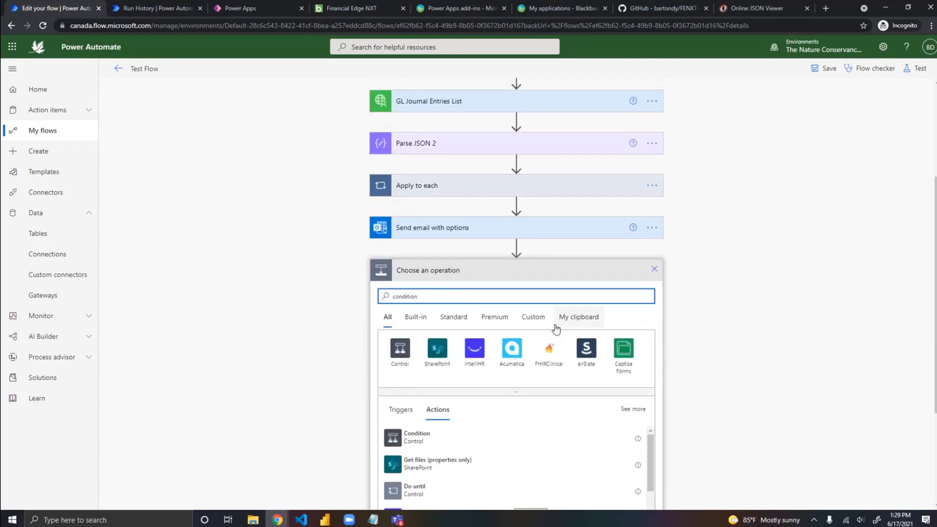
left_click(422, 439)
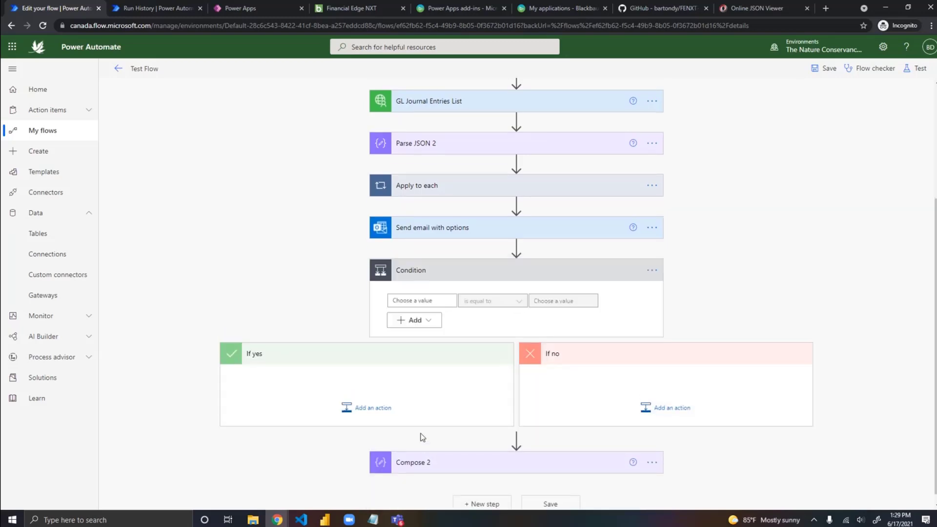
Step: Set the Condition to check that SelectedOption from Send email with options is equal to Approve
left_click(416, 300)
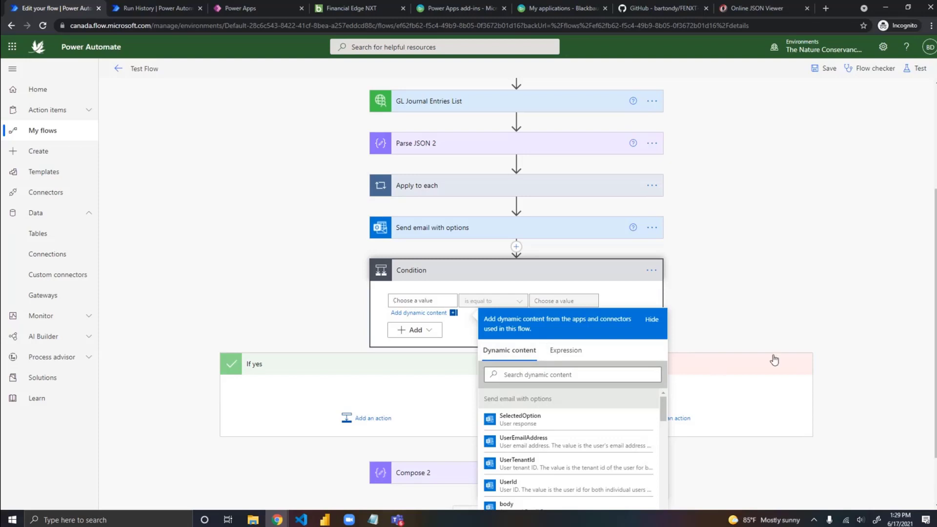
scroll(774, 360, "down", 1)
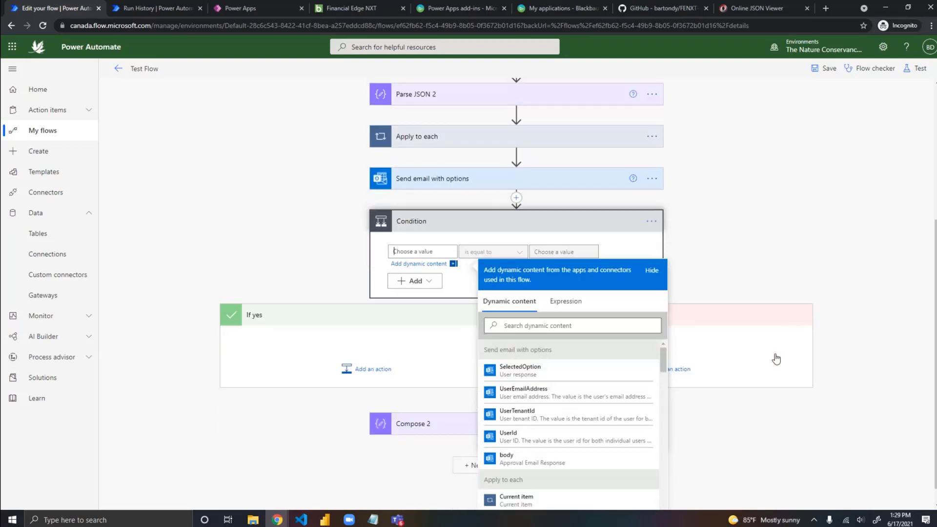
left_click(547, 379)
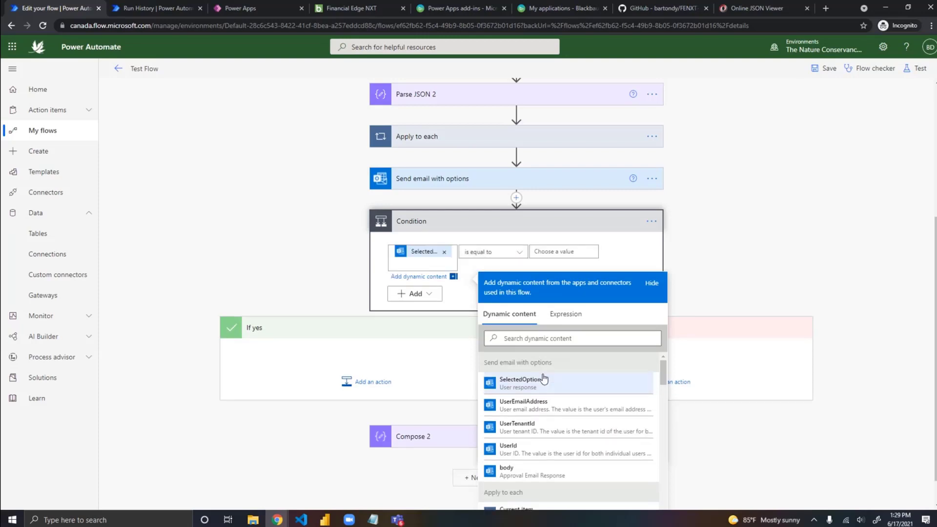
left_click(570, 250)
type("Approve")
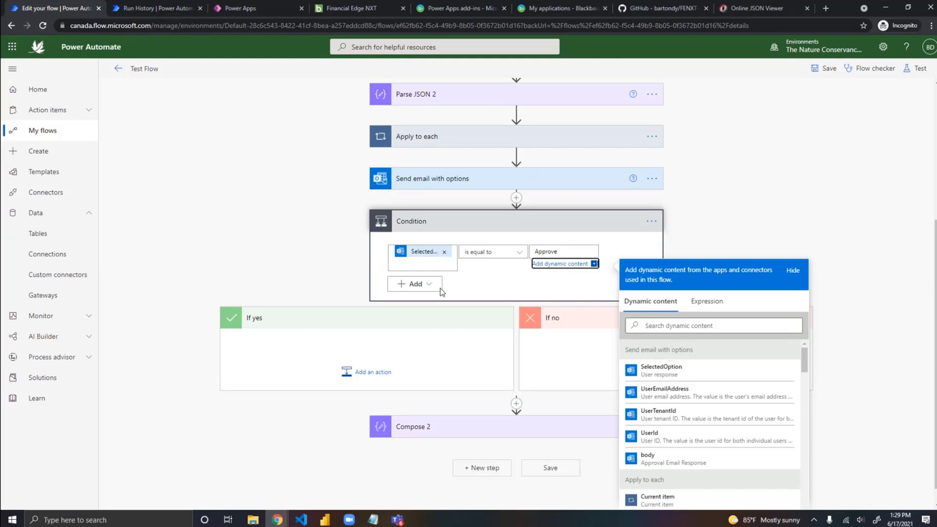
left_click(320, 346)
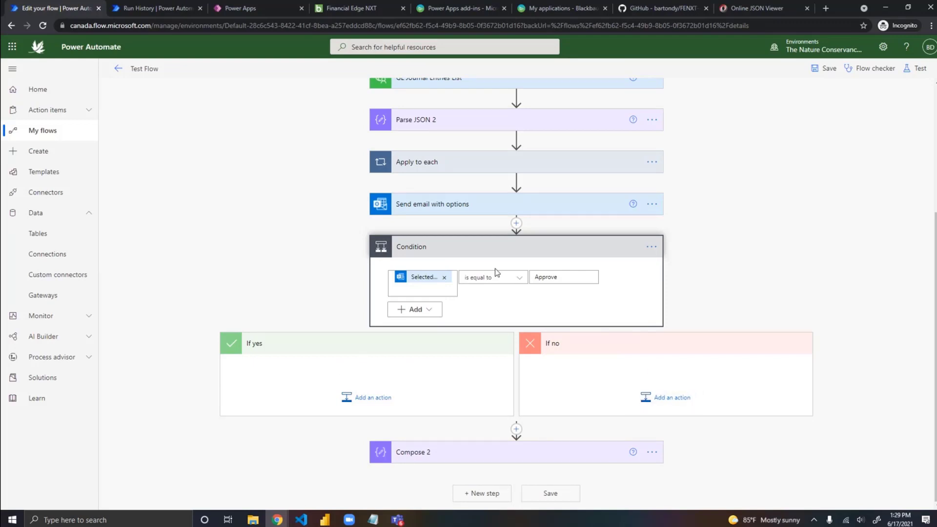
Step: Expand the Apply to each loop in Test Flow and review its value input and Compose 4 action
scroll(676, 271, "up", 4)
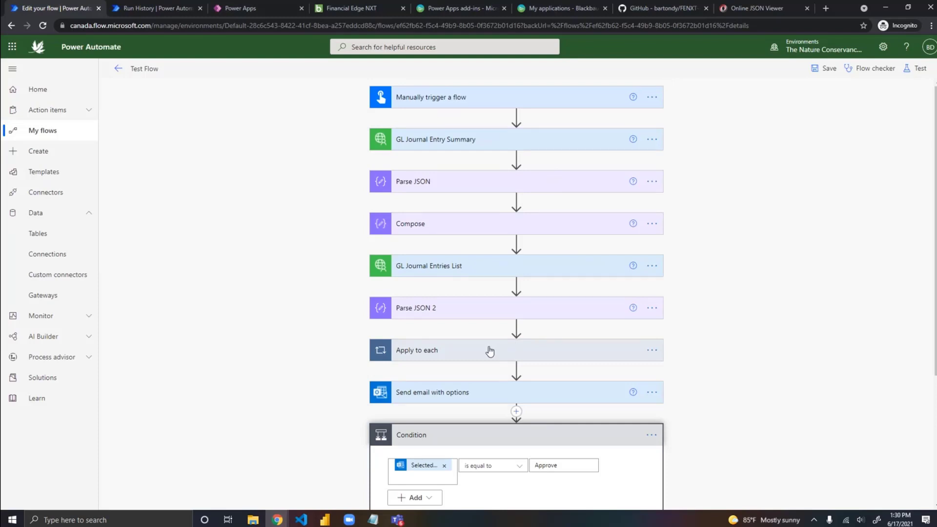
left_click(552, 355)
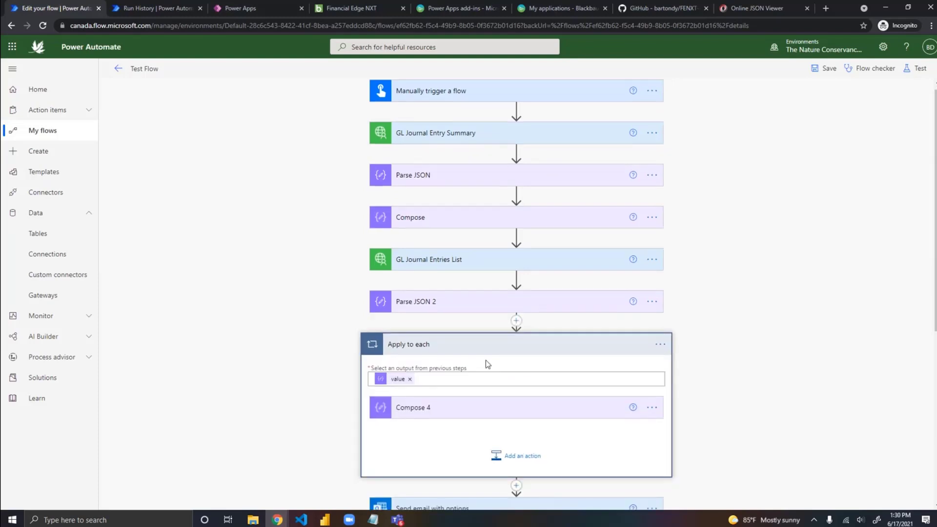
scroll(468, 365, "down", 1)
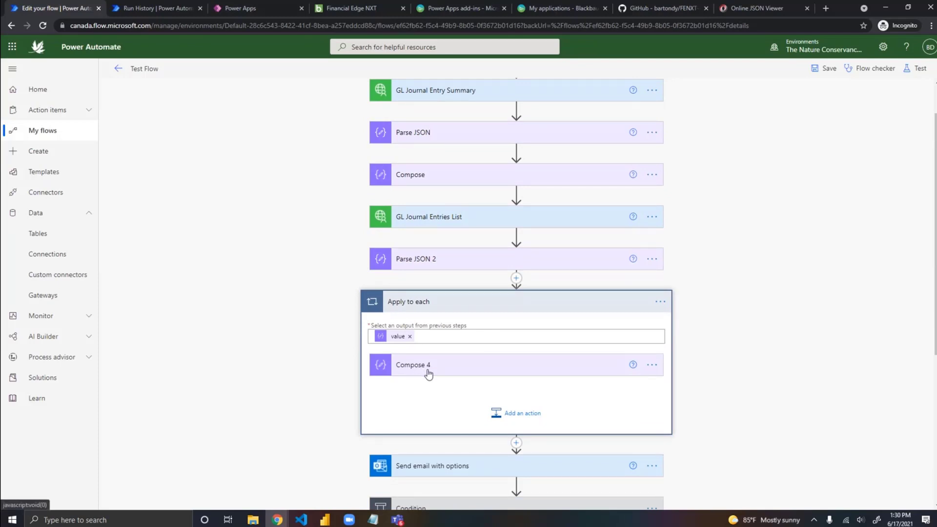
left_click(516, 487)
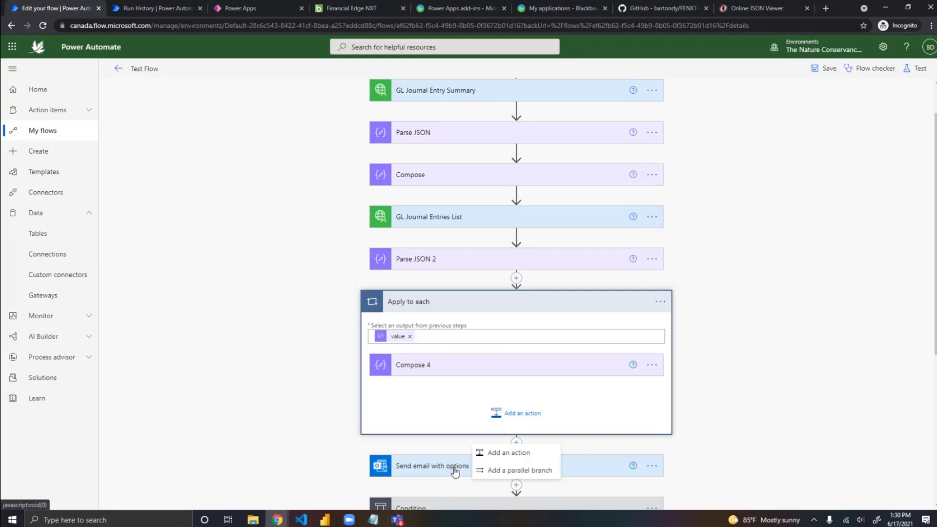
scroll(288, 266, "up", 1)
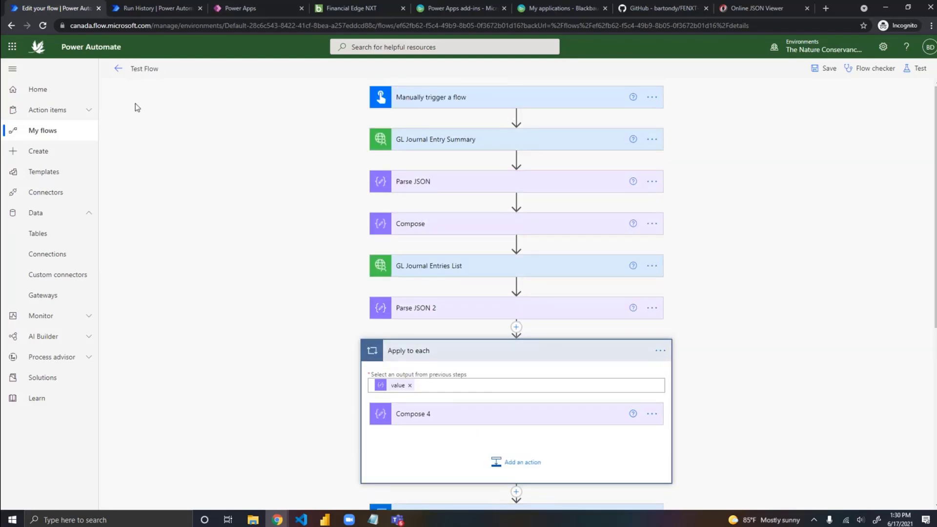
Step: Leave the Test Flow editor without saving, discarding the changes made since the last save
left_click(119, 68)
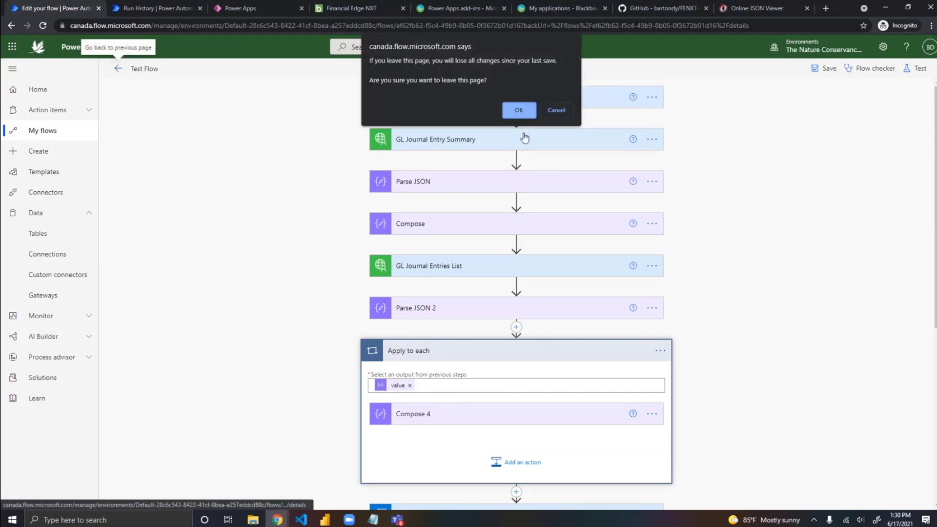
left_click(512, 110)
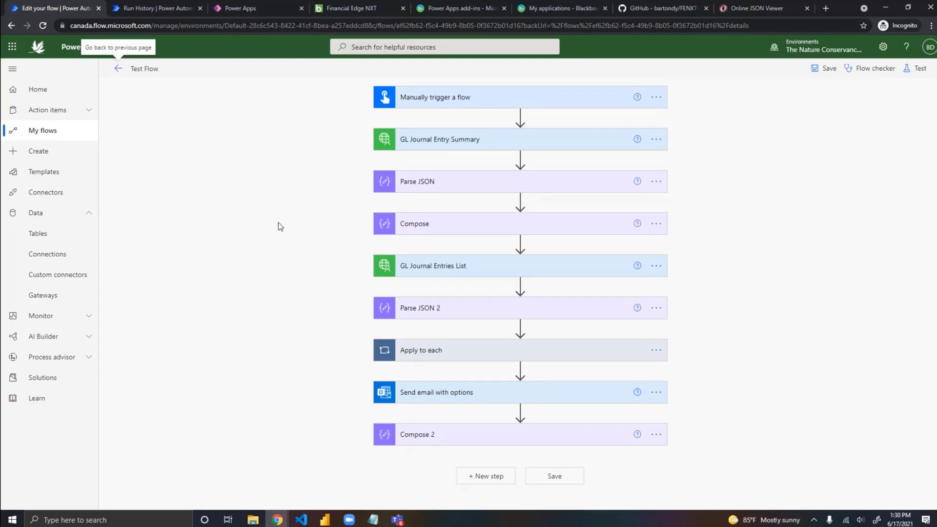
left_click(118, 69)
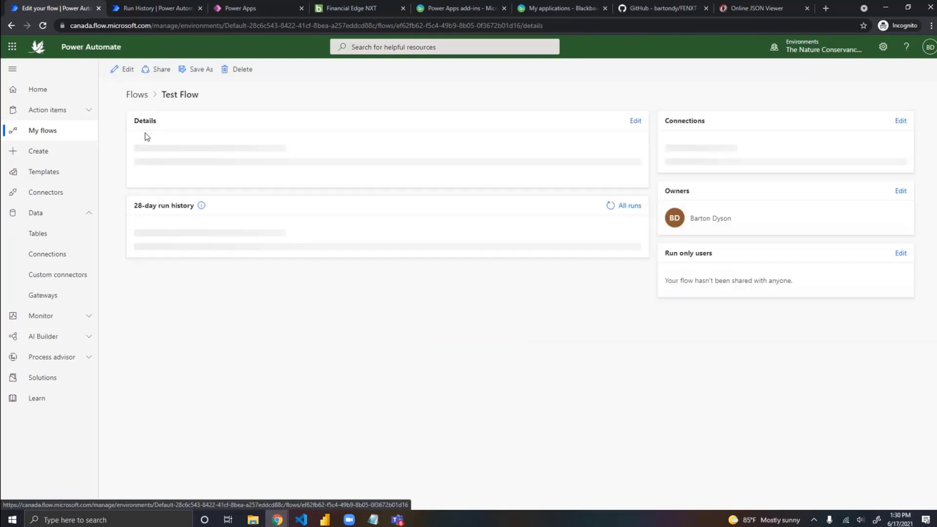
Step: Open the Prod - GL Location Check flow for editing from the flows shared with you
left_click(134, 100)
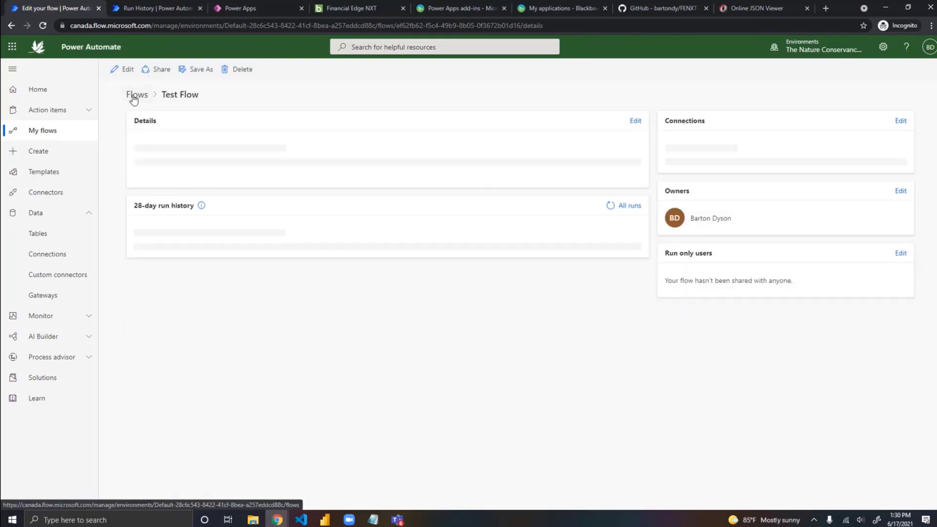
left_click(49, 130)
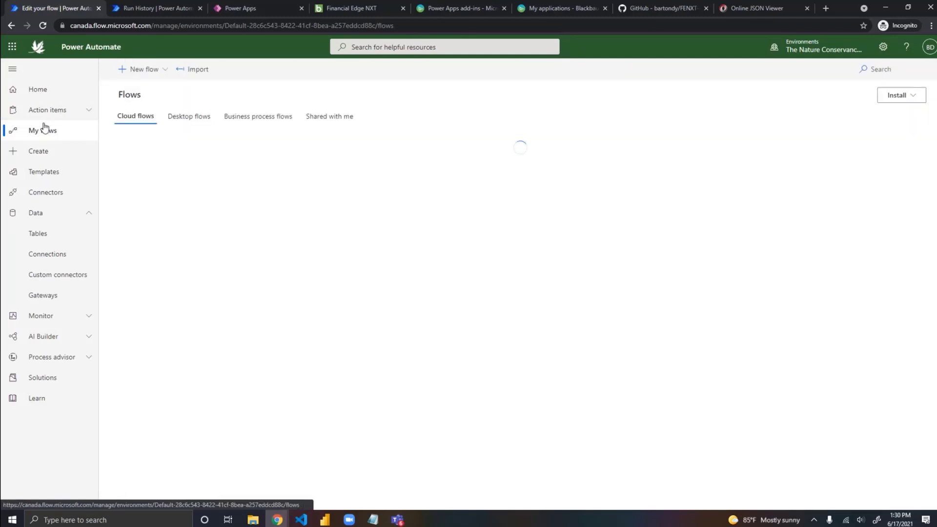
left_click(331, 119)
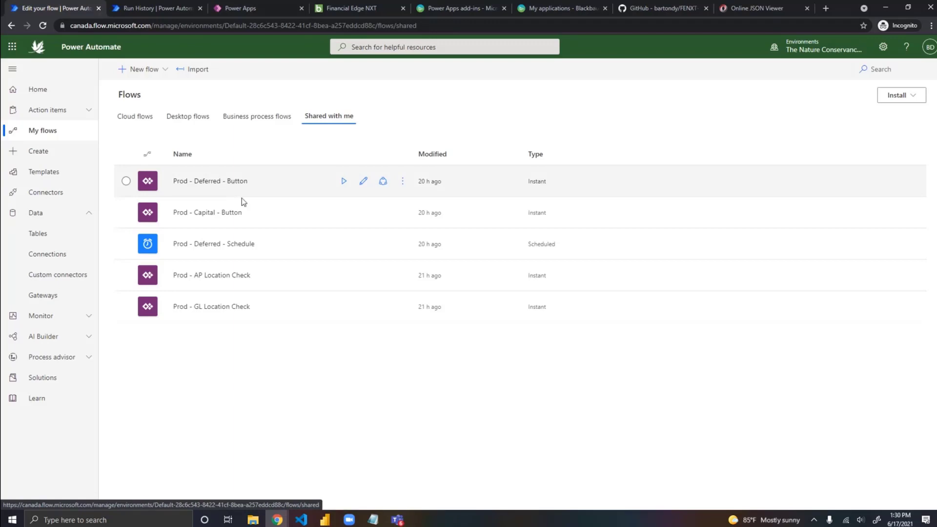
left_click(403, 308)
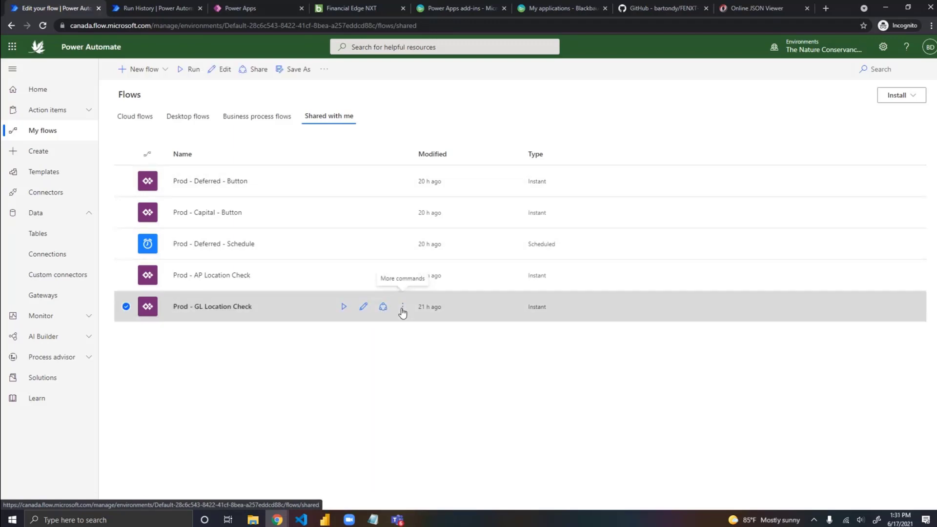
left_click(432, 107)
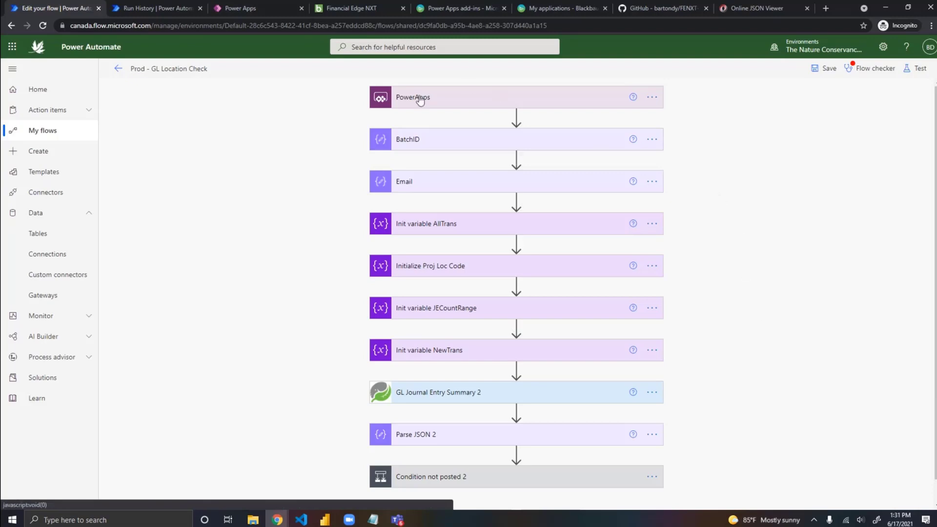
Step: Review the PowerApps trigger and BatchID action, checking the Manage Existing Batch app on the batch page in Financial Edge NXT
left_click(468, 104)
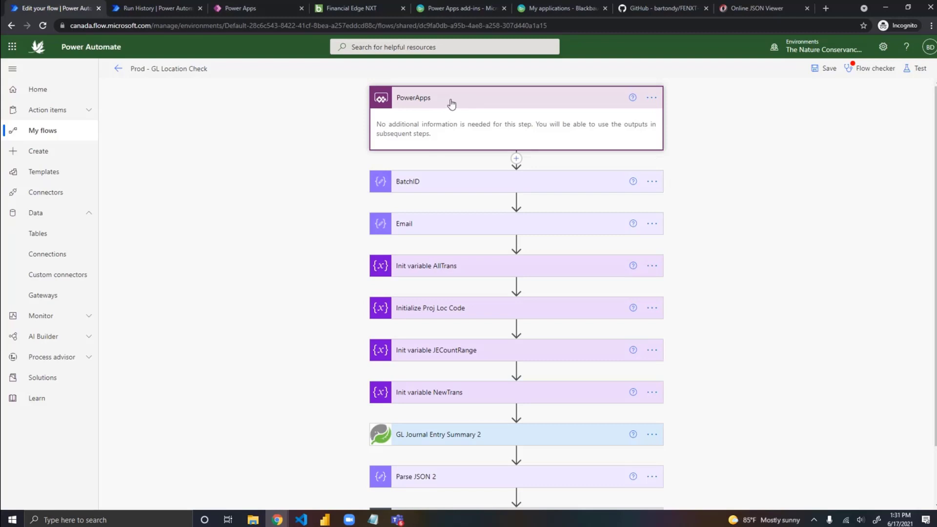
left_click(445, 195)
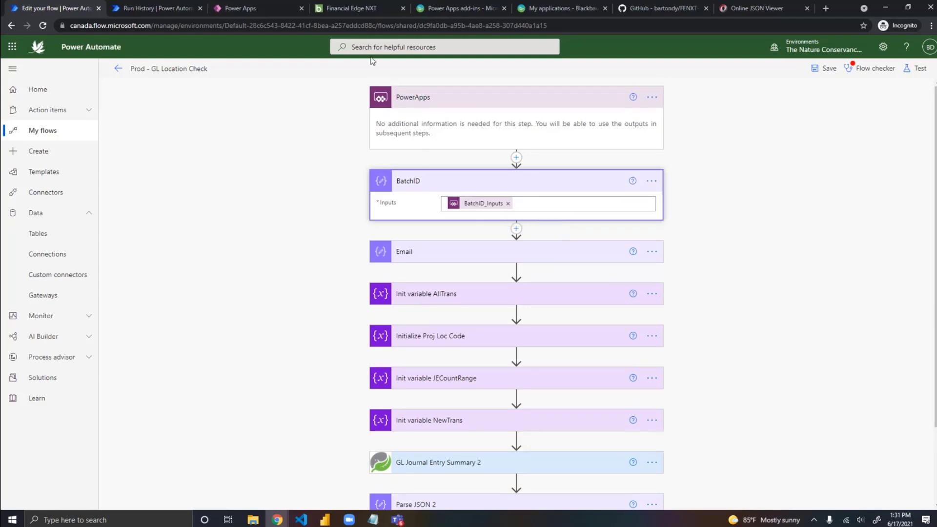
left_click(355, 9)
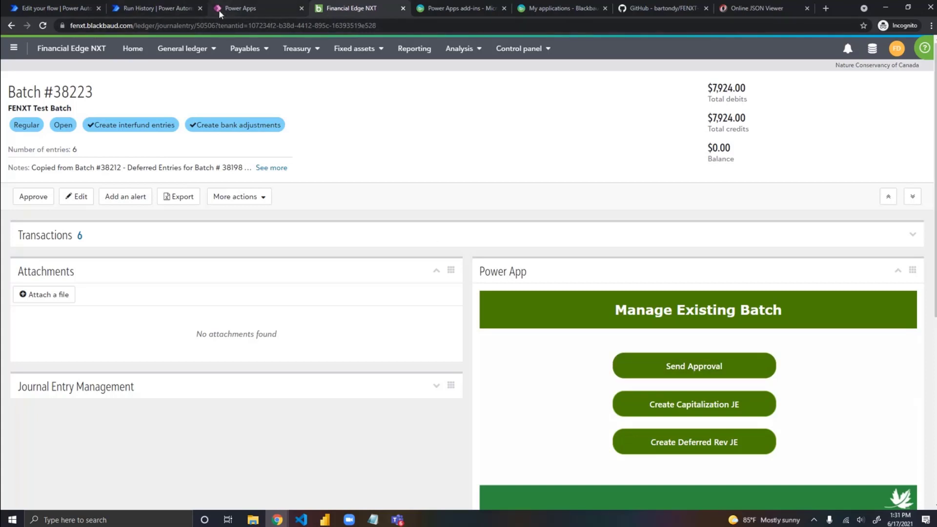
left_click(73, 8)
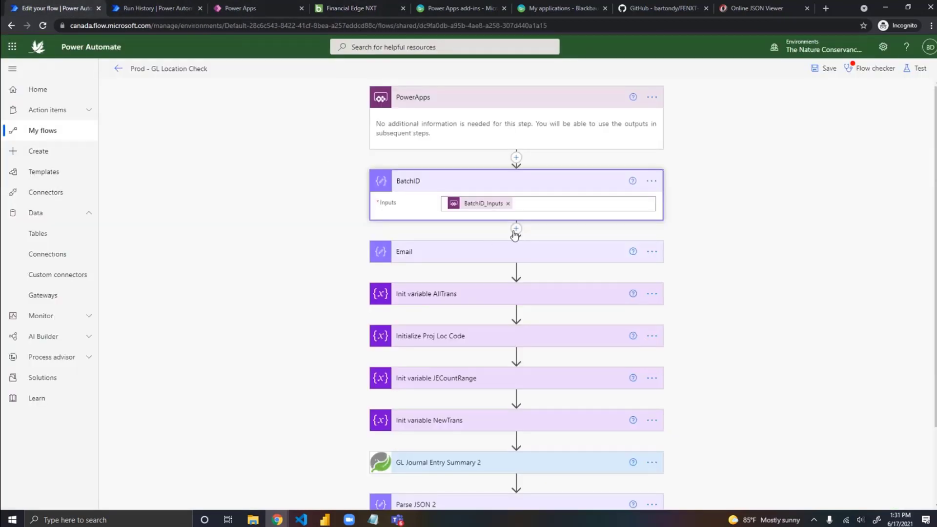
Step: Inspect the BatchID and Email inputs passed from PowerApps and consult Blackbaud's Power Apps add-ins documentation
mouse_move(482, 207)
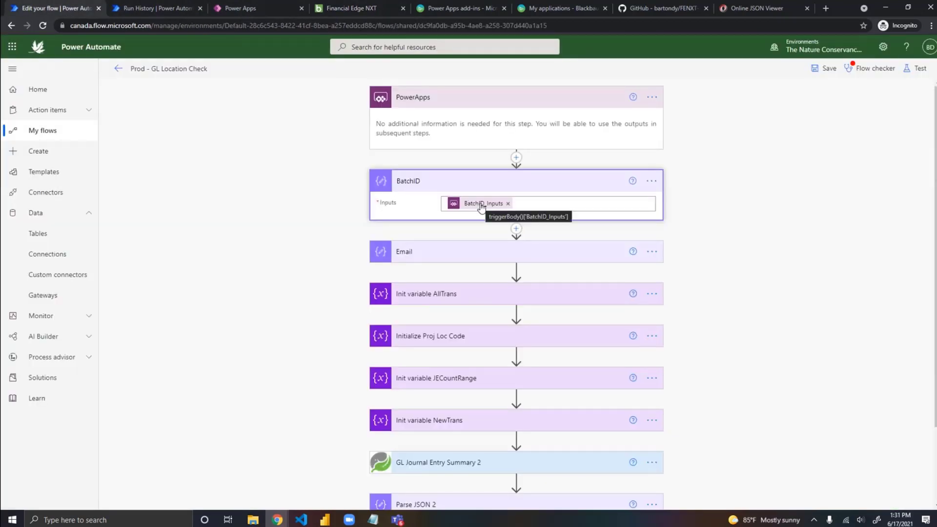
left_click(452, 256)
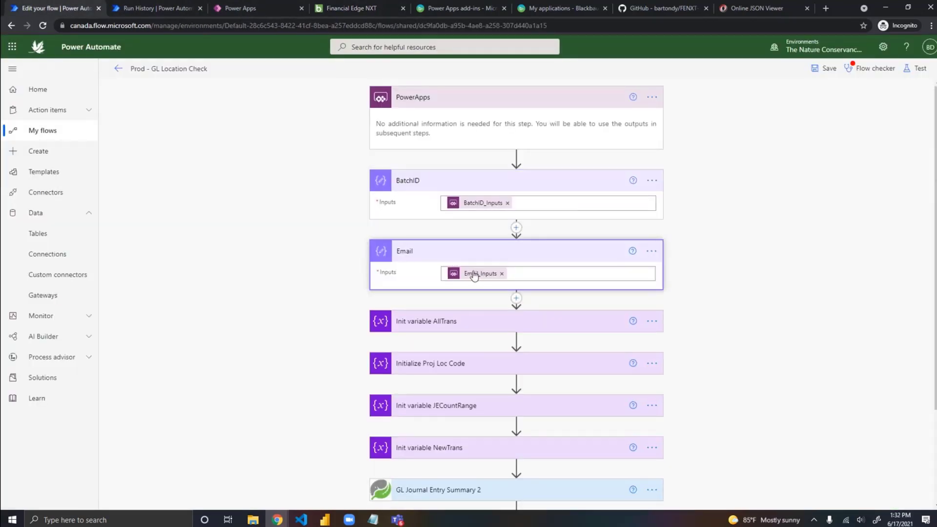
mouse_move(474, 276)
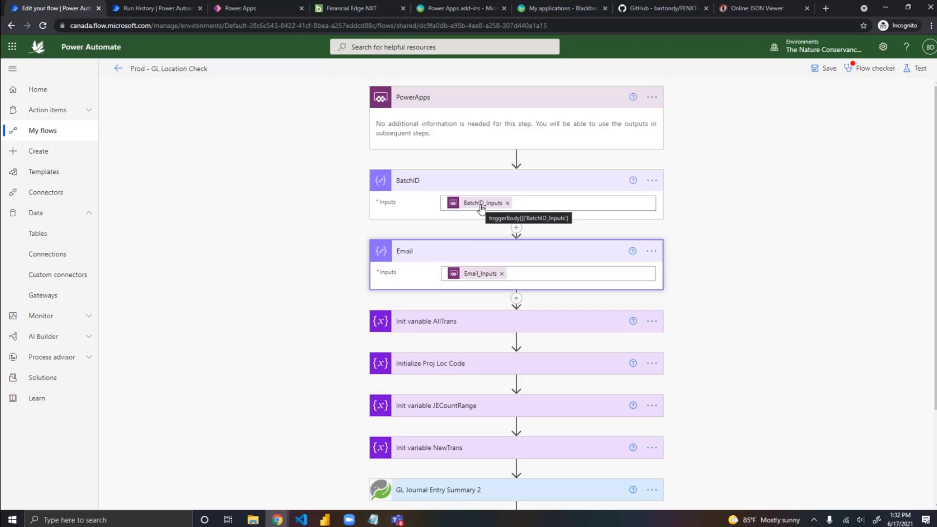
left_click(469, 10)
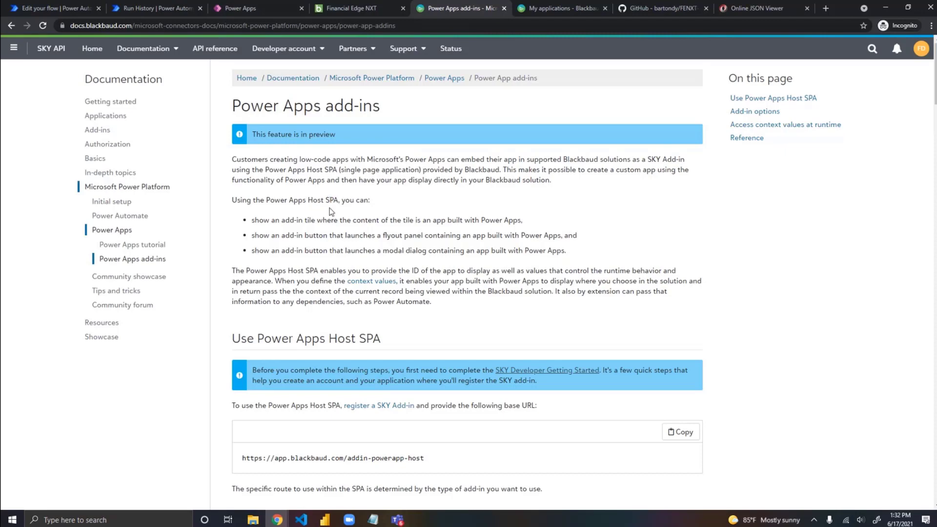
left_click(68, 9)
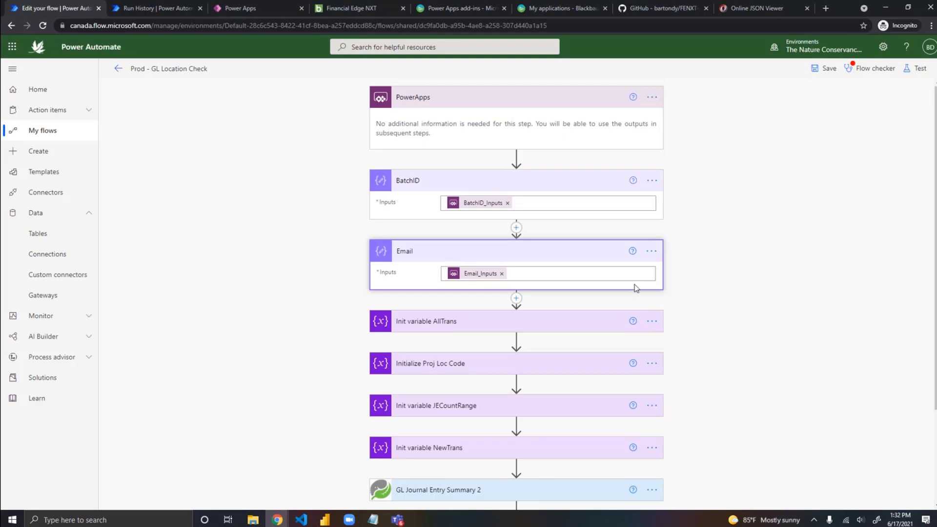
Step: Expand Condition not posted 2 and review its criteria and the actions in its If yes branch
scroll(805, 259, "down", 2)
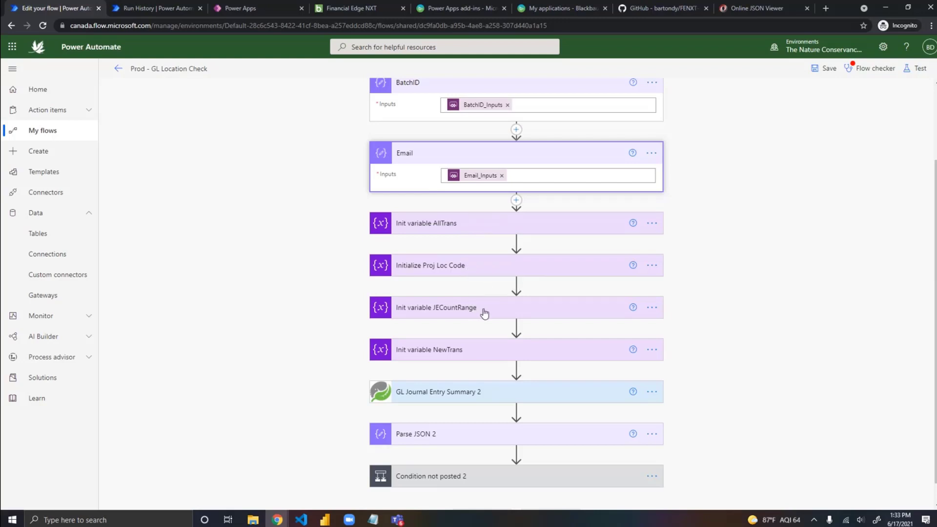
scroll(296, 293, "down", 1)
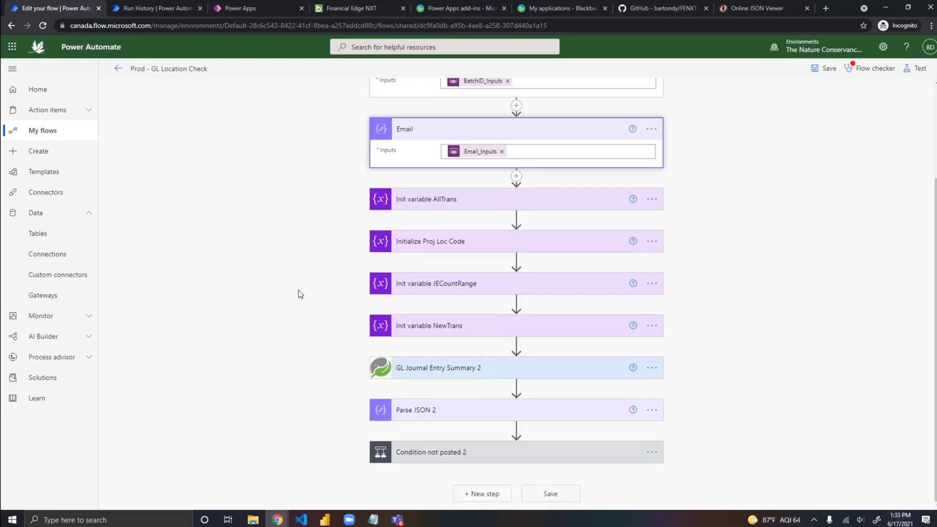
left_click(469, 456)
scroll(251, 391, "down", 7)
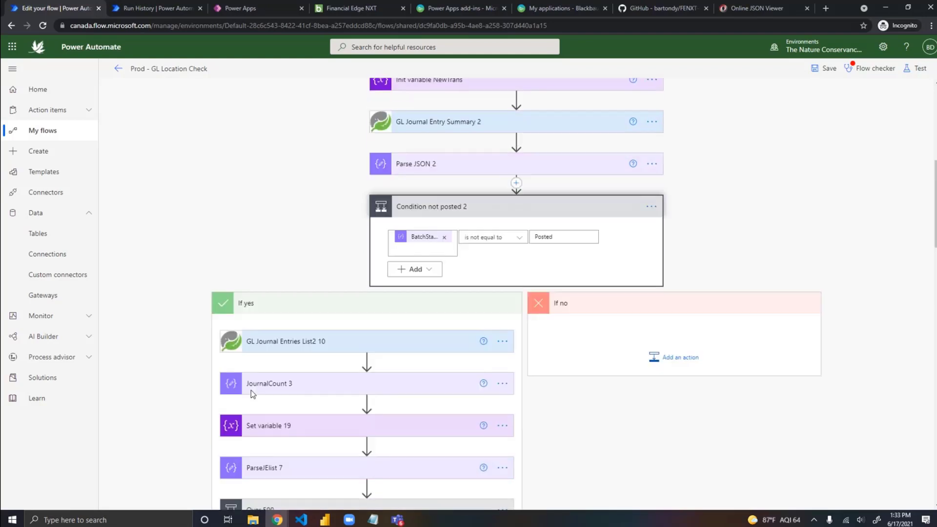
scroll(251, 390, "down", 4)
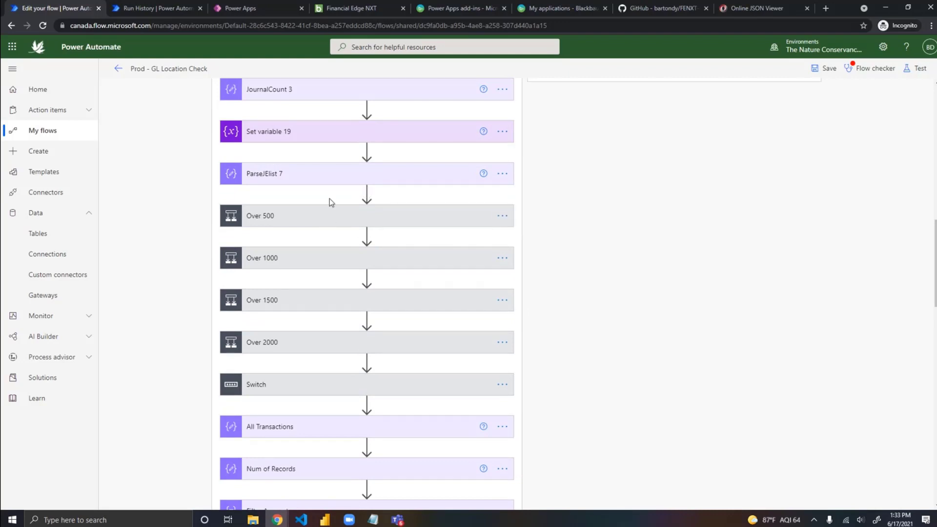
Step: Expand GL Journal Entries List2 10, JournalCount 3 and the Over 500 condition to inspect their settings
scroll(329, 198, "up", 2)
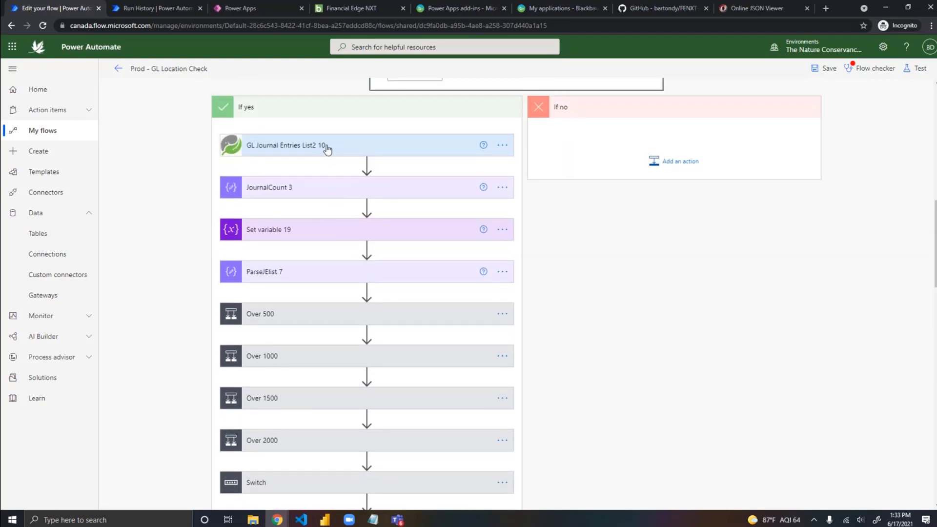
left_click(327, 147)
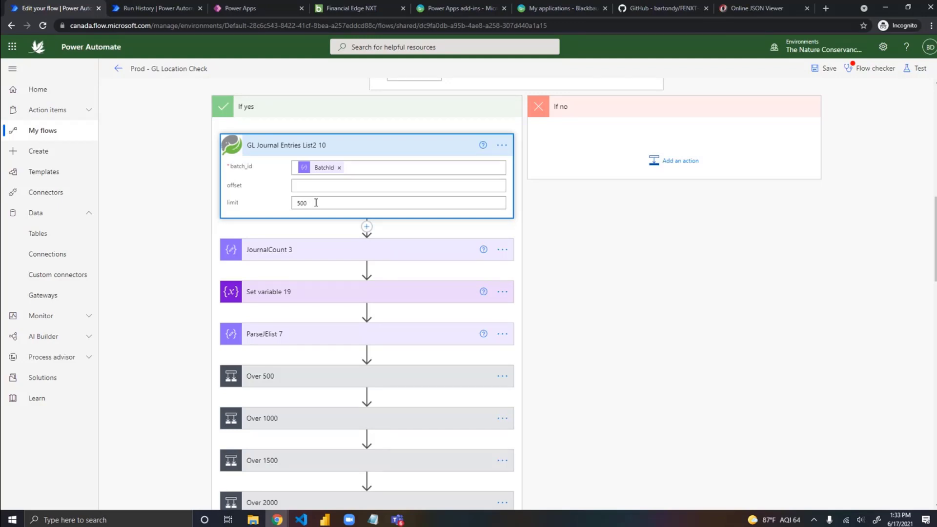
left_click(308, 251)
mouse_move(326, 278)
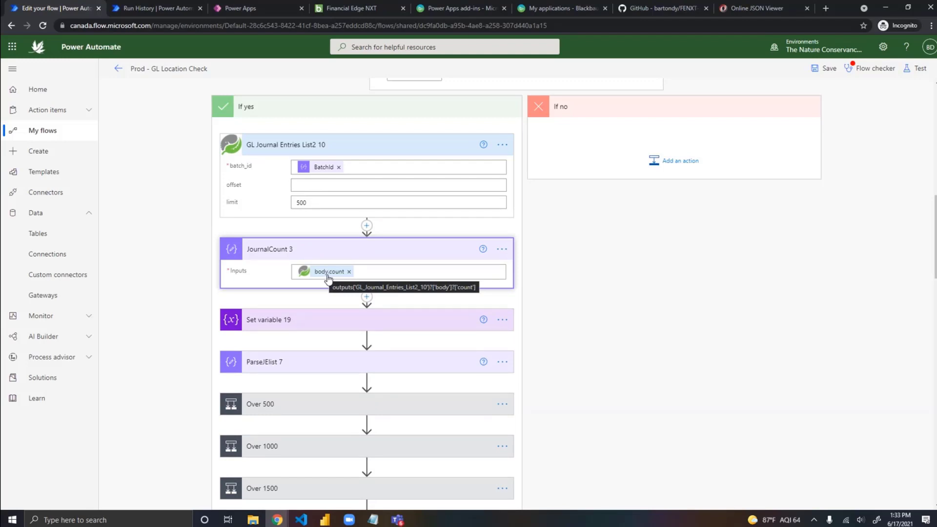
left_click(318, 406)
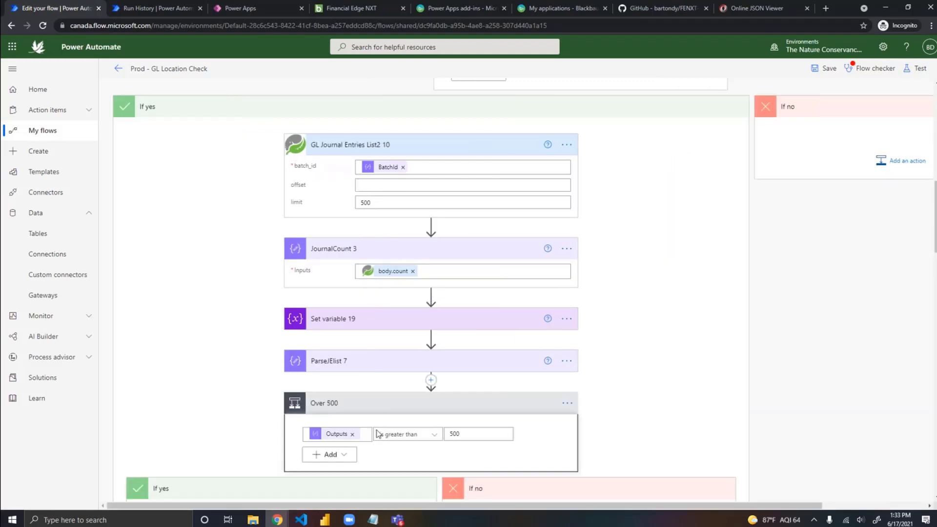
Step: Collapse the Over 500 condition, inspect the All Transactions input, and compare it with the sample journal entry in Online JSON Viewer
left_click(413, 414)
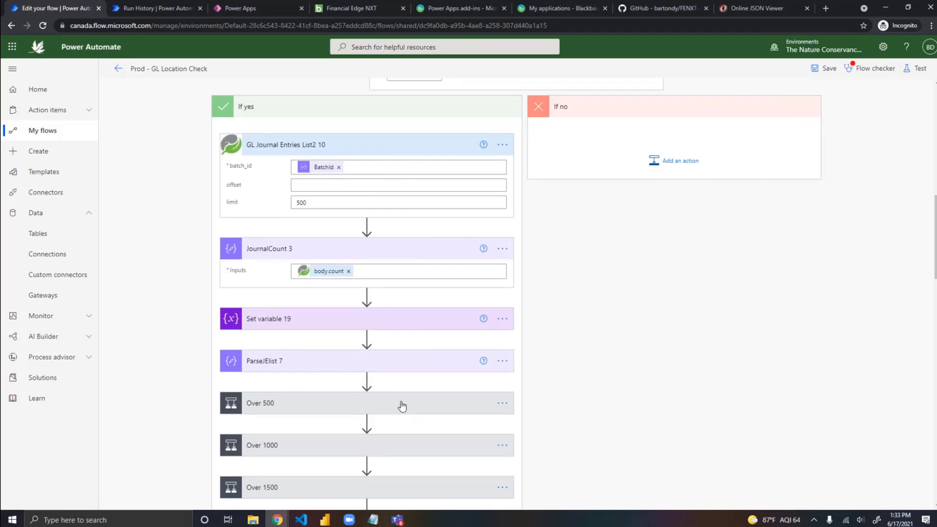
scroll(469, 415, "down", 5)
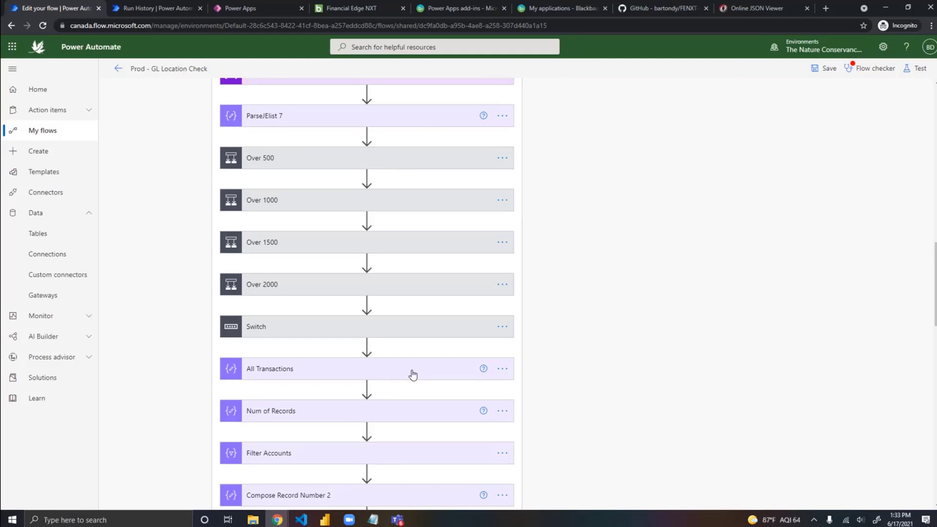
left_click(342, 374)
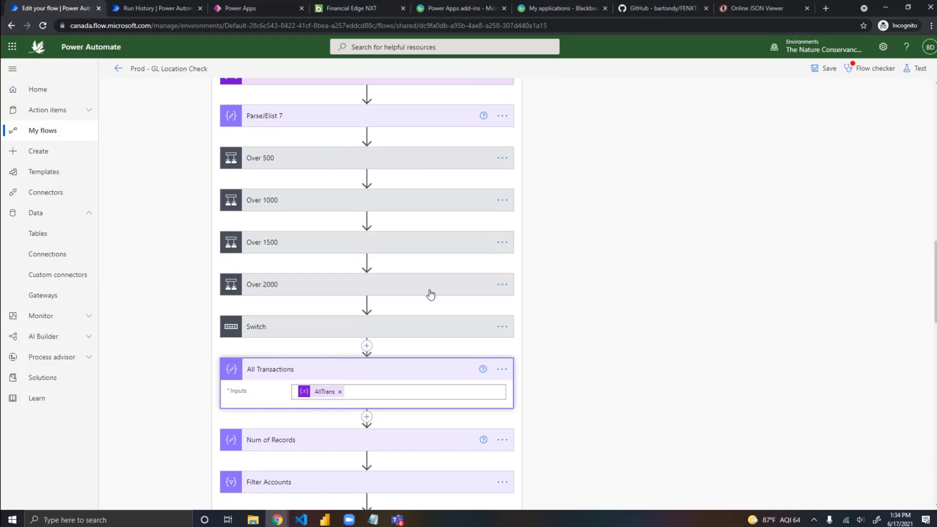
scroll(427, 293, "down", 3)
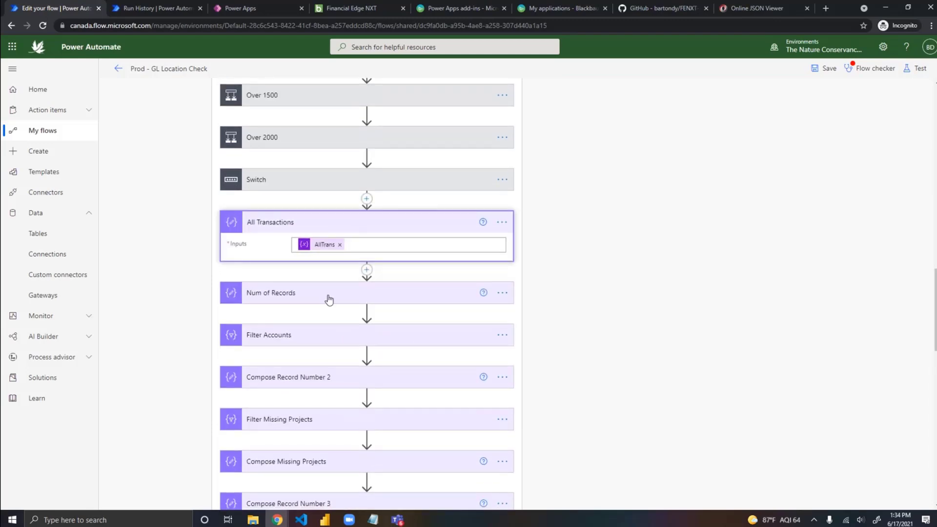
left_click(753, 10)
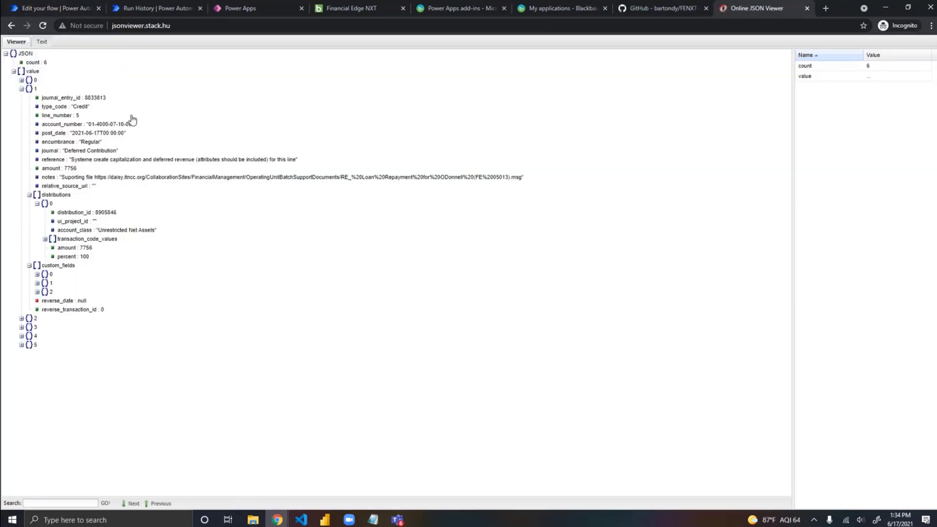
left_click(63, 8)
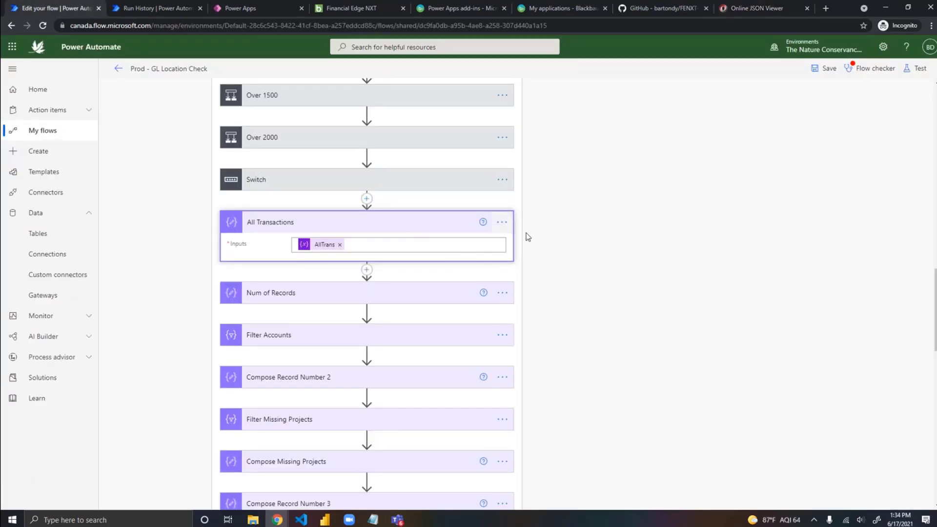
Step: Review the sequence of actions from the PowerApps trigger through the missing-project filters to GL Project Search
scroll(611, 244, "up", 20)
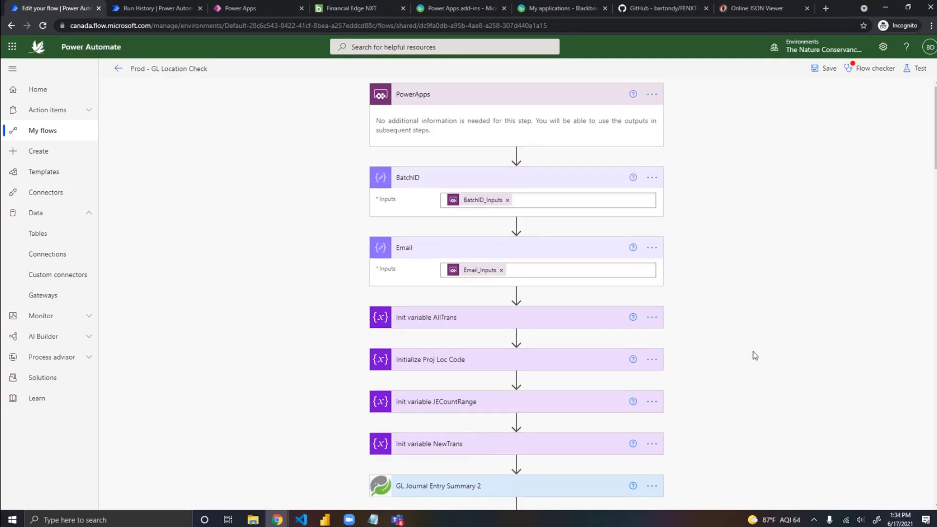
scroll(754, 351, "down", 5)
scroll(756, 354, "down", 7)
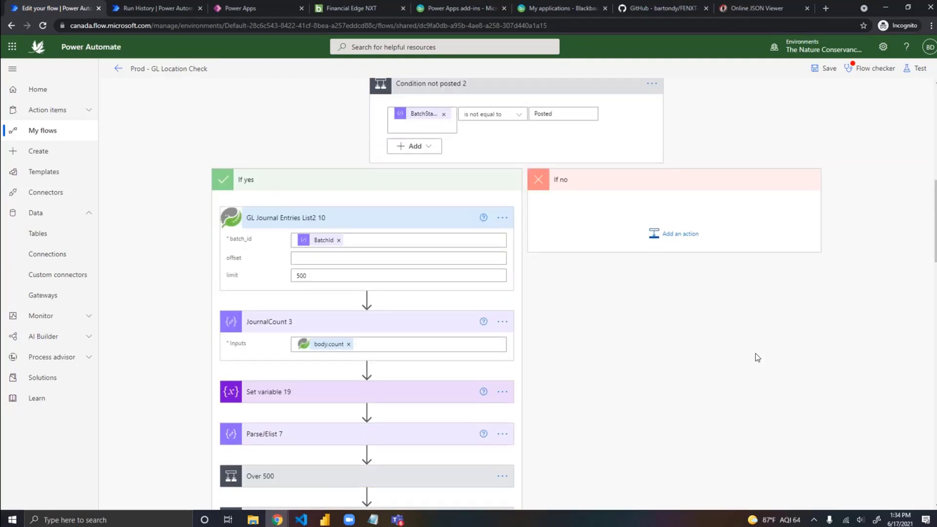
scroll(756, 354, "down", 5)
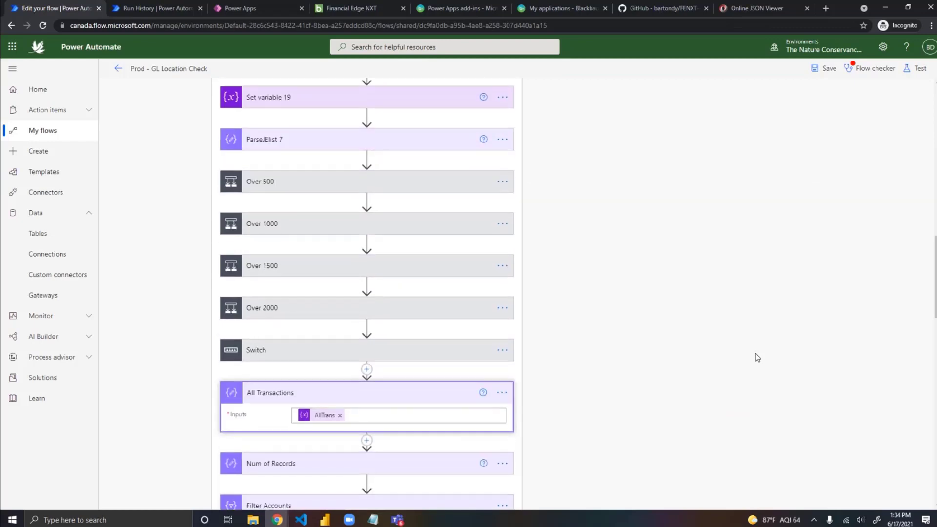
scroll(756, 357, "down", 1)
scroll(756, 355, "down", 4)
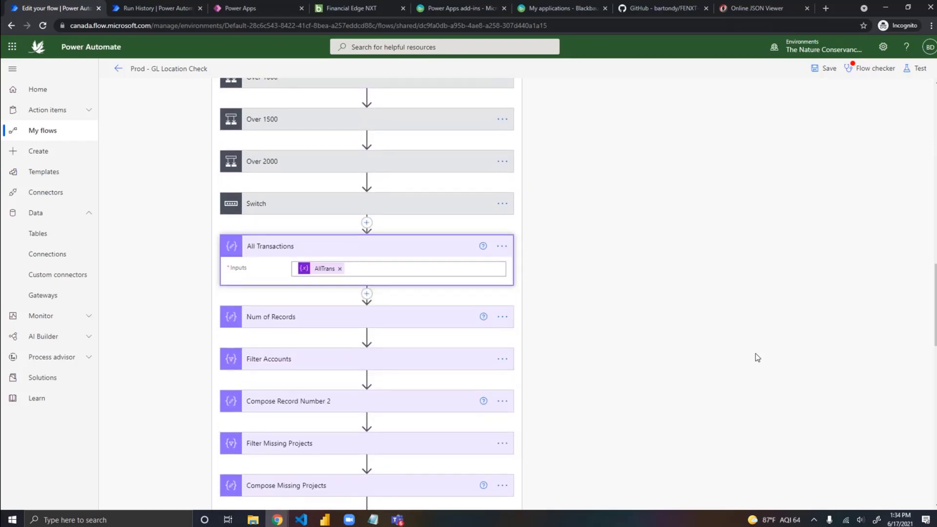
scroll(755, 354, "down", 3)
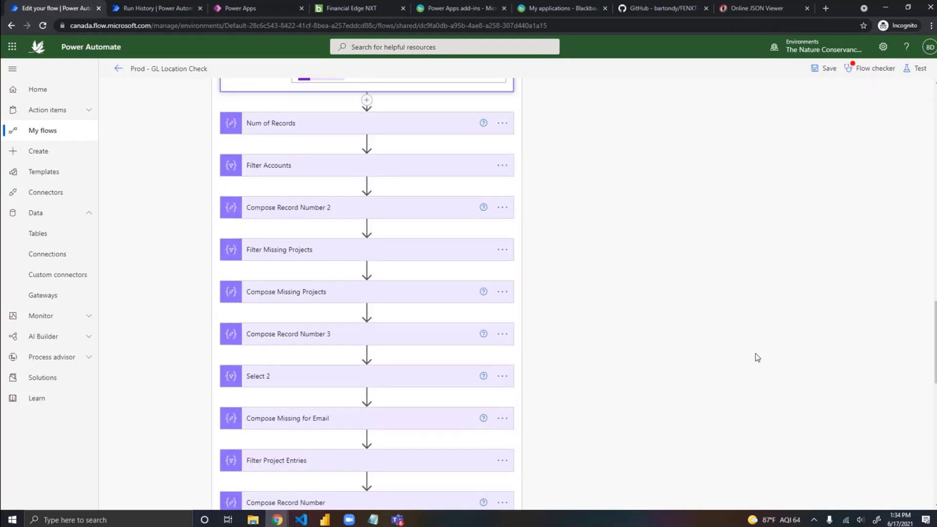
scroll(756, 354, "down", 3)
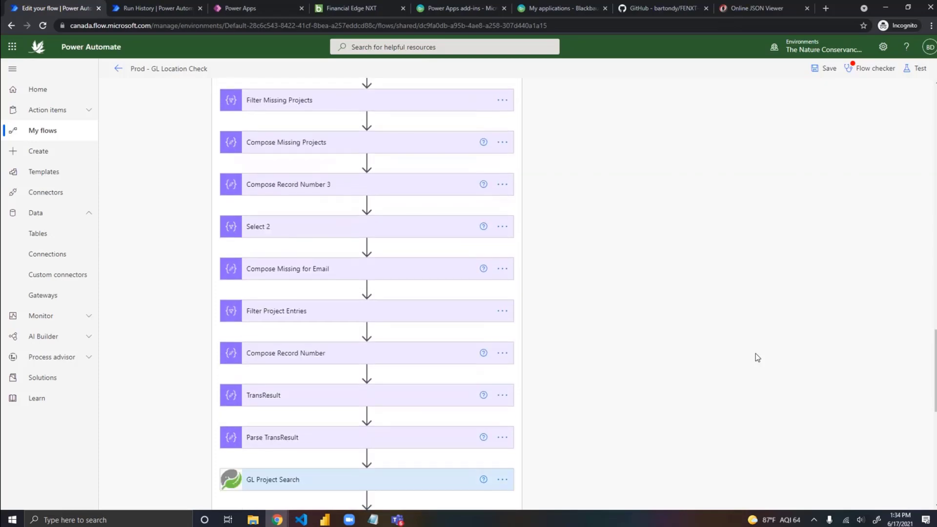
scroll(756, 354, "down", 1)
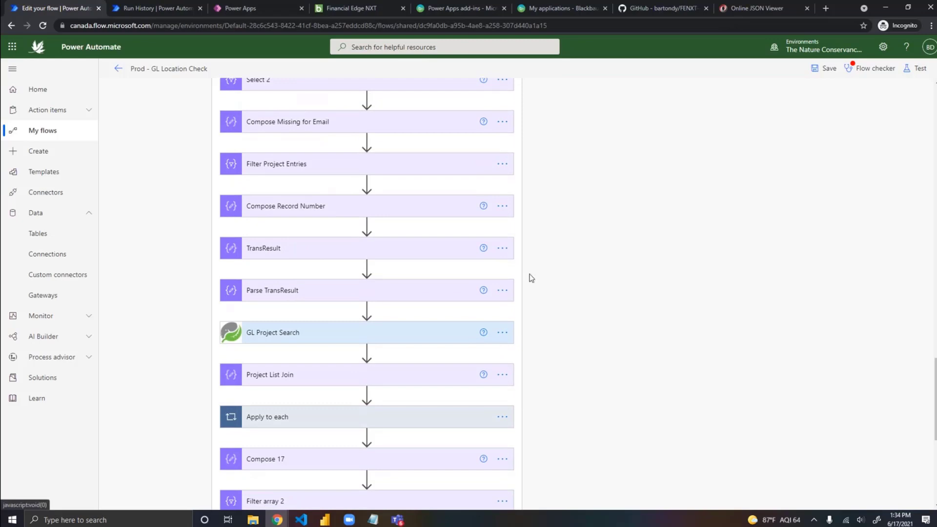
Step: Expand the Apply to each loop after Project List Join, examine its filter and project location actions, and collapse it
scroll(584, 278, "down", 2)
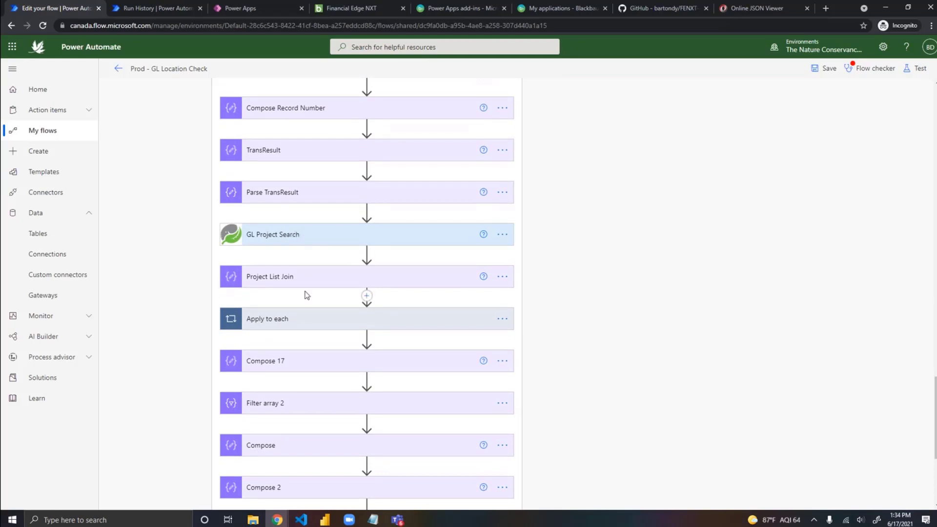
left_click(290, 322)
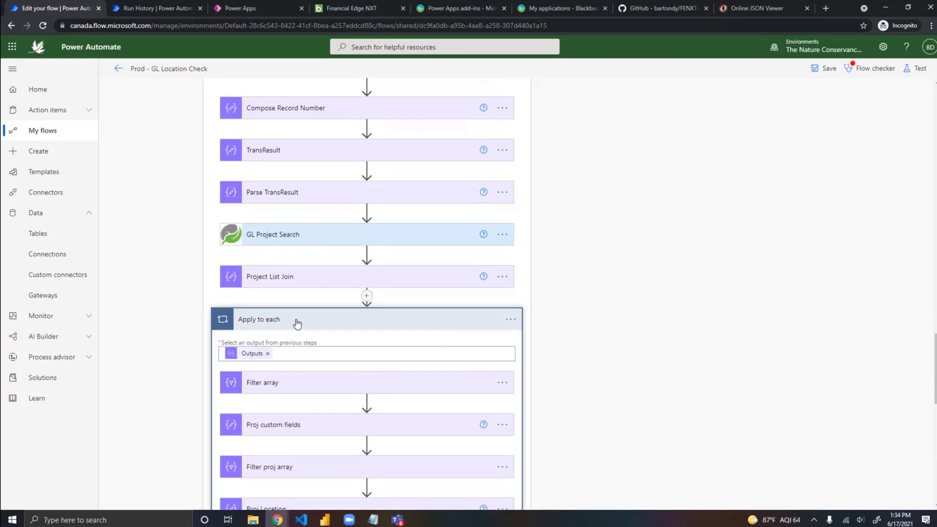
left_click(337, 322)
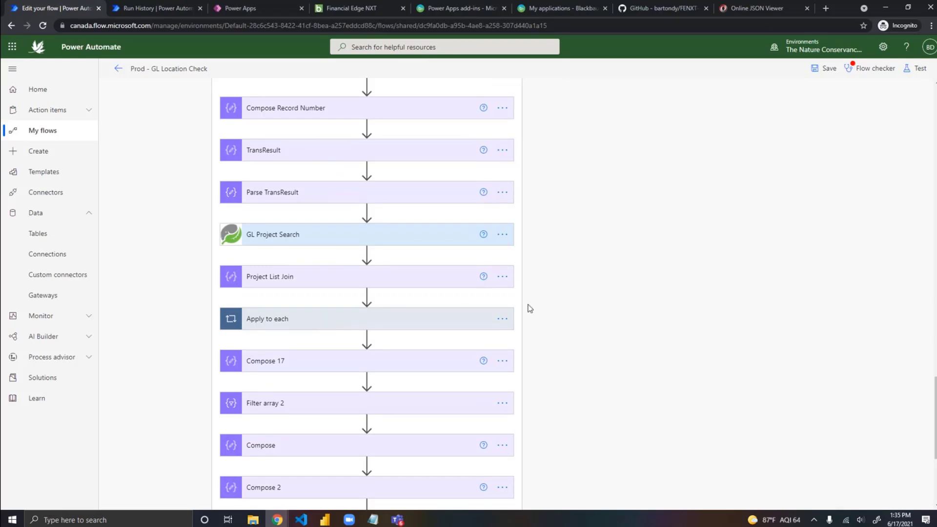
Step: Examine the final Condition's criteria, the Send an email (V2) action in its If yes branch, and the join expression in Compose 3
scroll(531, 309, "down", 3)
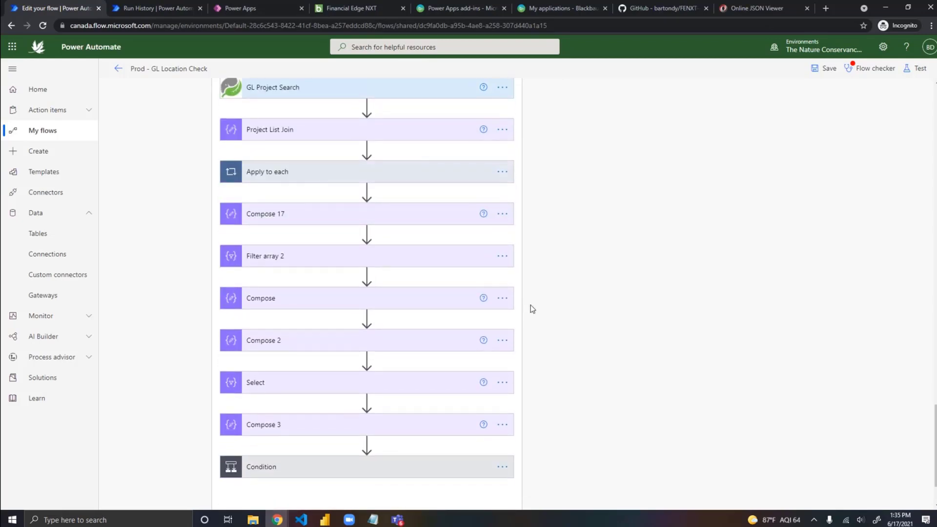
left_click(388, 473)
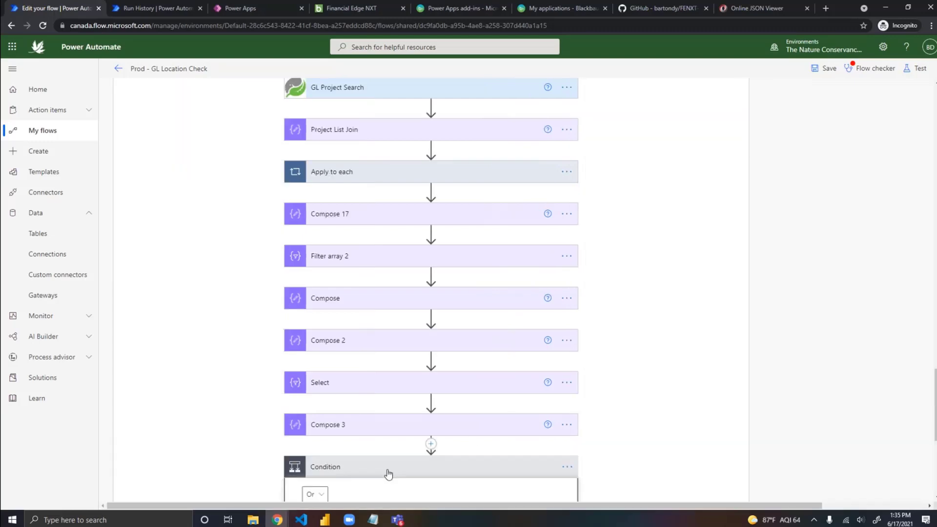
scroll(609, 376, "down", 4)
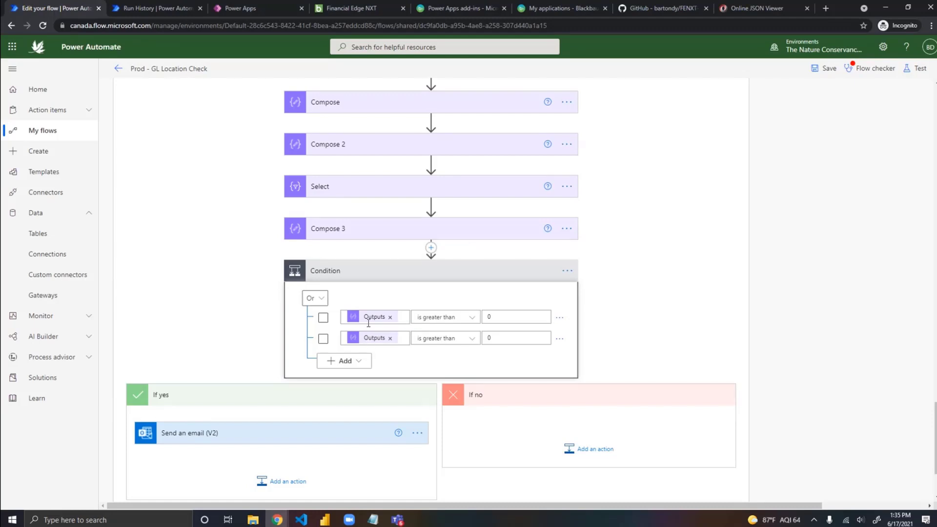
left_click(280, 439)
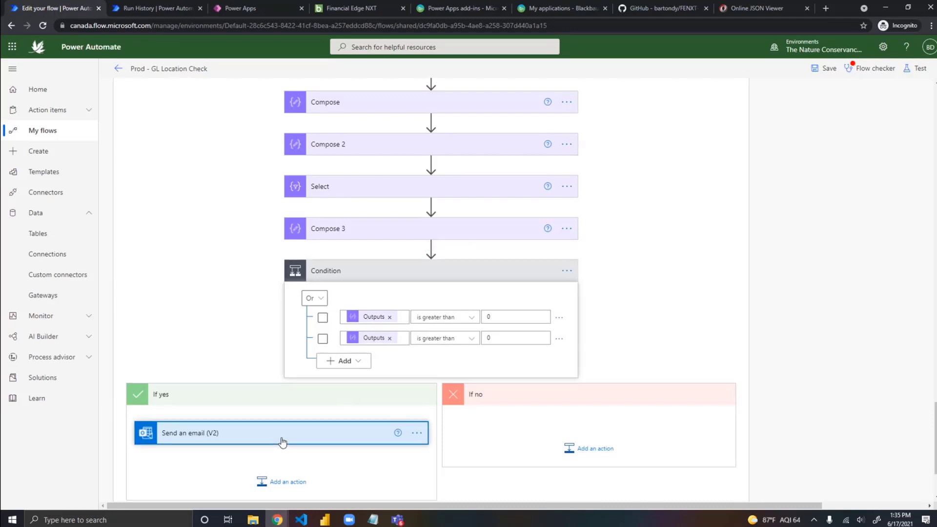
scroll(494, 402, "down", 3)
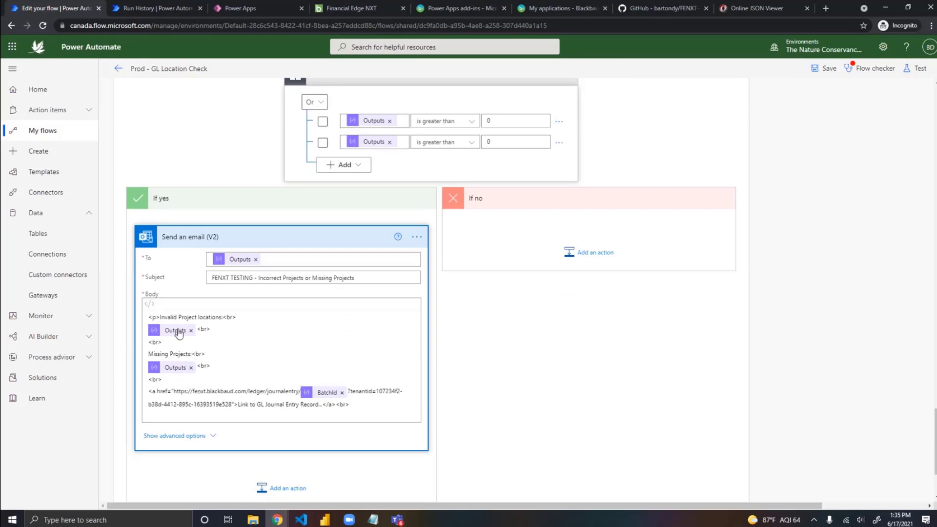
scroll(293, 341, "up", 2)
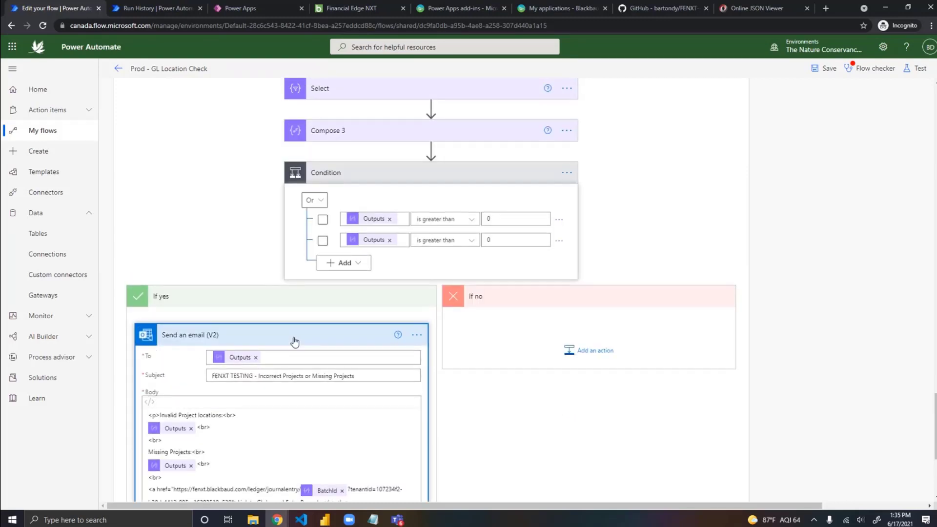
left_click(371, 132)
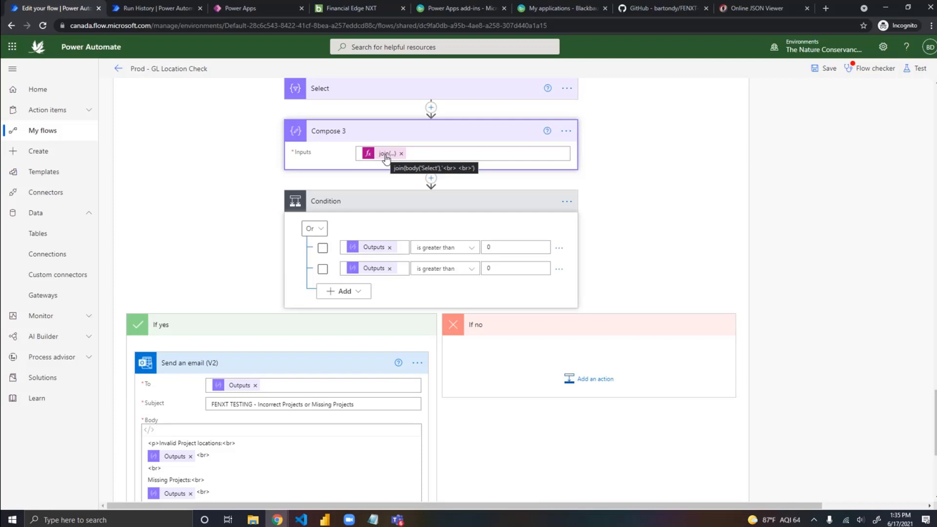
scroll(387, 159, "down", 1)
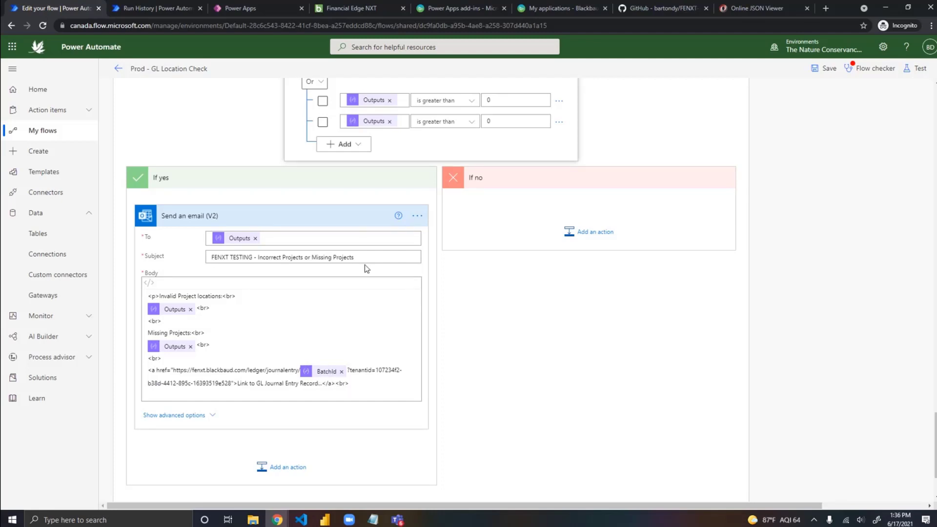
Step: Leave the Prod - GL Location Check flow and open Test Flow from the flows list for editing
left_click(118, 68)
left_click(519, 110)
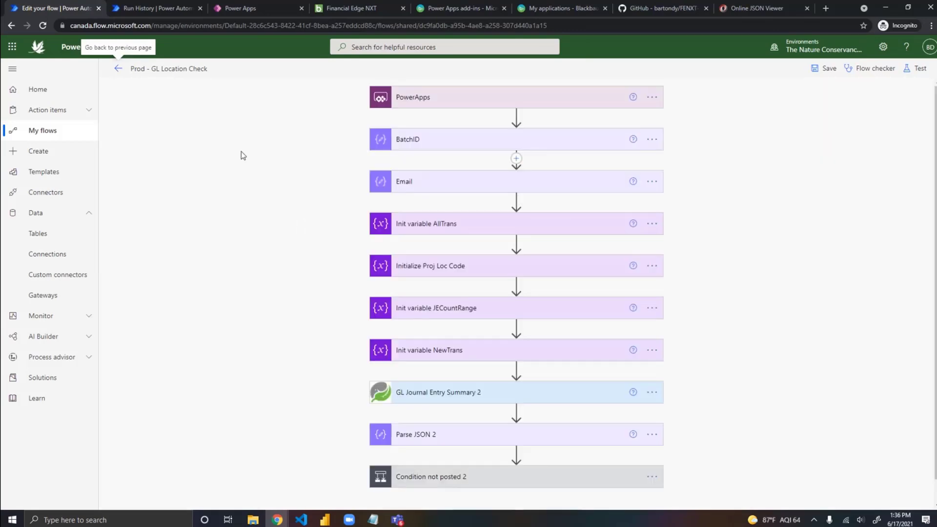
left_click(117, 69)
left_click(524, 109)
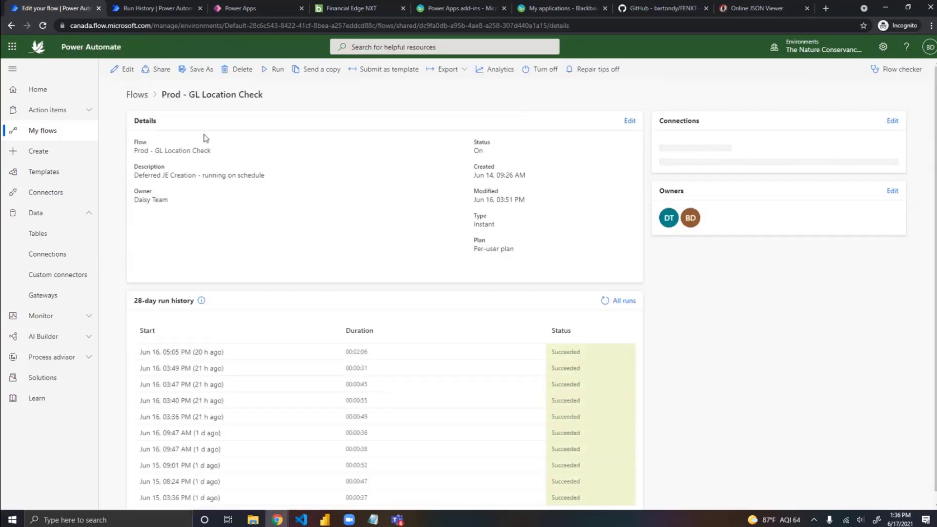
left_click(136, 94)
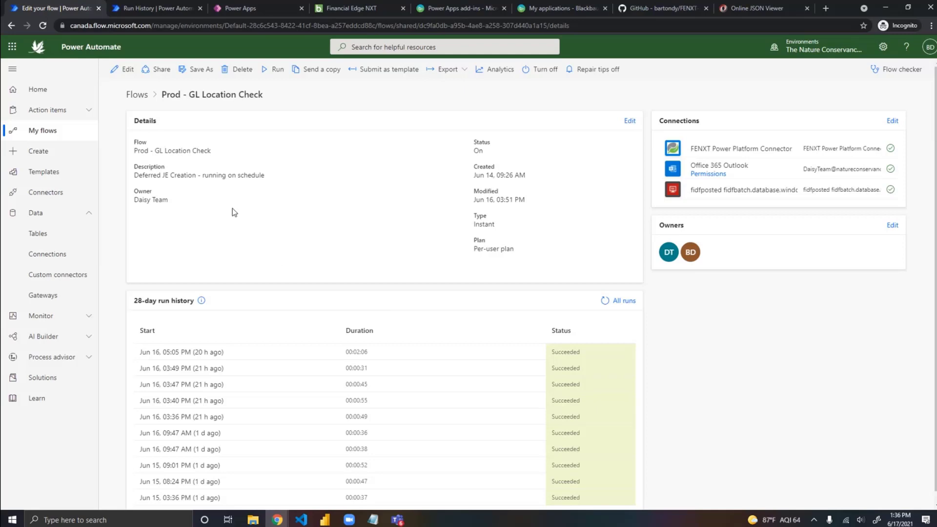
left_click(136, 94)
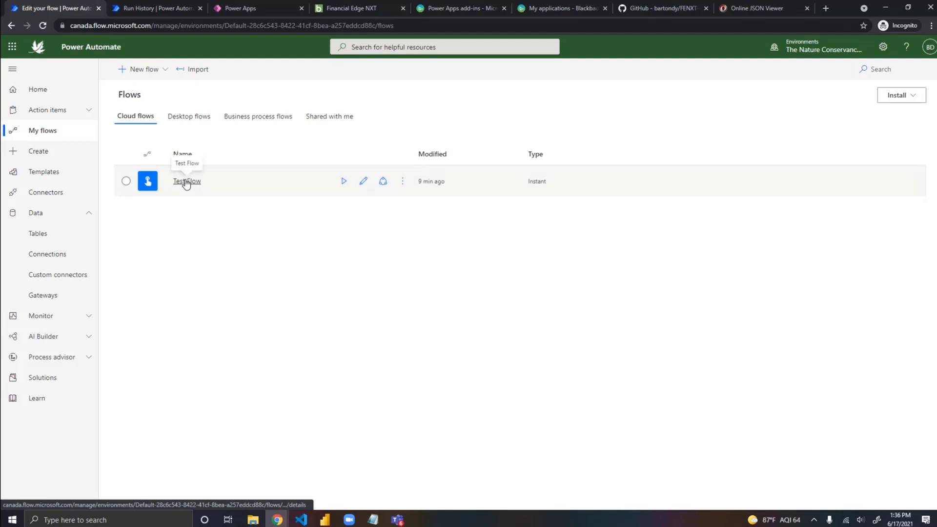
left_click(187, 182)
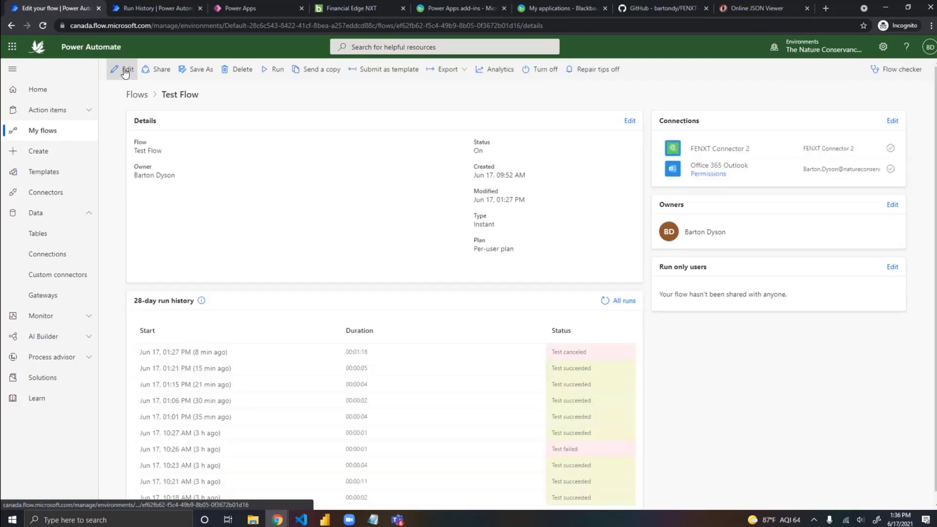
left_click(125, 71)
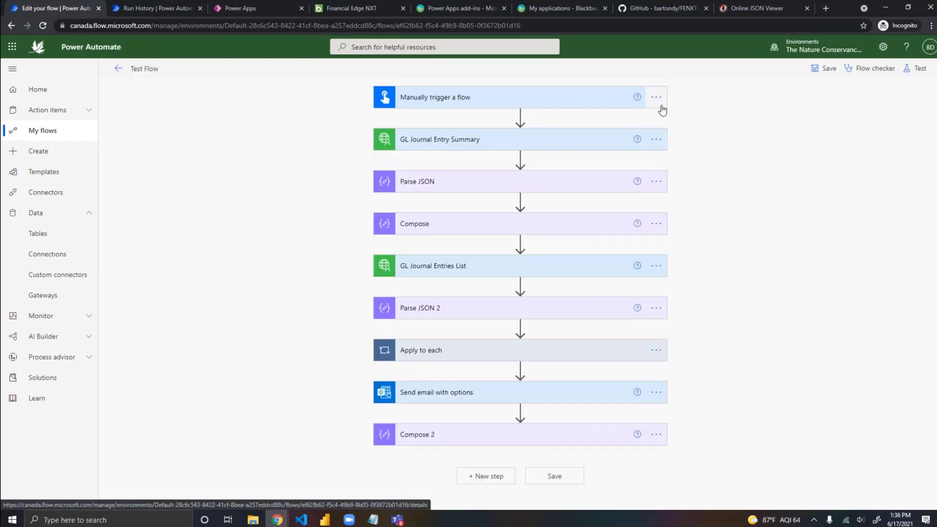
Step: Delete the Manually trigger a flow step from Test Flow
left_click(656, 98)
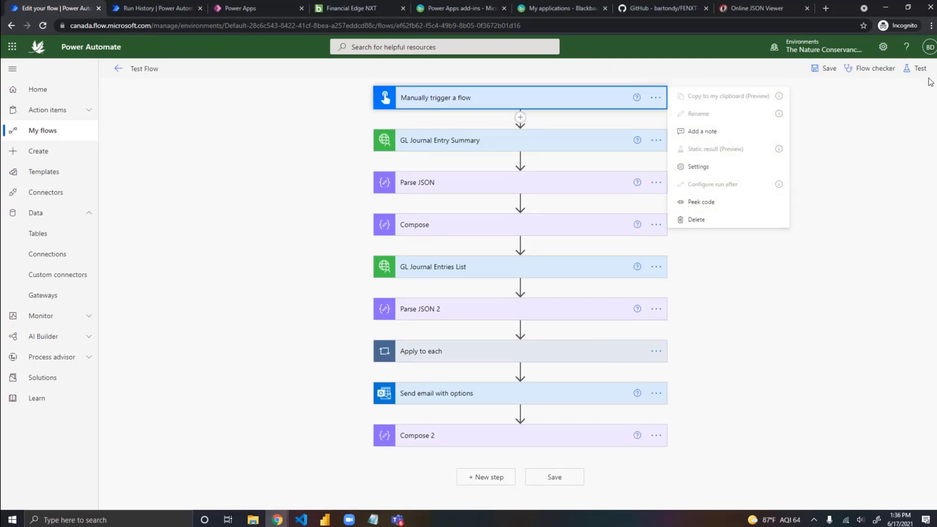
left_click(696, 220)
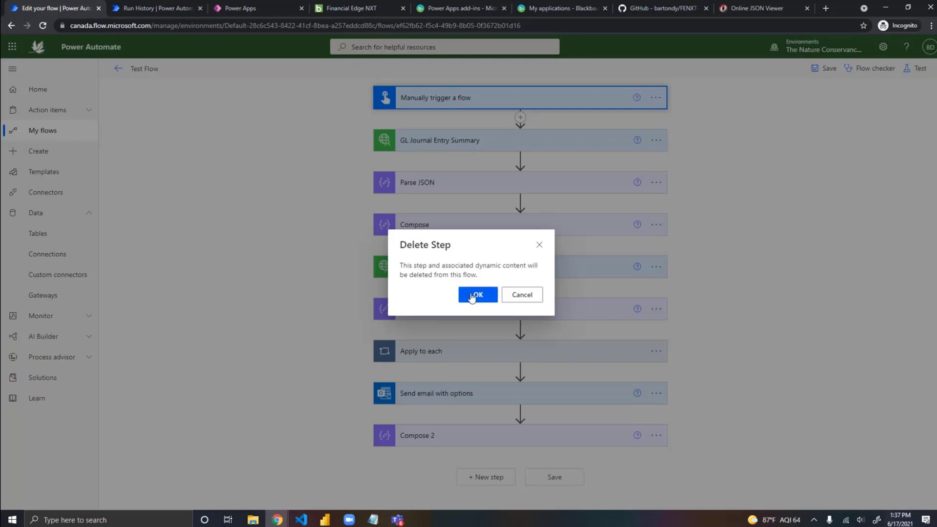
left_click(471, 295)
Step: Search the triggers for a schedule and add the Recurrence trigger to the start of Test Flow
left_click(471, 93)
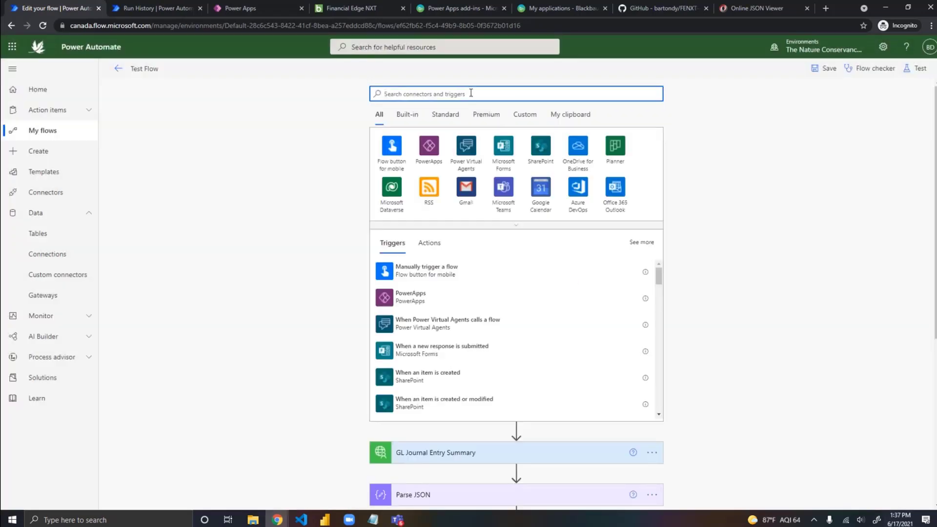
type("schedule")
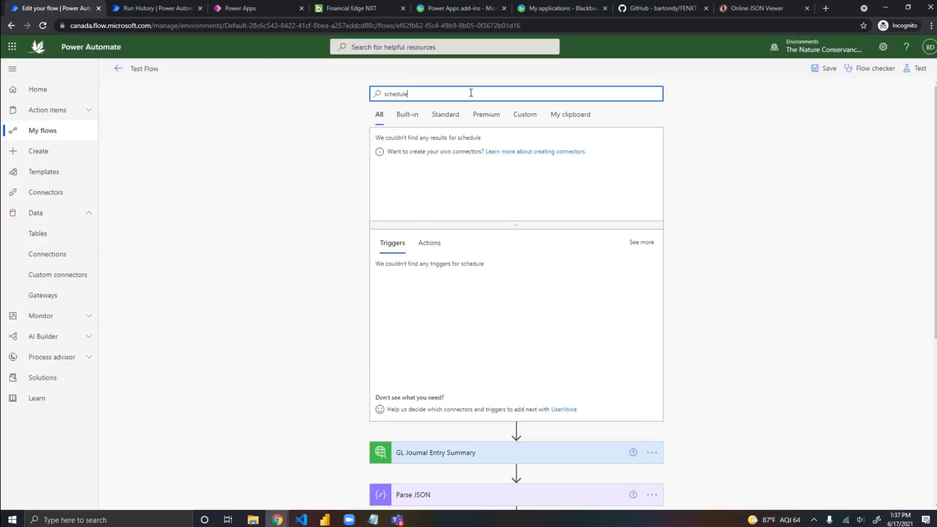
left_click(433, 272)
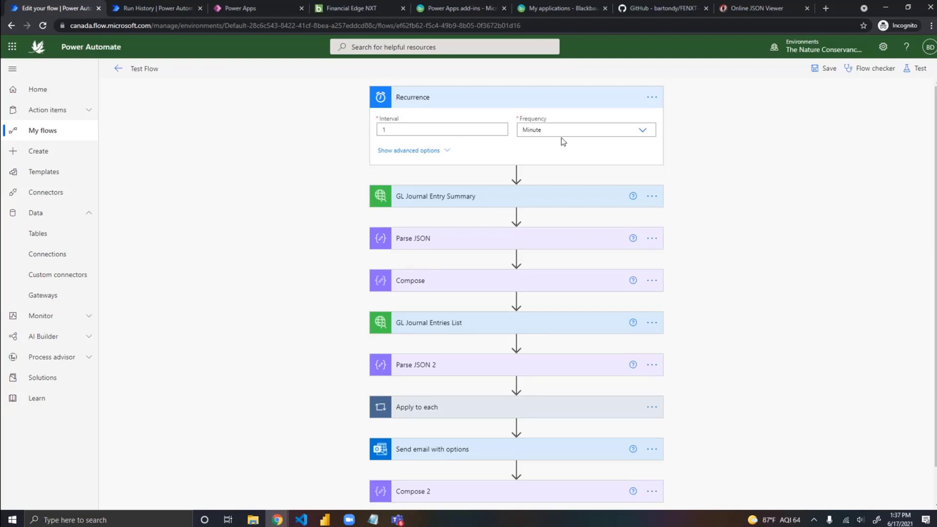
Step: Set the Recurrence trigger's frequency to Day and schedule it to run at hours 8 and 14
left_click(571, 129)
left_click(536, 174)
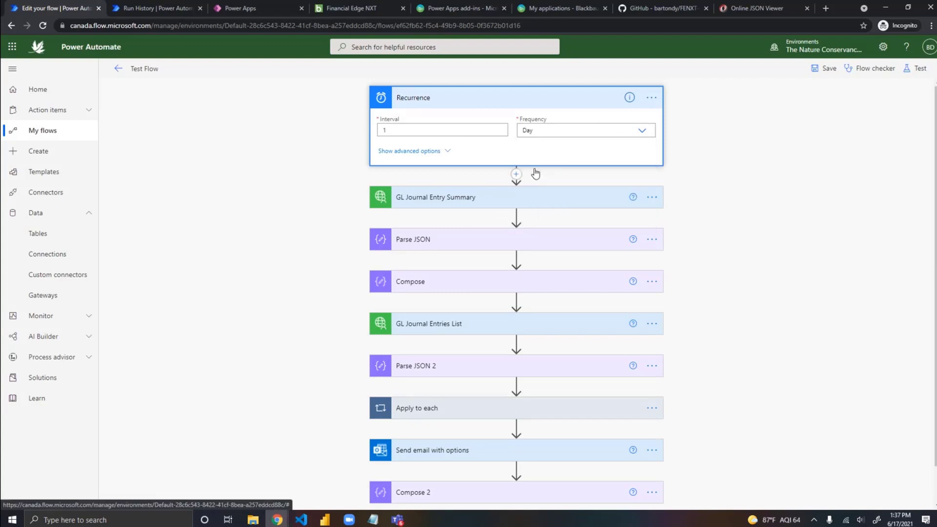
left_click(419, 152)
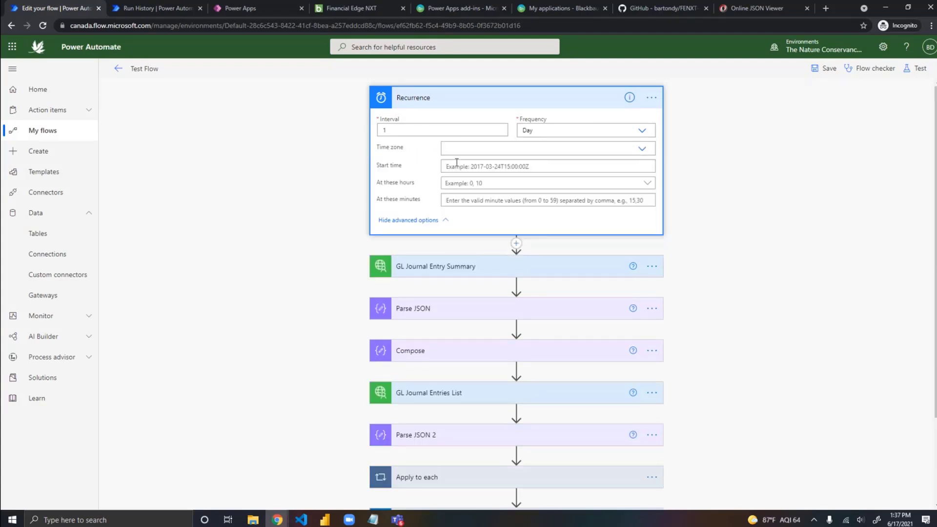
left_click(479, 183)
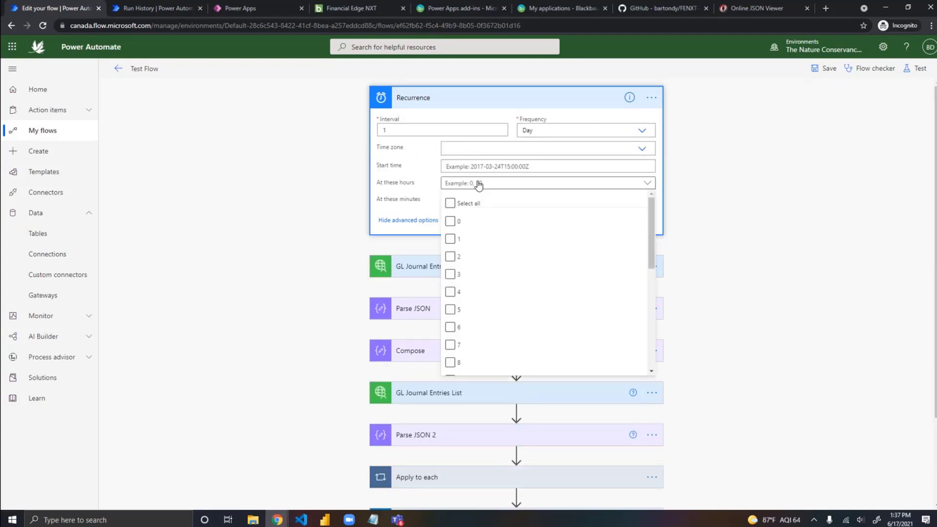
scroll(454, 288, "down", 2)
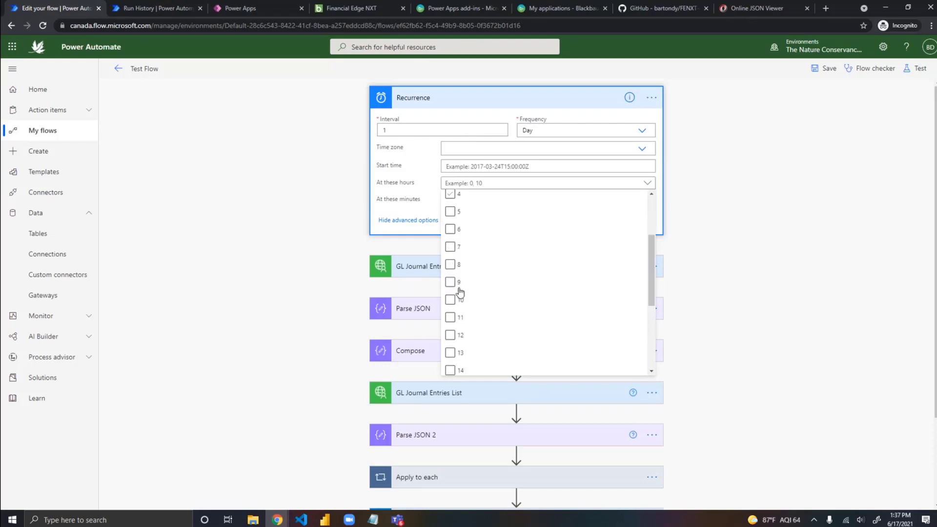
left_click(450, 264)
scroll(494, 276, "down", 3)
left_click(450, 223)
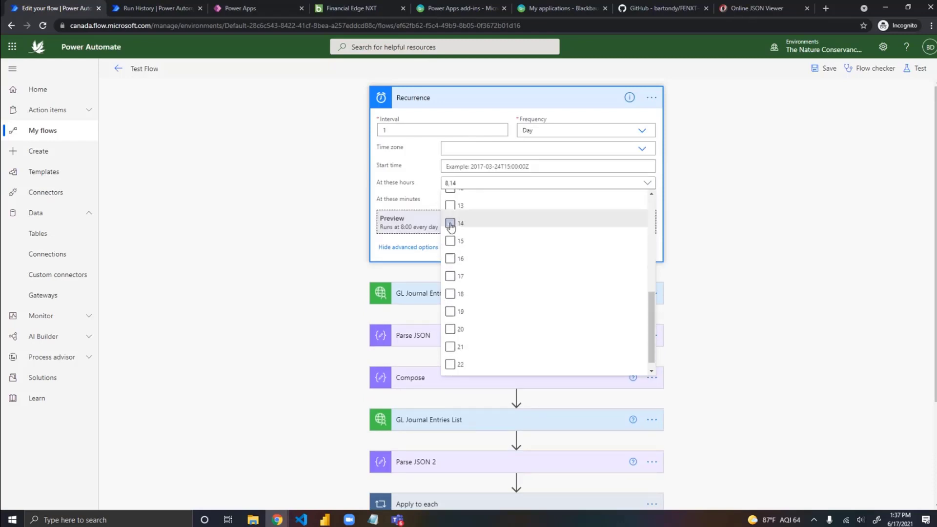
left_click(417, 196)
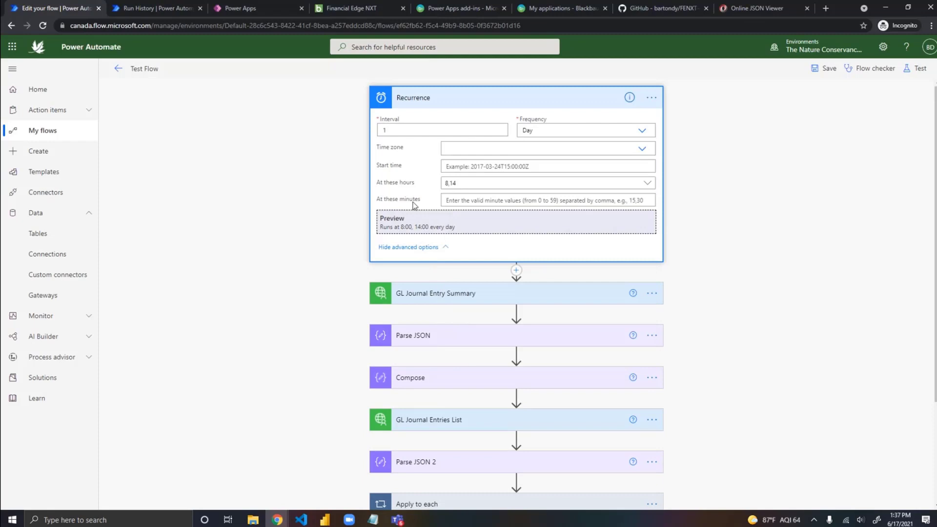
left_click(481, 200)
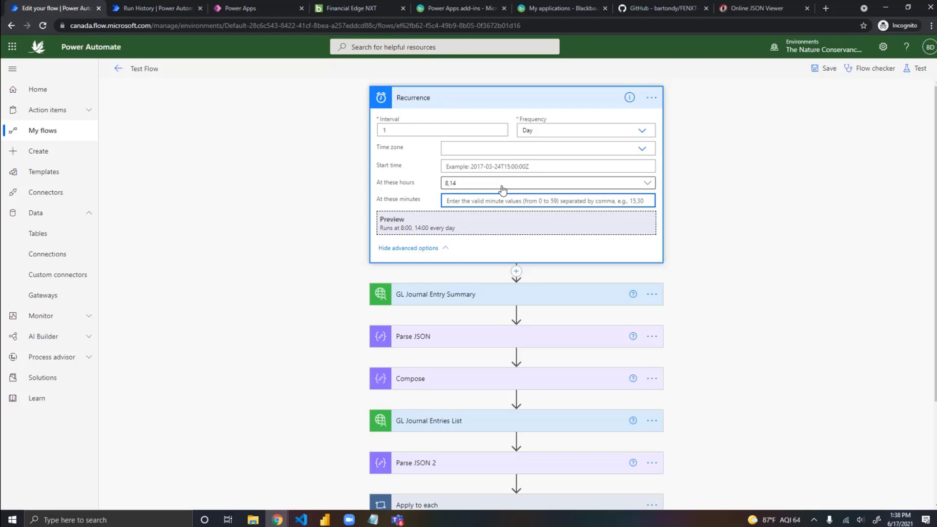
Step: Delete the Recurrence trigger from Test Flow
left_click(477, 294)
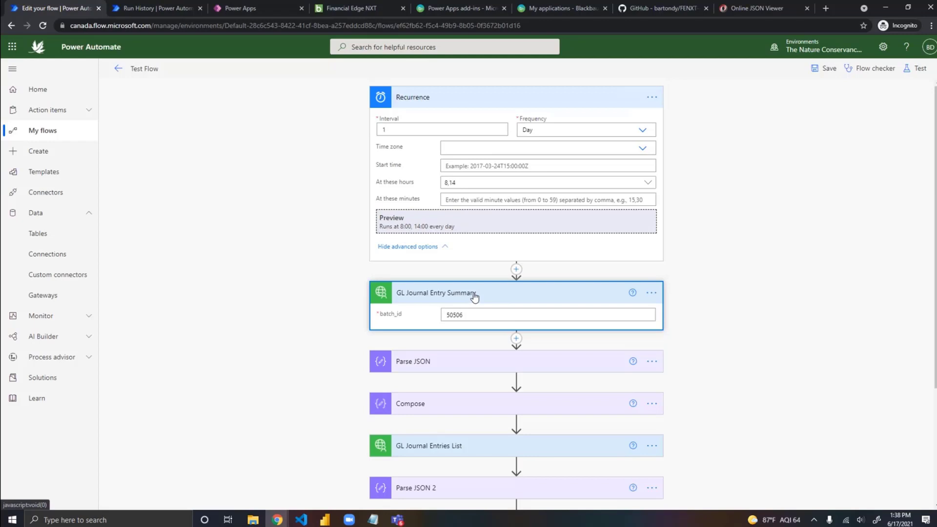
left_click(652, 98)
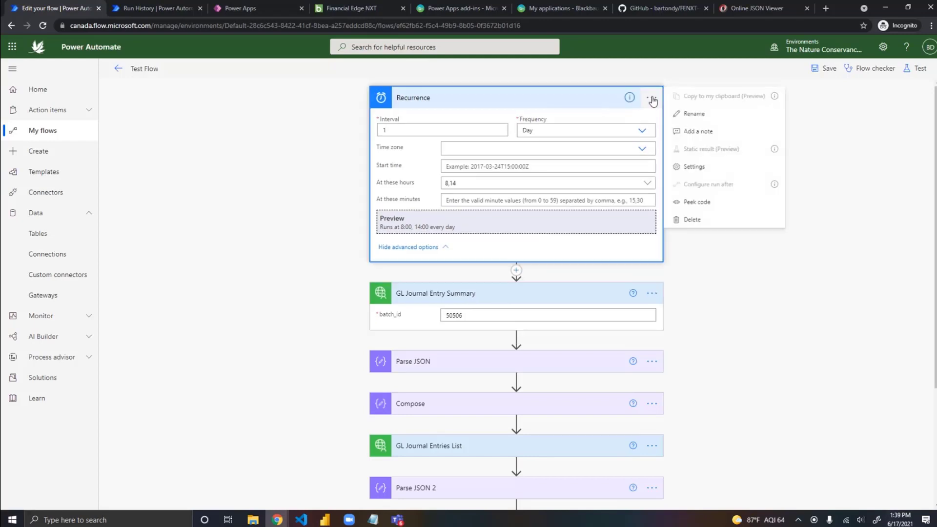
left_click(696, 219)
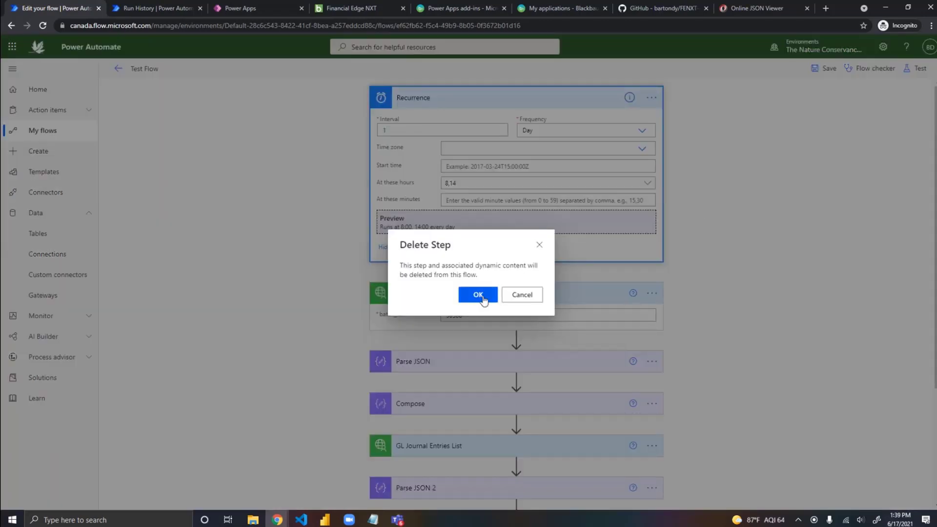
left_click(479, 295)
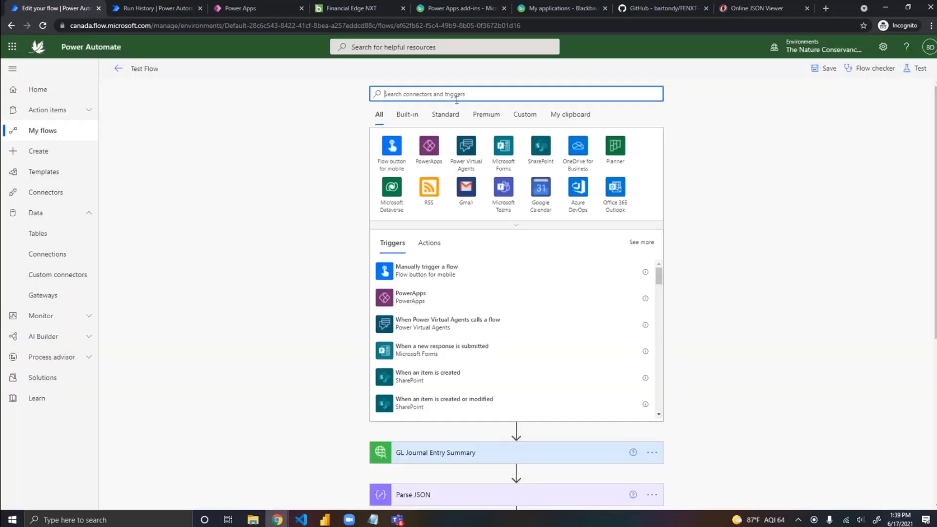
Step: Search the triggers for powerapps and add the PowerApps trigger to the start of Test Flow
type("power")
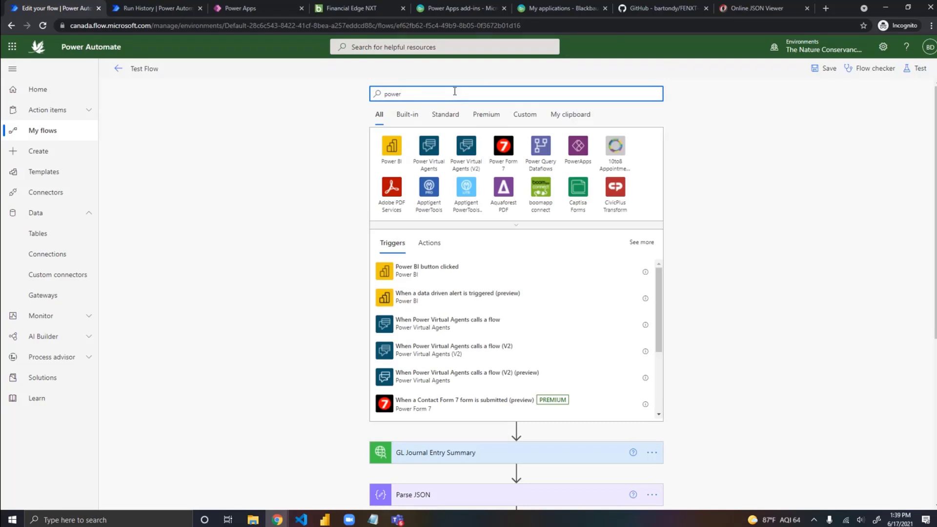
type("a")
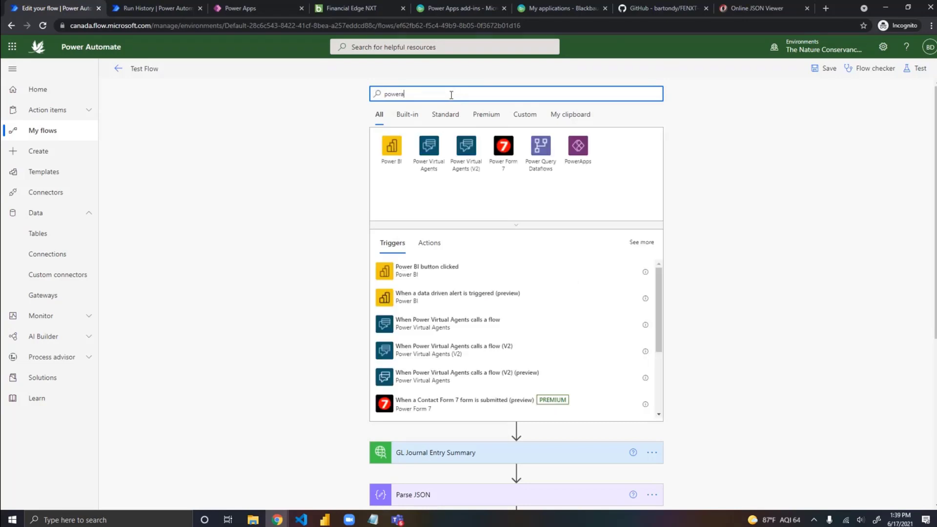
type("pps")
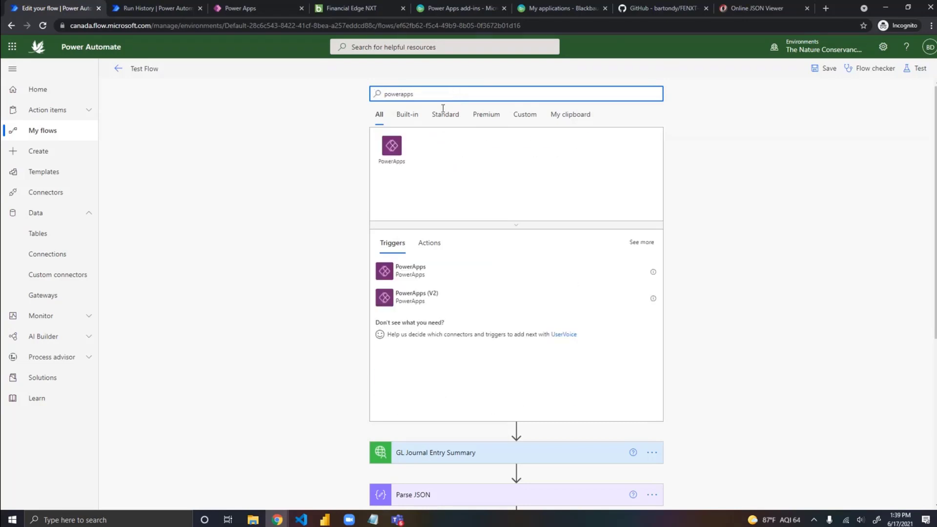
left_click(391, 146)
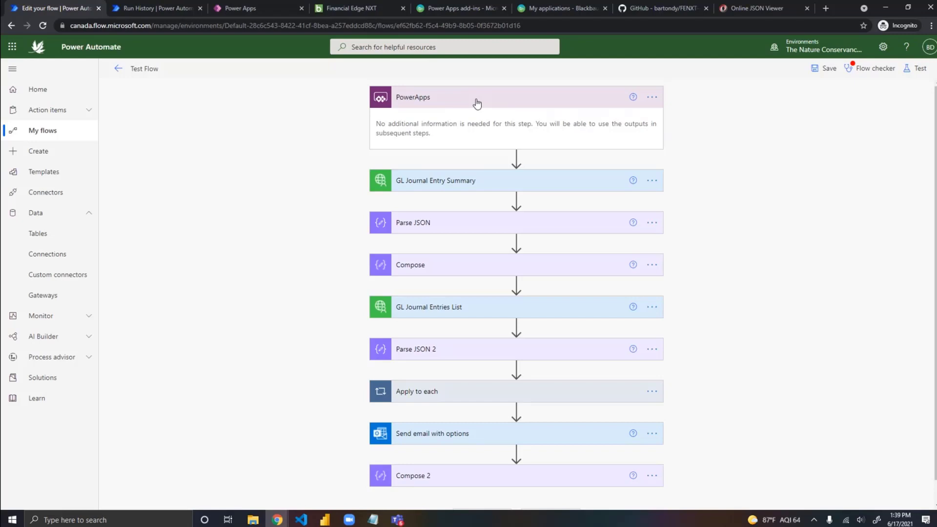
left_click(653, 99)
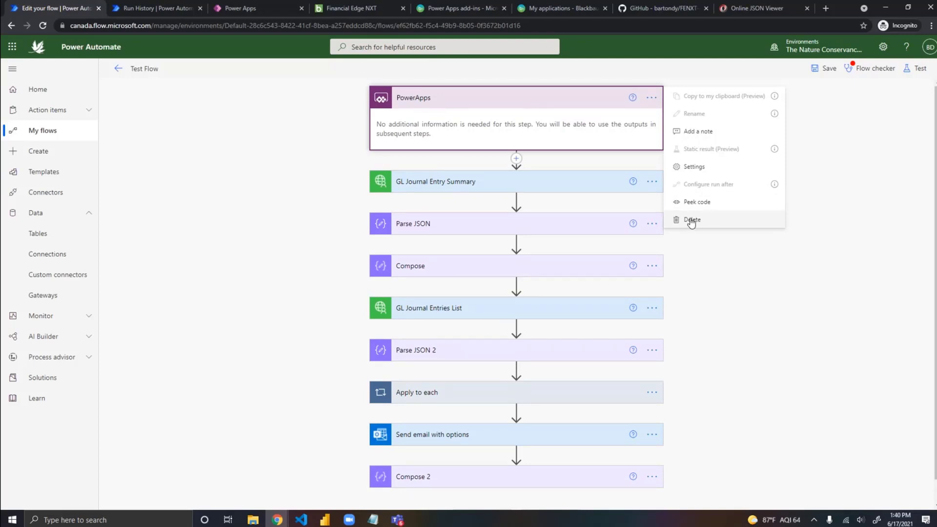
left_click(499, 96)
left_click(494, 101)
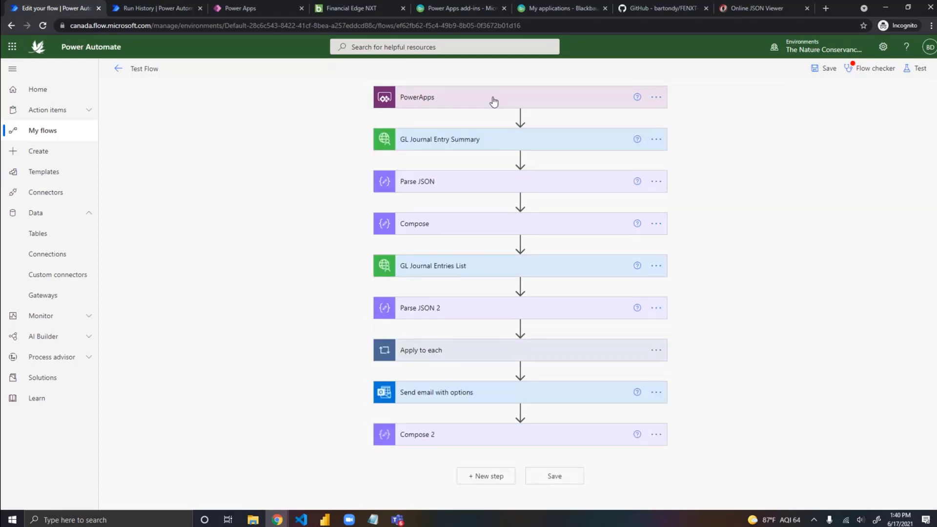
left_click(494, 101)
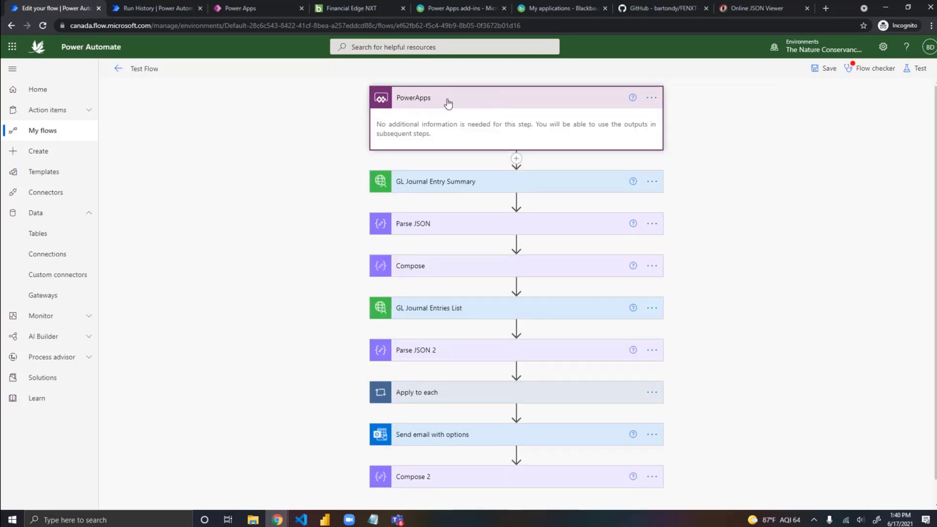
Step: Add a Compose action directly after the PowerApps trigger and use Ask in PowerApps as its input
left_click(516, 159)
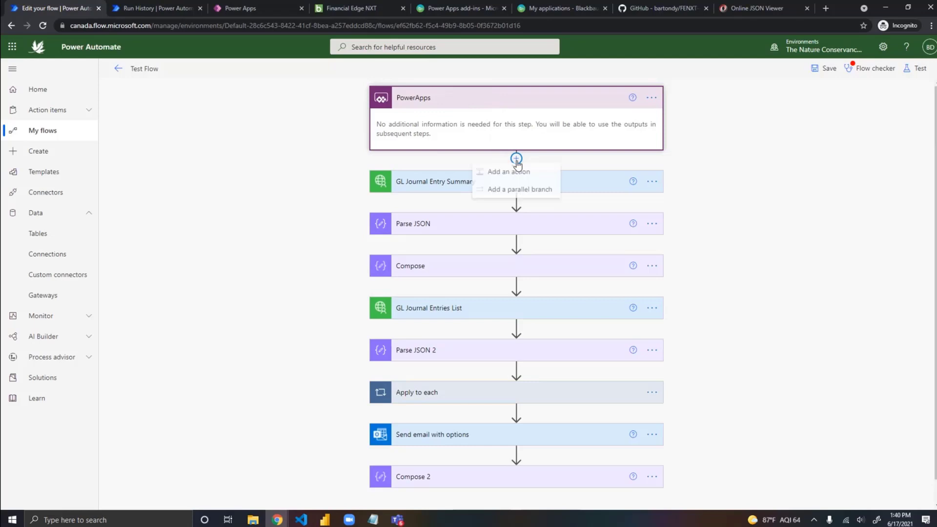
left_click(517, 172)
type("c")
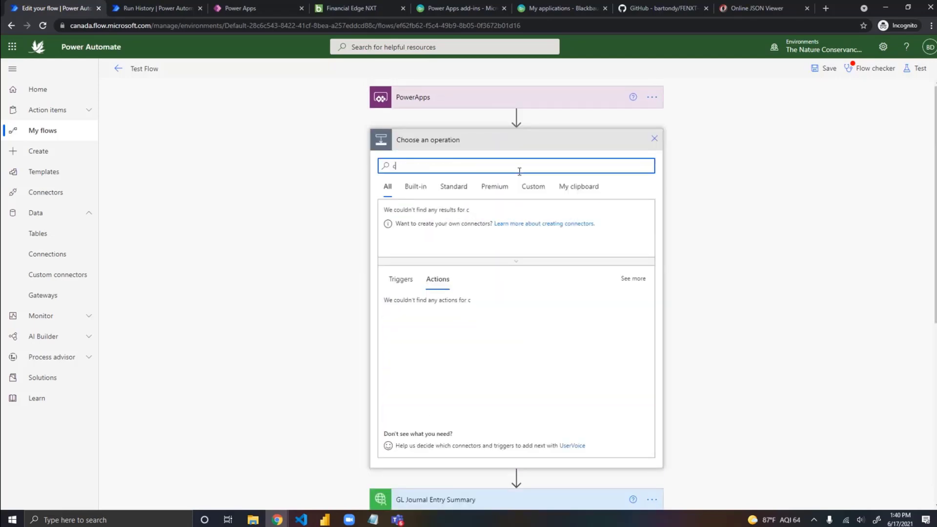
type("ompose")
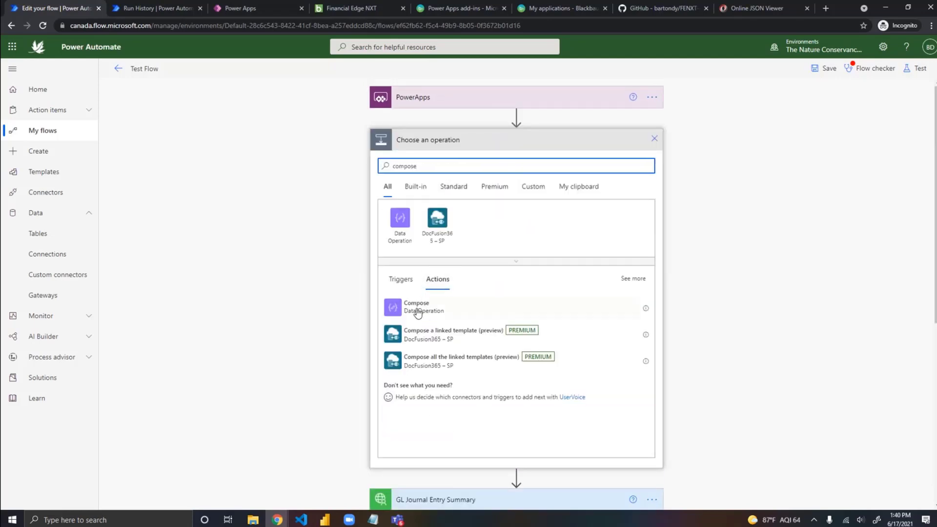
left_click(417, 307)
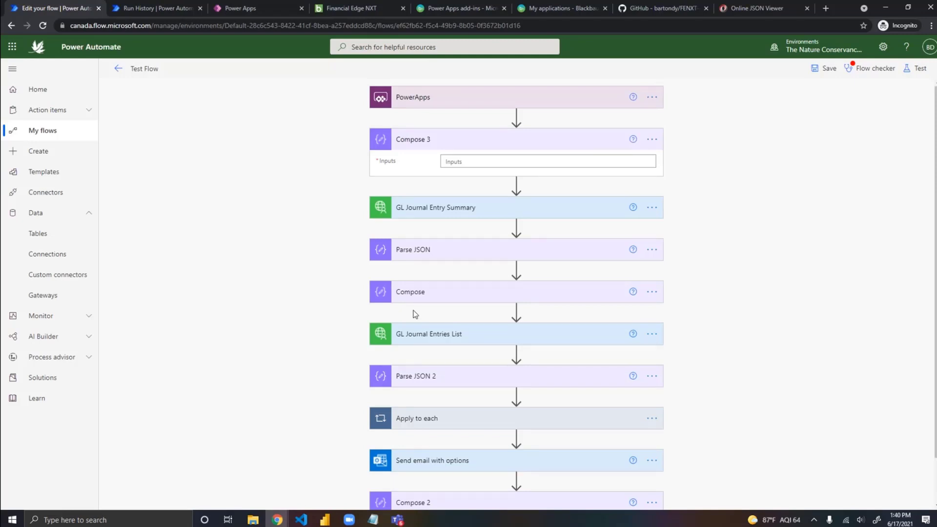
left_click(461, 161)
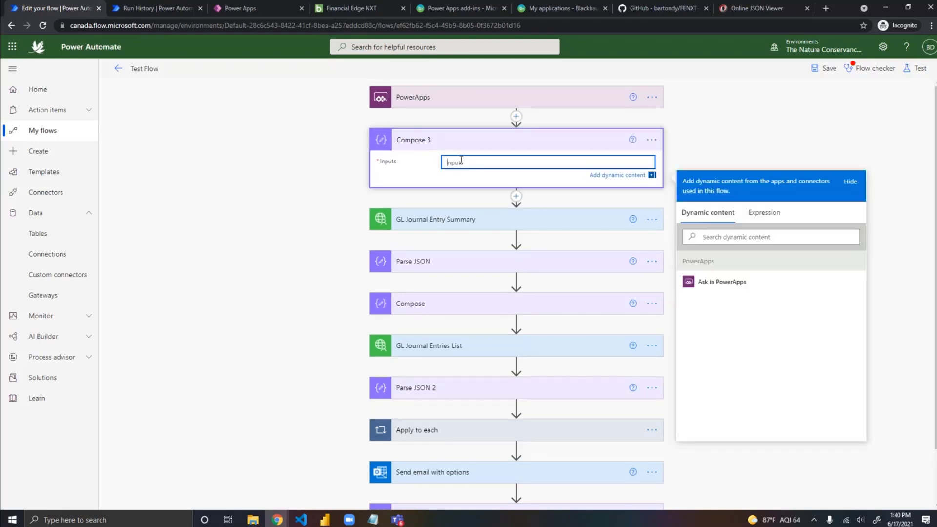
left_click(732, 283)
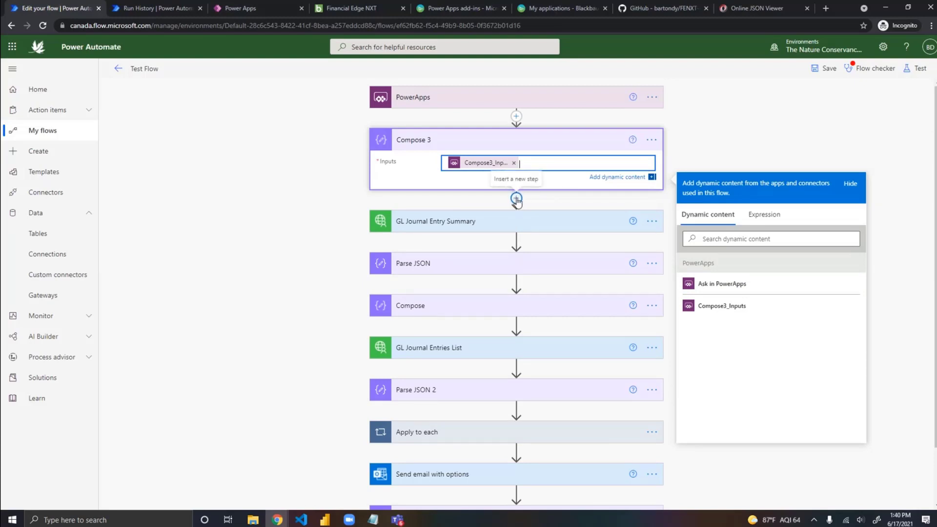
Step: Delete the Compose 3 action below the PowerApps trigger
left_click(651, 140)
left_click(711, 262)
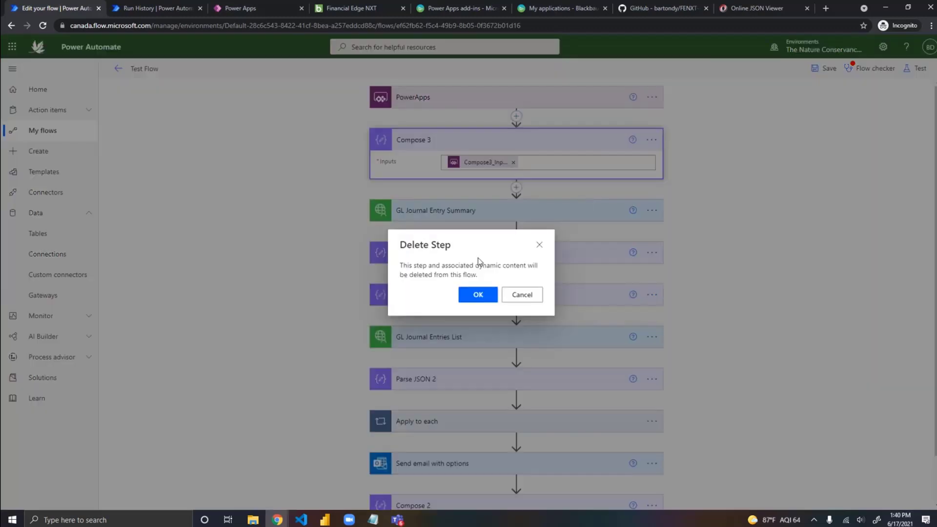
key("Return")
Step: Replace the PowerApps trigger by deleting it and adding a fresh PowerApps trigger to the flow
left_click(655, 97)
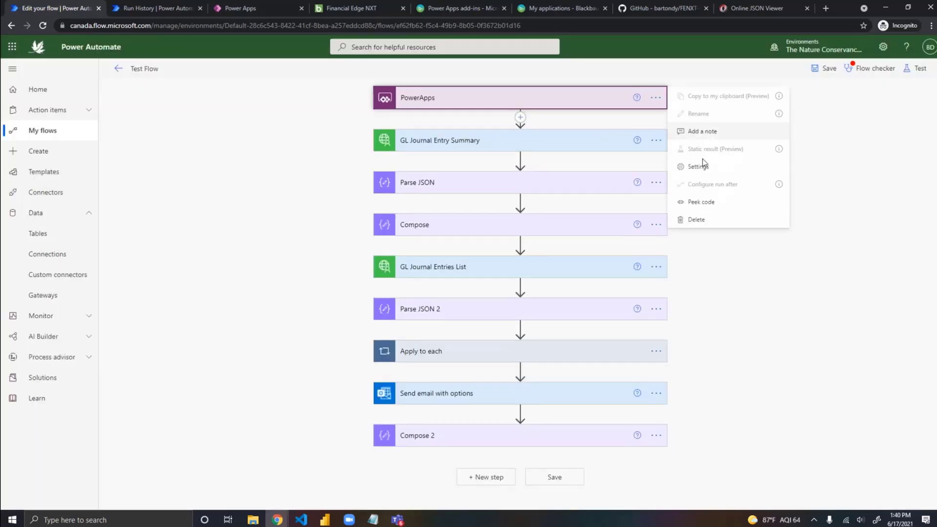
left_click(710, 219)
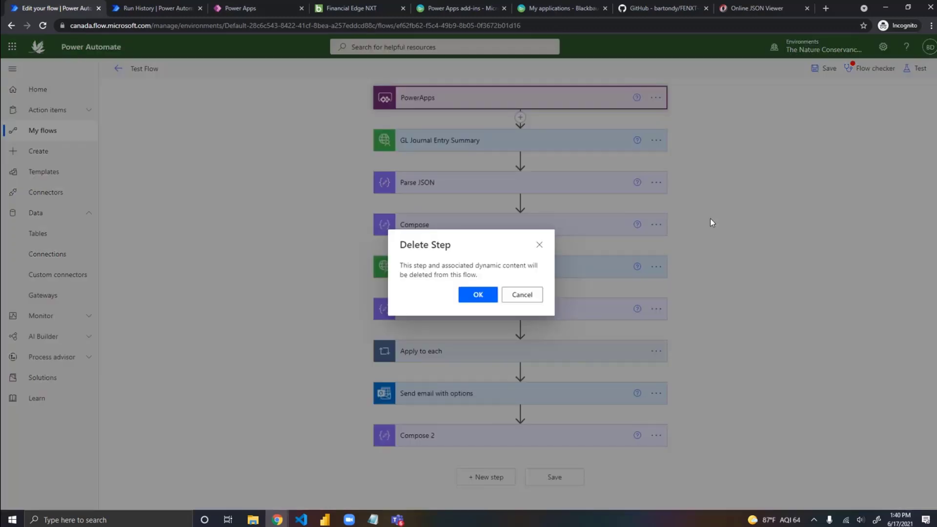
left_click(478, 295)
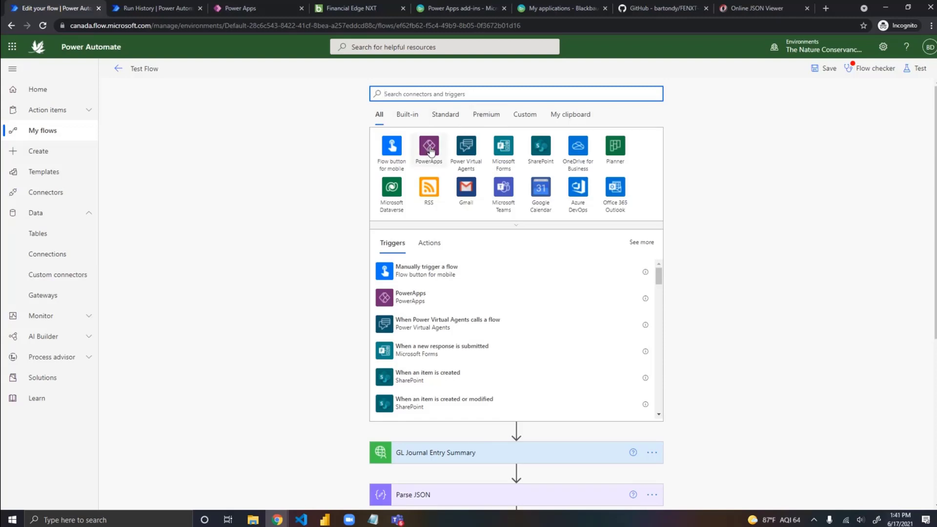
left_click(408, 294)
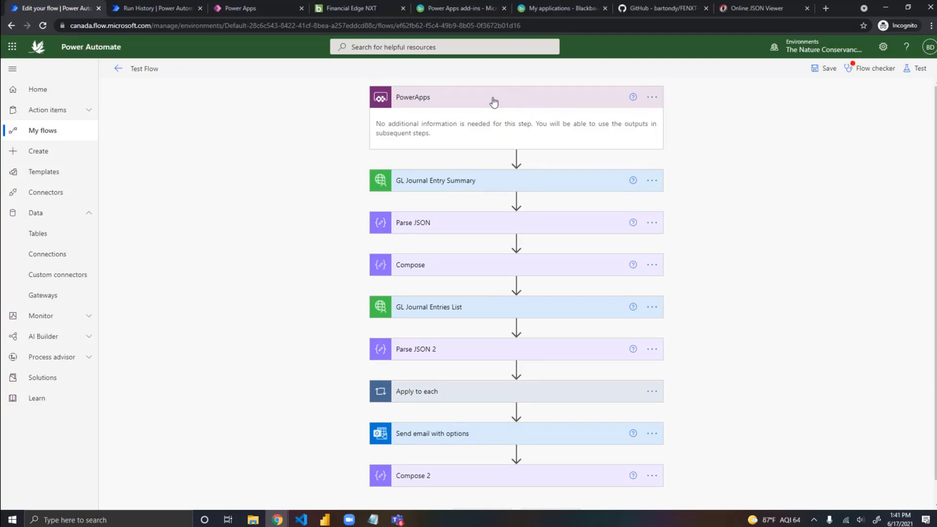
Step: Search the actions for compose and insert a Compose action between the PowerApps trigger and GL Journal Entry Summary
left_click(516, 158)
left_click(512, 172)
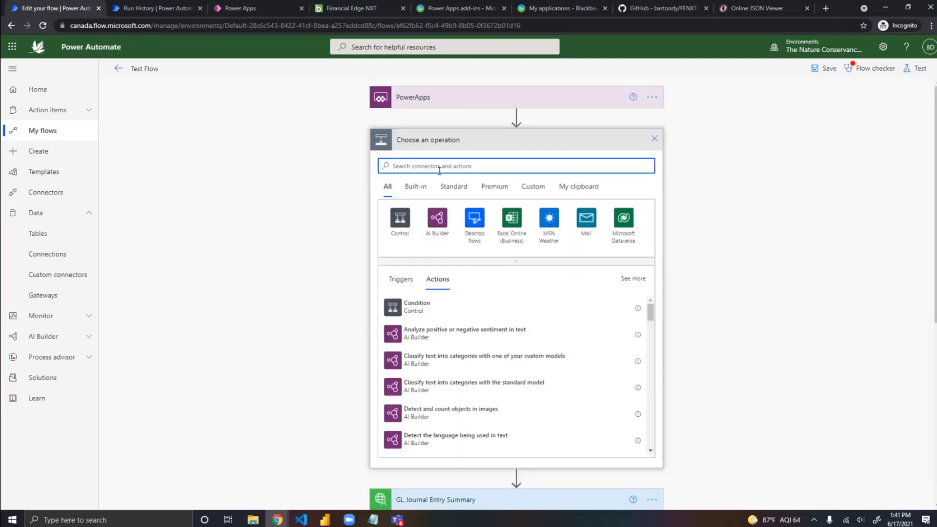
type("power")
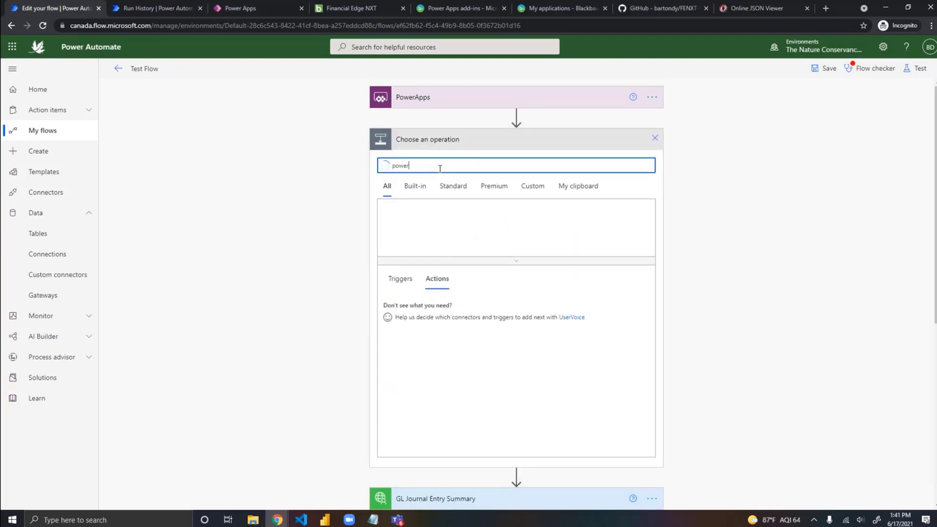
key("BackSpace")
key("BackSpace")
key("BackSpace")
key("BackSpace")
key("BackSpace")
type("com")
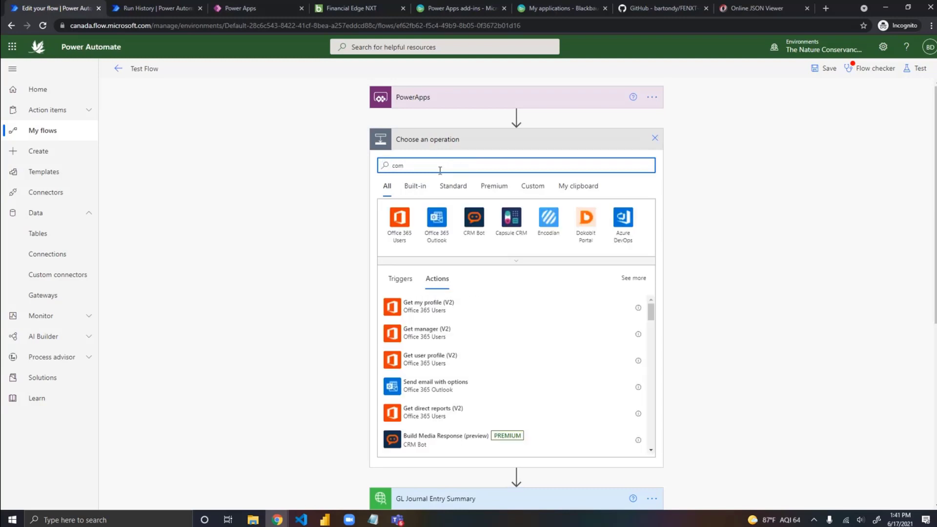
type("pose")
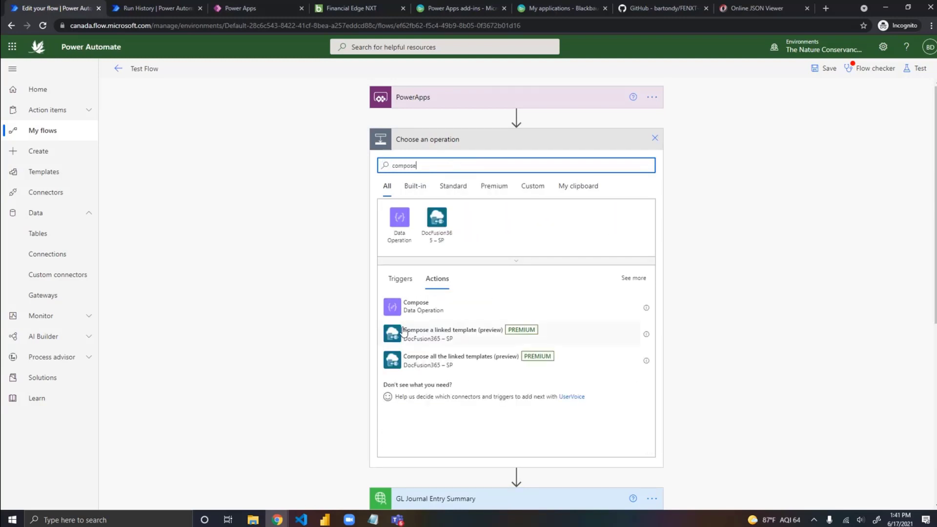
left_click(423, 305)
Step: Rename the new Compose action below the PowerApps trigger to RecordID and use Ask in PowerApps as its input
left_click(651, 139)
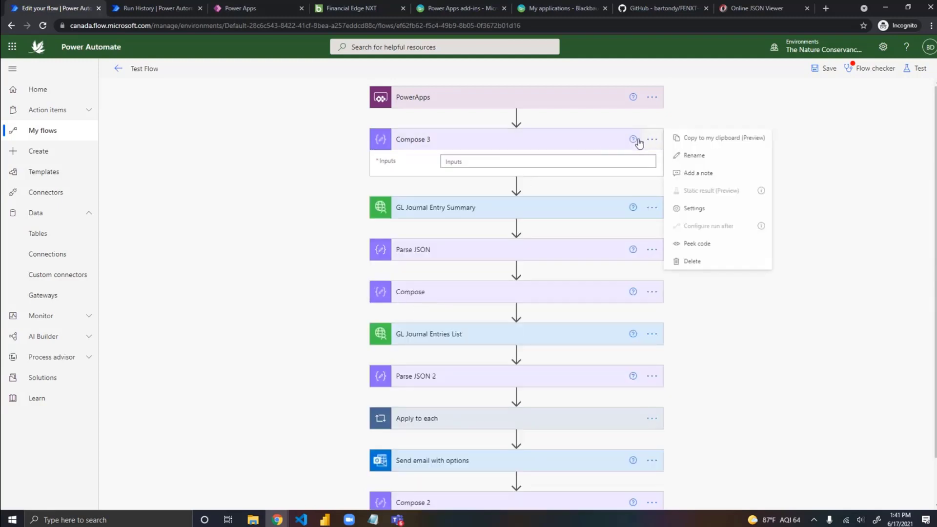
left_click(697, 155)
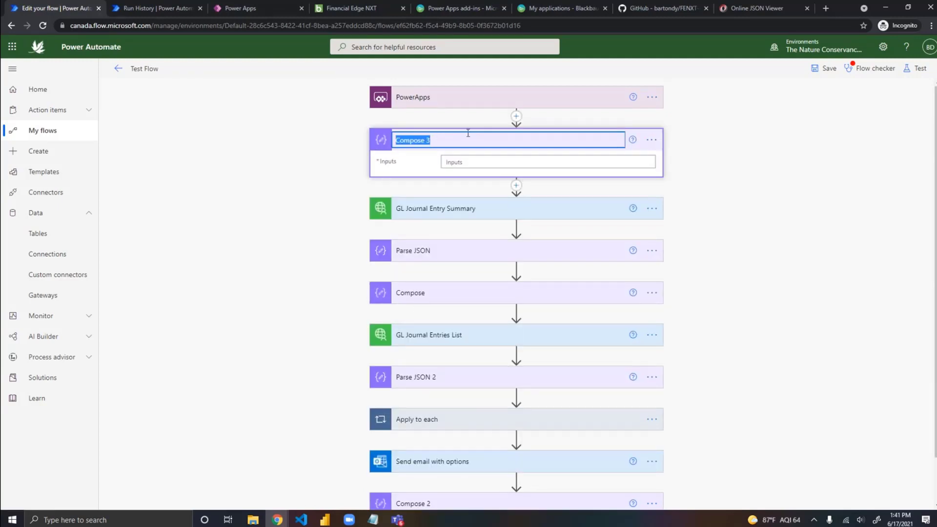
type("RecordID")
left_click(472, 162)
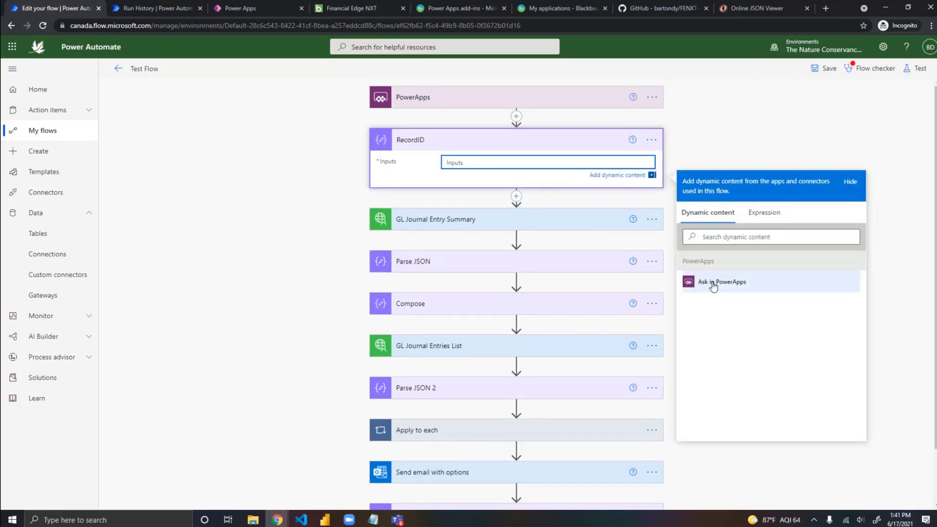
left_click(714, 287)
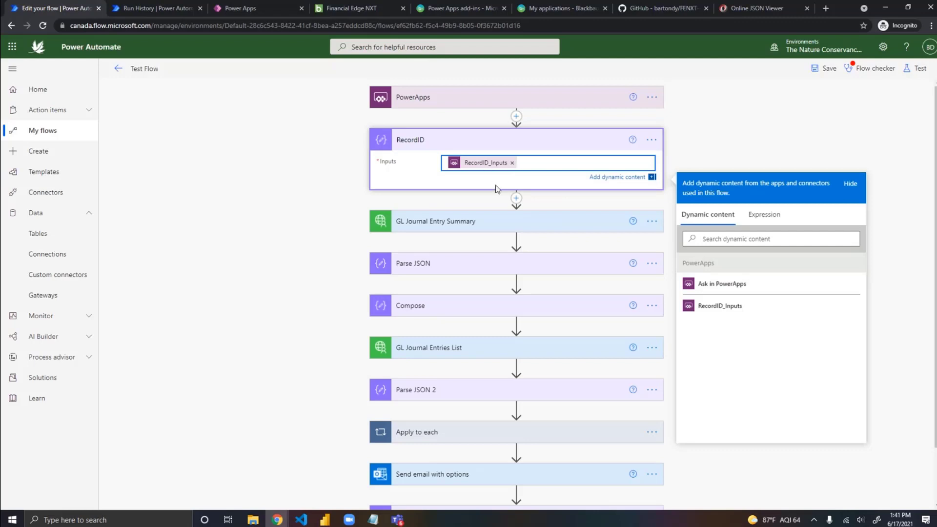
Step: Insert another Compose action between RecordID and GL Journal Entry Summary and rename it Email
left_click(517, 198)
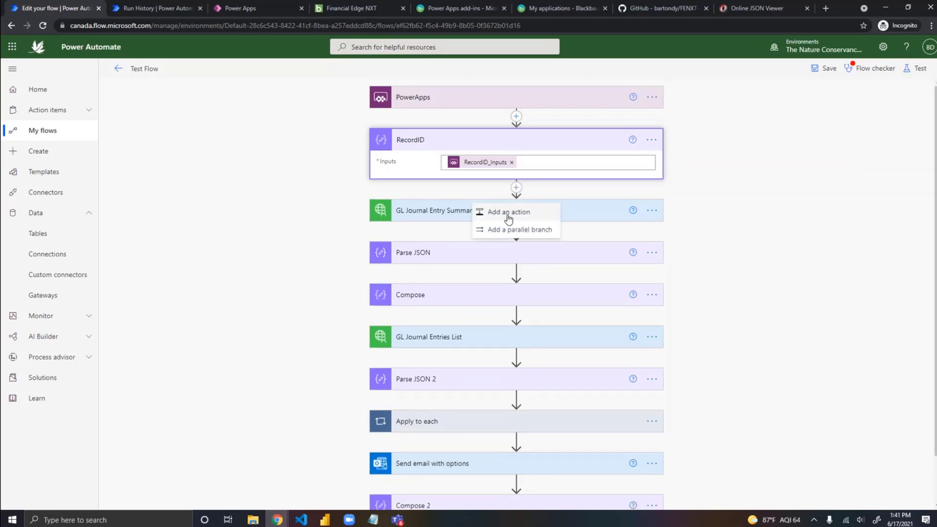
left_click(507, 214)
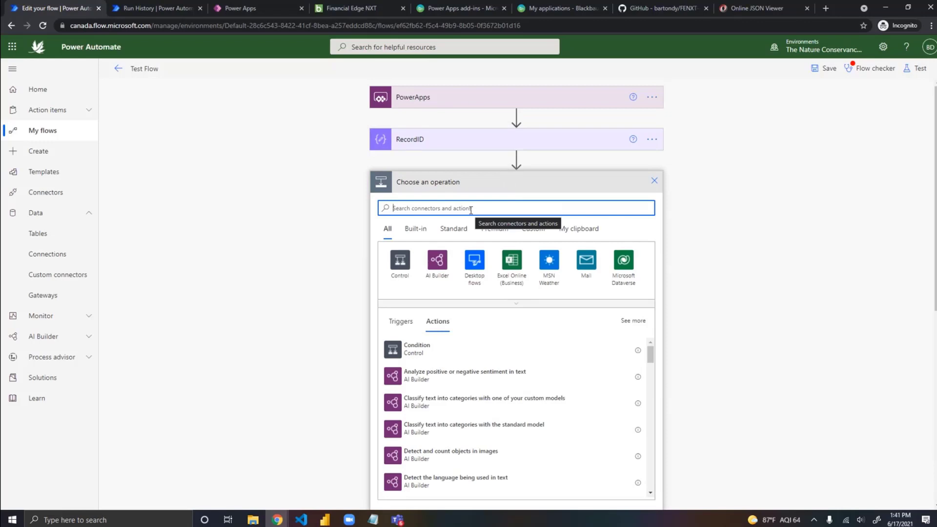
type("compose")
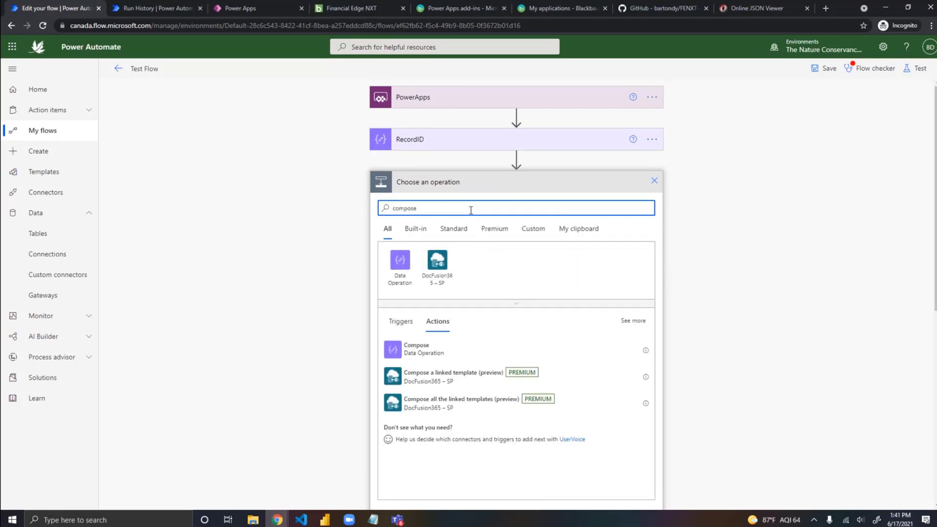
left_click(409, 356)
left_click(651, 183)
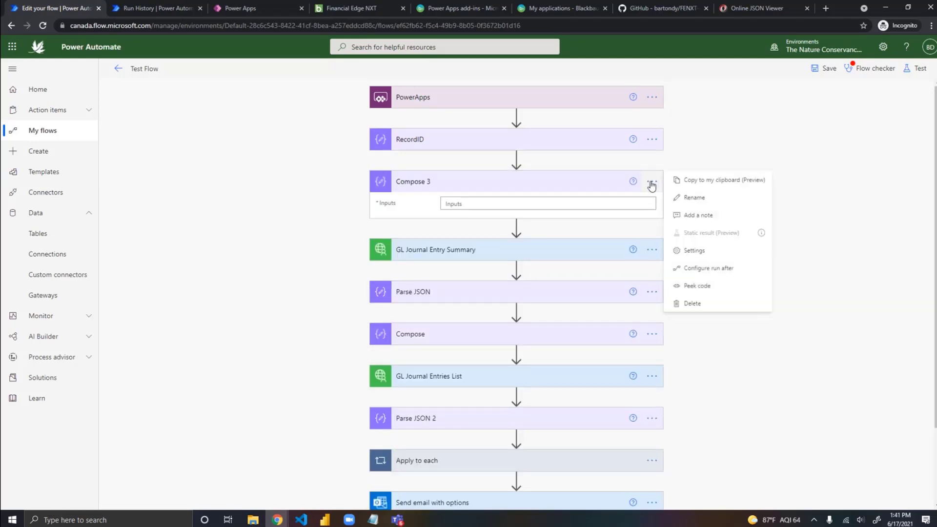
left_click(702, 200)
type("Email")
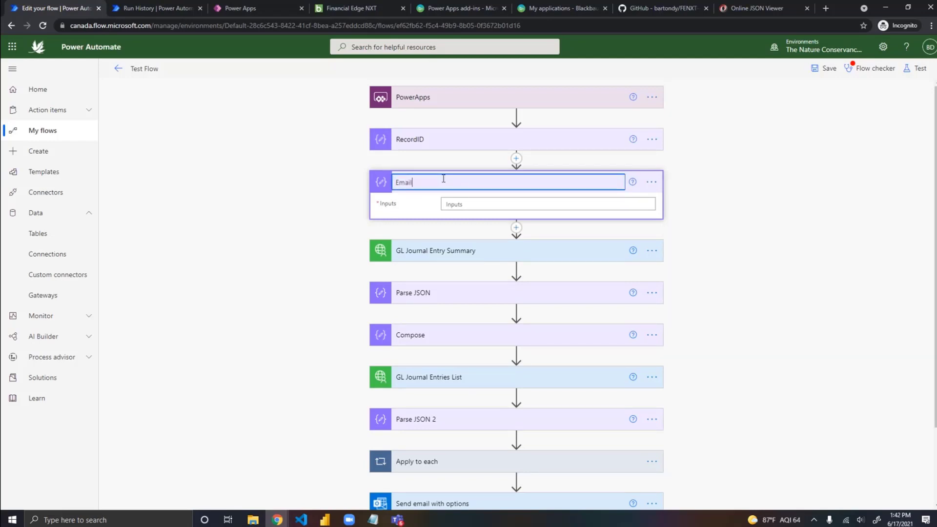
Step: Use Ask in PowerApps as the input of the Email action and save the flow
left_click(458, 204)
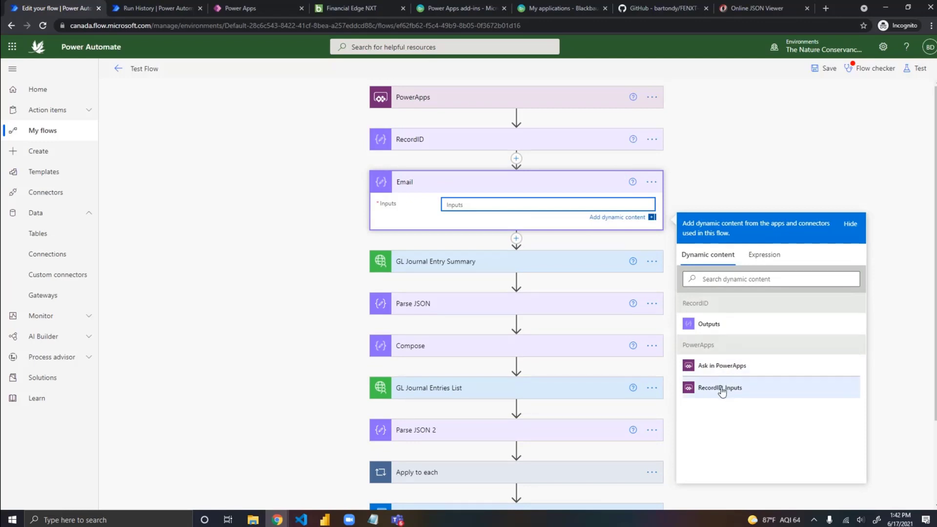
left_click(741, 367)
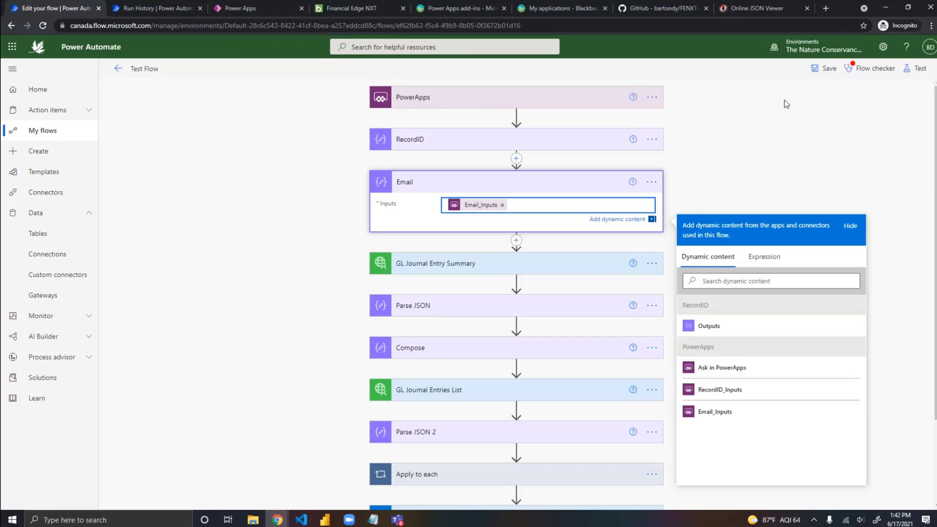
left_click(824, 68)
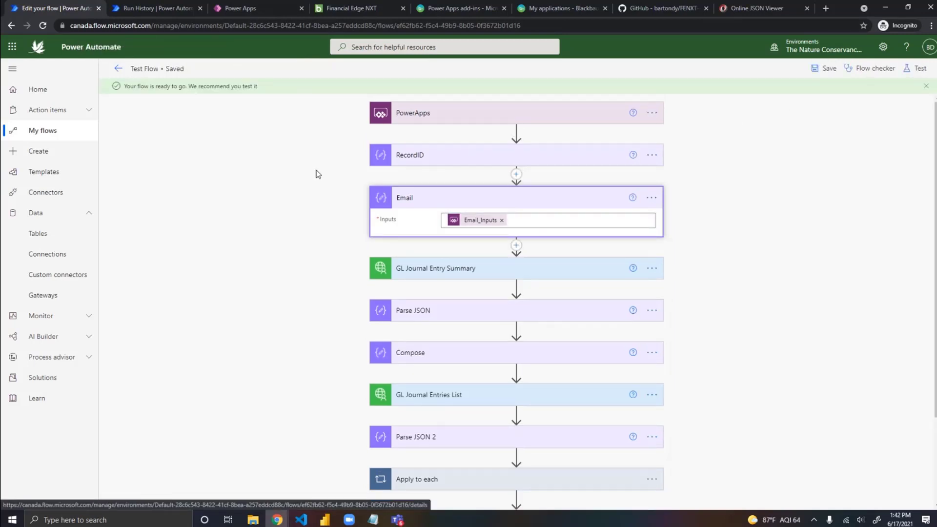
left_click(460, 199)
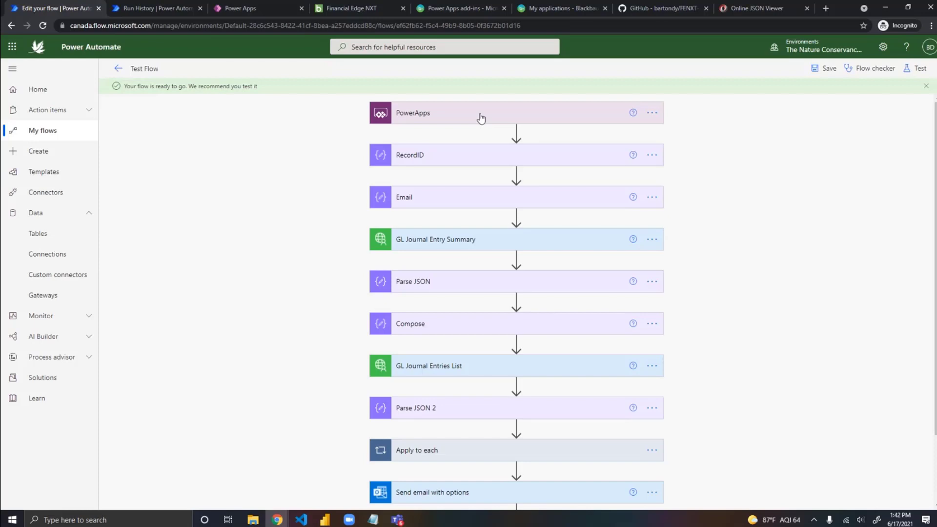
Step: Switch to Power Apps, open FENXT App Test for editing without the welcome introduction, and select its Send Approval button
left_click(257, 10)
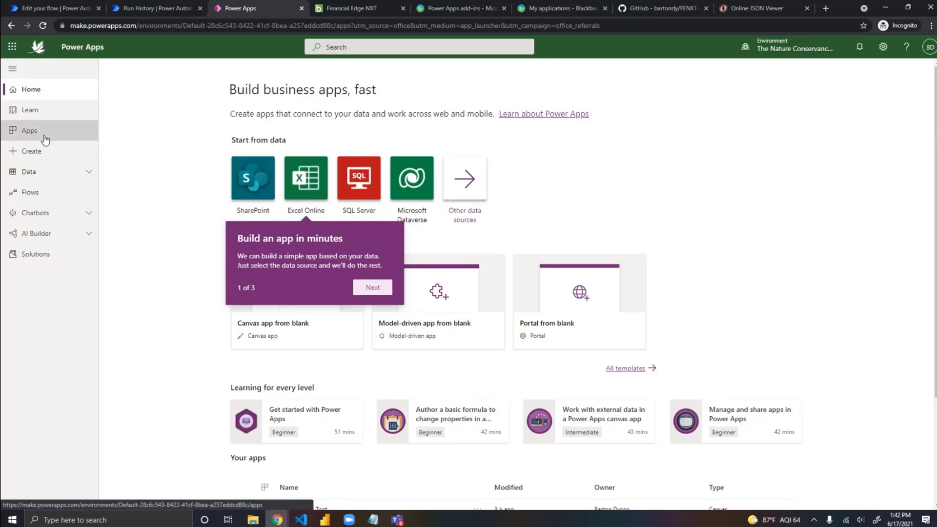
left_click(45, 140)
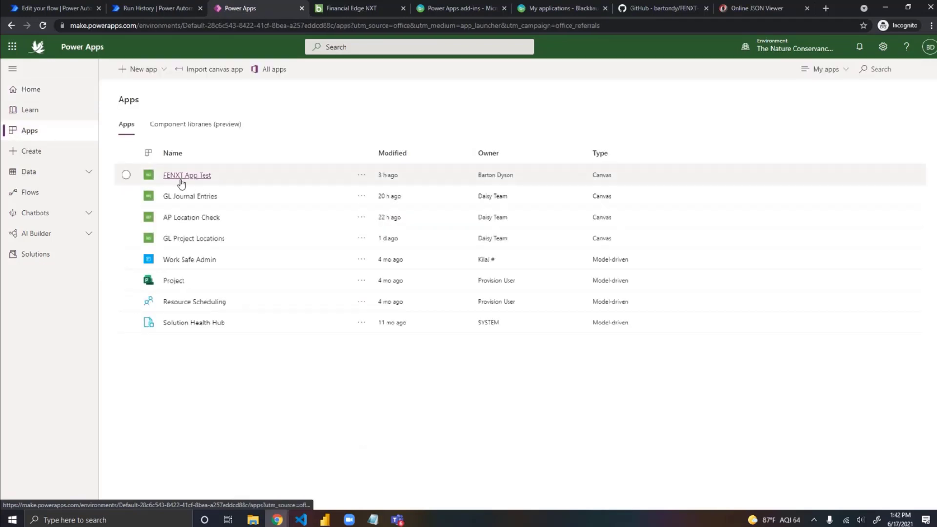
left_click(362, 175)
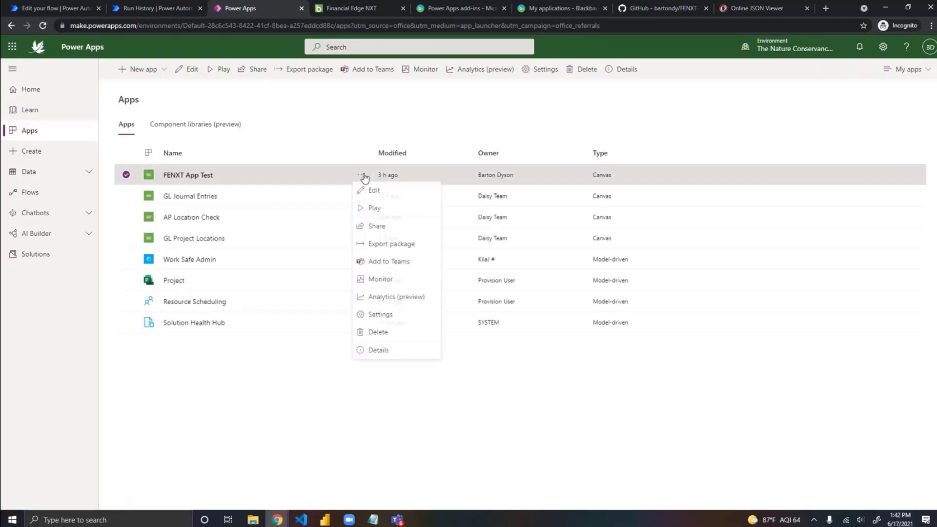
left_click(386, 195)
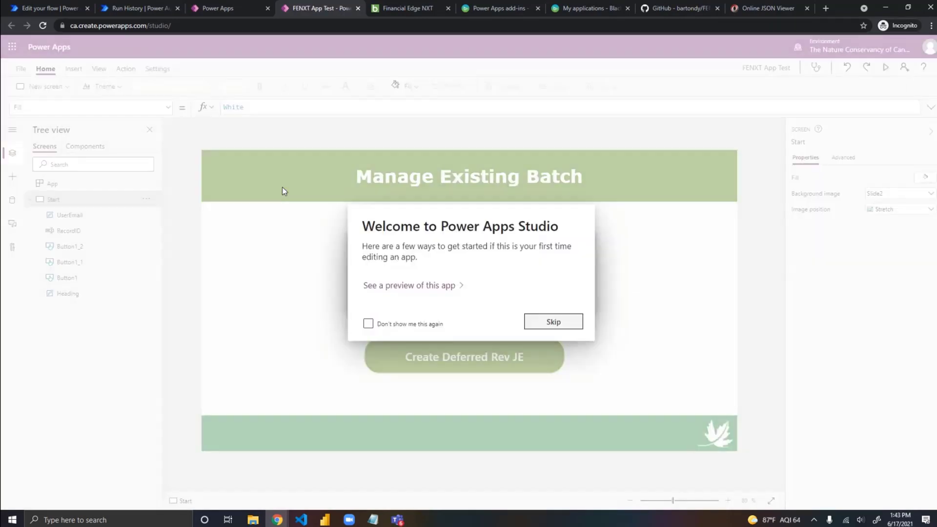
left_click(554, 322)
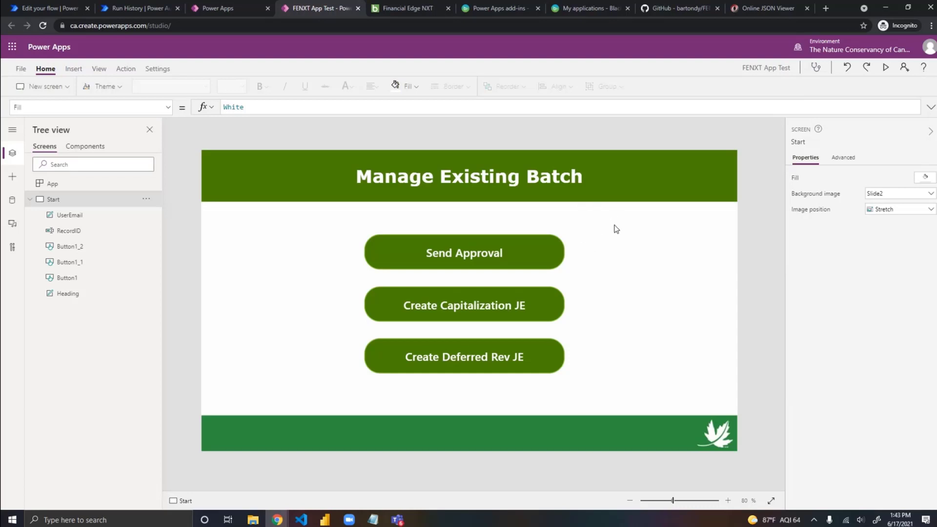
left_click(476, 259)
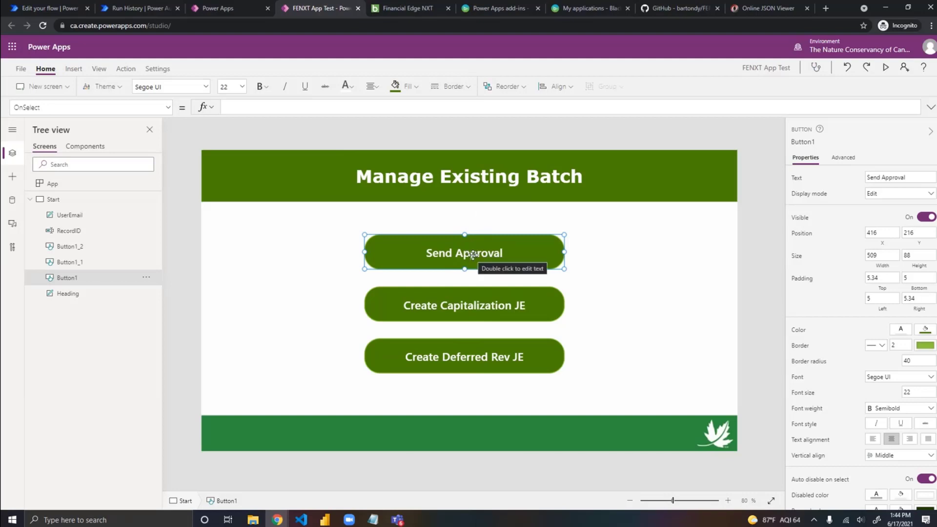
Step: Attach Test Flow to the Send Approval button's OnSelect property with the formula TestFlow.Run()
left_click(74, 69)
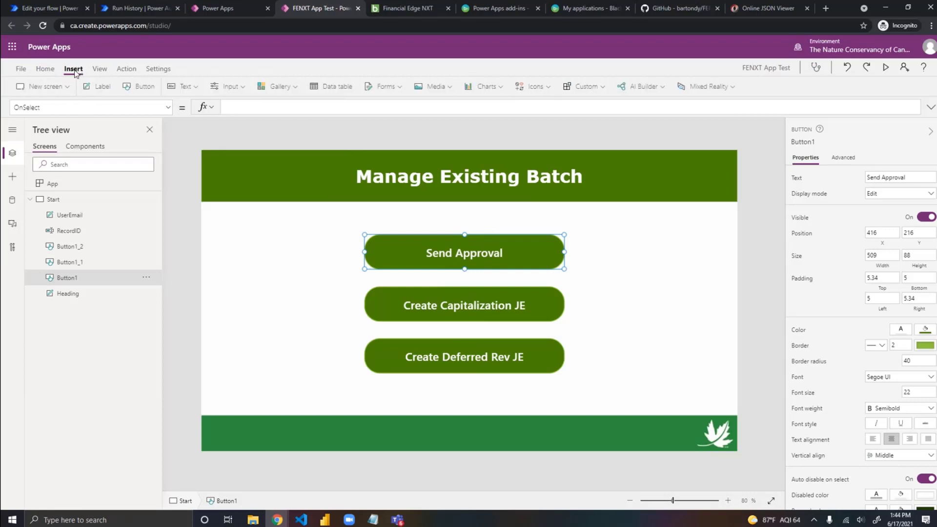
left_click(123, 70)
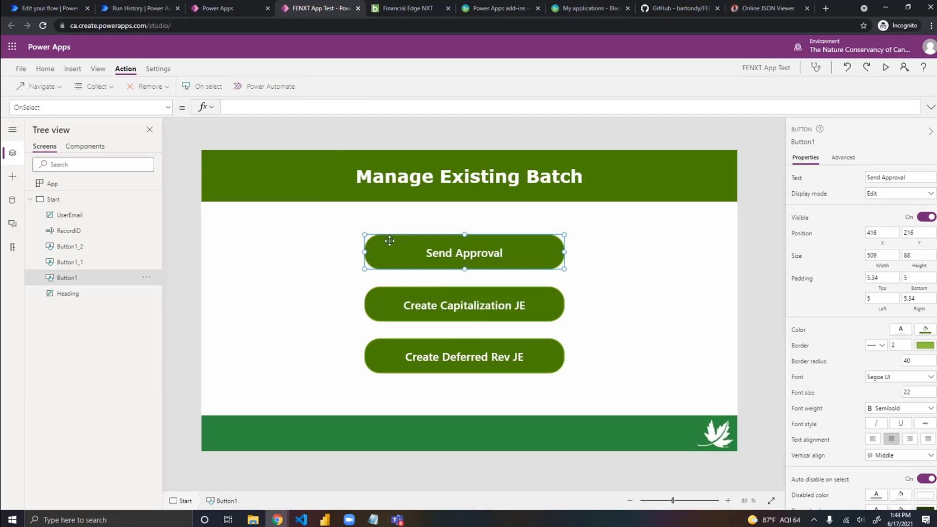
left_click(263, 86)
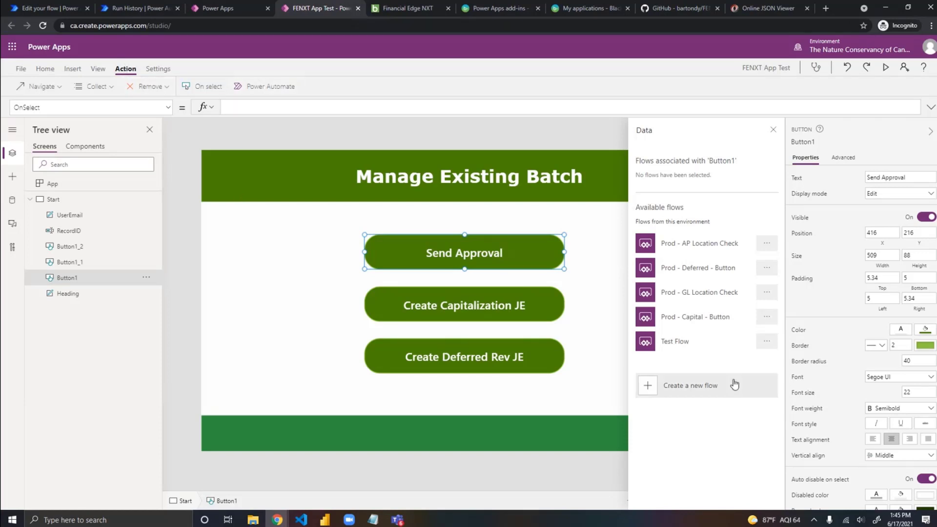
left_click(693, 348)
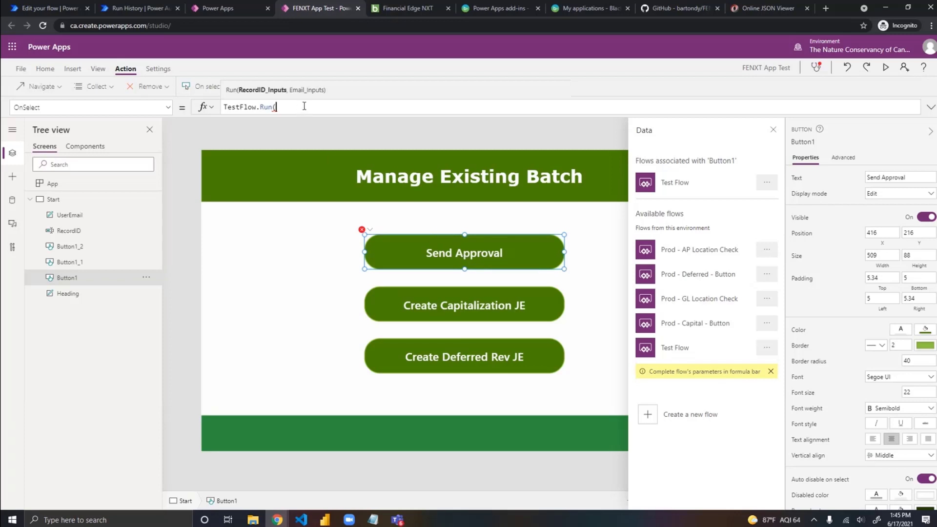
type(")")
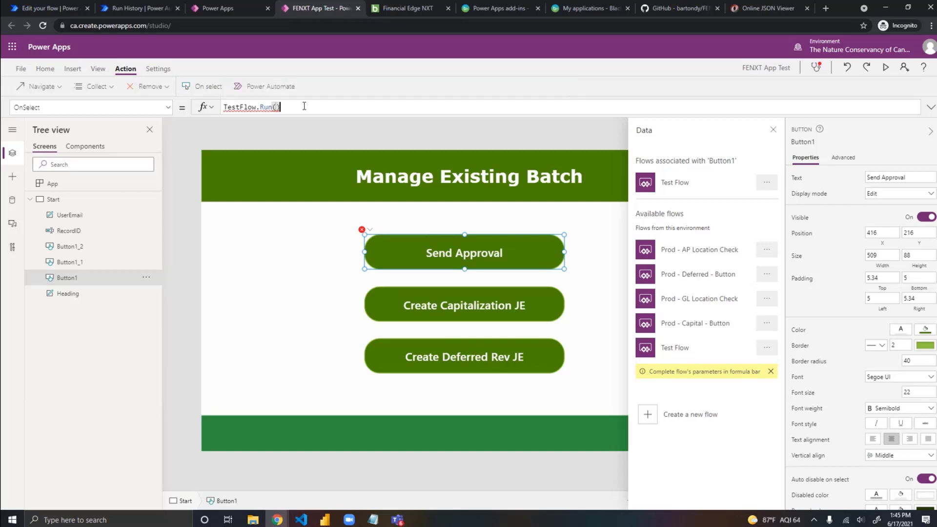
left_click(774, 130)
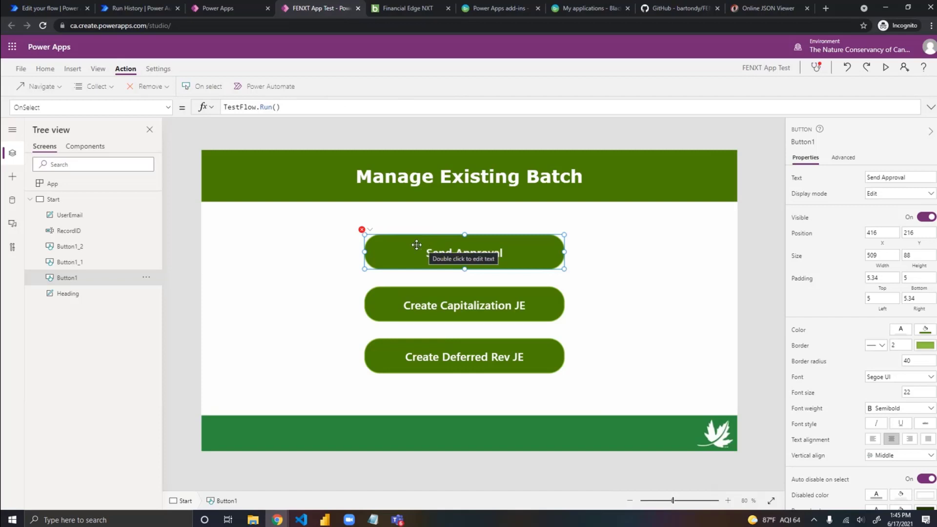
Step: Examine which inputs the TestFlow.Run formula on the Send Approval button expects
left_click(277, 249)
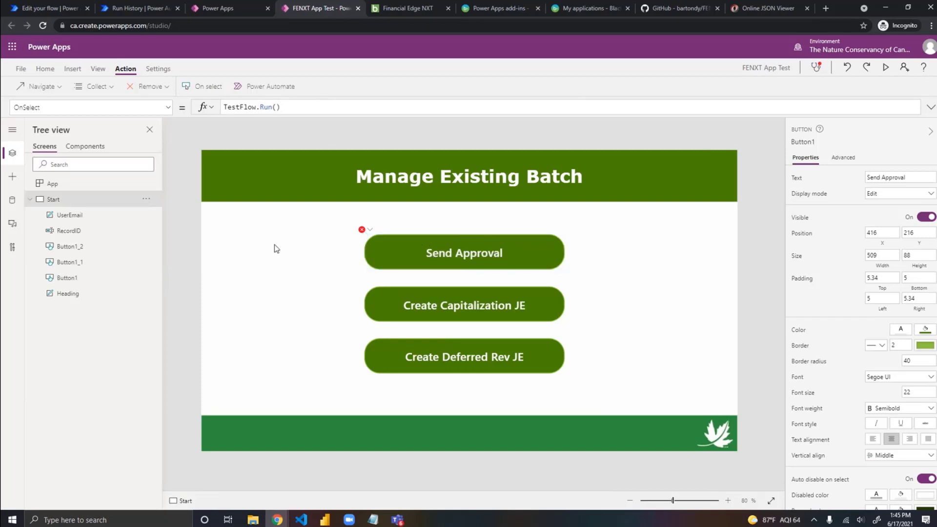
left_click(437, 256)
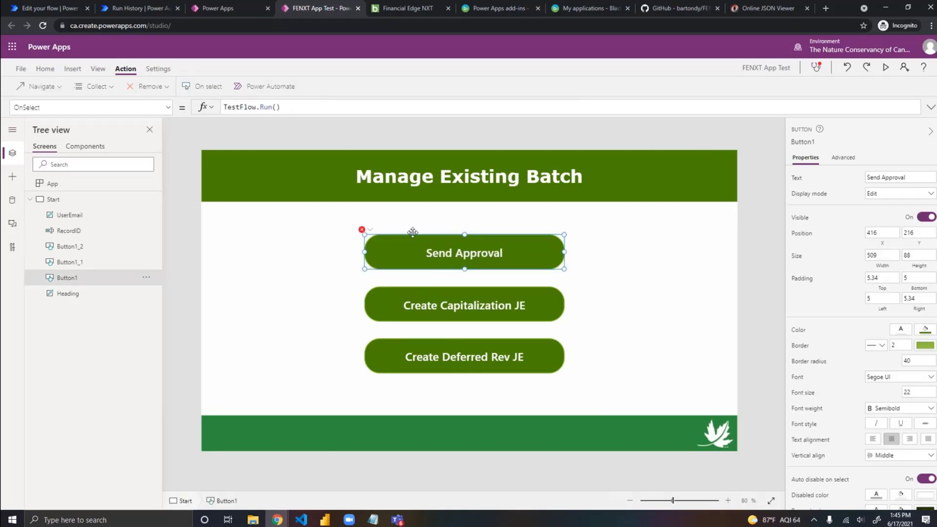
left_click(336, 108)
mouse_move(244, 106)
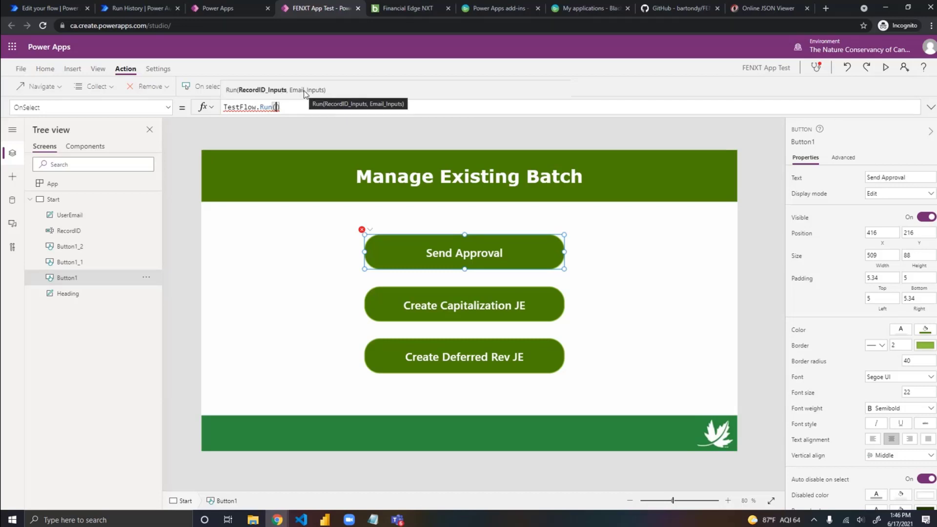
Step: Select the hidden RecordID text input beside the buttons and make it visible
left_click(637, 323)
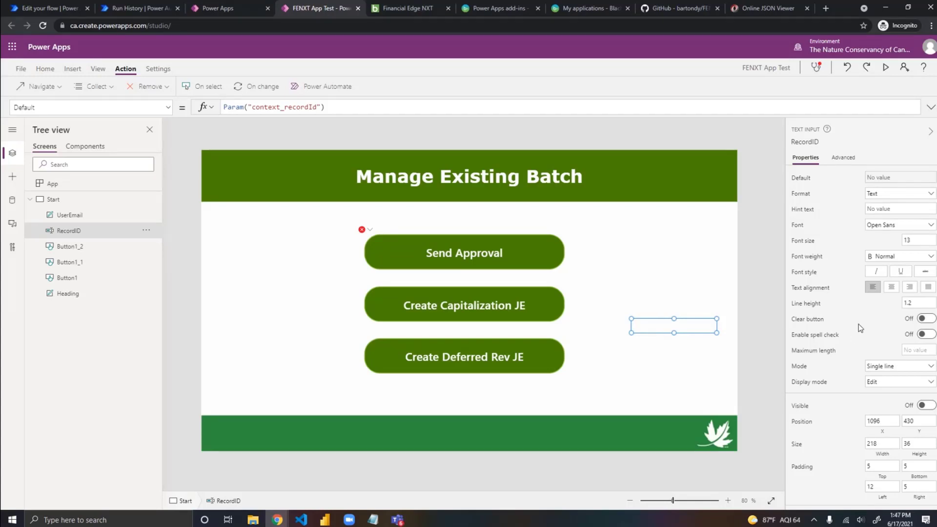
left_click(930, 406)
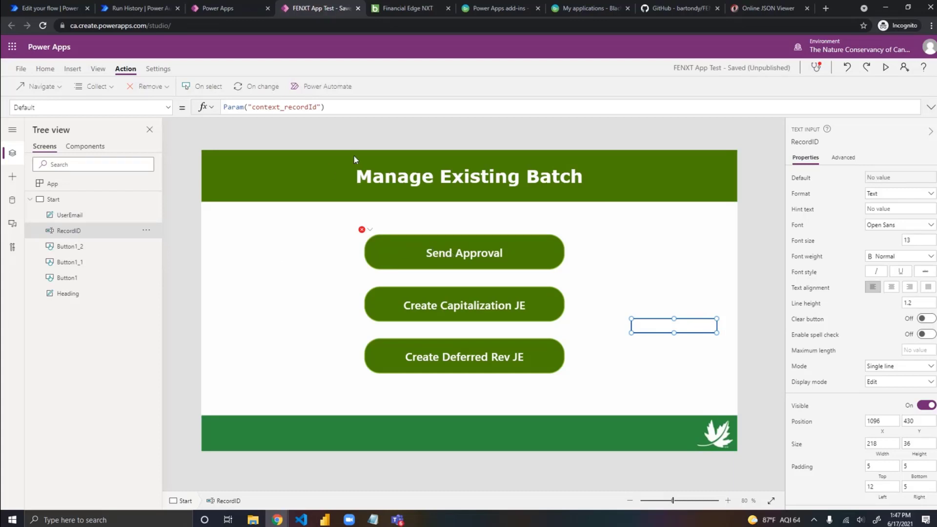
Step: Pass RecordID.Text as the first argument of TestFlow.Run in the Send Approval button's OnSelect formula
left_click(464, 253)
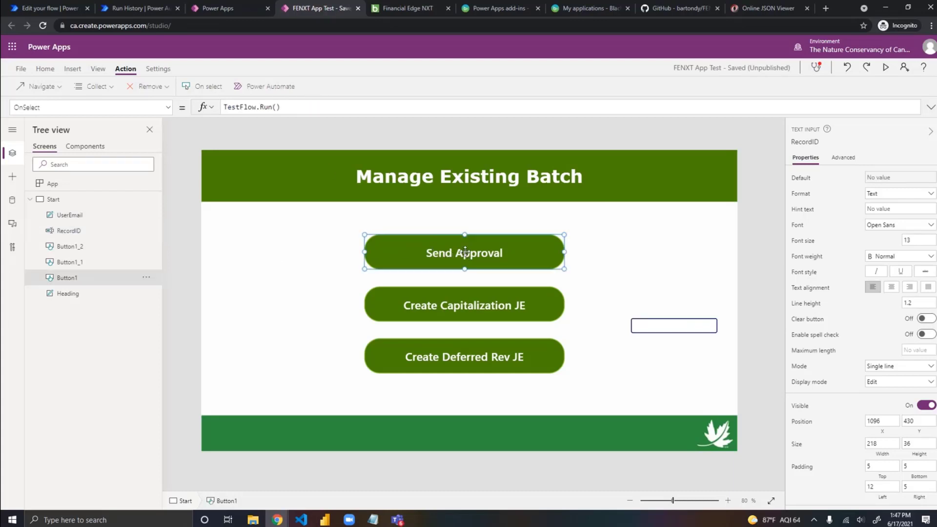
left_click(276, 107)
type(")")
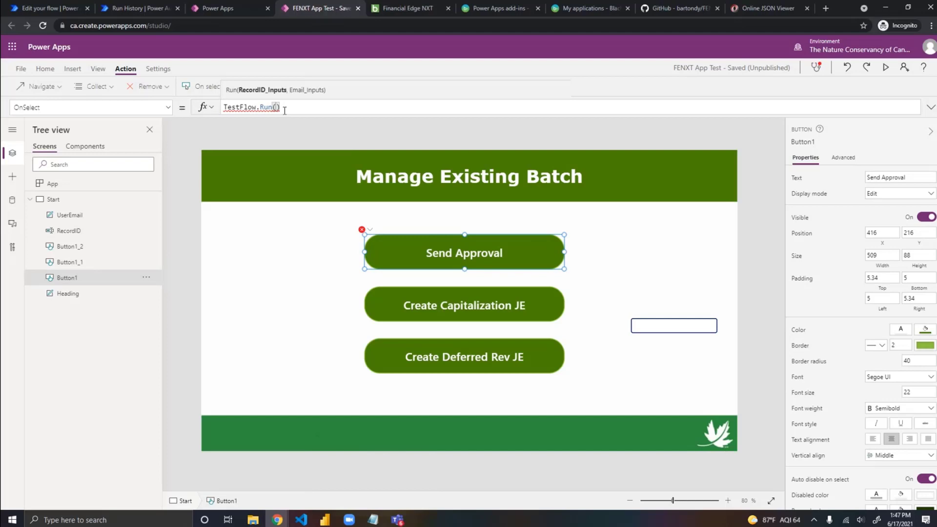
type("Recor")
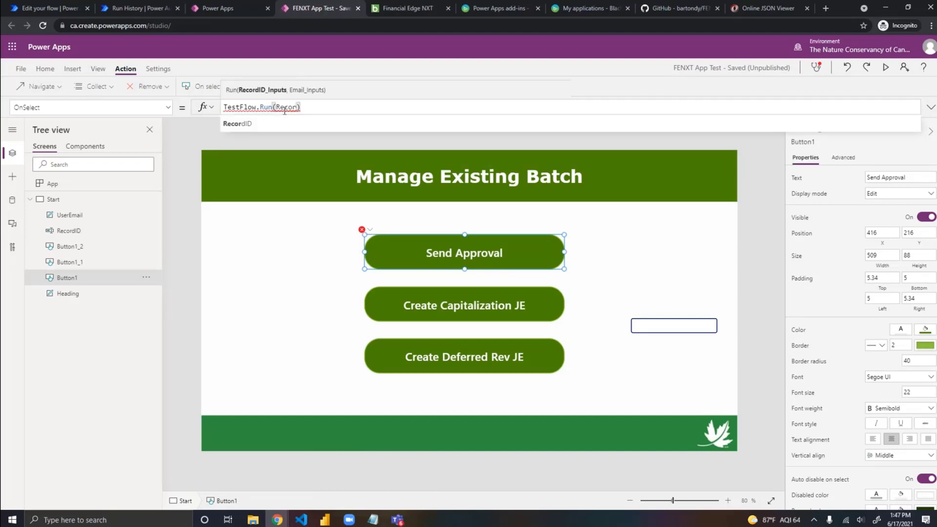
key("Tab")
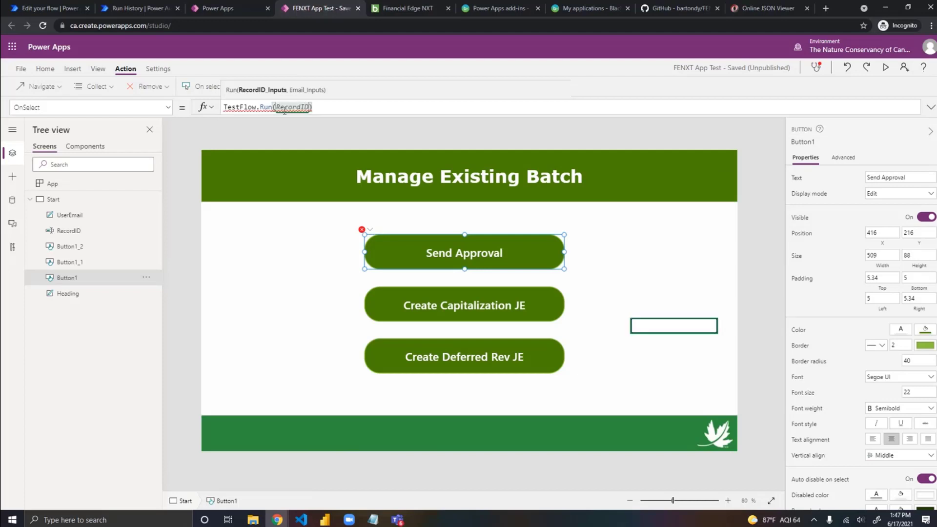
type(".")
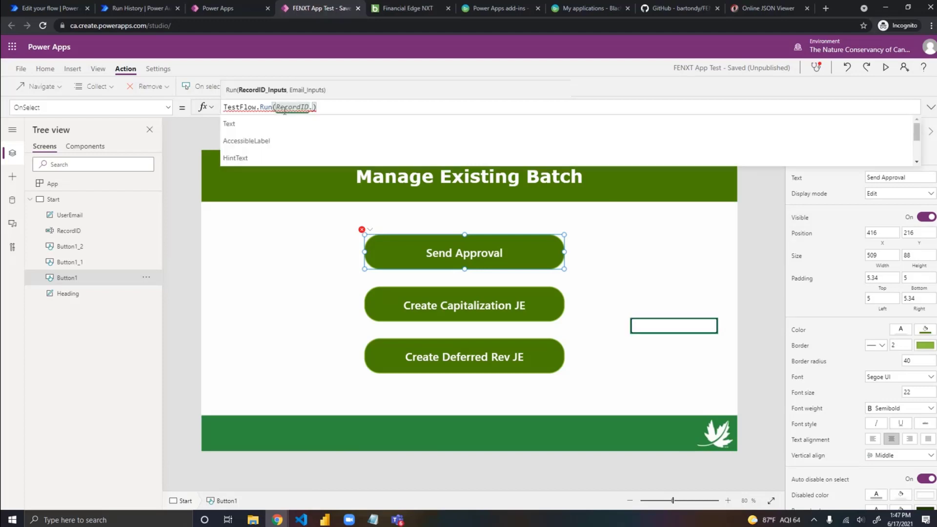
scroll(272, 131, "down", 3)
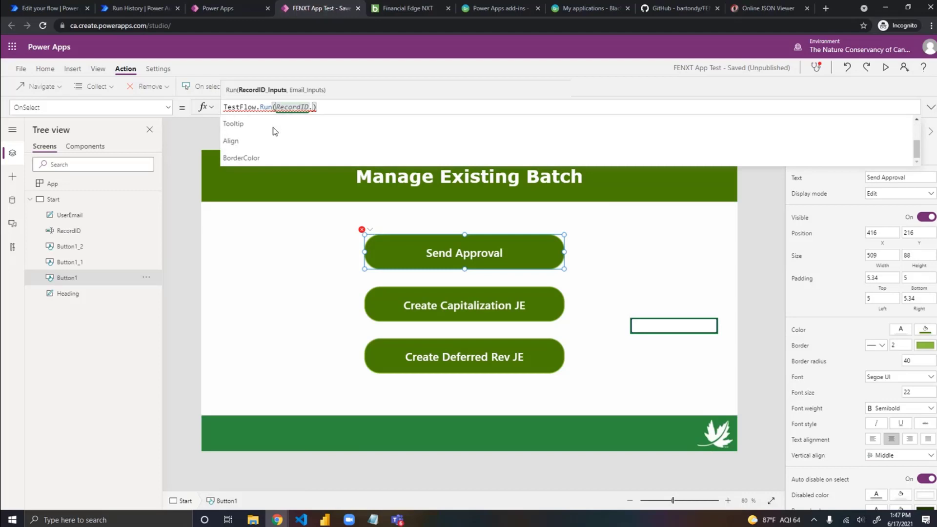
scroll(276, 132, "down", 8)
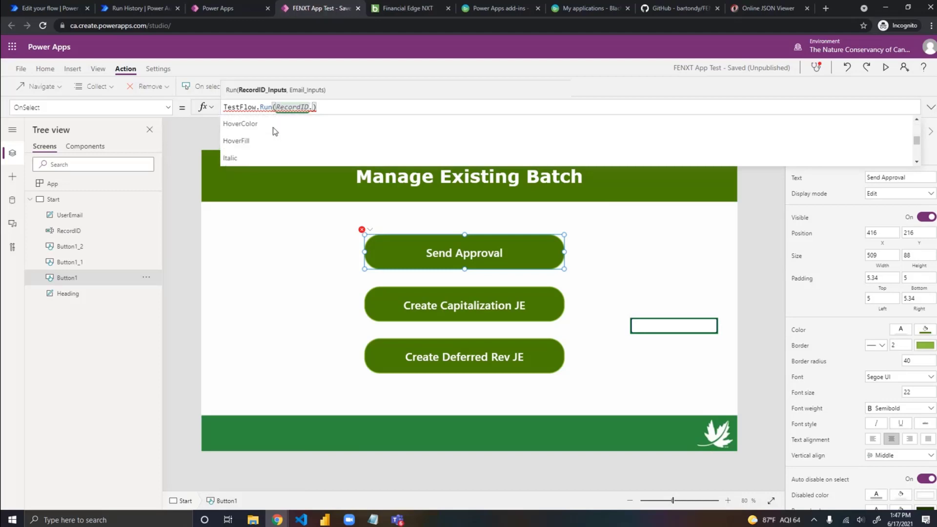
scroll(276, 131, "up", 8)
scroll(276, 131, "up", 3)
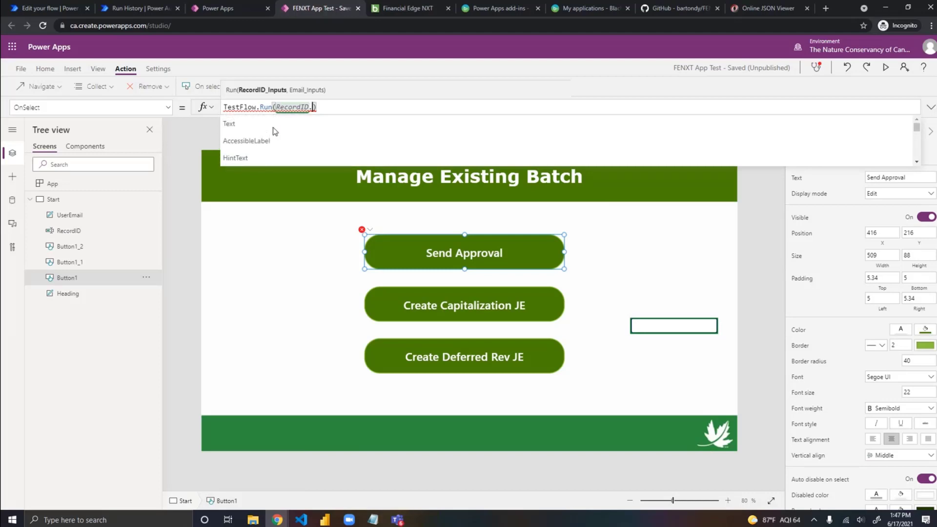
left_click(246, 124)
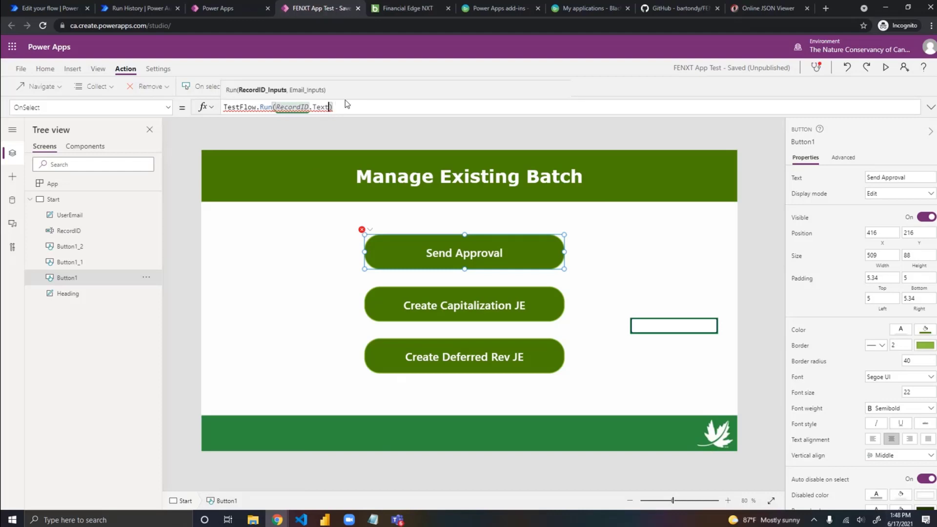
Step: Check the Run formula in the test2.txt Notepad notes and add User().Email as the second argument of TestFlow.Run on the Send Approval button
type(",")
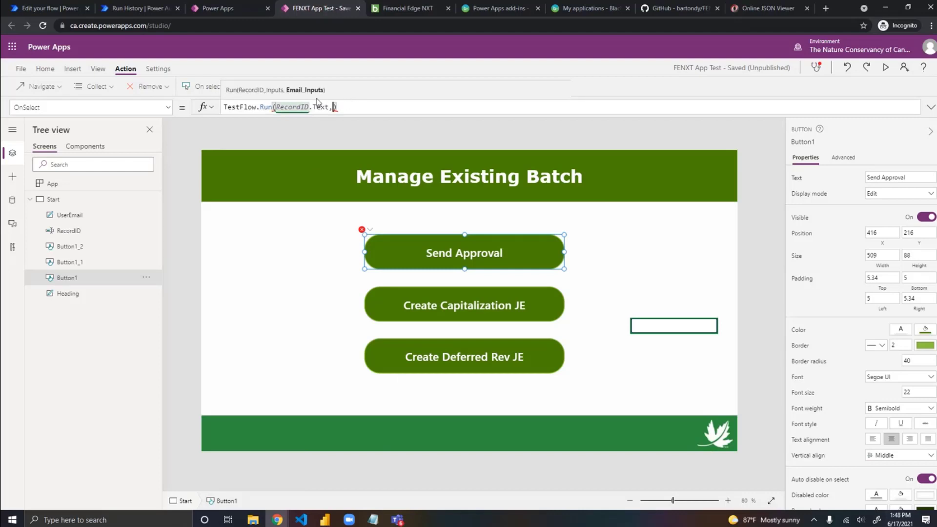
left_click(373, 520)
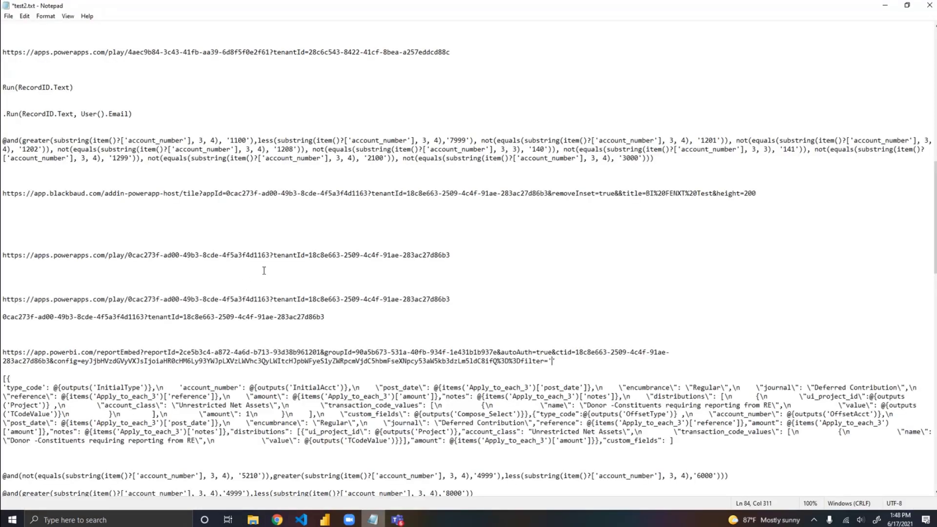
scroll(264, 270, "up", 1)
left_click_drag(129, 140, 82, 140)
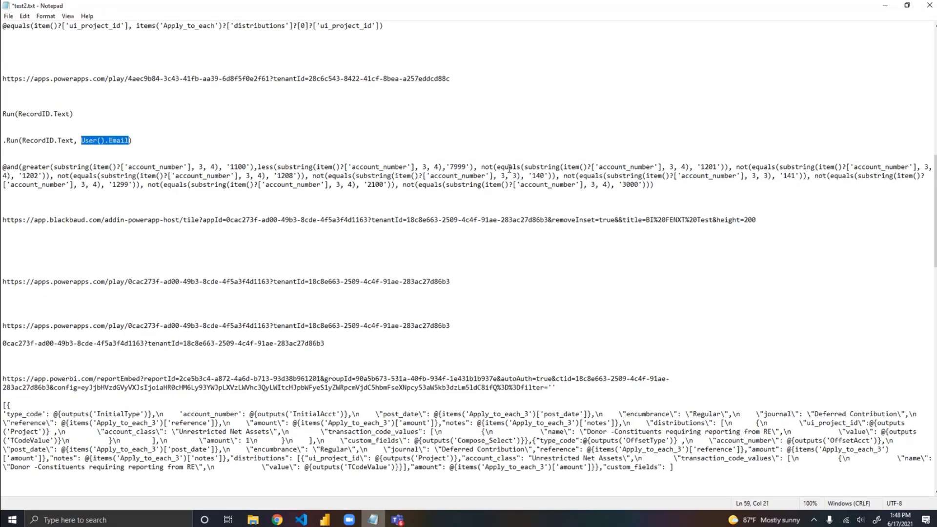
left_click(665, 186)
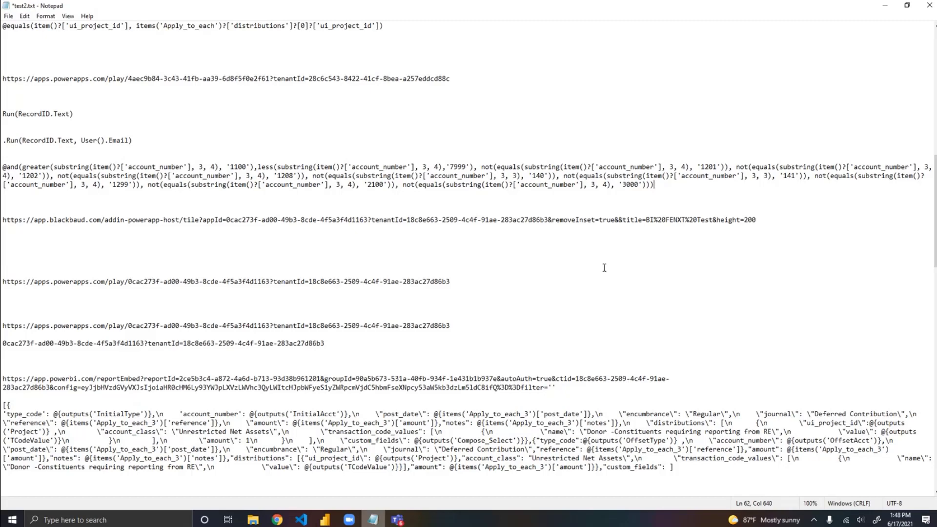
left_click(885, 6)
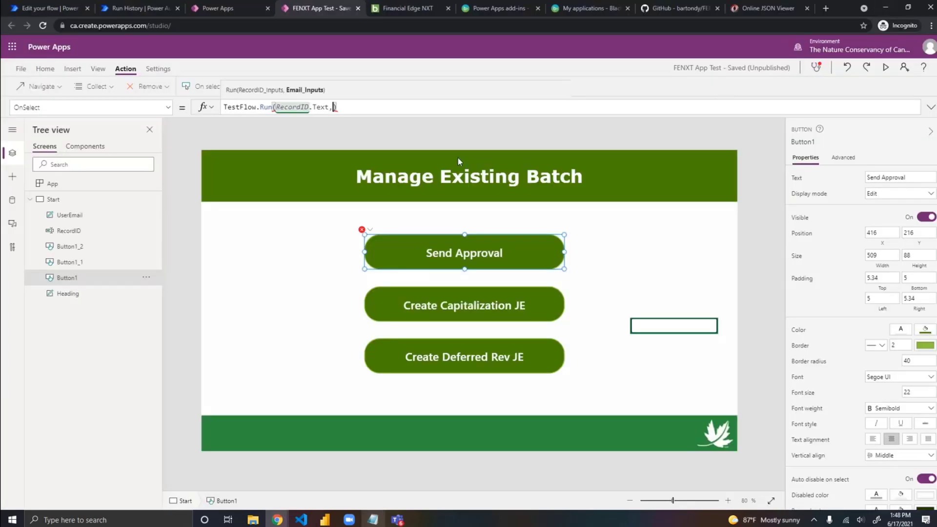
type("User().Email")
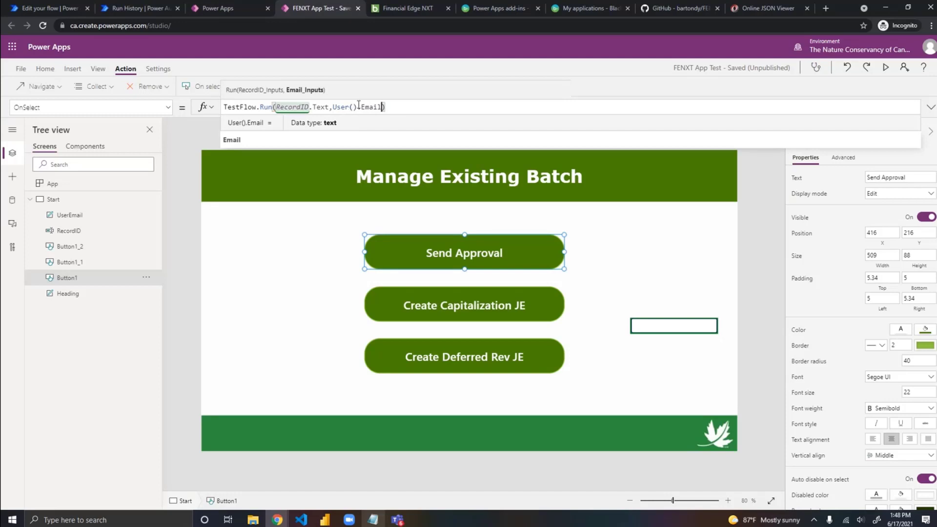
left_click(432, 108)
left_click(581, 259)
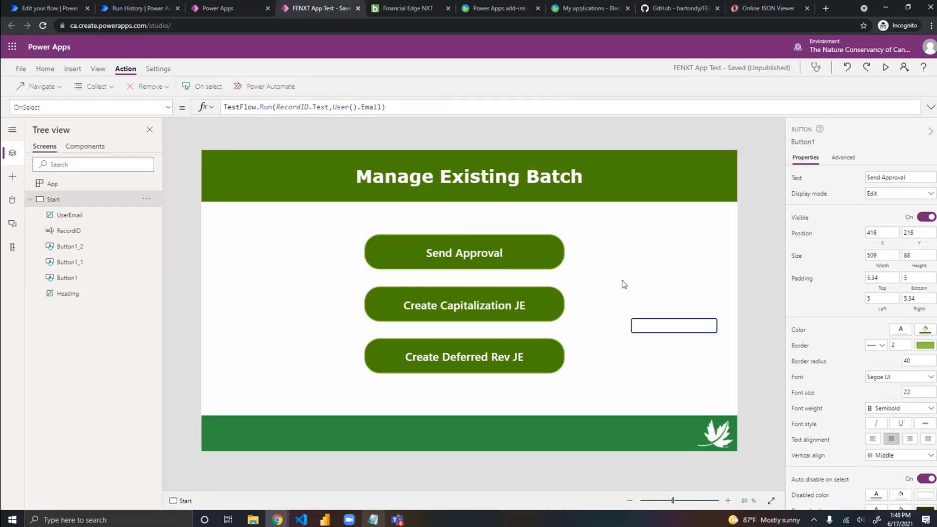
left_click(465, 256)
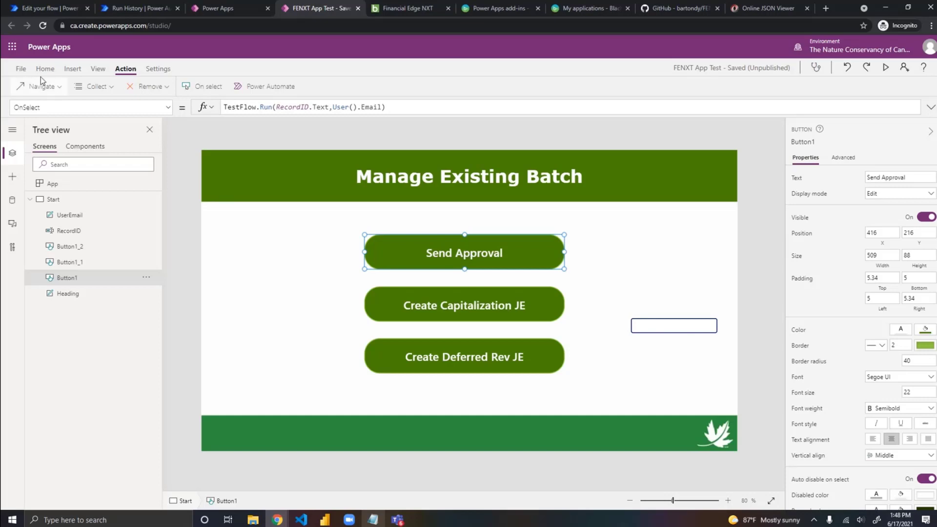
Step: Save FENXT App Test, publish this version, and return to the app's editing canvas
left_click(20, 69)
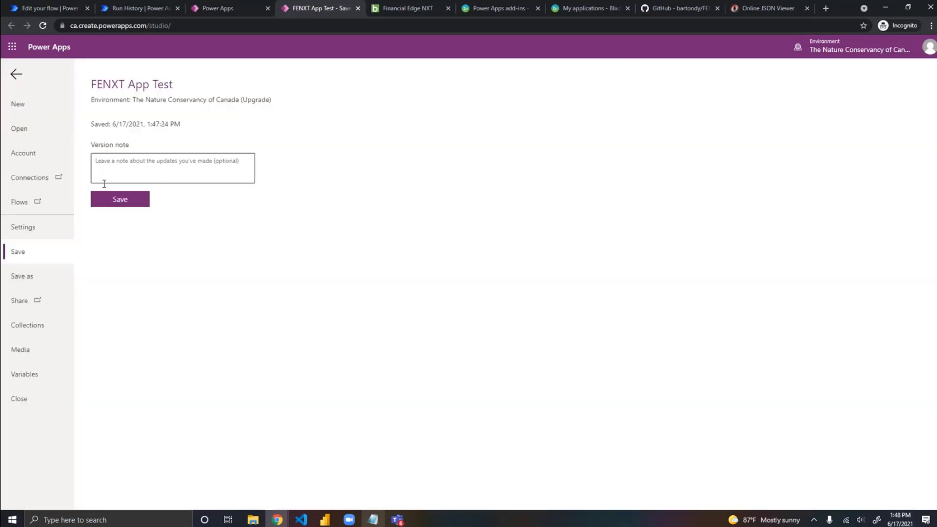
left_click(121, 202)
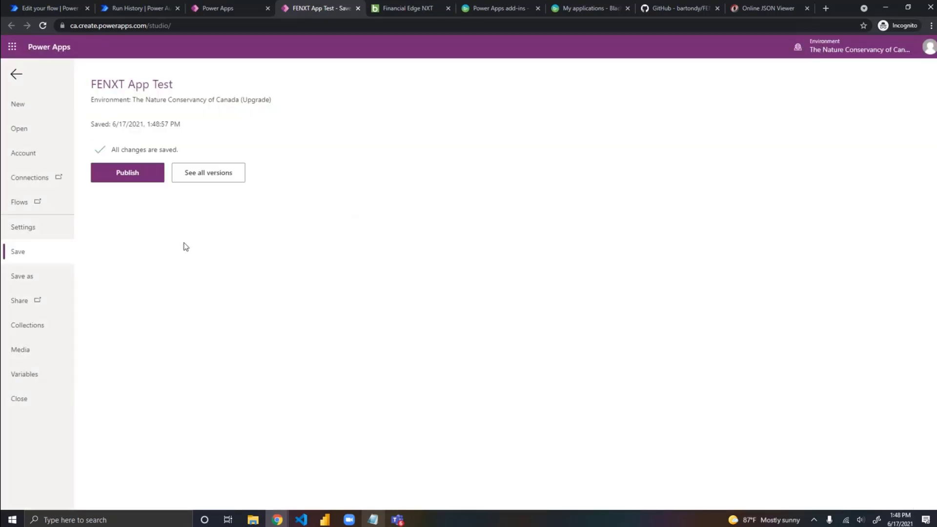
left_click(130, 174)
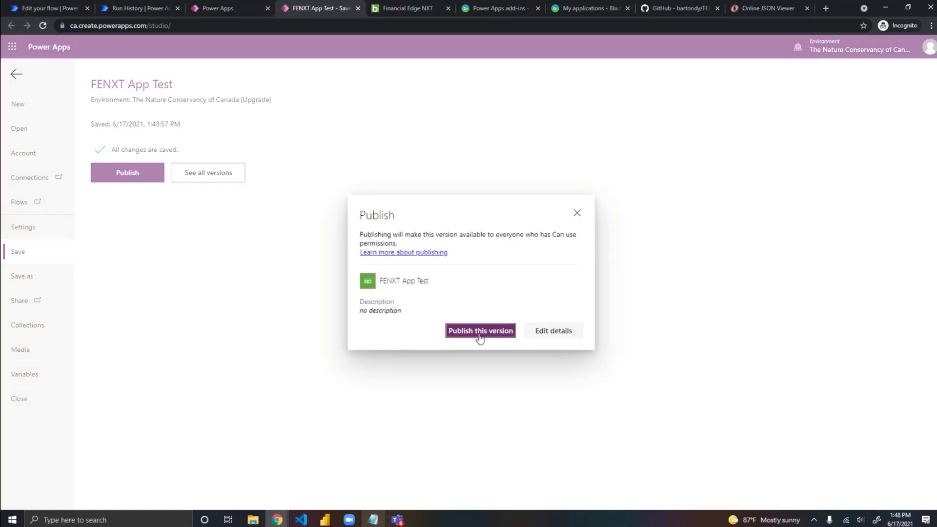
left_click(479, 332)
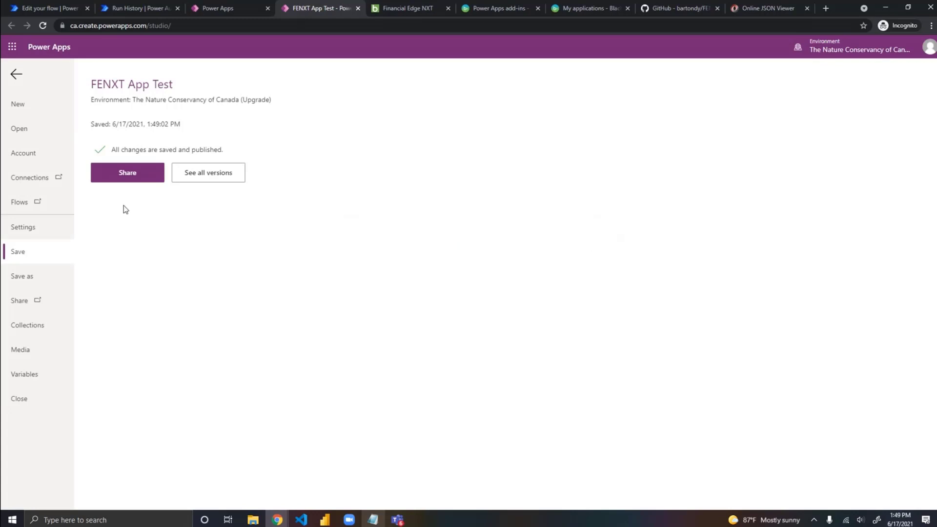
left_click(15, 74)
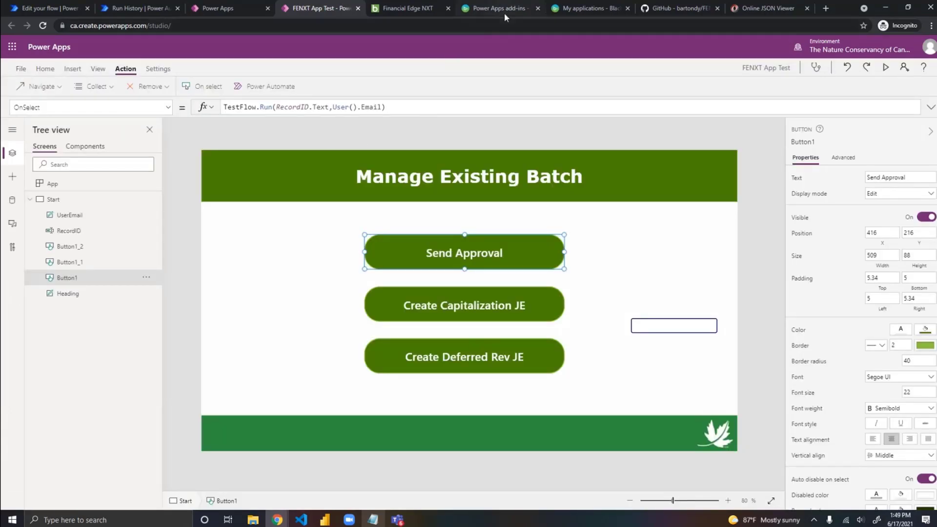
Step: Review the add-ins registered for the NCC Automate Tiles and Automate Data Gateway applications in the Blackbaud developer portal
left_click(564, 11)
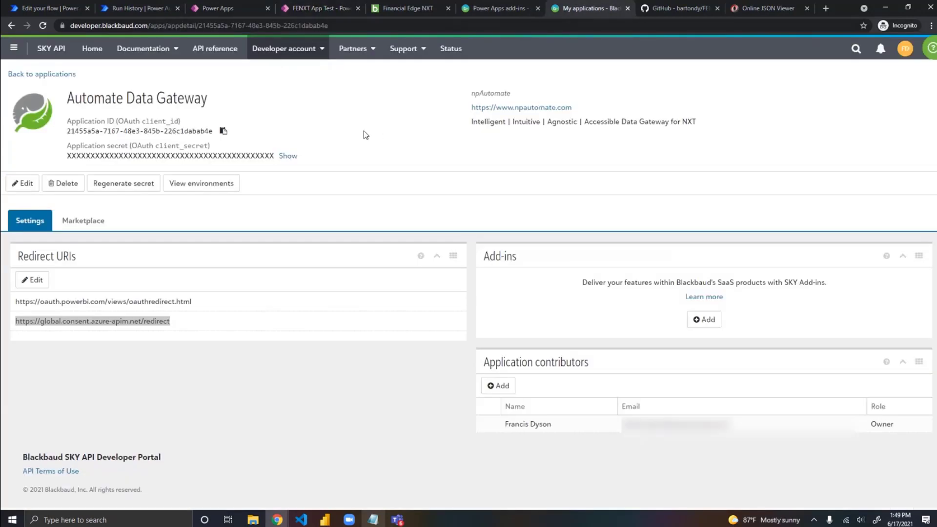
left_click(26, 75)
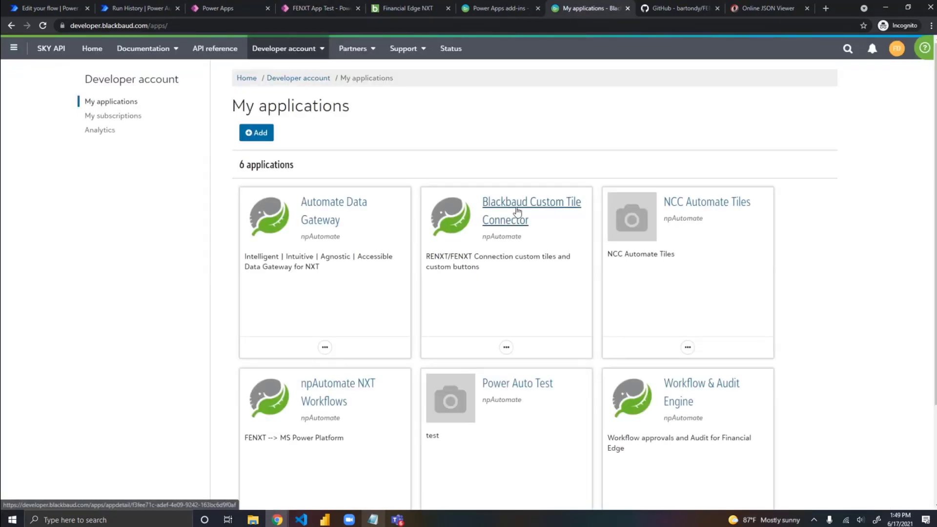
left_click(711, 203)
scroll(705, 270, "down", 5)
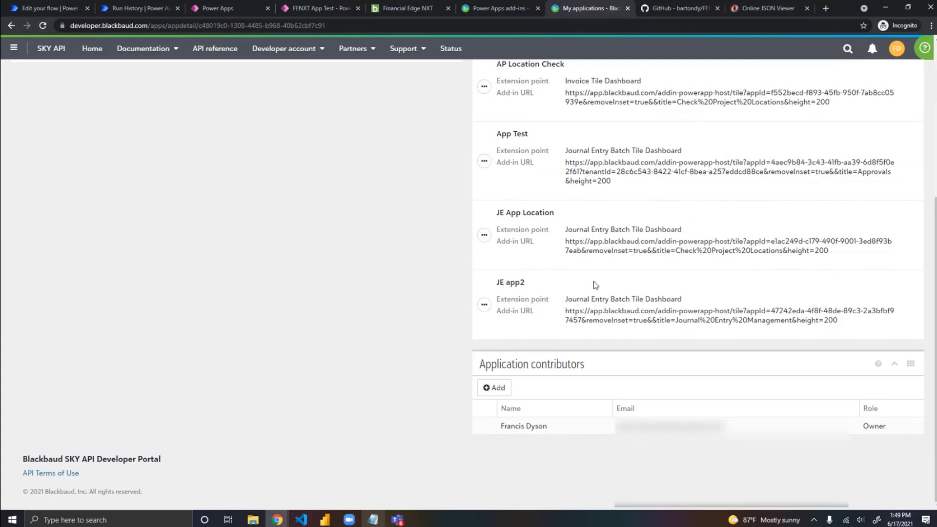
scroll(595, 285, "up", 5)
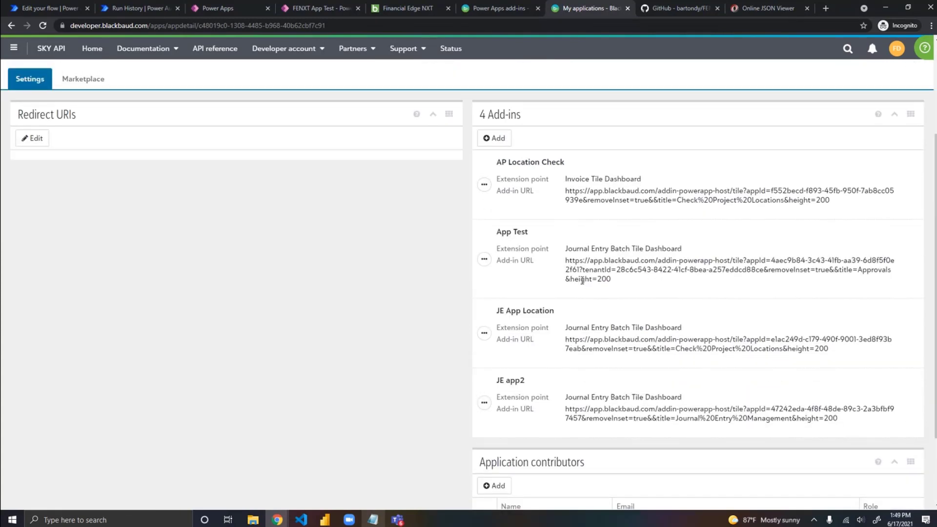
left_click(11, 25)
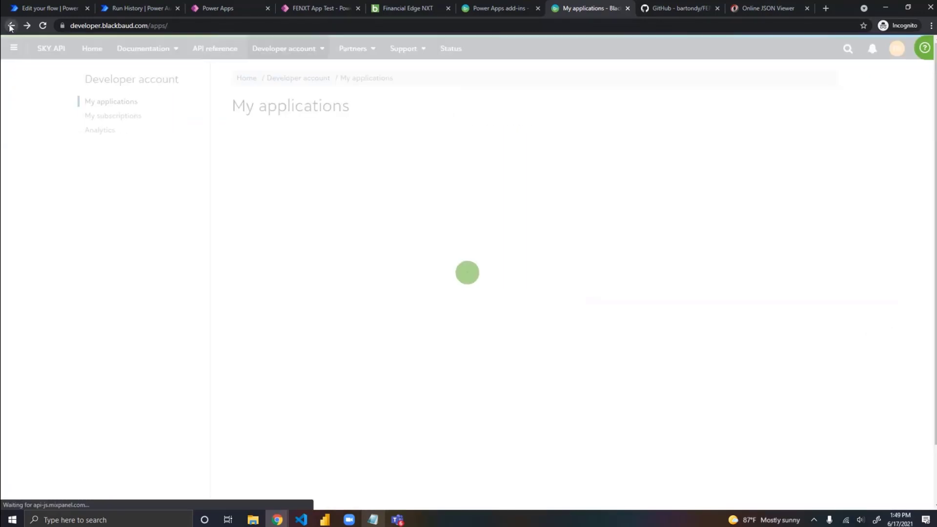
left_click(333, 211)
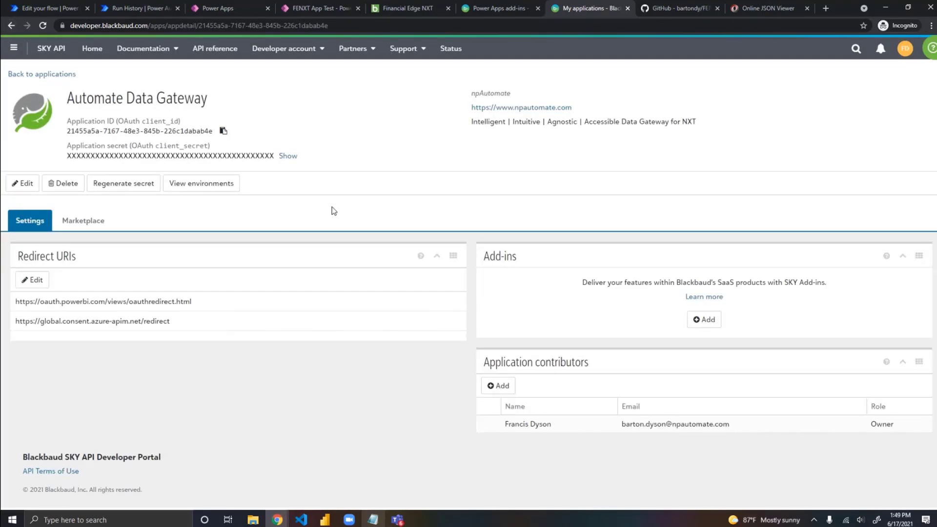
left_click(11, 25)
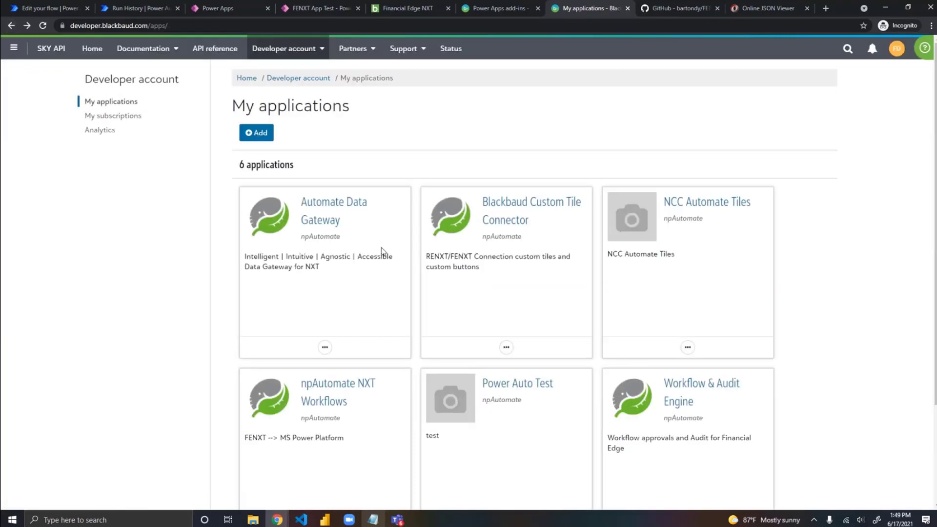
Step: Open the Power Auto Test application and examine the appId and tenantId part of the BI Example 2 add-in URL
scroll(512, 272, "down", 3)
left_click(507, 258)
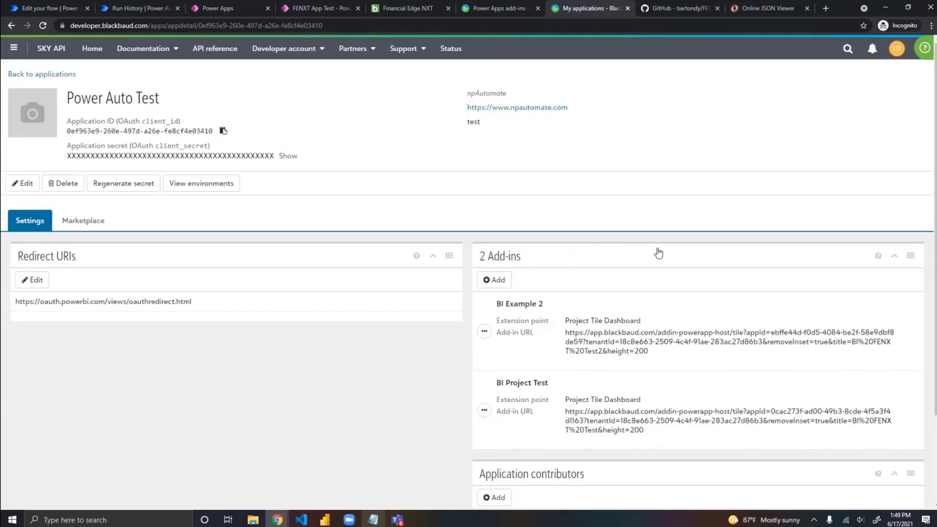
scroll(655, 251, "down", 2)
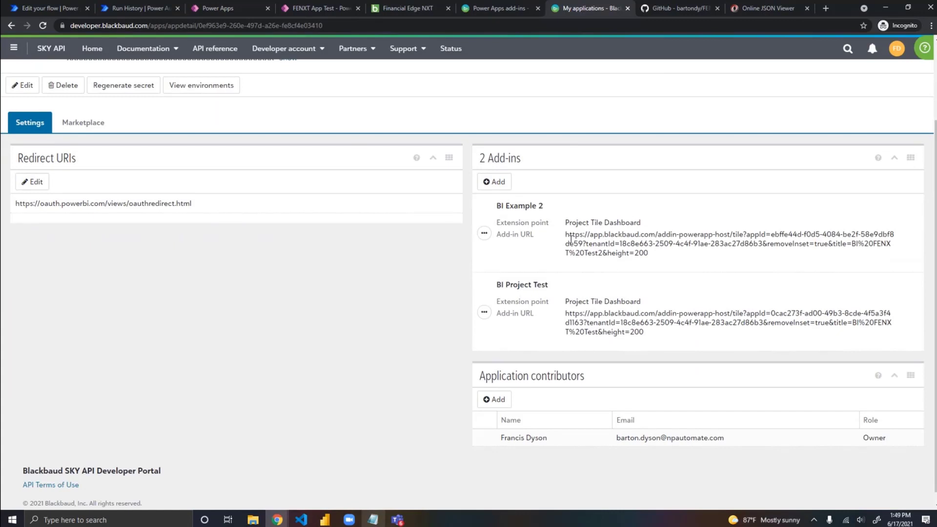
left_click_drag(567, 233, 757, 246)
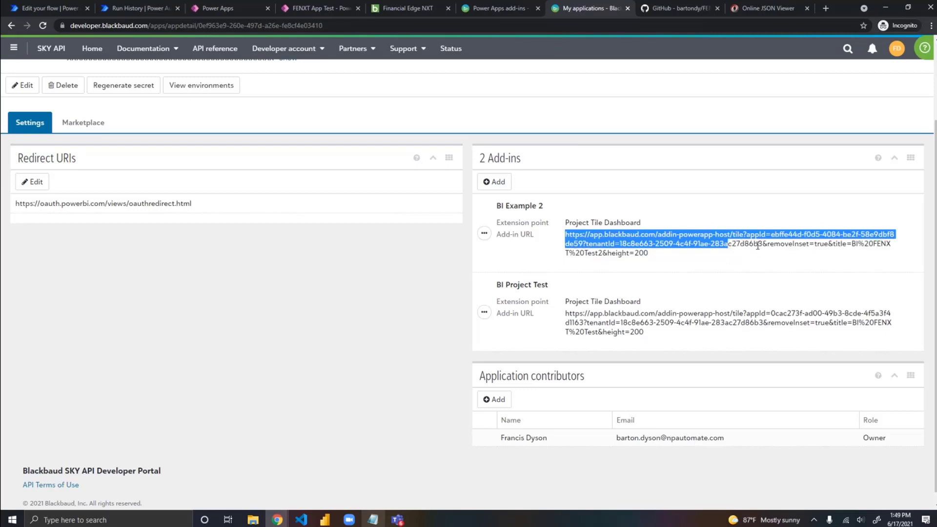
left_click(758, 245)
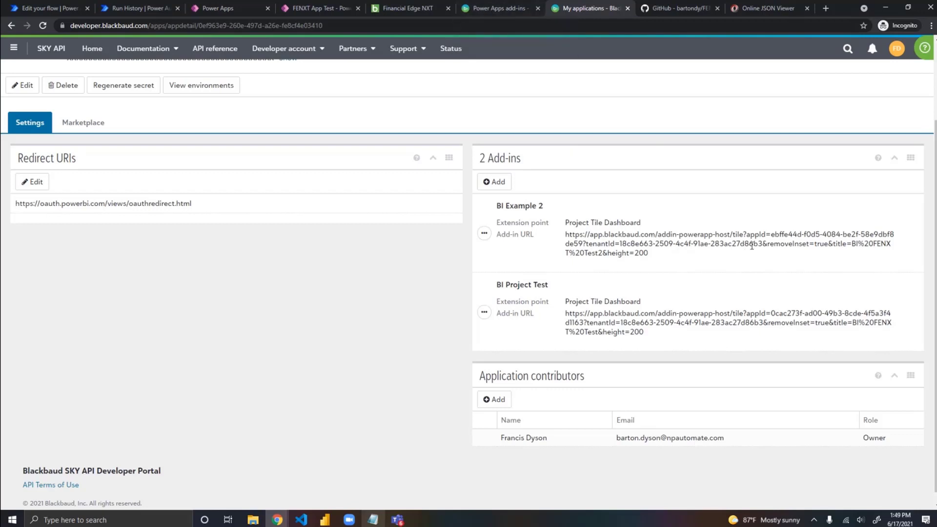
left_click_drag(762, 243, 562, 235)
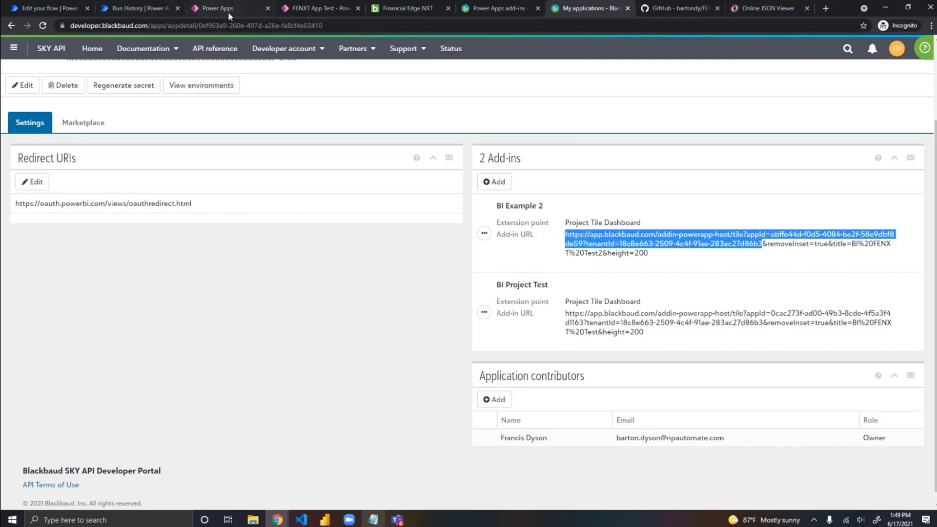
Step: Close the FENXT App Test editing session in Power Apps and reopen the app for editing, overriding the locked session
left_click(314, 8)
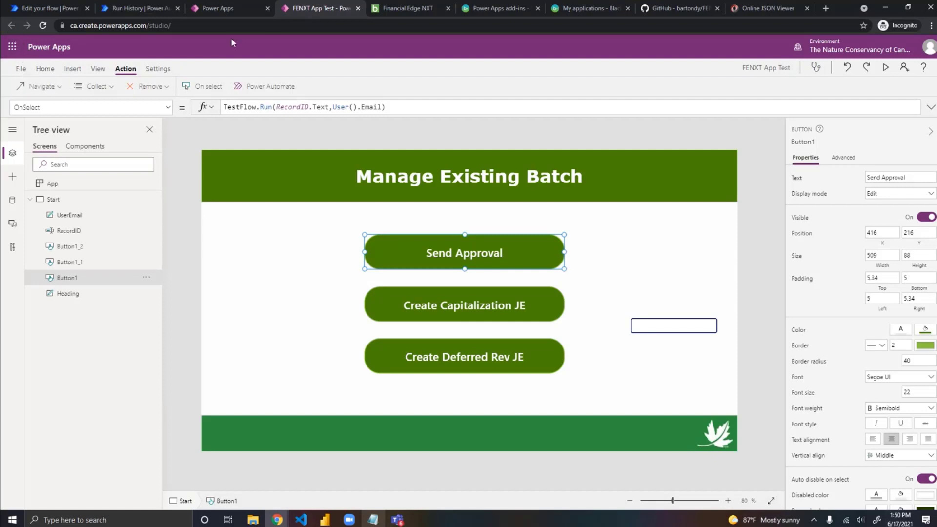
left_click(359, 9)
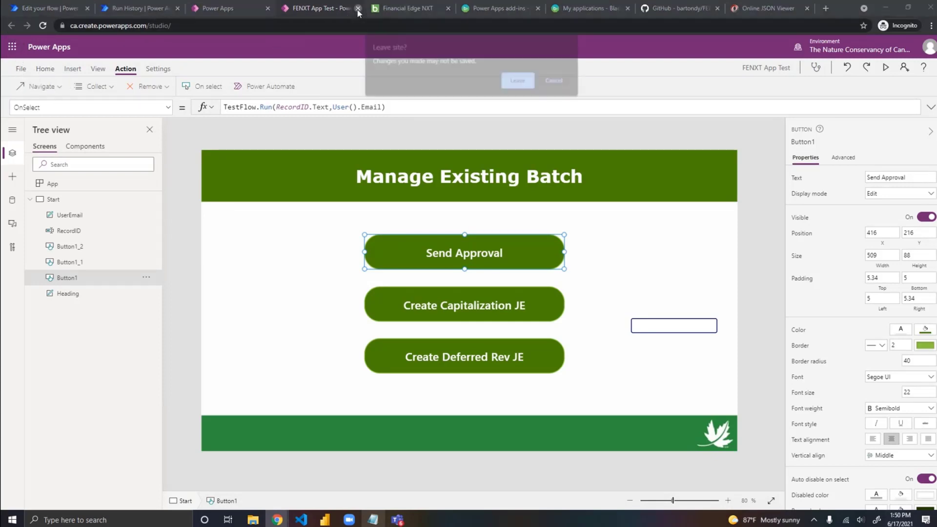
left_click(524, 83)
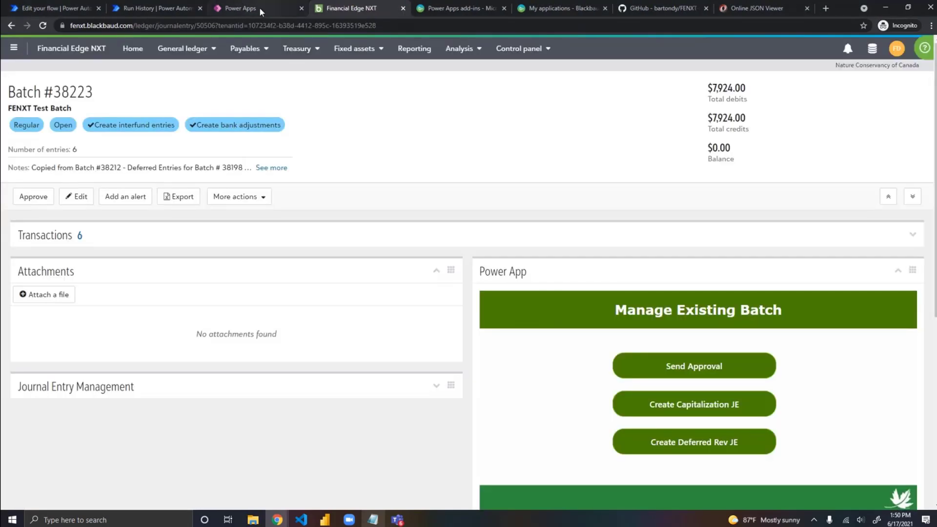
left_click(260, 7)
left_click(547, 306)
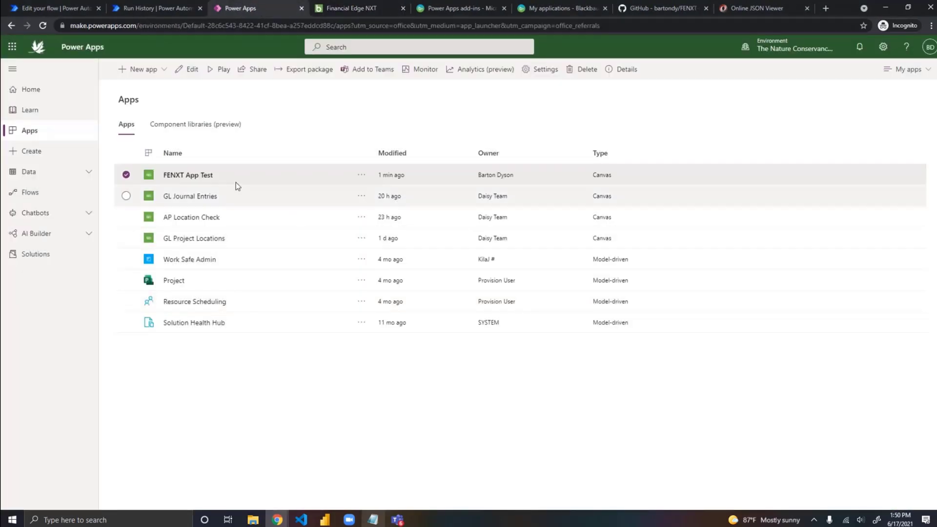
left_click(362, 176)
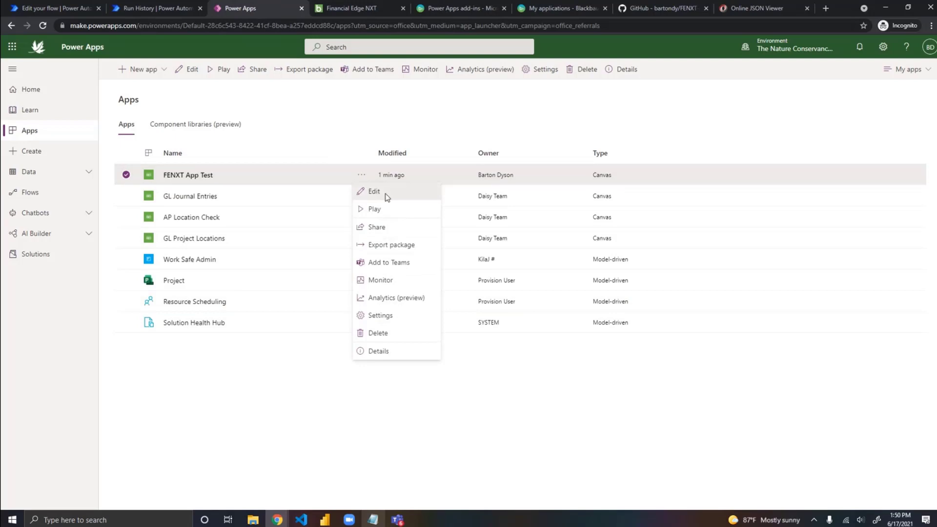
left_click(383, 193)
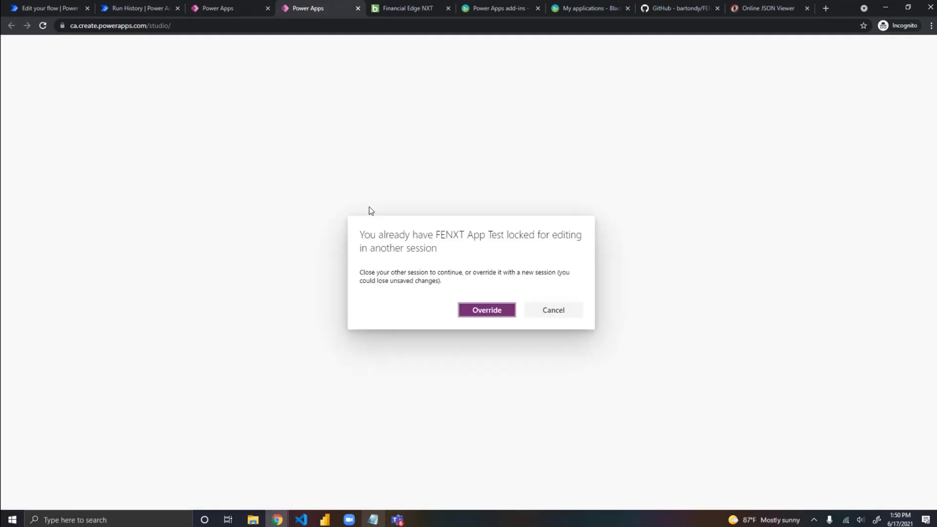
left_click(488, 310)
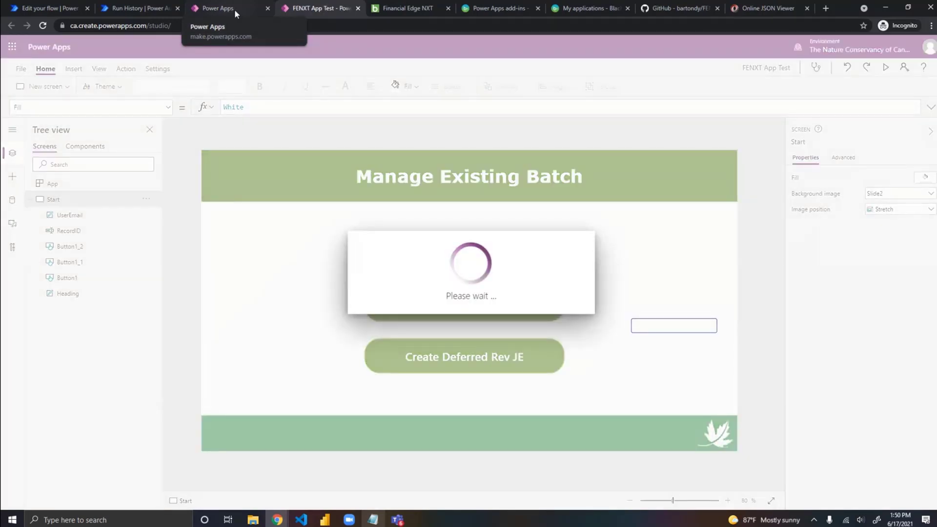
left_click(567, 326)
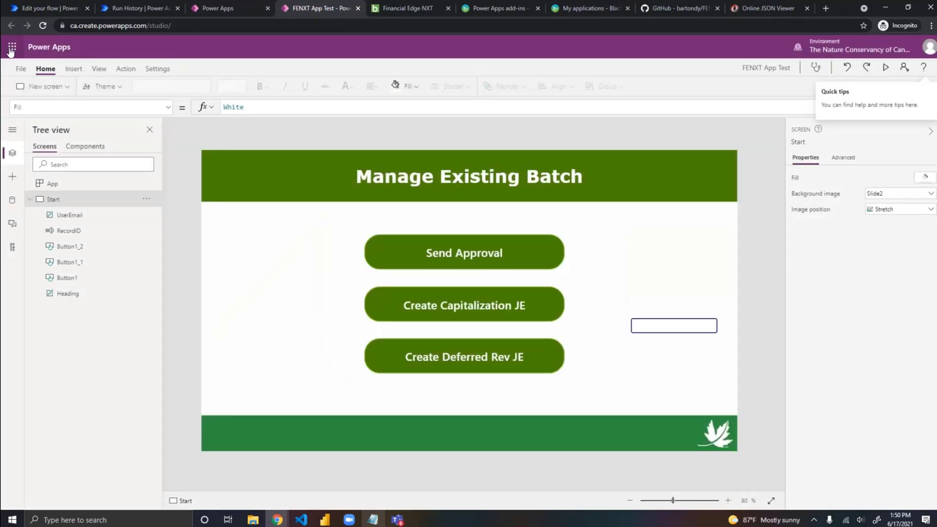
Step: Go to FENXT App Test's sharing page, dismiss the share form, and select the app ID and tenantId portion of the web link
left_click(25, 69)
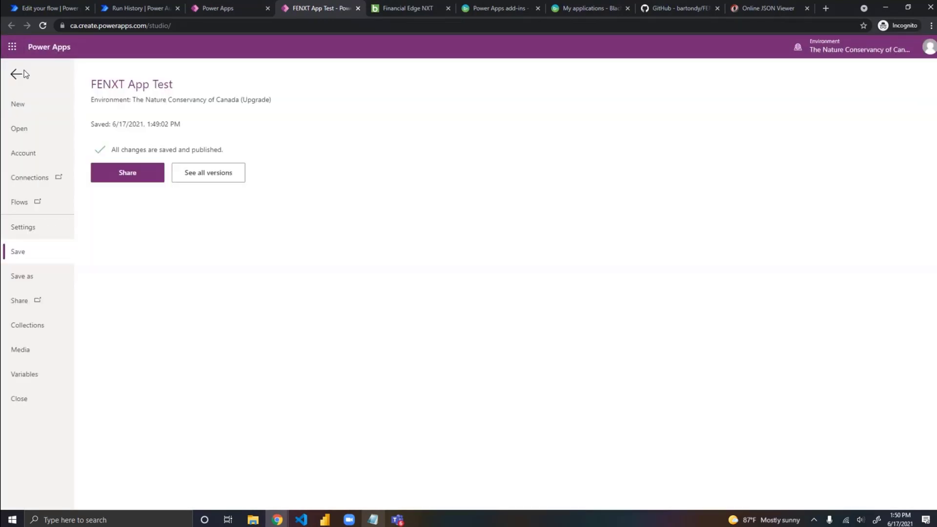
left_click(23, 301)
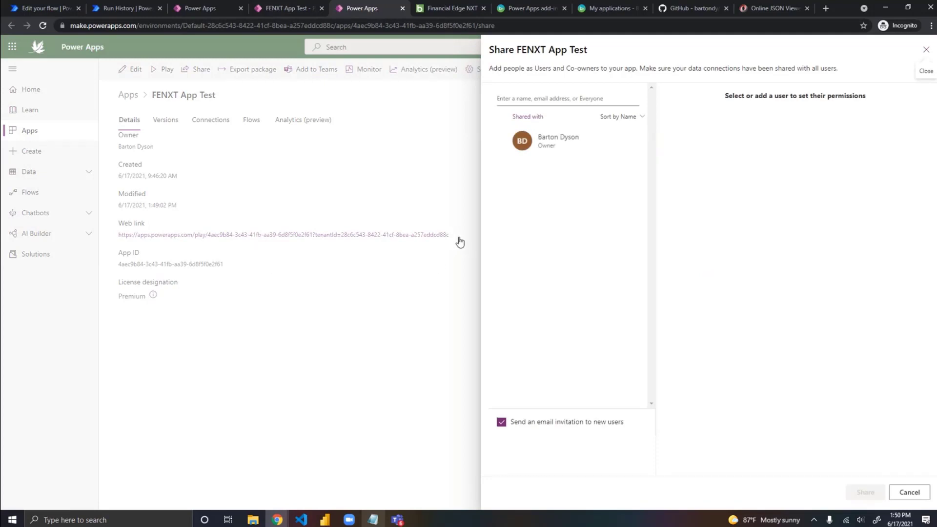
left_click(926, 50)
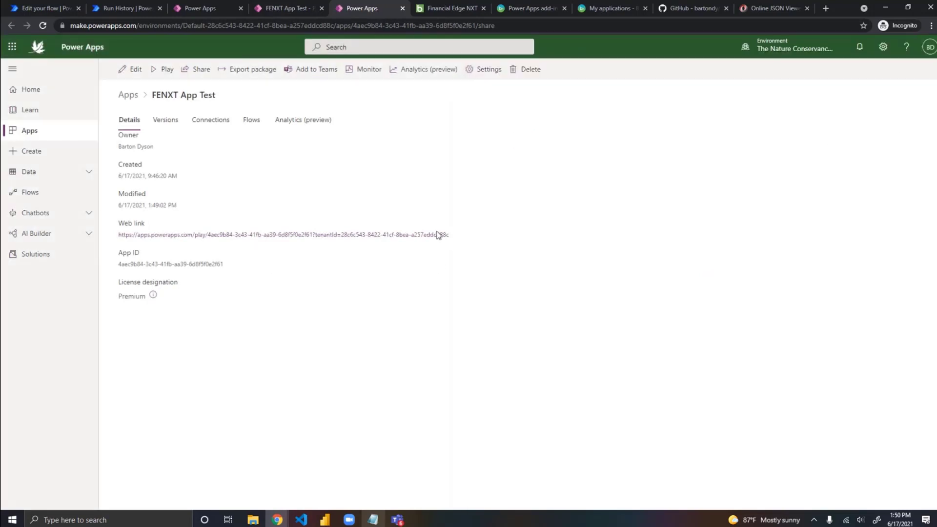
left_click_drag(462, 243, 208, 233)
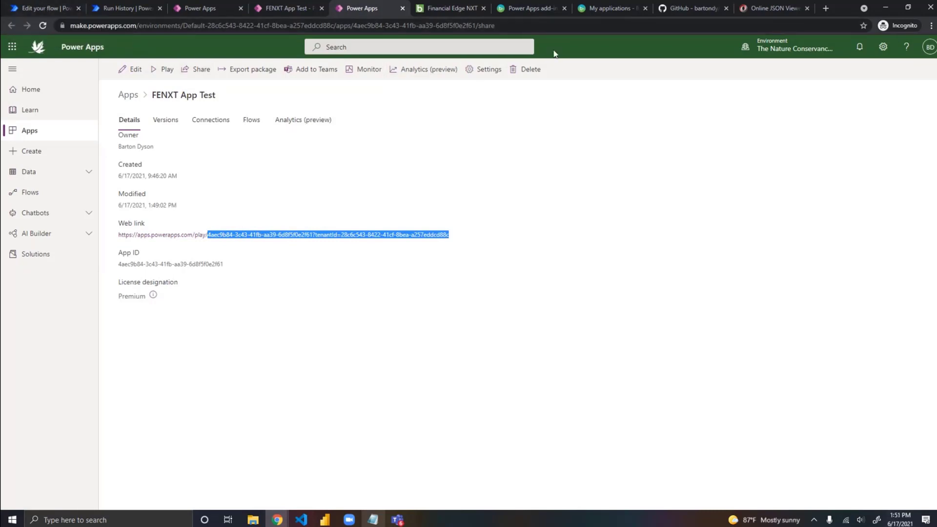
Step: Switch to the Blackbaud developer portal and open the NCC Automate Tiles application at its add-ins list
left_click(606, 12)
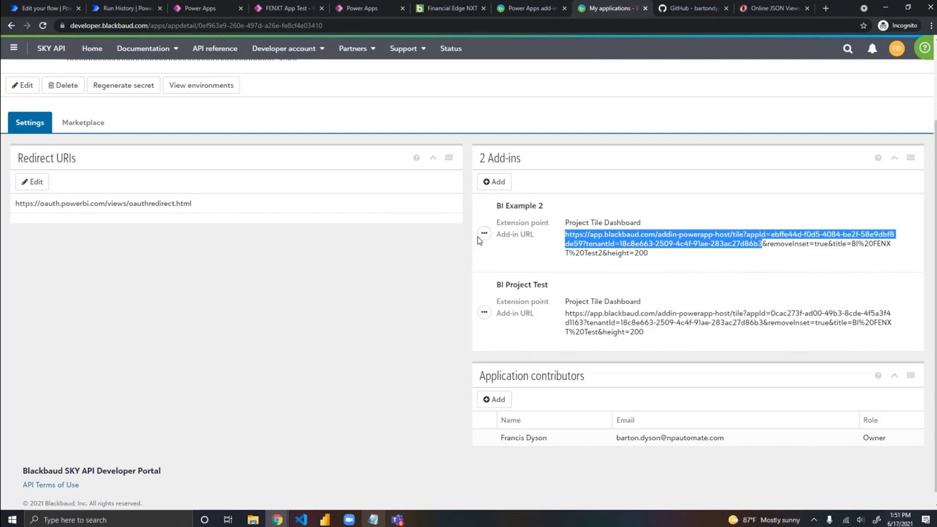
key("alt+Left")
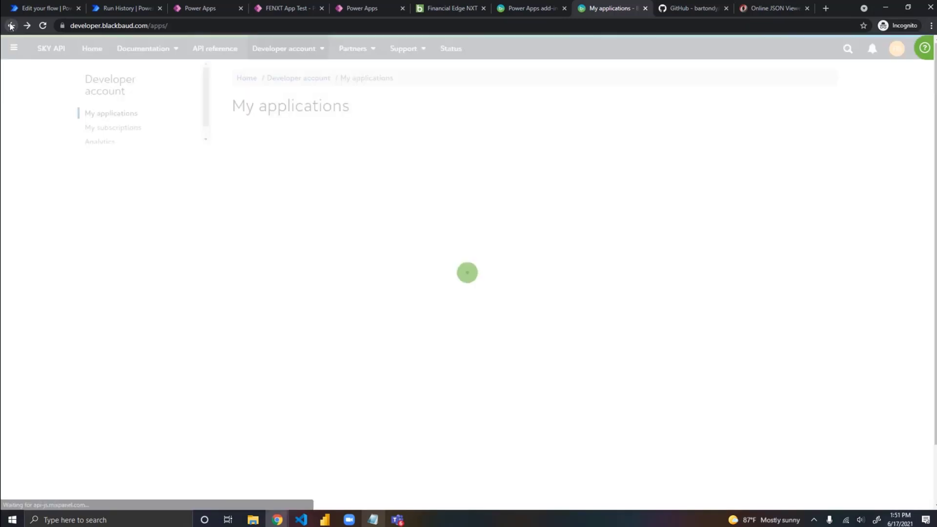
left_click(715, 200)
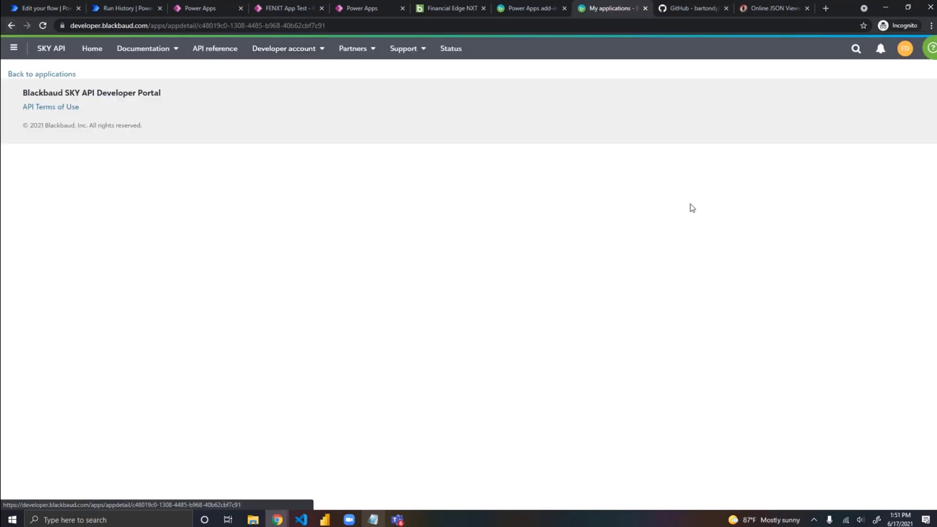
scroll(521, 291, "down", 5)
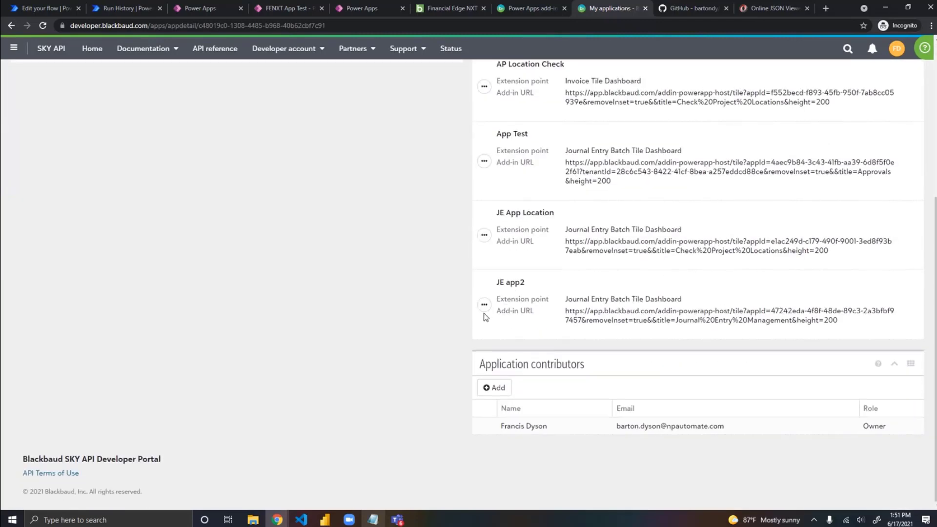
scroll(486, 308, "up", 4)
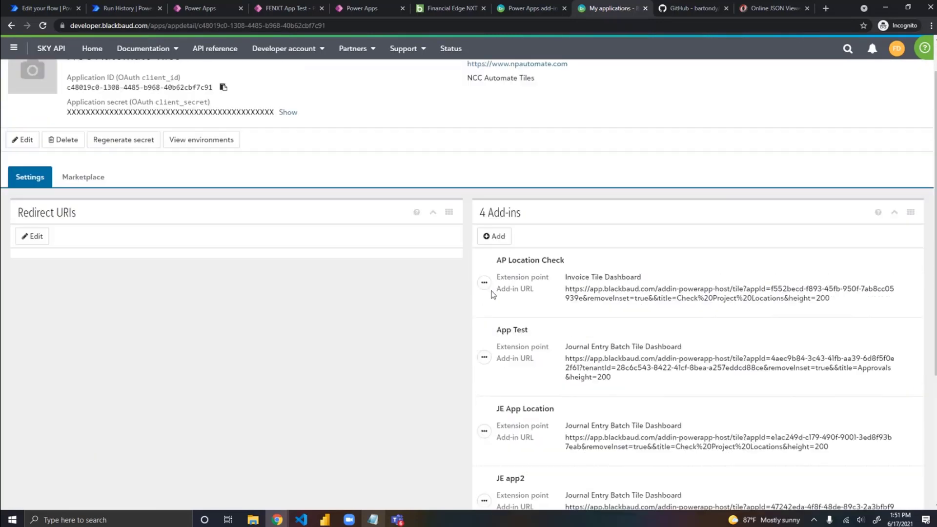
Step: Start a new add-in named "new item" with Journal Entry Batch Tile Dashboard as its extension point
left_click(491, 239)
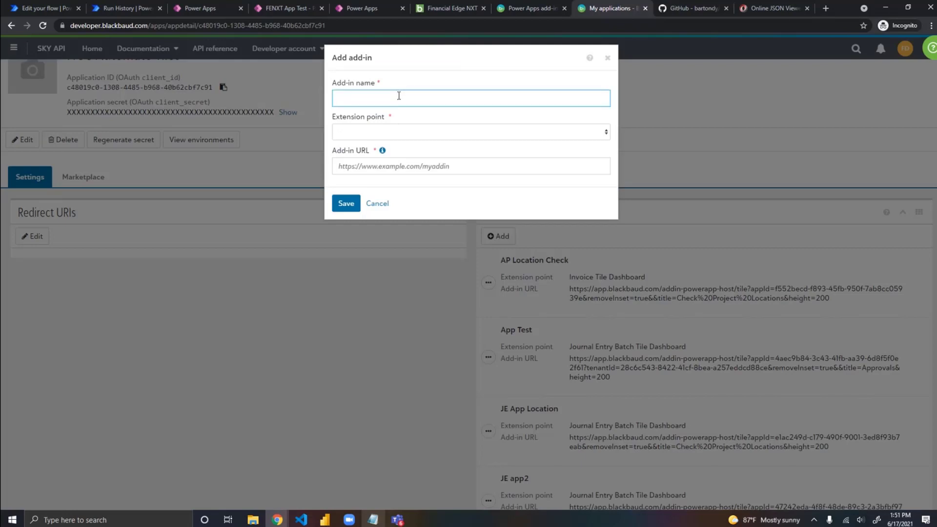
type("new item")
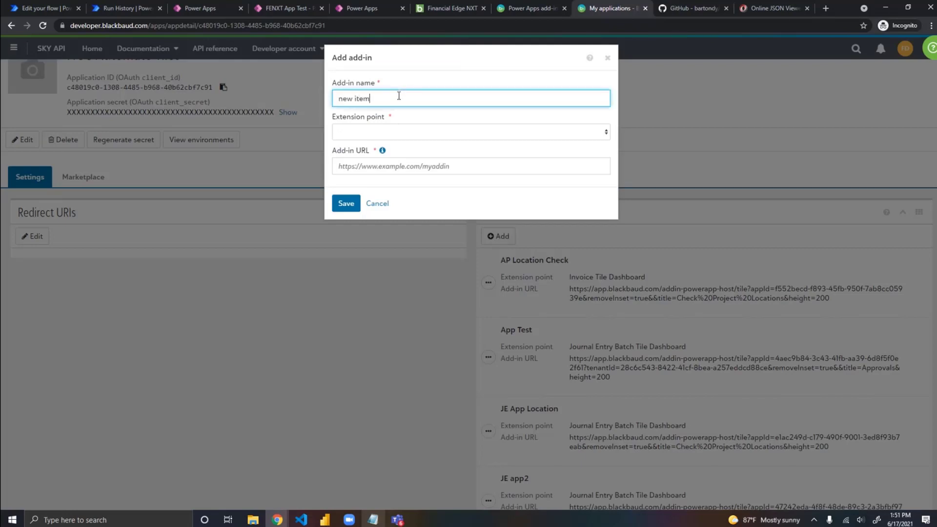
left_click(449, 131)
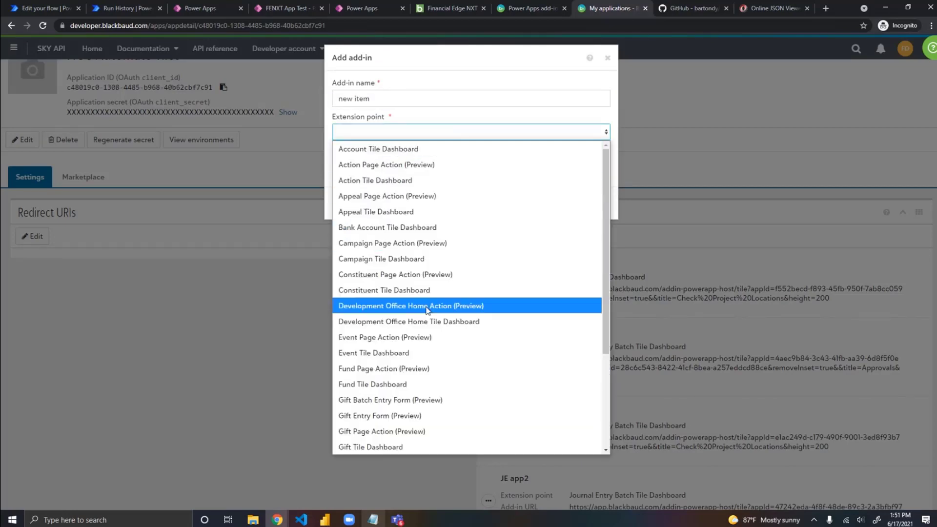
scroll(400, 415, "down", 3)
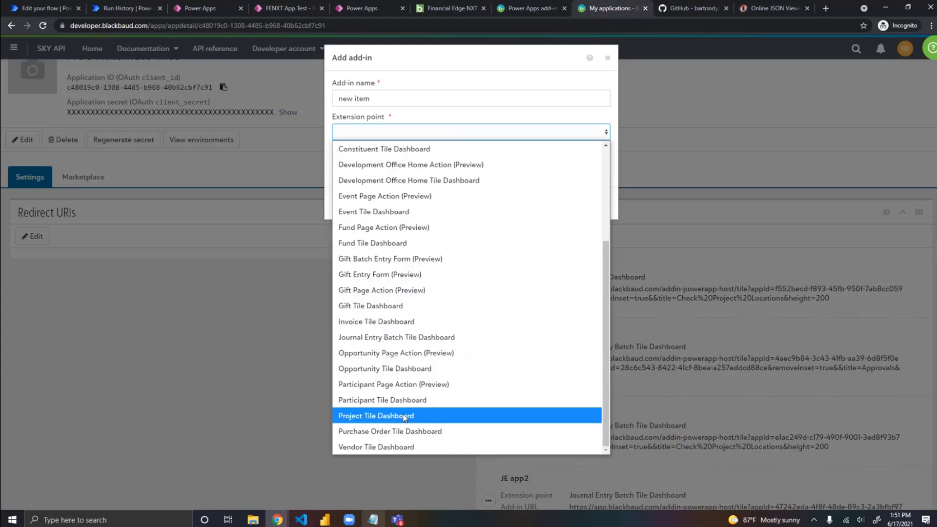
left_click(417, 337)
Step: Examine the Power Apps add-ins documentation for the tile add-in URL format, covering the host path, appId and tenantId parts
left_click(384, 169)
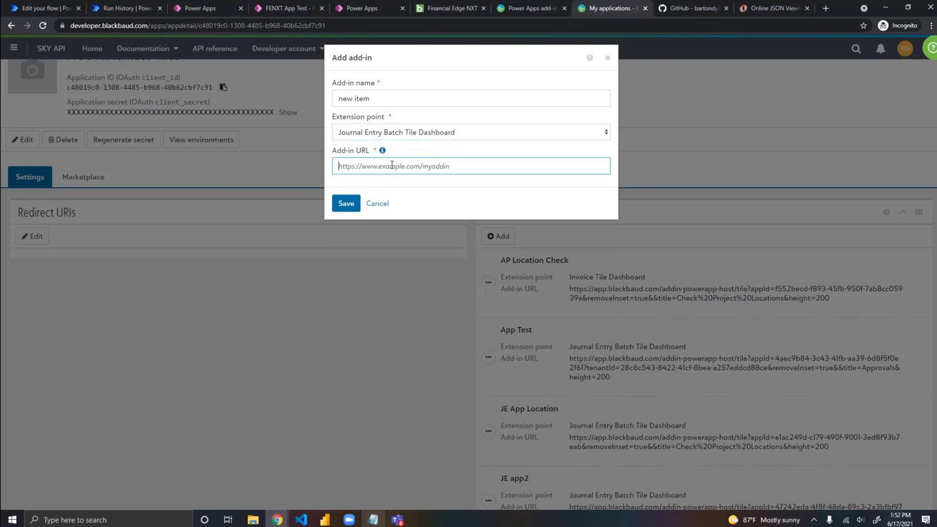
left_click(526, 8)
scroll(435, 269, "down", 4)
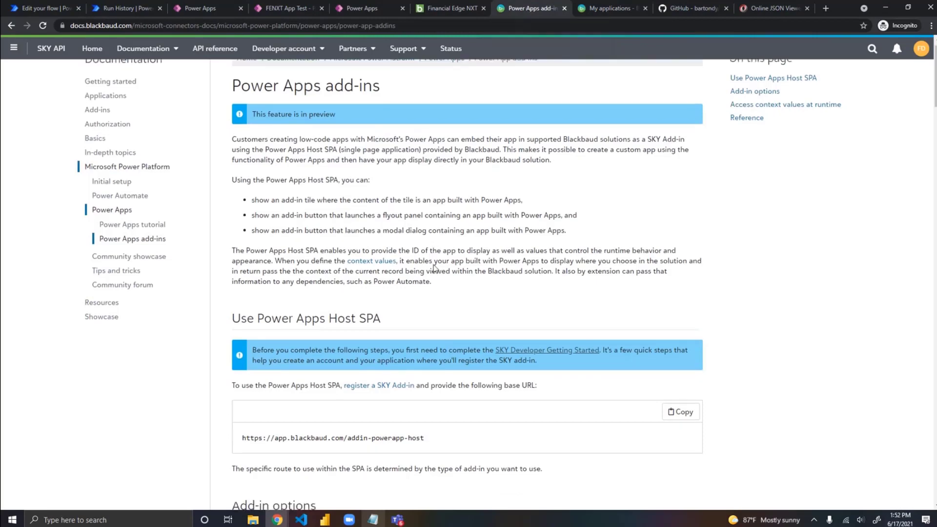
scroll(436, 269, "down", 10)
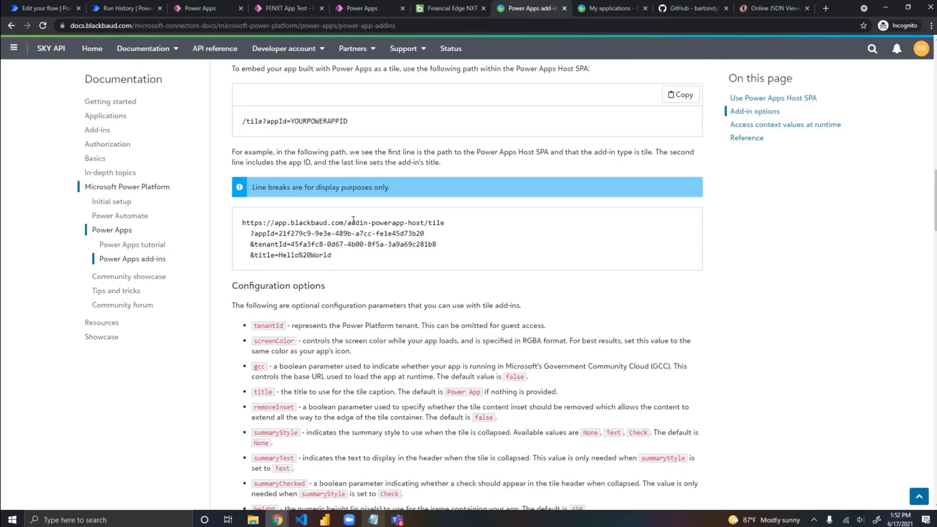
left_click_drag(425, 223, 243, 219)
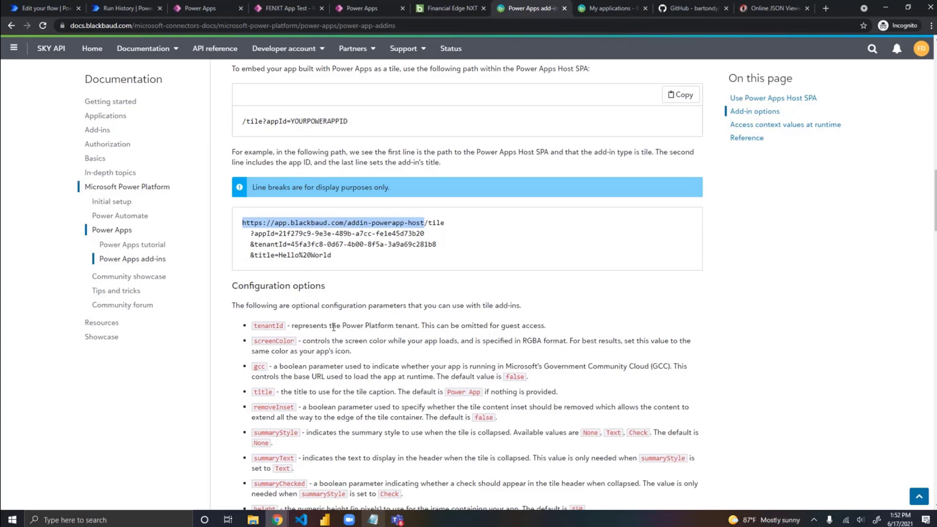
left_click_drag(292, 325, 349, 327)
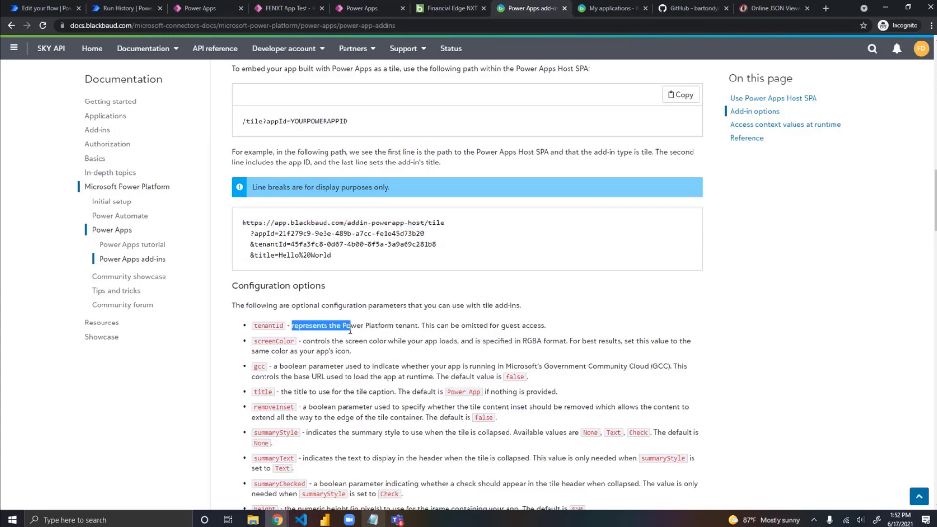
left_click(347, 304)
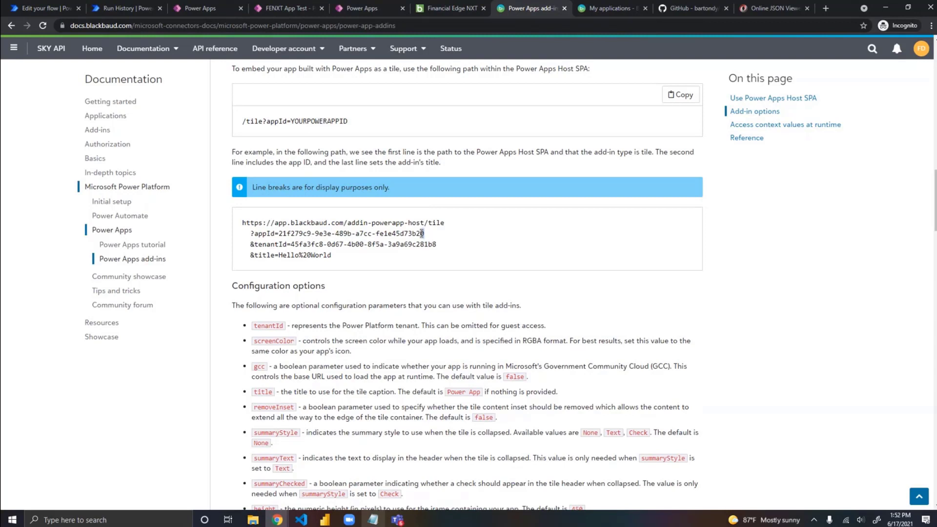
left_click_drag(423, 234, 242, 222)
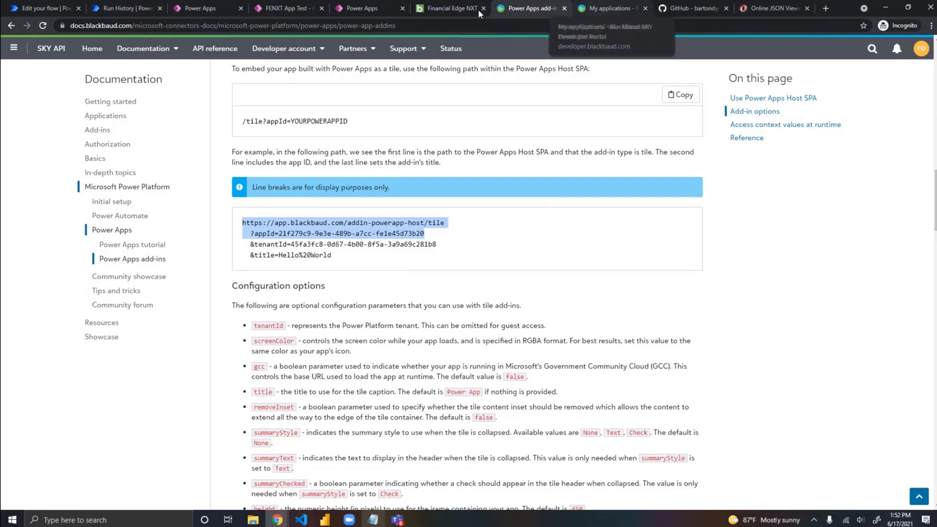
Step: Cancel the new add-in form in the developer portal and select the host path portion of JE app2's add-in URL
left_click(607, 11)
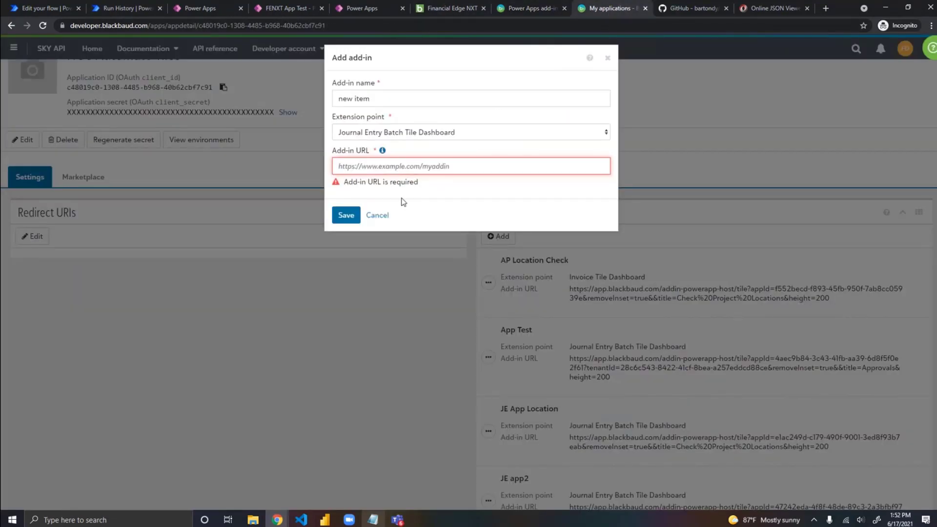
left_click(380, 213)
scroll(576, 266, "down", 4)
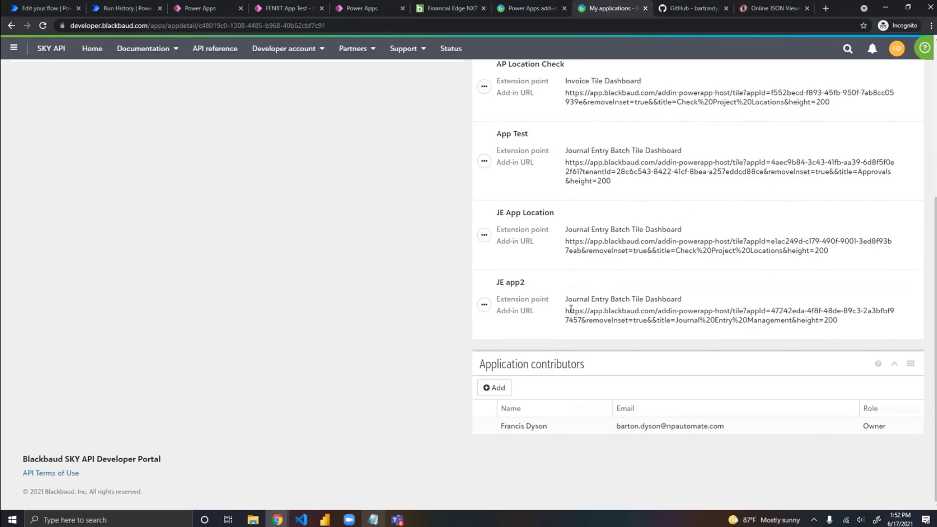
left_click_drag(565, 310, 745, 309)
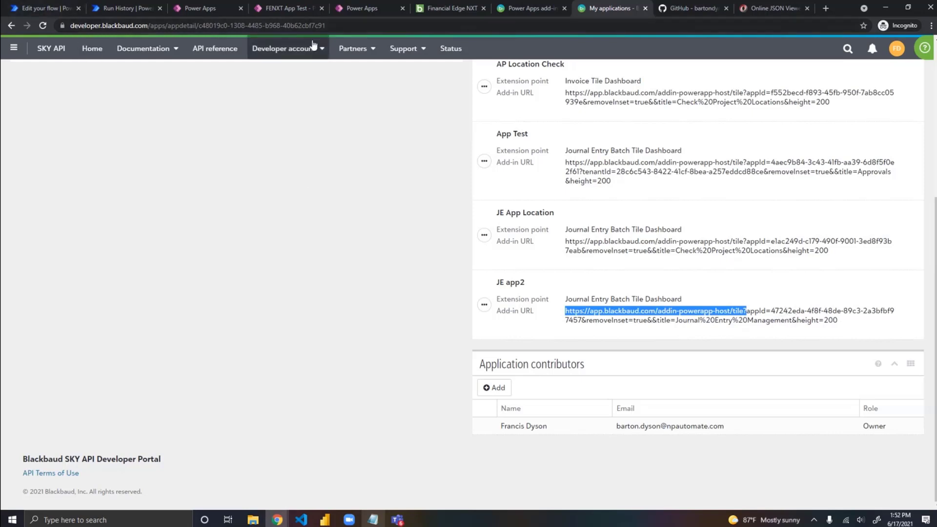
Step: Switch to Financial Edge NXT, reload the FENXT Test Batch page, and run Send Approval from the Power App tile
left_click(451, 9)
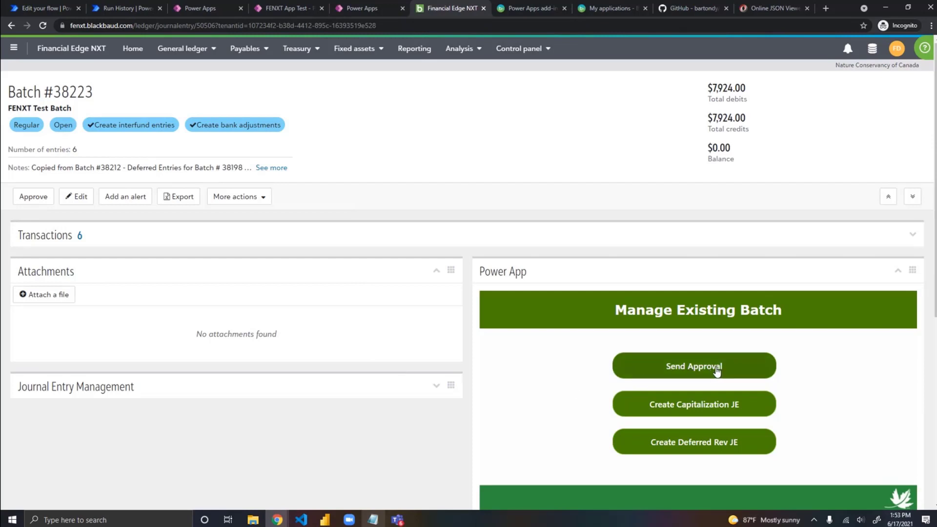
left_click(42, 25)
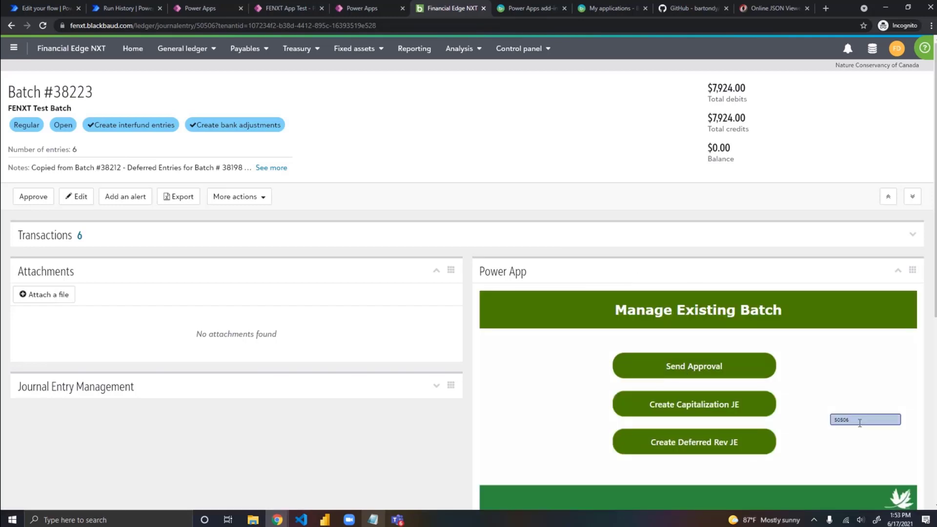
left_click(695, 366)
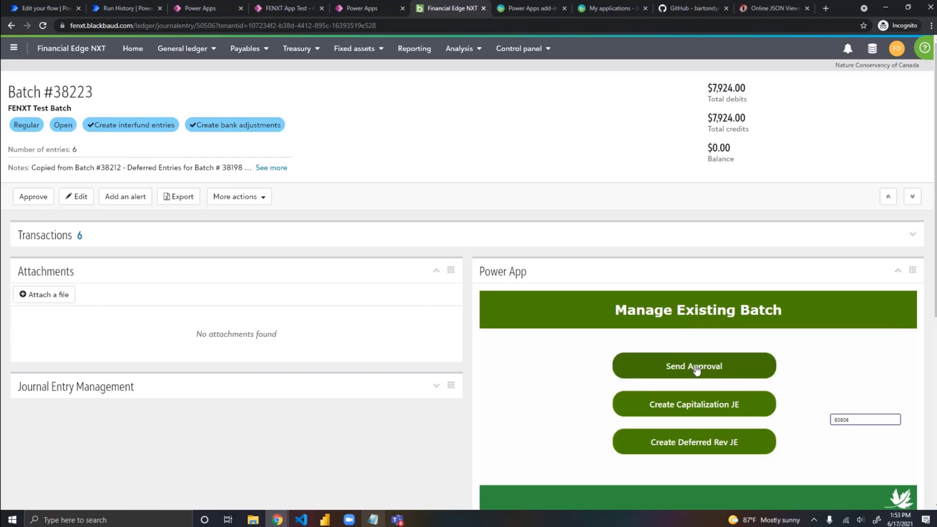
Step: Switch to Power Automate, leave the Test Flow editor without saving, and open the newest run in the run history
left_click(44, 11)
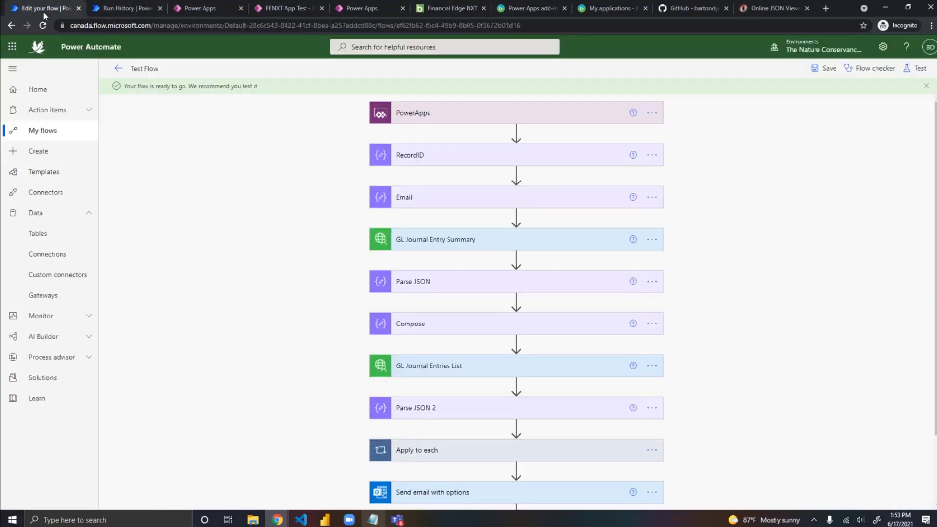
left_click(117, 69)
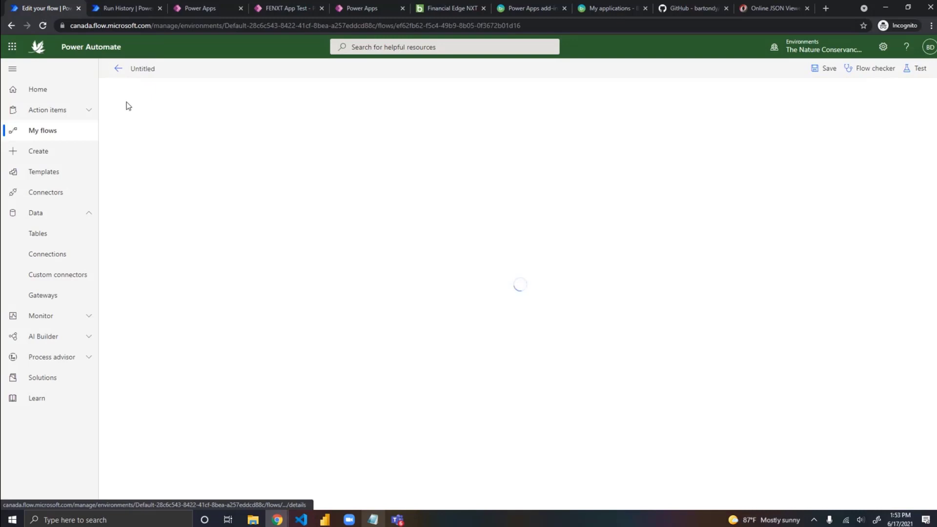
left_click(119, 71)
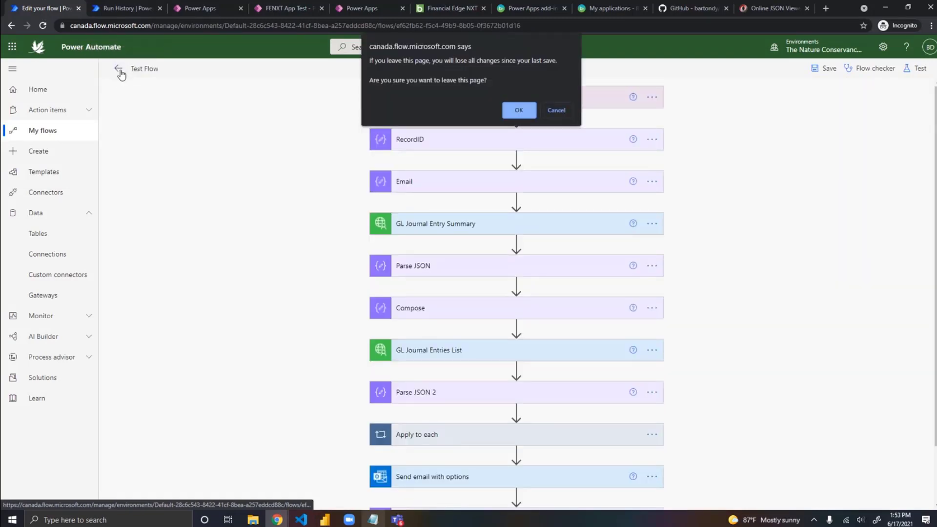
left_click(521, 109)
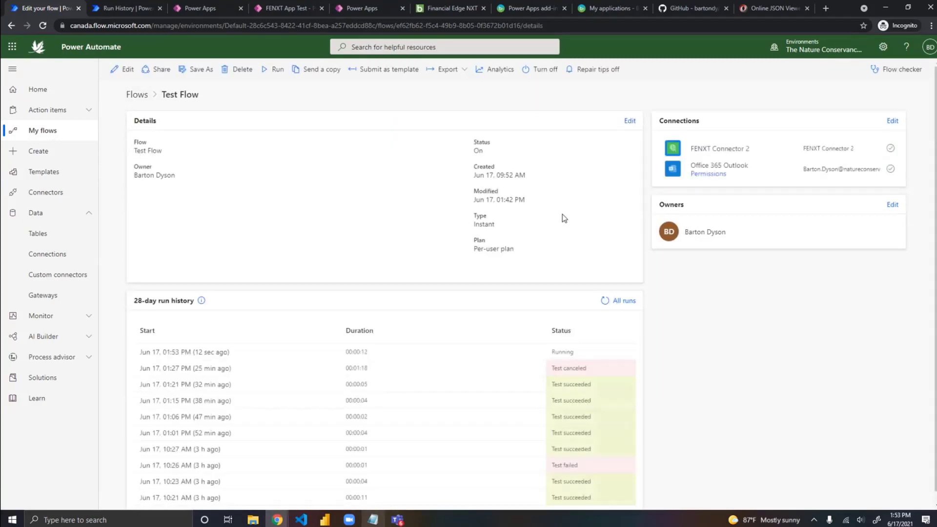
left_click(203, 353)
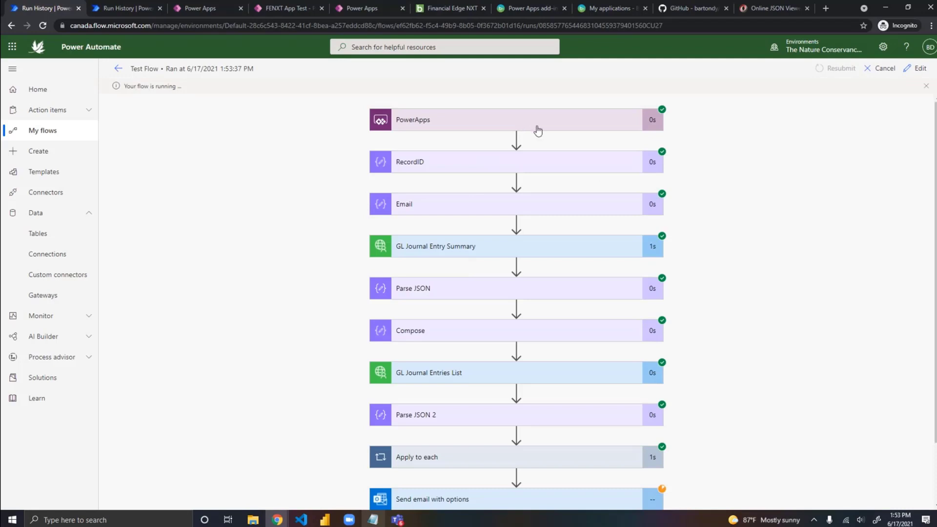
Step: Examine the run's PowerApps trigger outputs, the RecordID inputs and outputs, and the status of the remaining actions
left_click(544, 127)
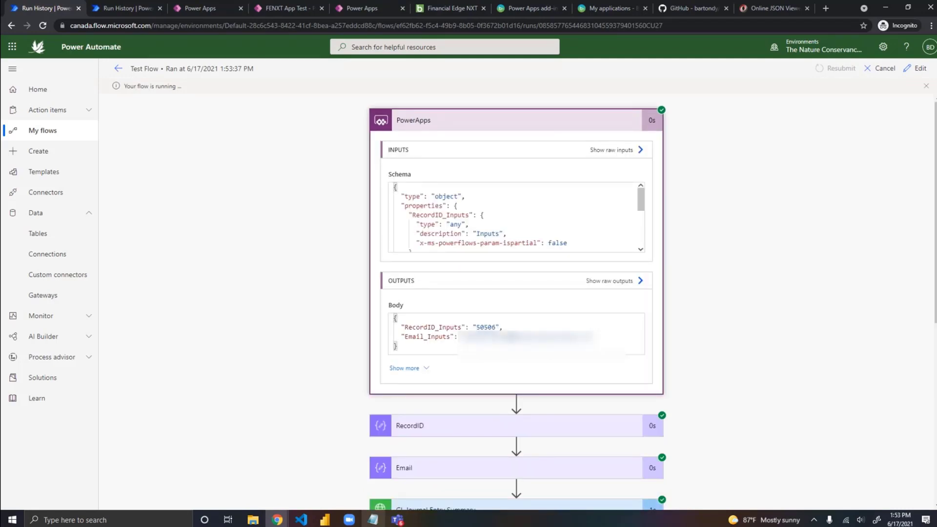
left_click(570, 428)
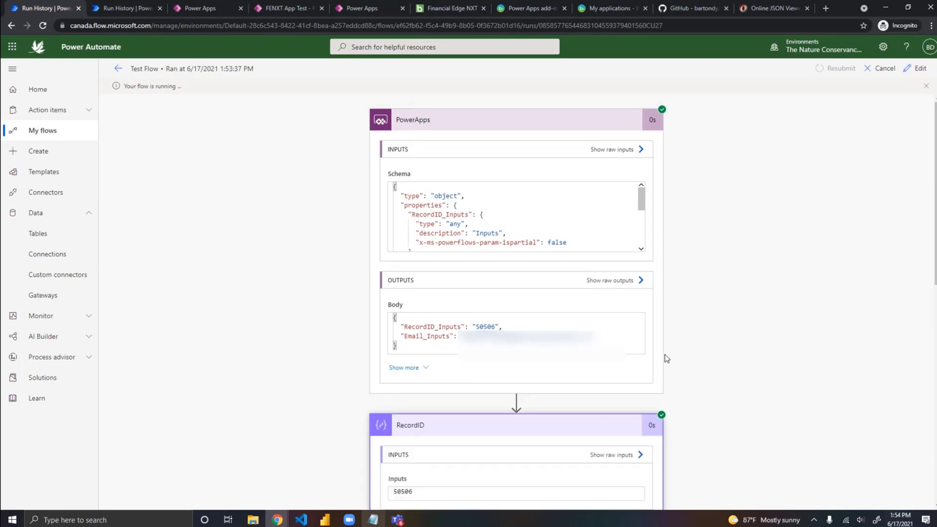
scroll(665, 356, "down", 3)
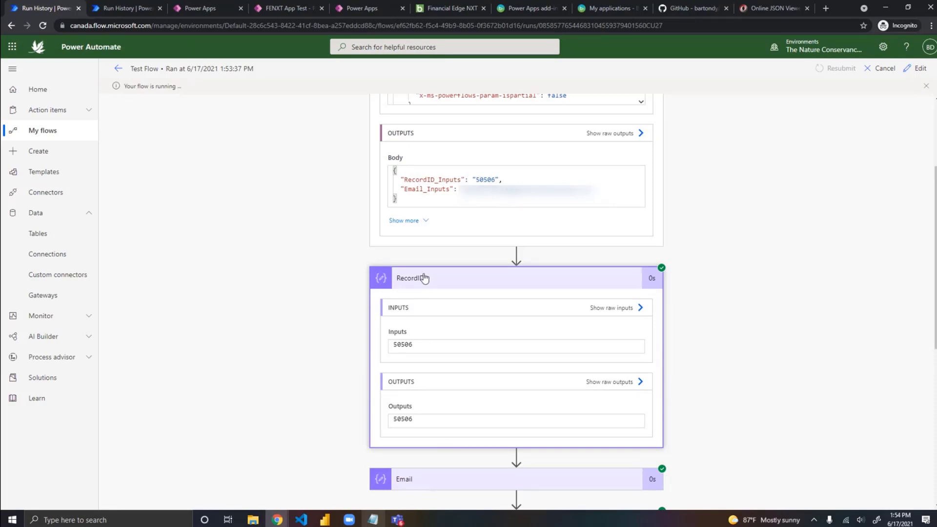
scroll(768, 286, "down", 4)
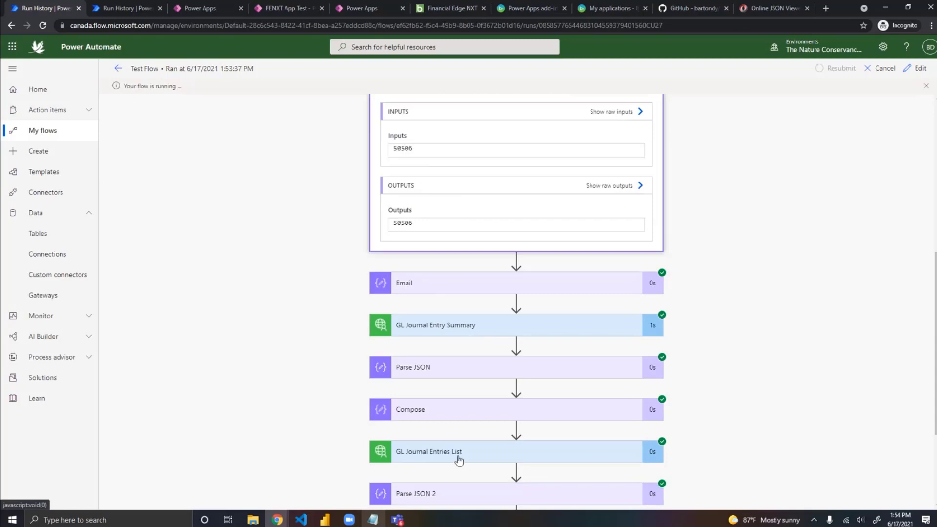
scroll(588, 372, "up", 4)
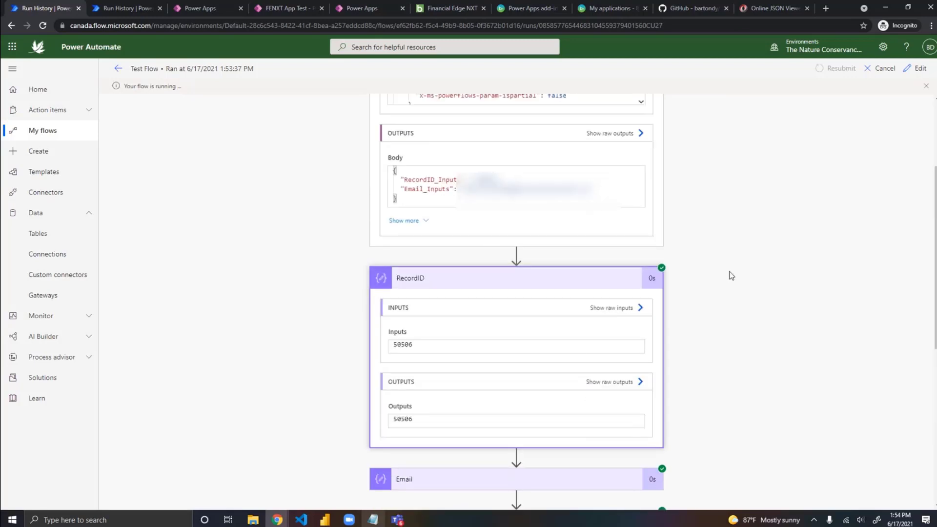
scroll(751, 280, "down", 7)
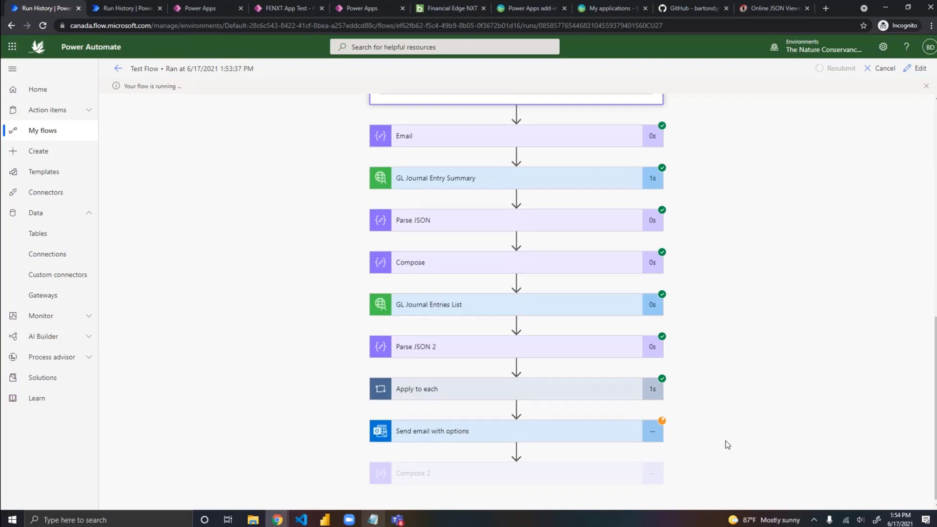
scroll(716, 404, "up", 4)
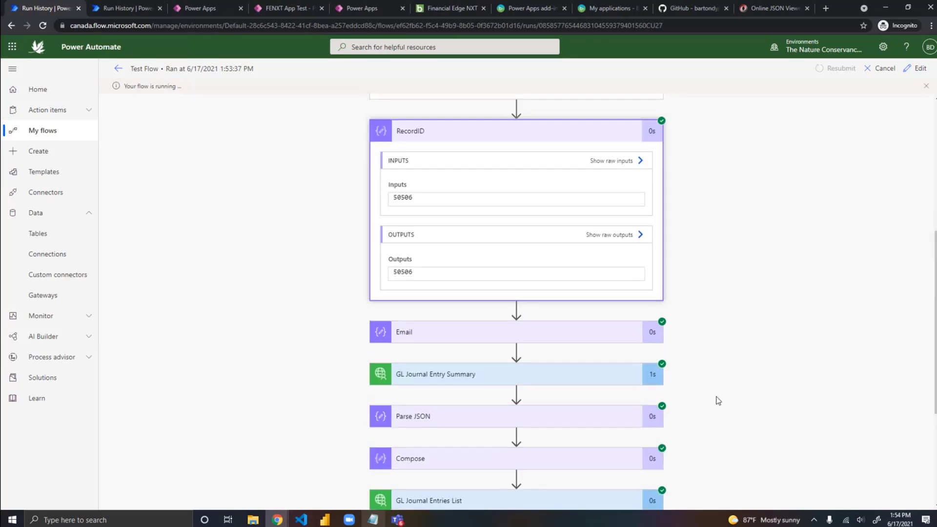
scroll(716, 405, "down", 4)
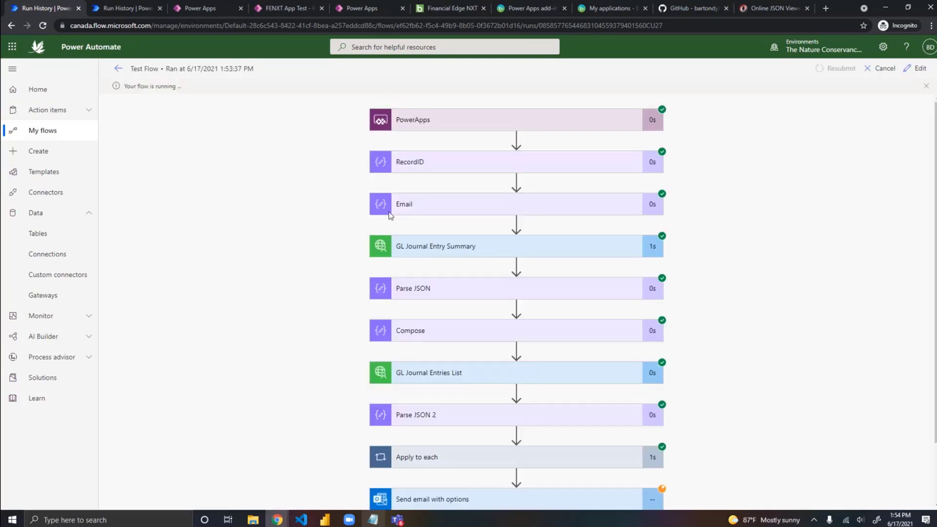
Step: Cancel the running Test Flow run and reopen the flow for editing
left_click(884, 69)
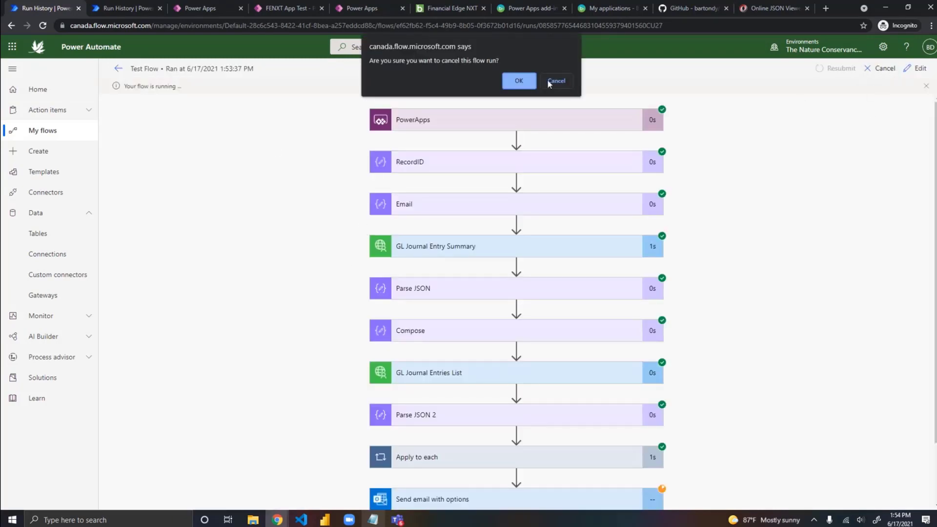
left_click(519, 82)
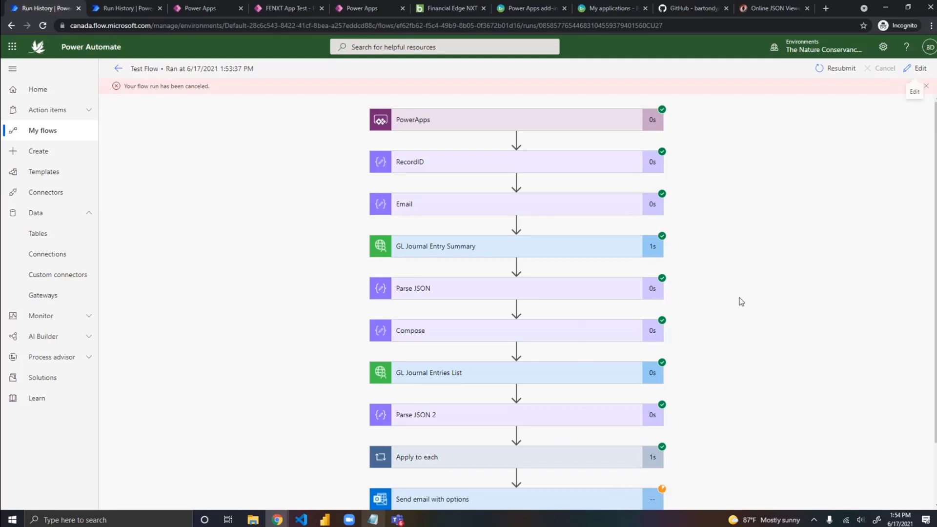
left_click(916, 69)
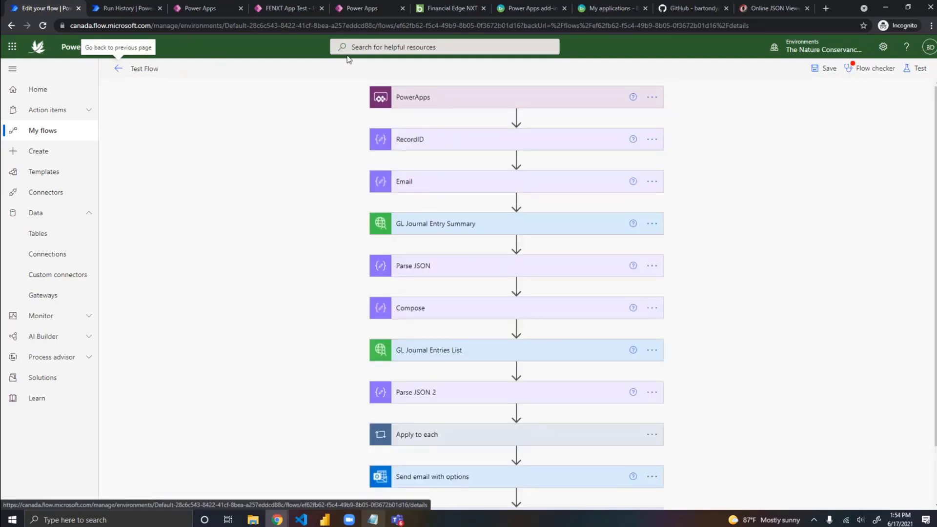
Step: Add a "Respond to a PowerApp or flow" action between GL Journal Entry Summary and Parse JSON, and return to the Financial Edge NXT batch
left_click(458, 9)
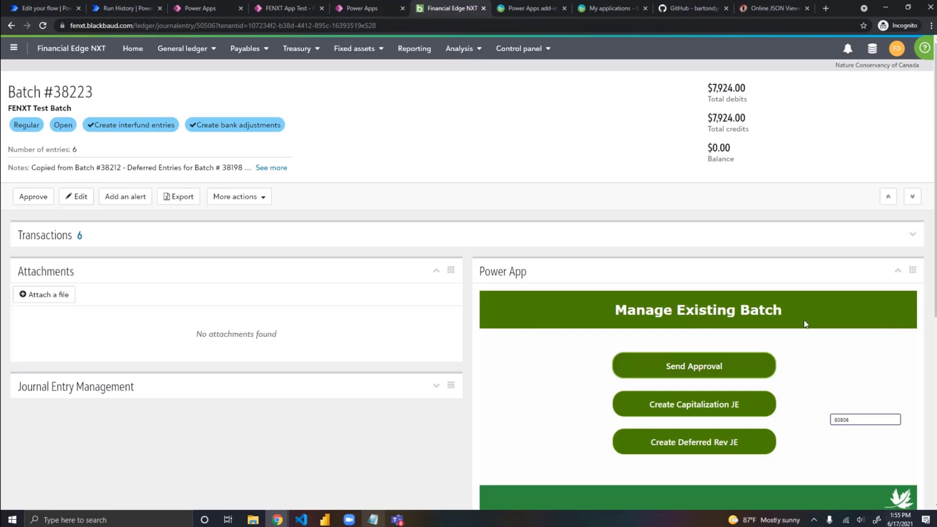
left_click(40, 8)
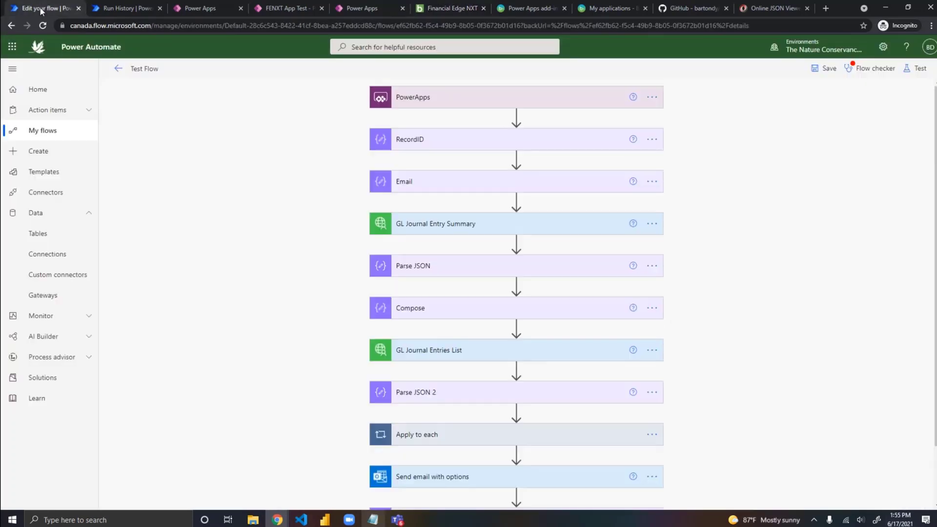
left_click(517, 244)
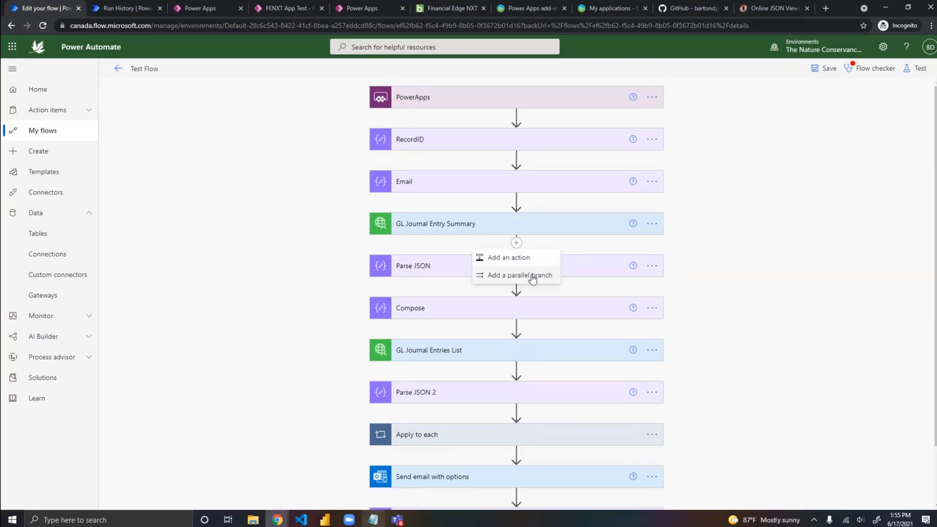
left_click(521, 259)
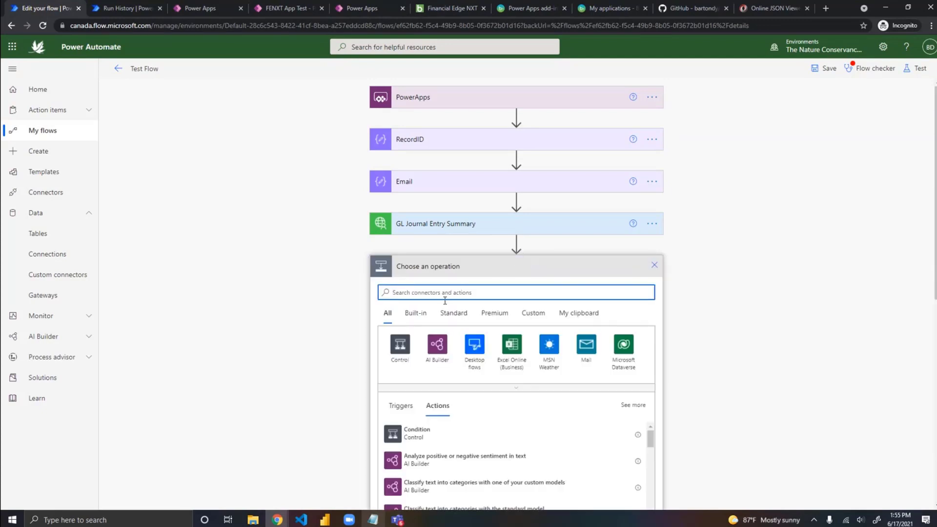
type("resopnd")
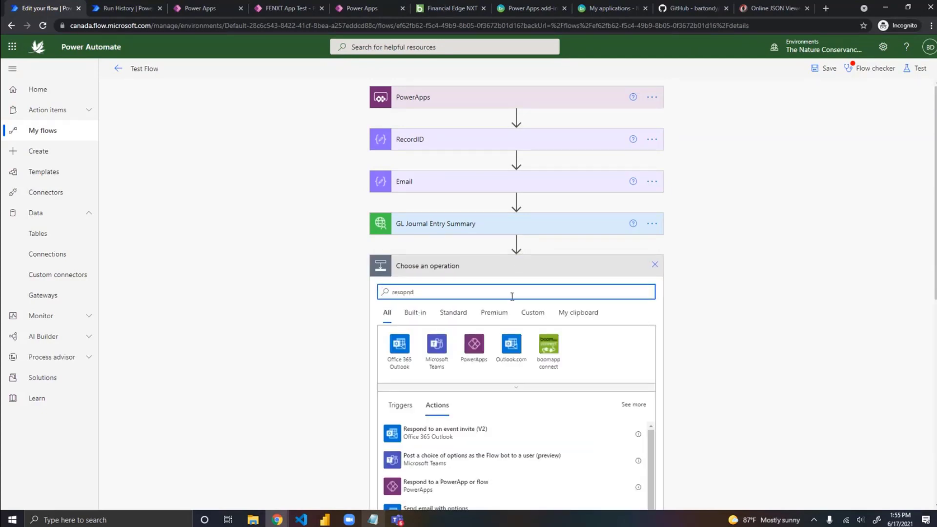
left_click(444, 486)
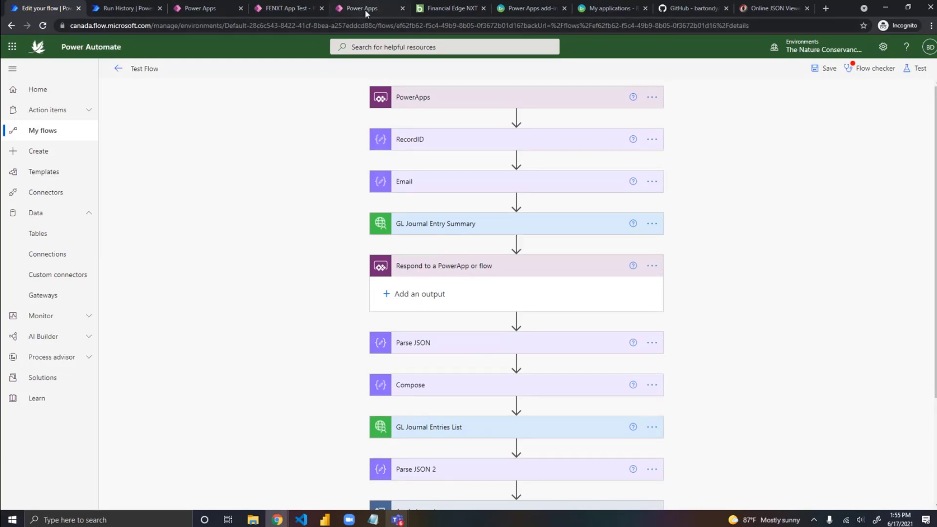
left_click(451, 10)
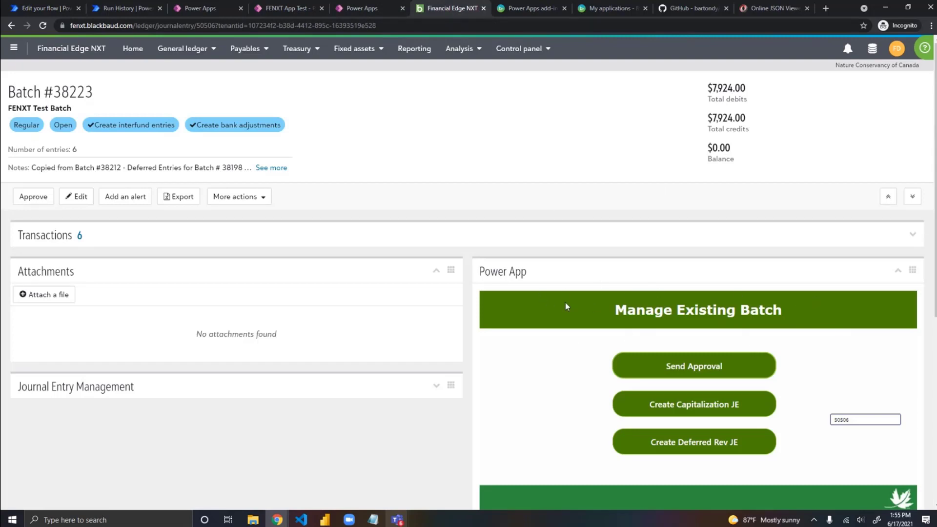
Step: Switch to Power Automate and add an empty text output to Test Flow's "Respond to a PowerApp or flow" action
left_click(37, 7)
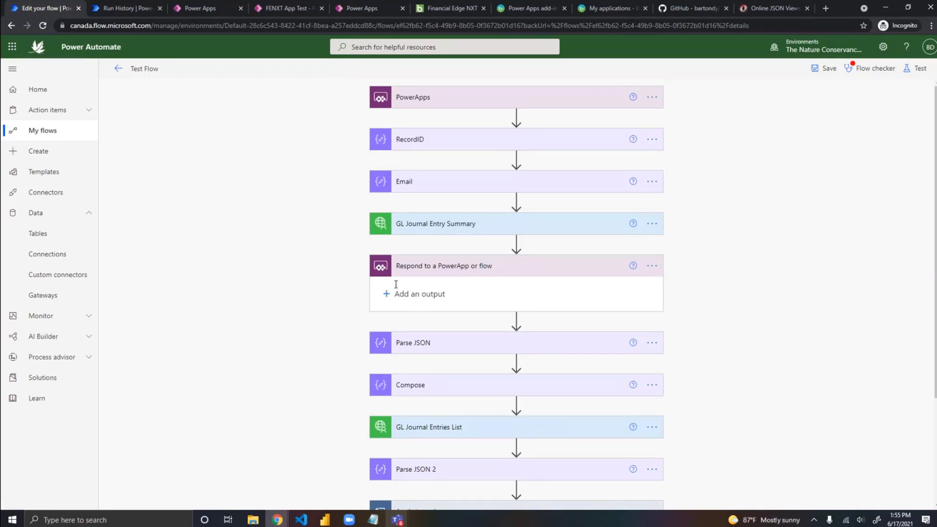
left_click(517, 242)
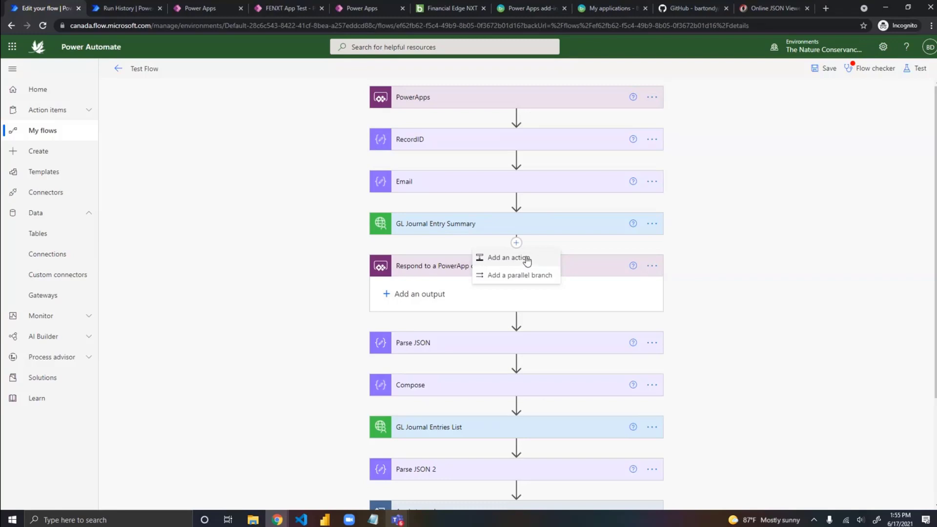
left_click(392, 296)
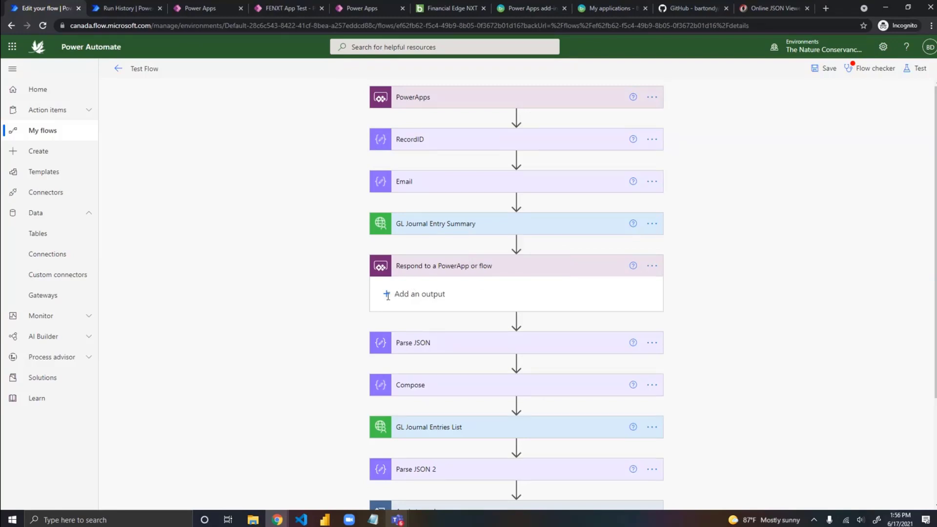
left_click(402, 318)
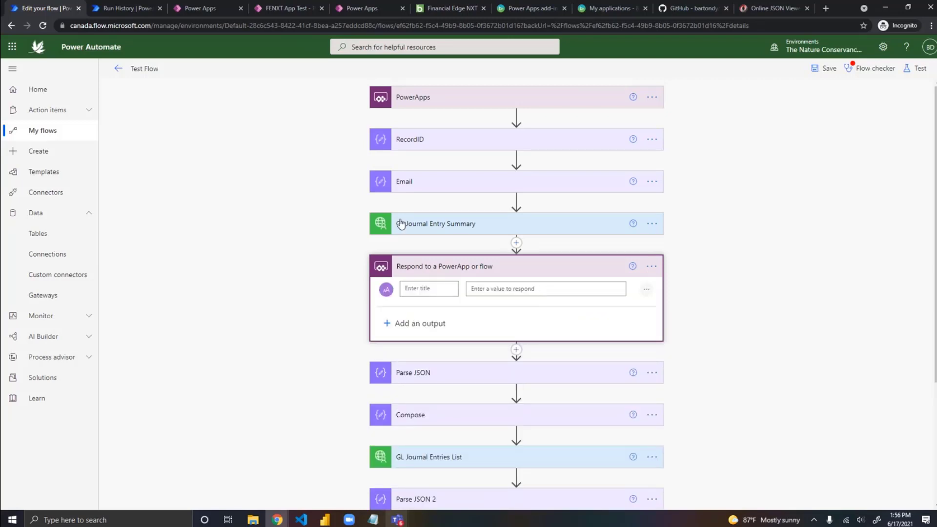
left_click(447, 12)
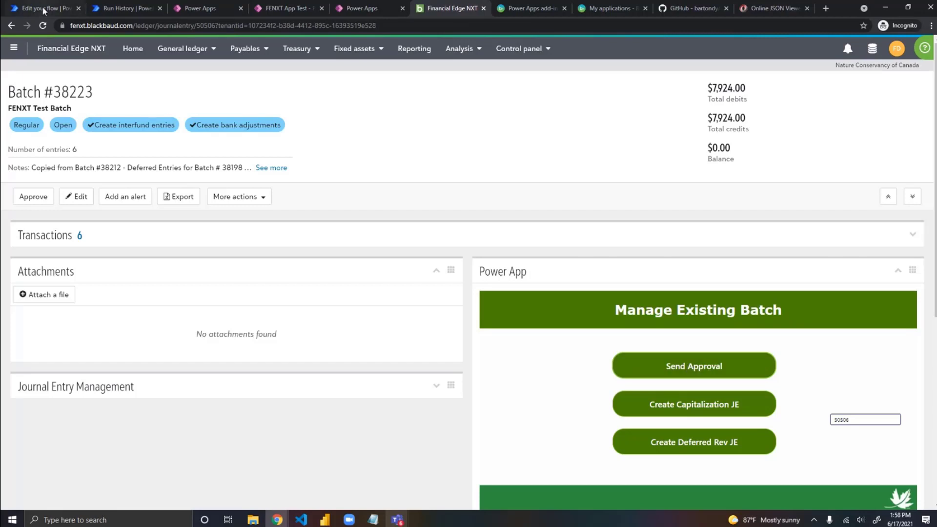
left_click(46, 8)
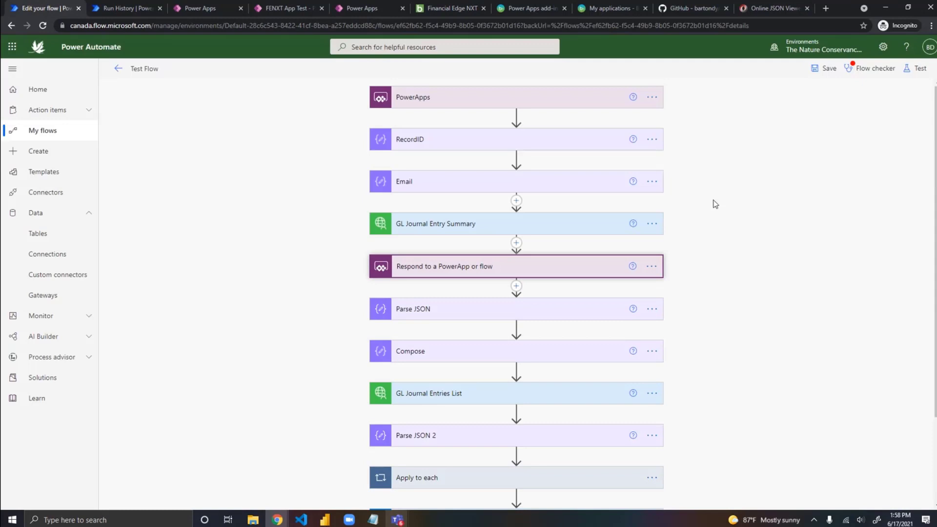